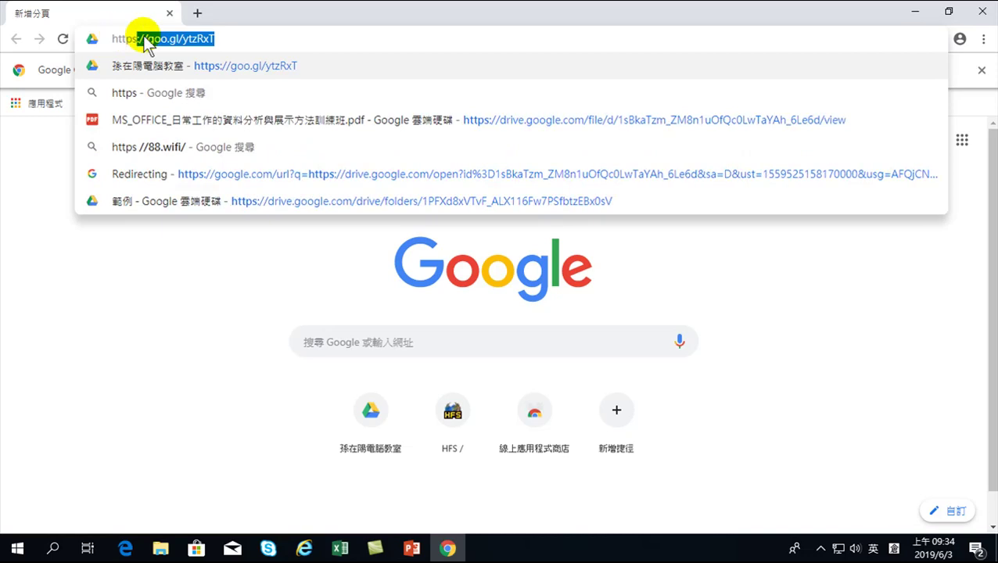
pyautogui.click(240, 38)
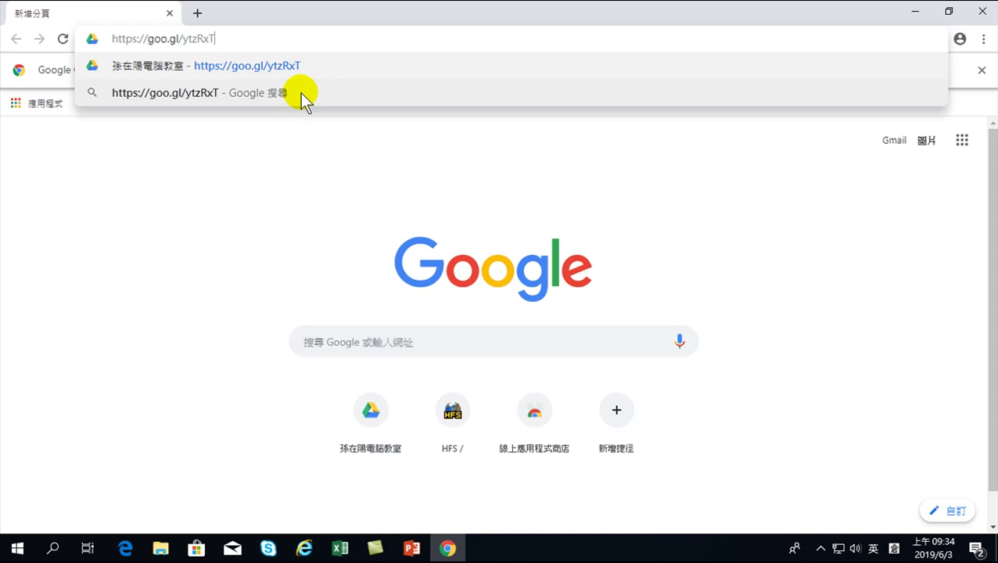
pyautogui.press('Return')
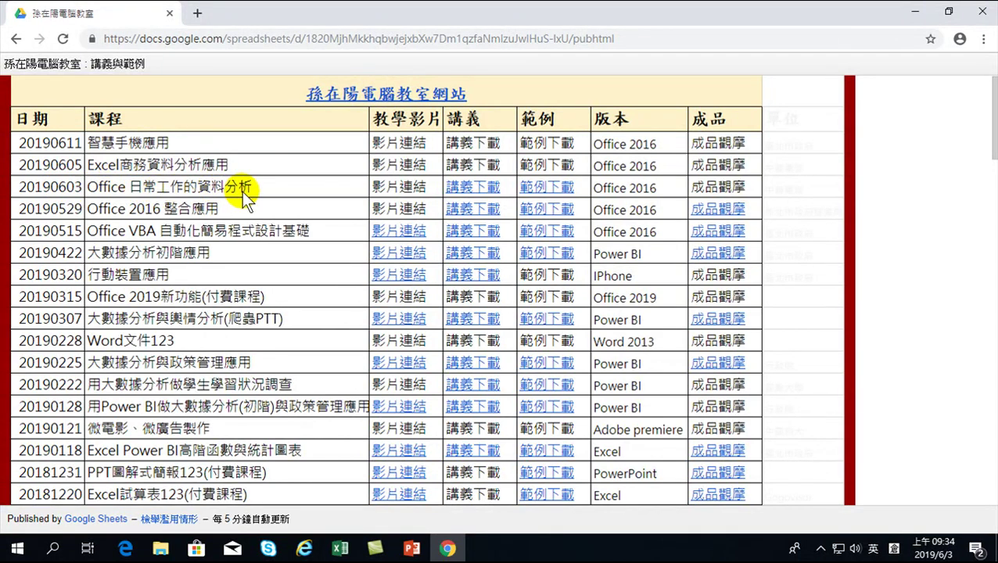
# - Open the 20190603 row's 範例下載 Drive folder and download 超市範例.xlsx
pyautogui.click(546, 188)
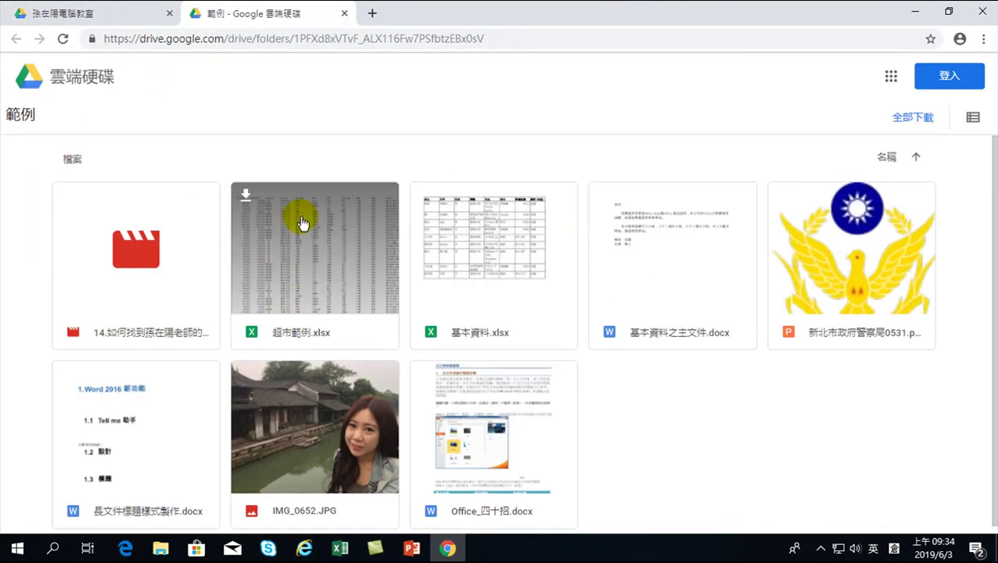
pyautogui.click(244, 195)
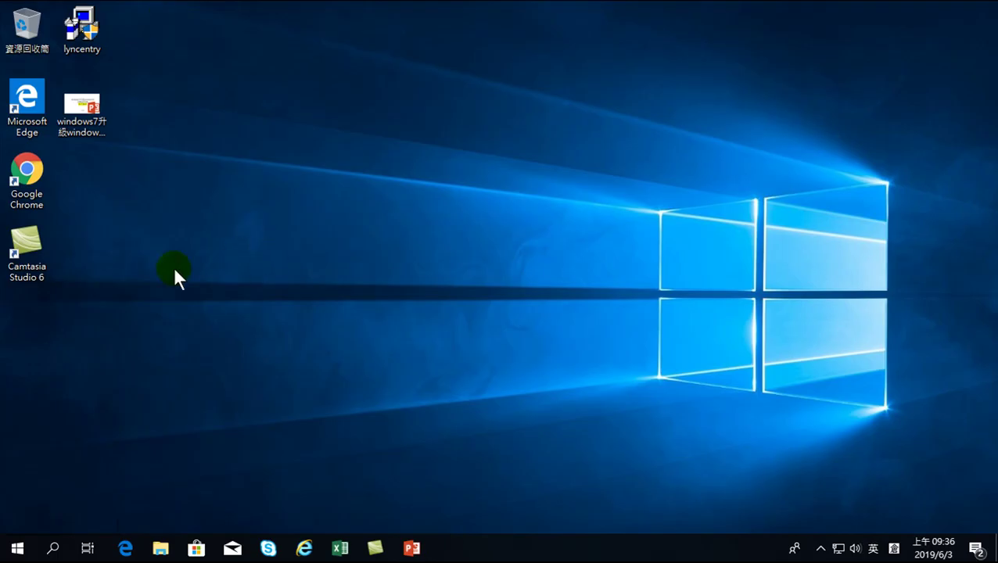
pyautogui.click(26, 170)
pyautogui.click(122, 302)
pyautogui.click(126, 549)
pyautogui.click(126, 550)
pyautogui.moveTo(126, 551); pyautogui.dragTo(181, 428)
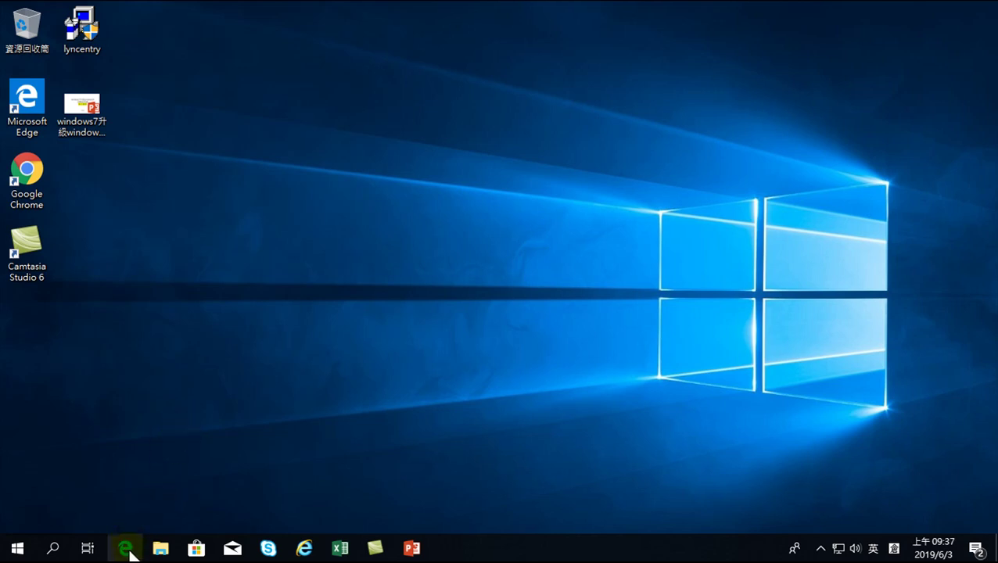
pyautogui.moveTo(132, 554); pyautogui.dragTo(371, 377)
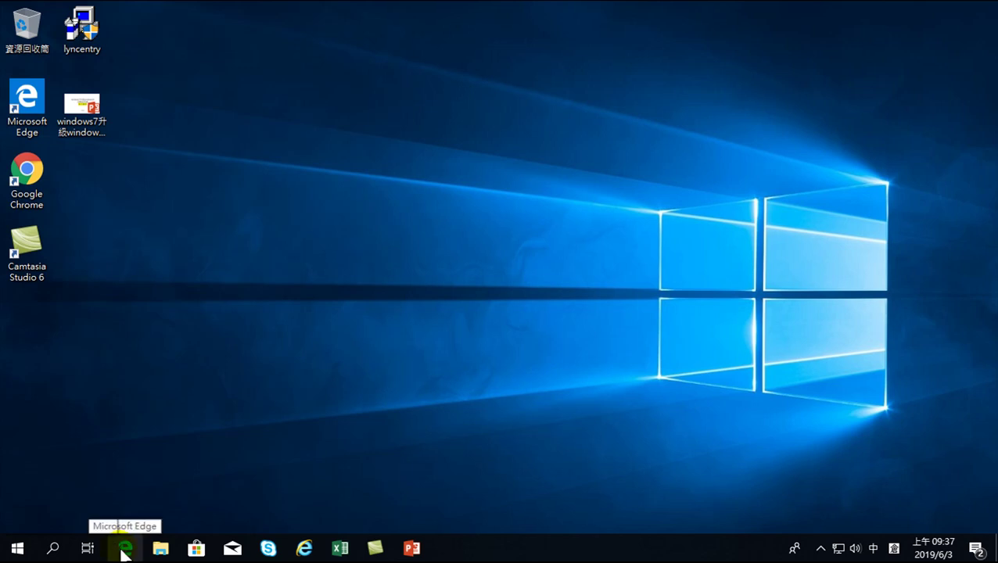
pyautogui.moveTo(124, 553); pyautogui.dragTo(33, 97)
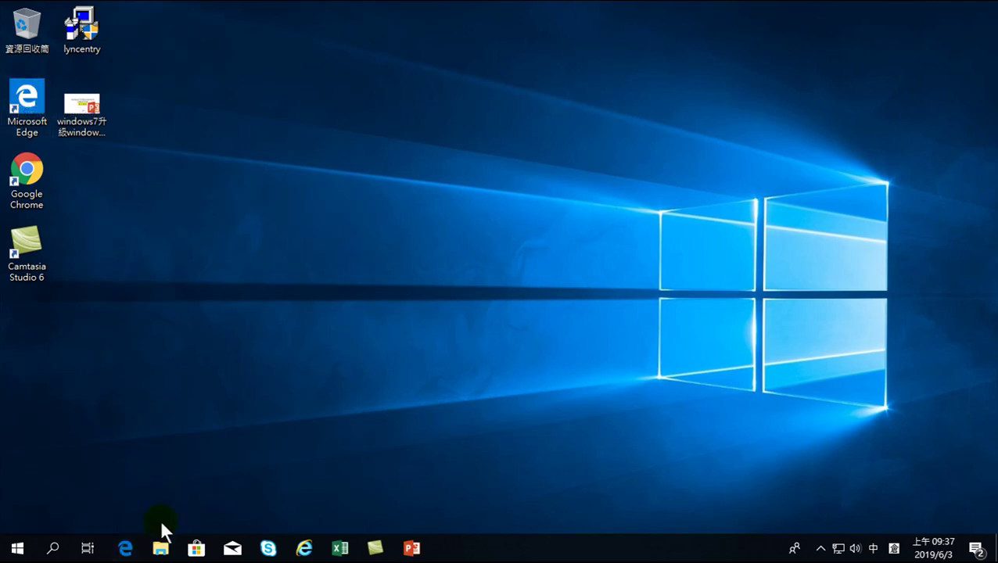
pyautogui.click(127, 548)
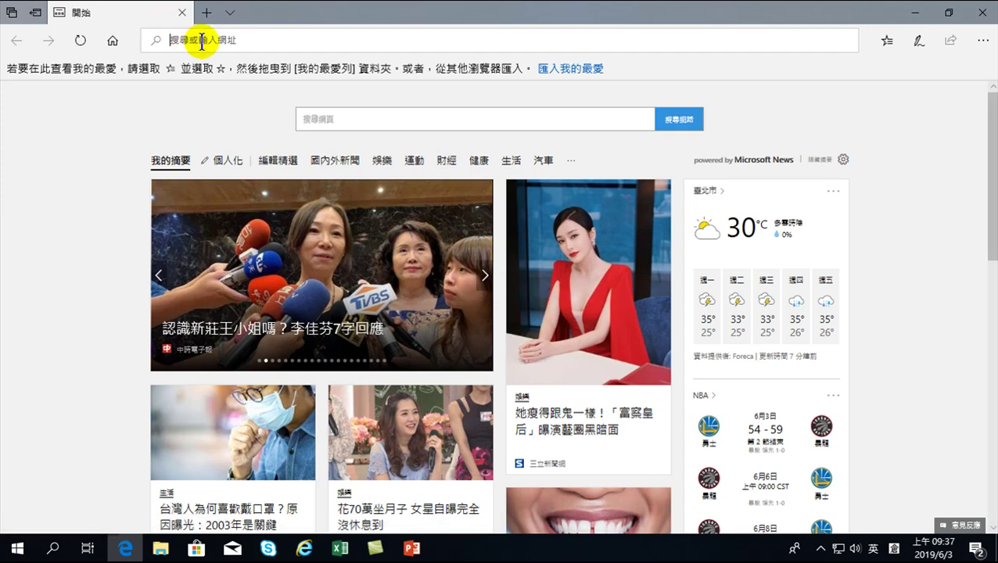
pyautogui.write('https')
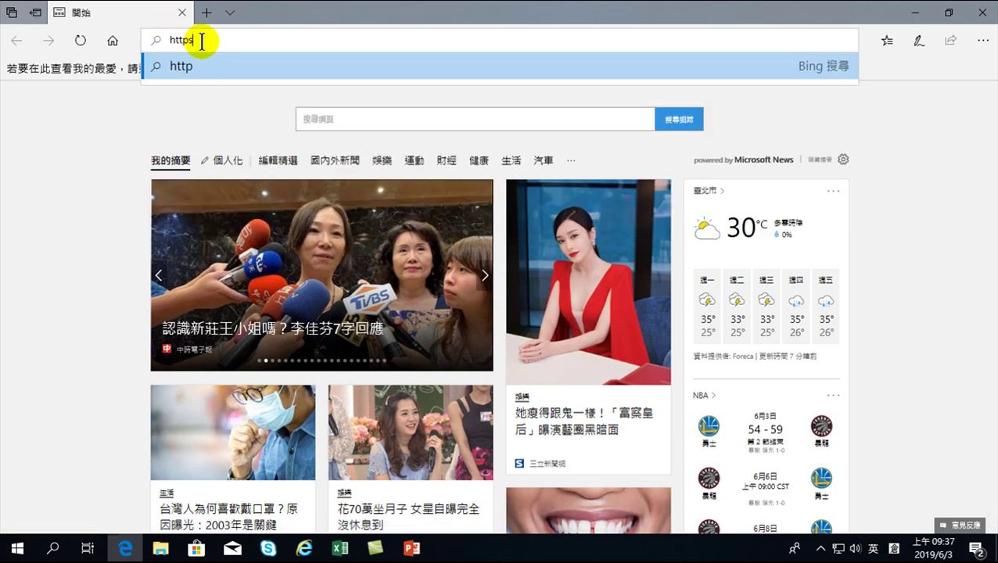
pyautogui.write('://')
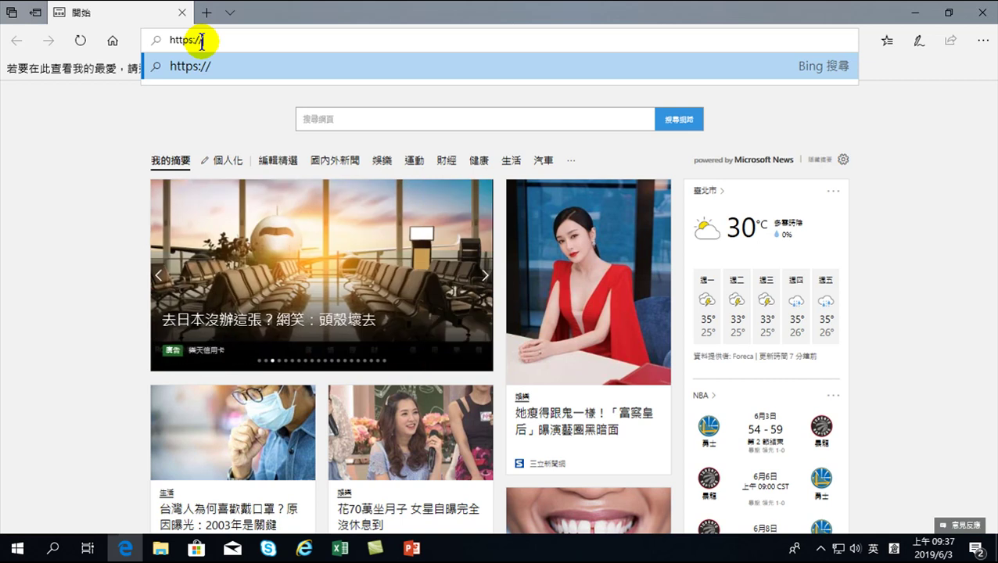
pyautogui.write('goo.gl')
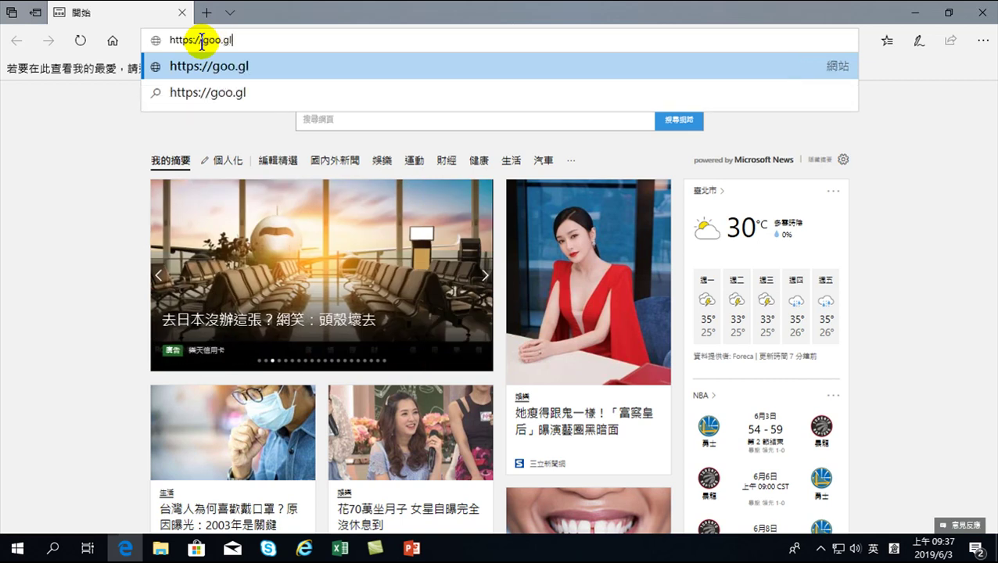
pyautogui.write('/')
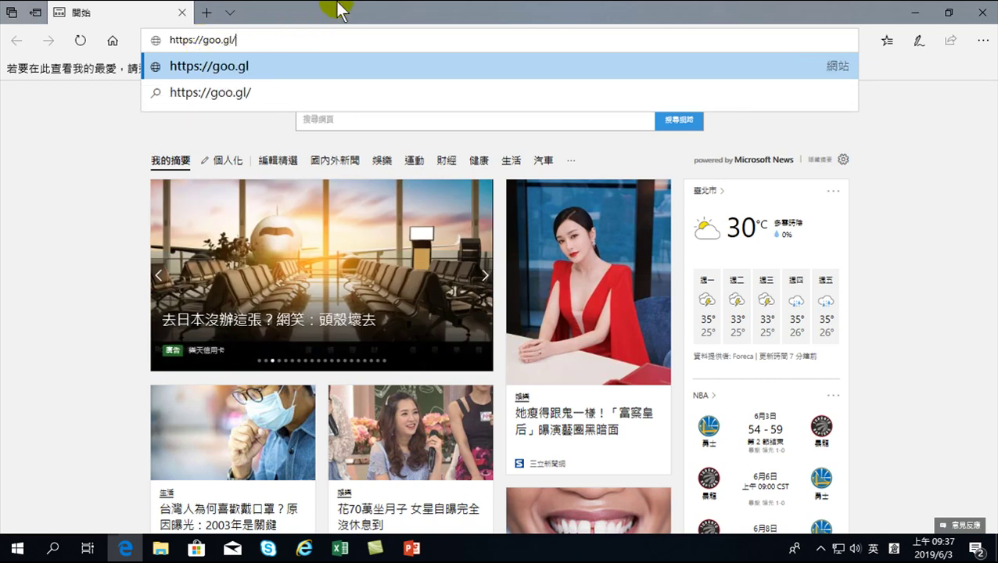
pyautogui.write('ytzR')
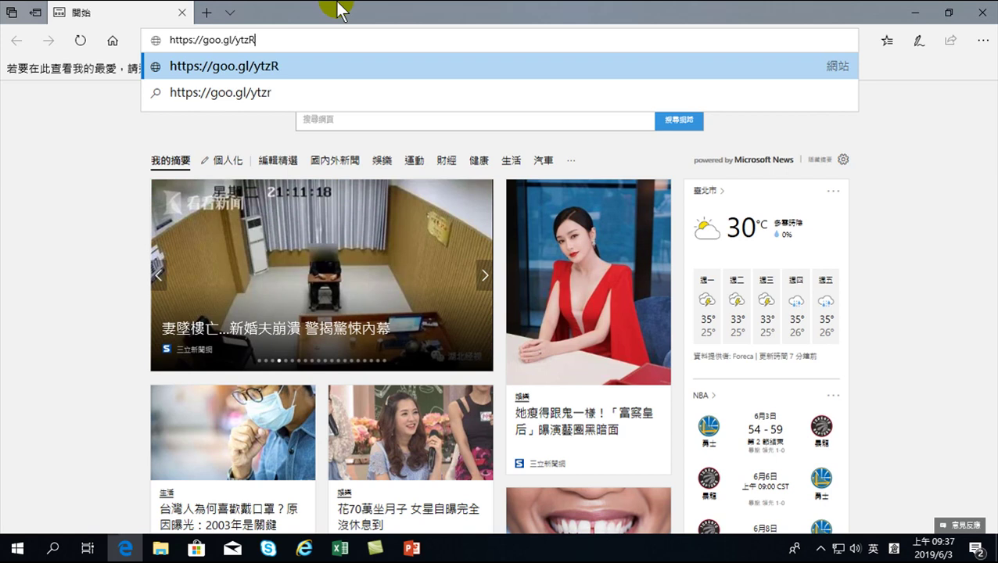
pyautogui.write('xT')
pyautogui.press('Return')
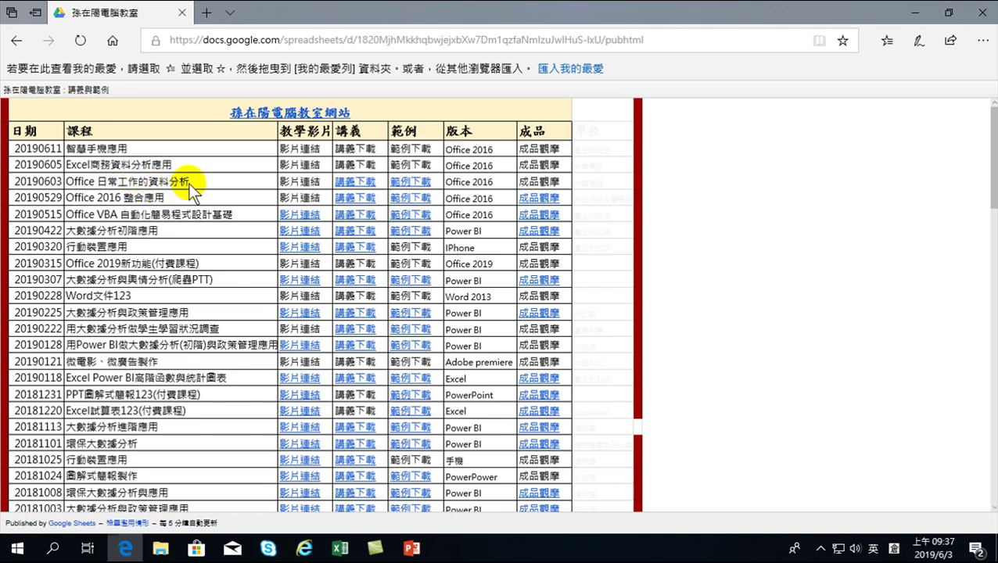
# - Open the 20190603 course's 範例下載 folder to reach the 超市範例.xlsx tile
pyautogui.click(405, 183)
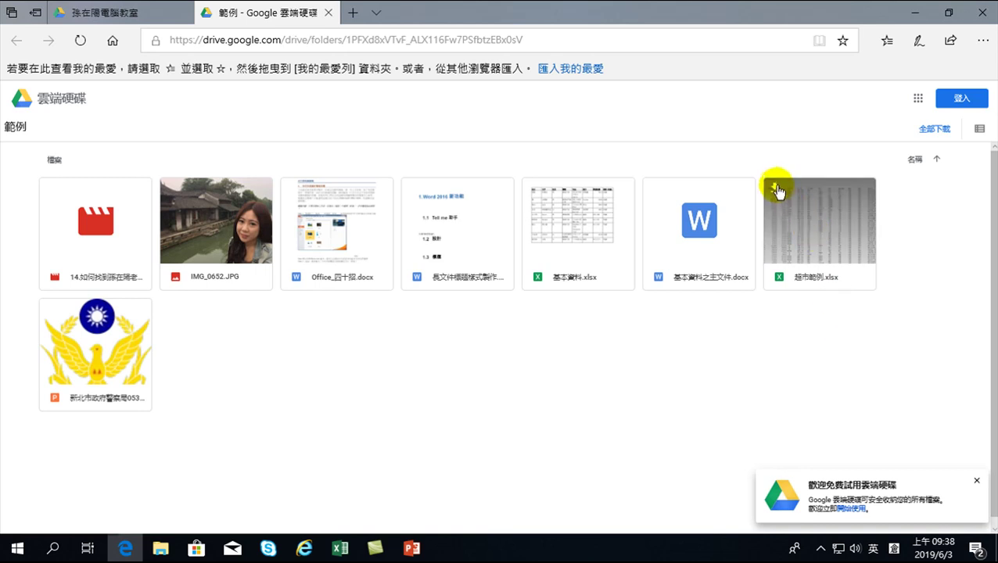
pyautogui.moveTo(778, 190)
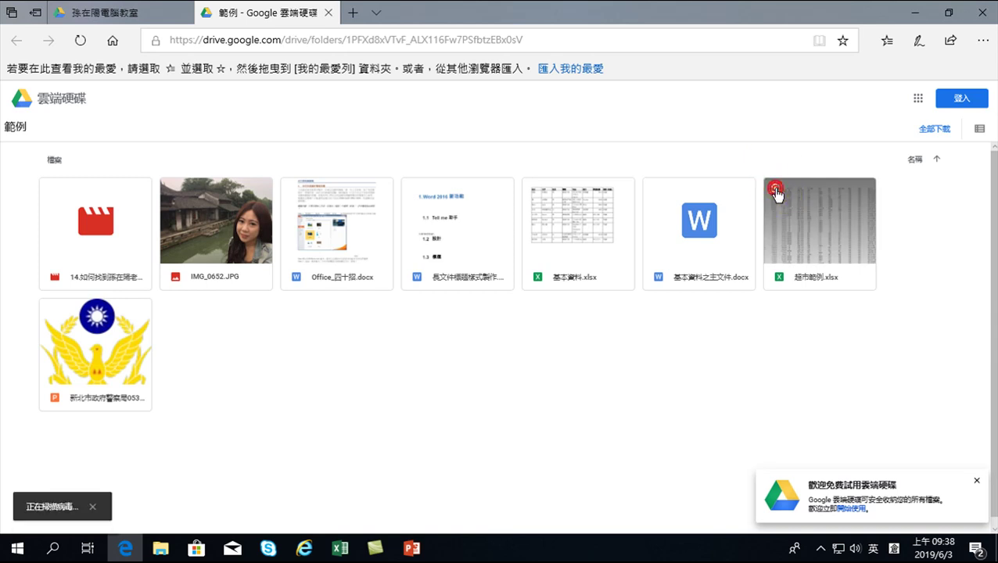
# - Download and save 超市範例 (2).xlsx, then close the Drive and course-list tabs
pyautogui.click(777, 192)
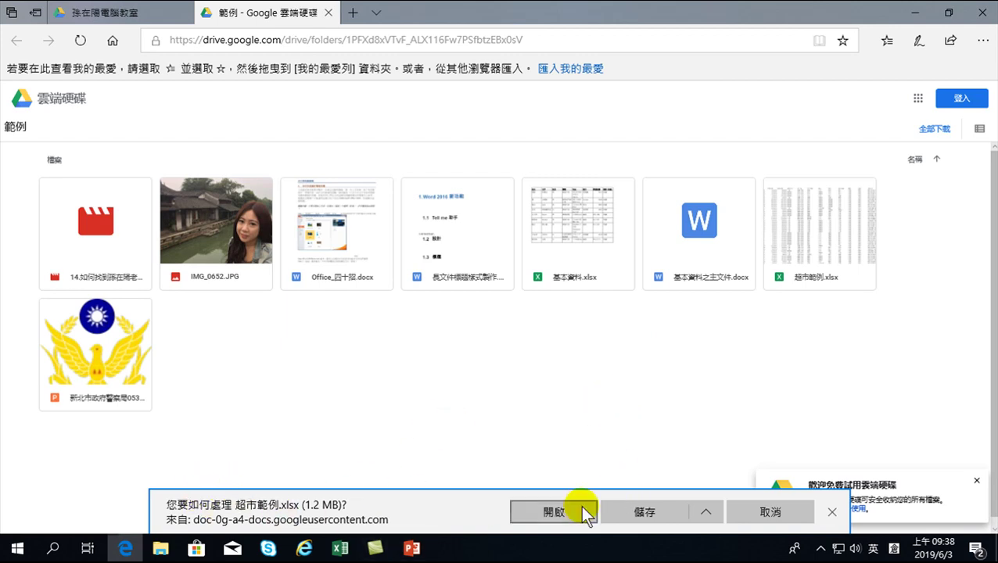
pyautogui.click(660, 512)
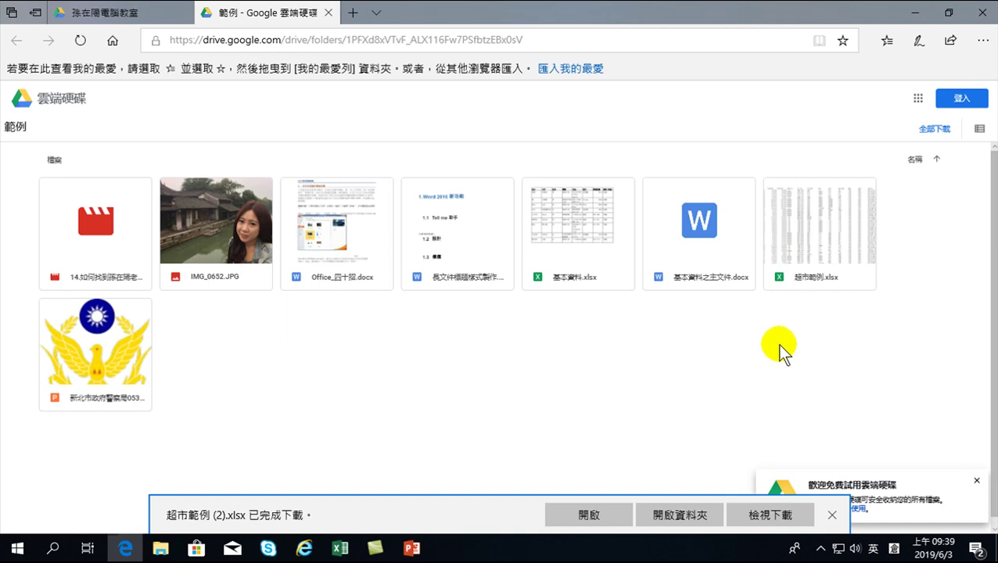
pyautogui.click(833, 515)
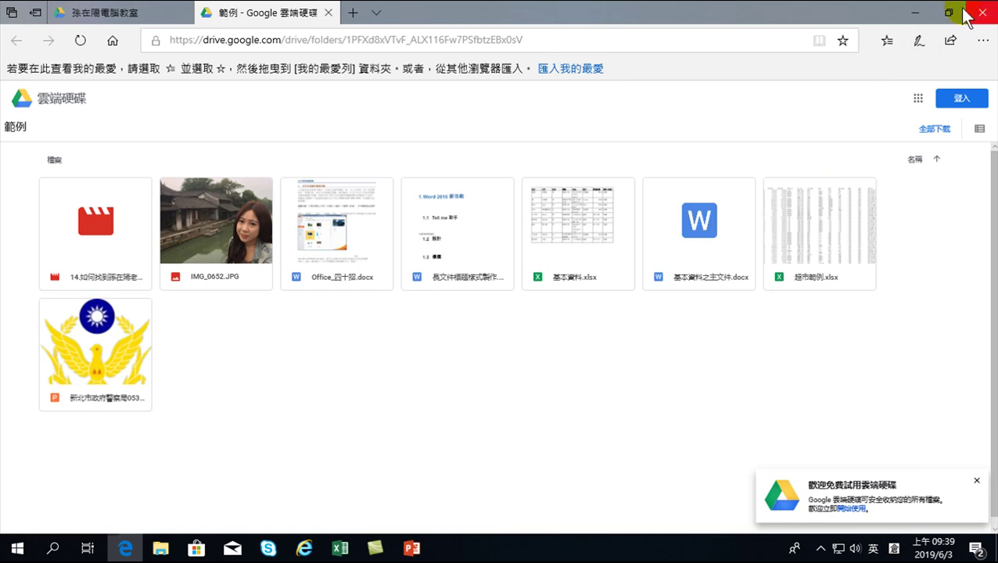
pyautogui.click(328, 13)
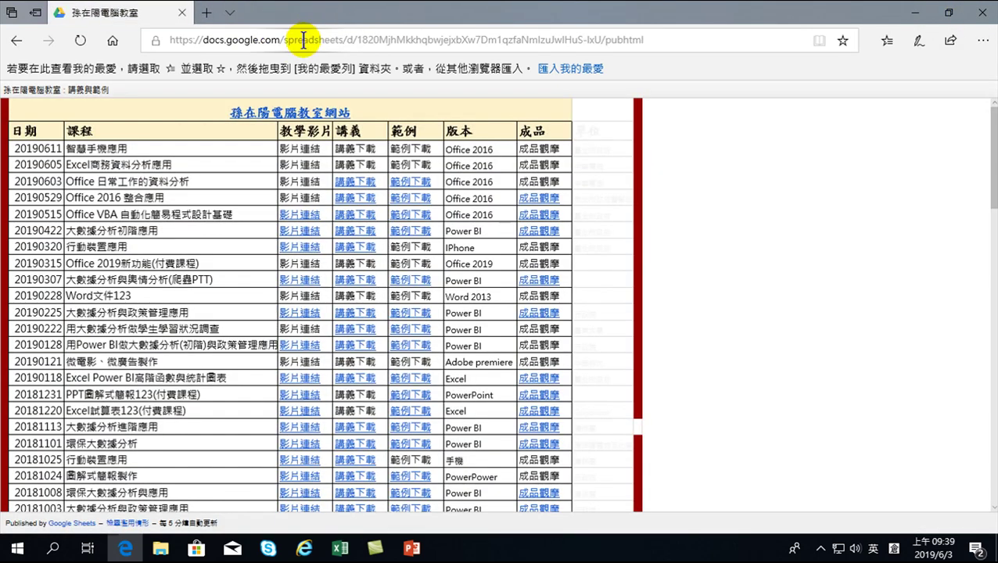
pyautogui.click(182, 13)
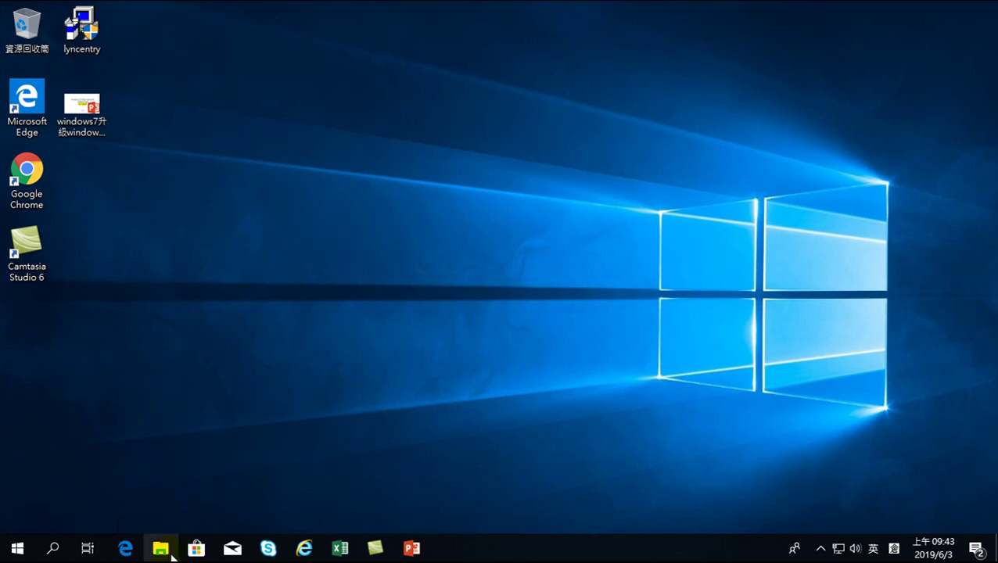
# - Close the 講義 folder window and the 超市範例 workbook without saving, then minimize Camtasia
pyautogui.moveTo(166, 550)
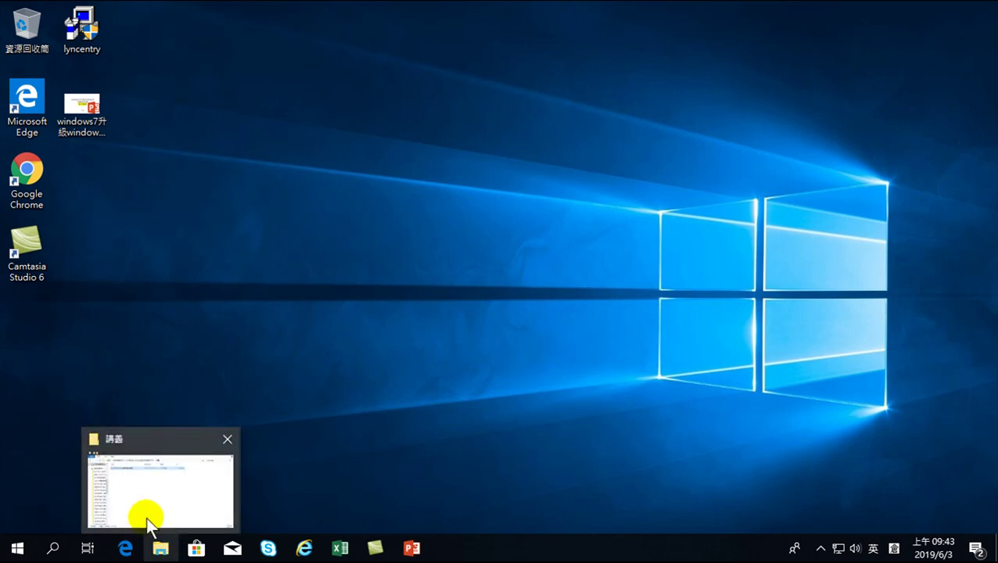
pyautogui.click(229, 438)
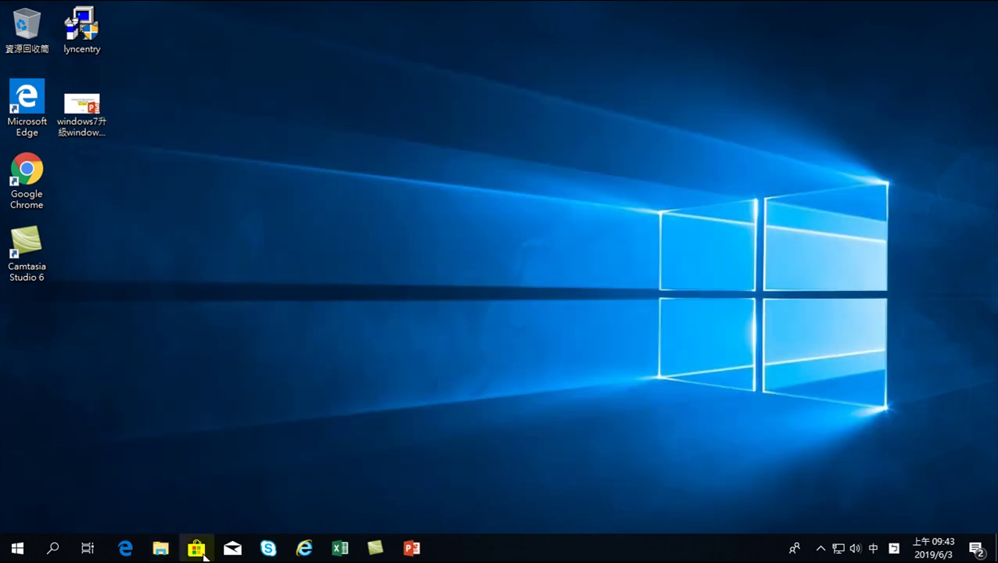
pyautogui.click(342, 549)
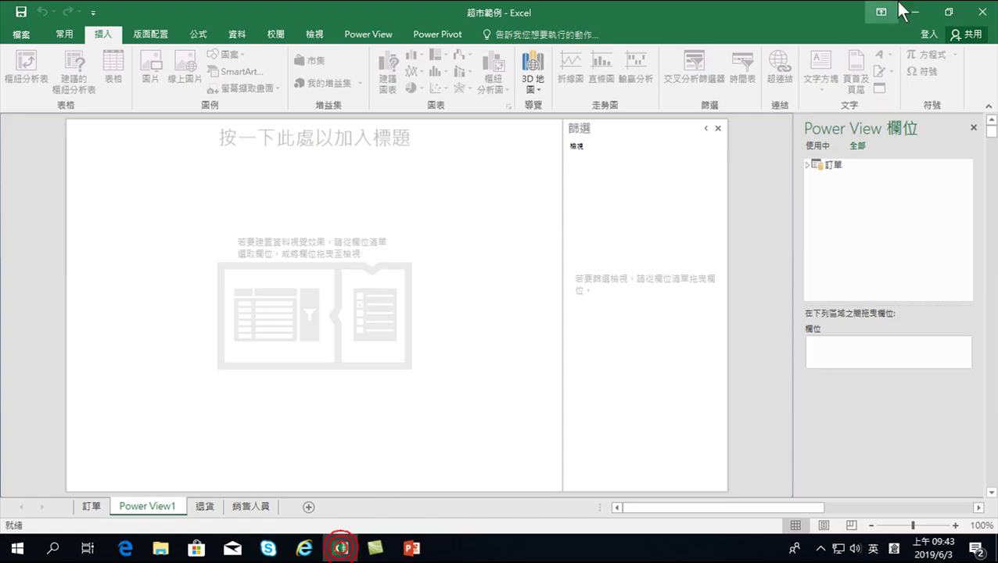
pyautogui.click(980, 11)
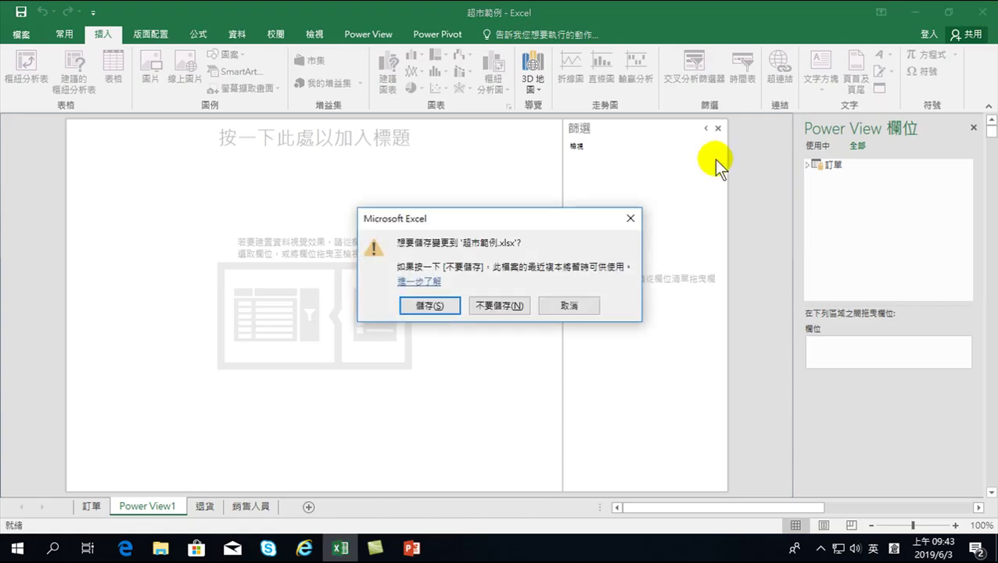
pyautogui.click(502, 305)
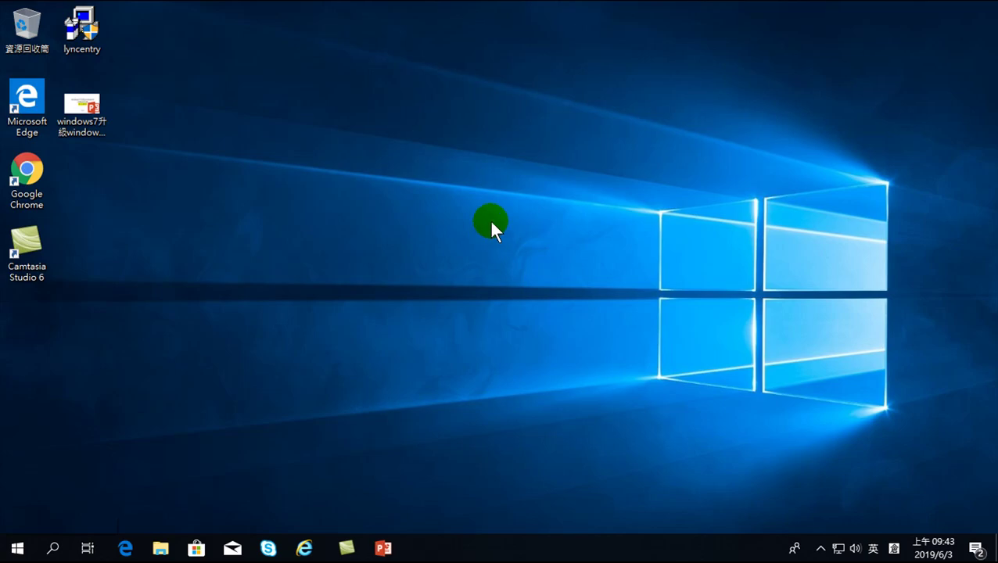
pyautogui.click(342, 549)
pyautogui.click(339, 550)
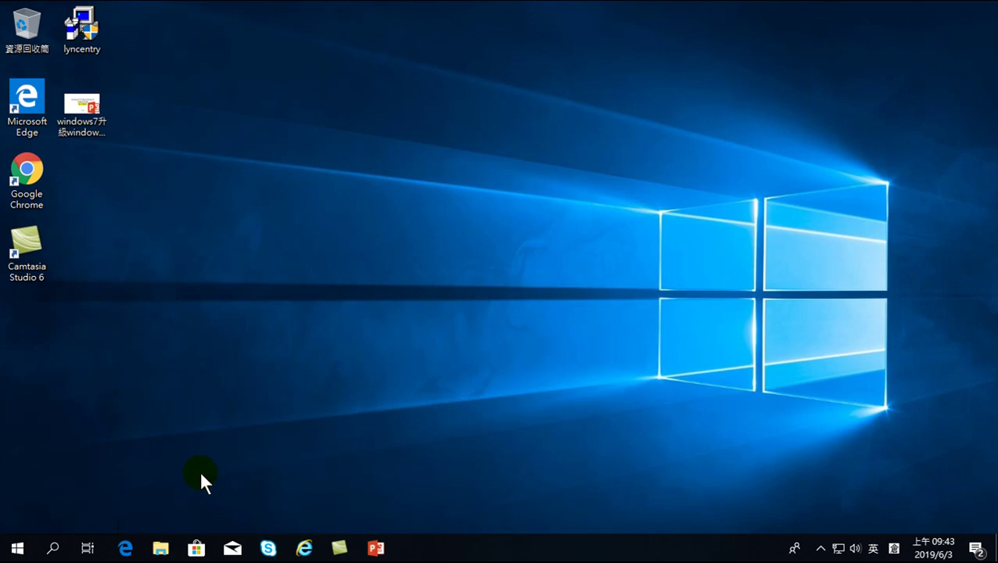
# - Show the 下載 folder holding 超市範例, 超市範例 (1) and 超市範例 (2)
pyautogui.click(161, 550)
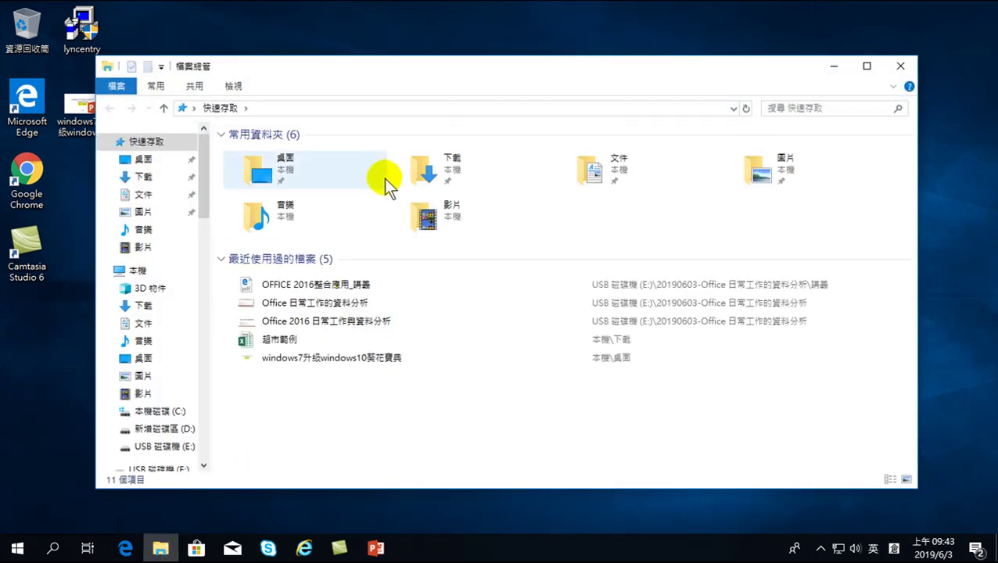
pyautogui.click(147, 178)
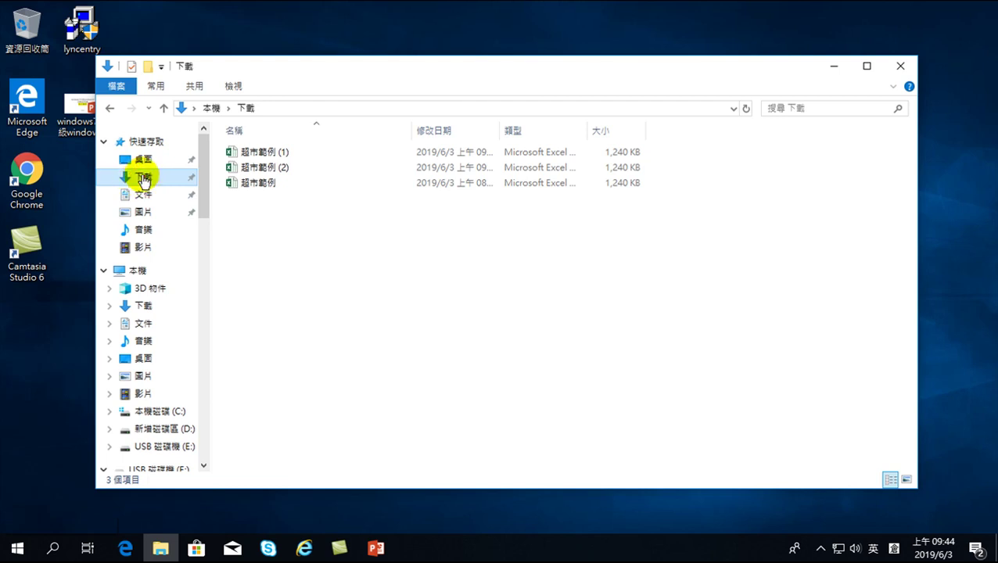
pyautogui.click(901, 64)
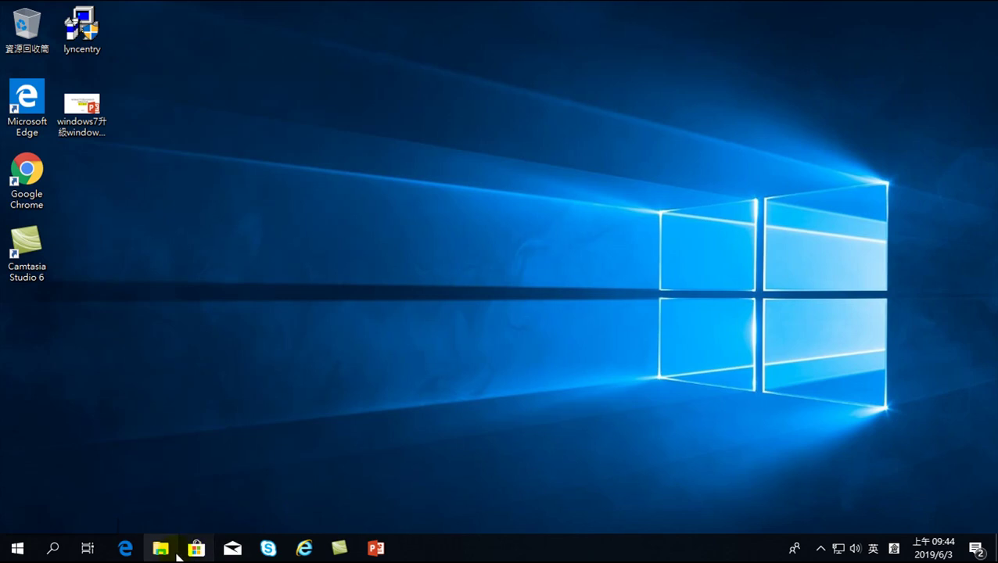
pyautogui.click(162, 550)
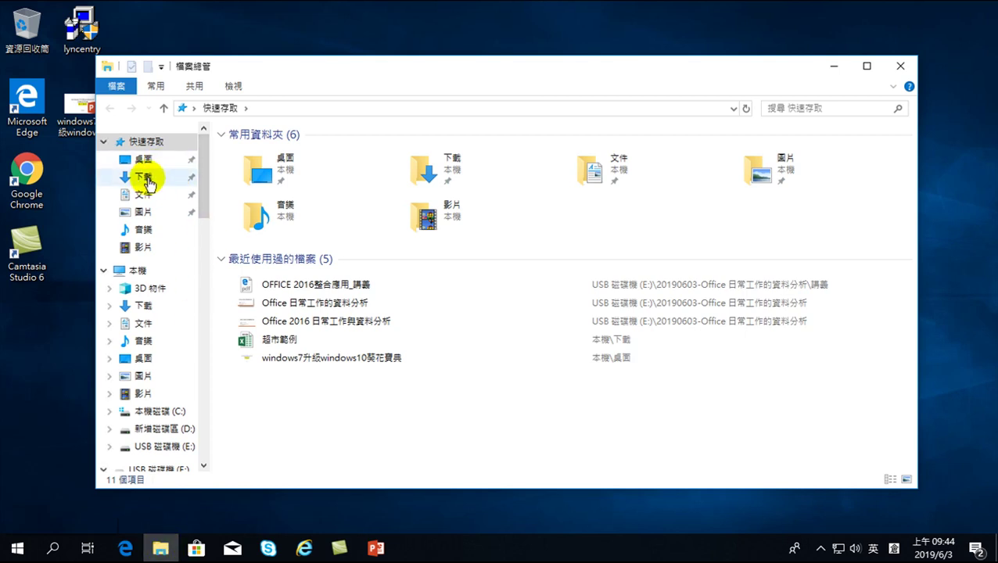
pyautogui.click(144, 179)
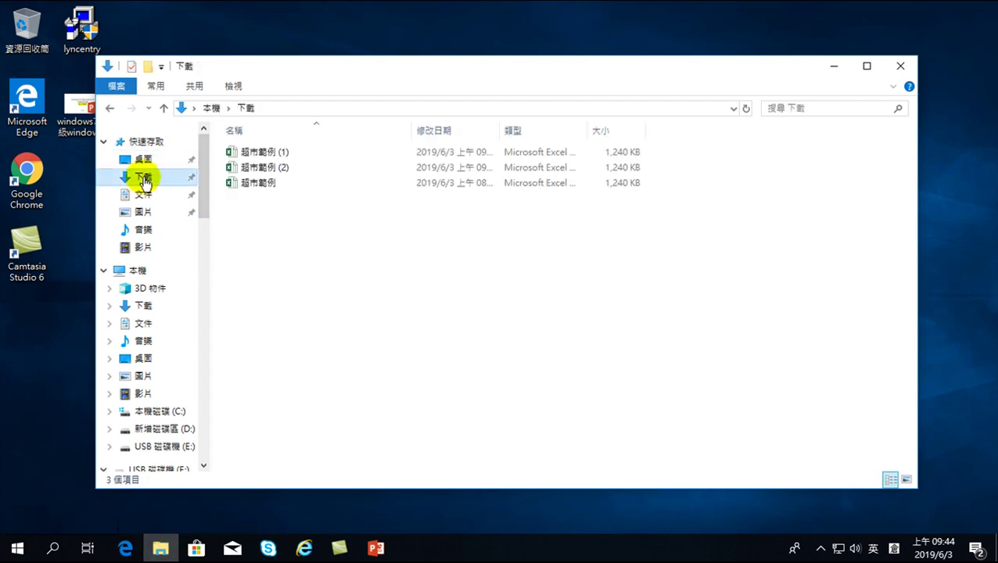
# - Open the original 超市範例 workbook from Downloads onto its 訂單 sheet
pyautogui.doubleClick(245, 184)
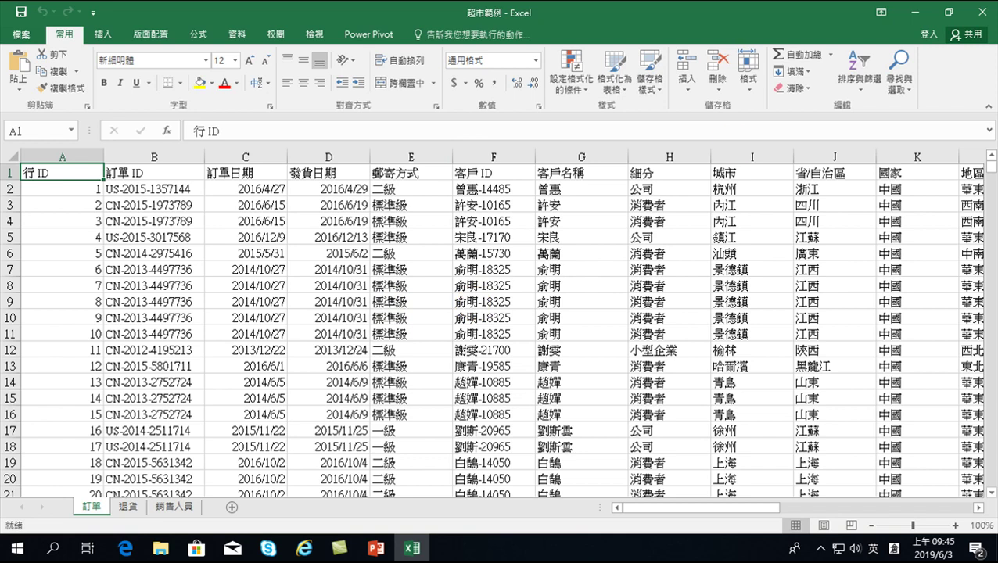
# - Close Excel and widen the 修改日期 column to show full modification times
pyautogui.click(982, 12)
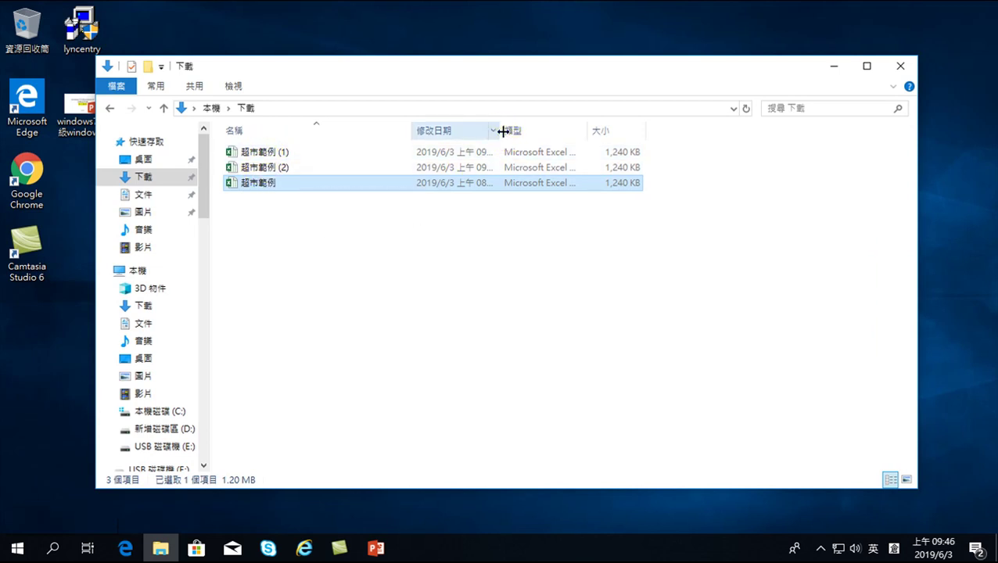
pyautogui.moveTo(500, 131); pyautogui.dragTo(571, 147)
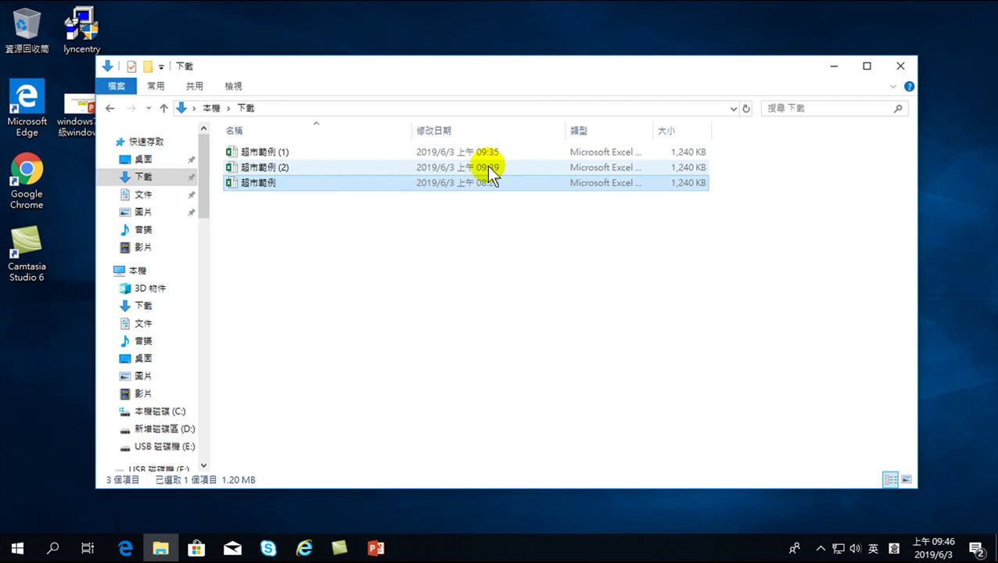
# - Open 超市範例 (2) in Protected View, select B4:G16 and check the disabled Home commands
pyautogui.doubleClick(267, 169)
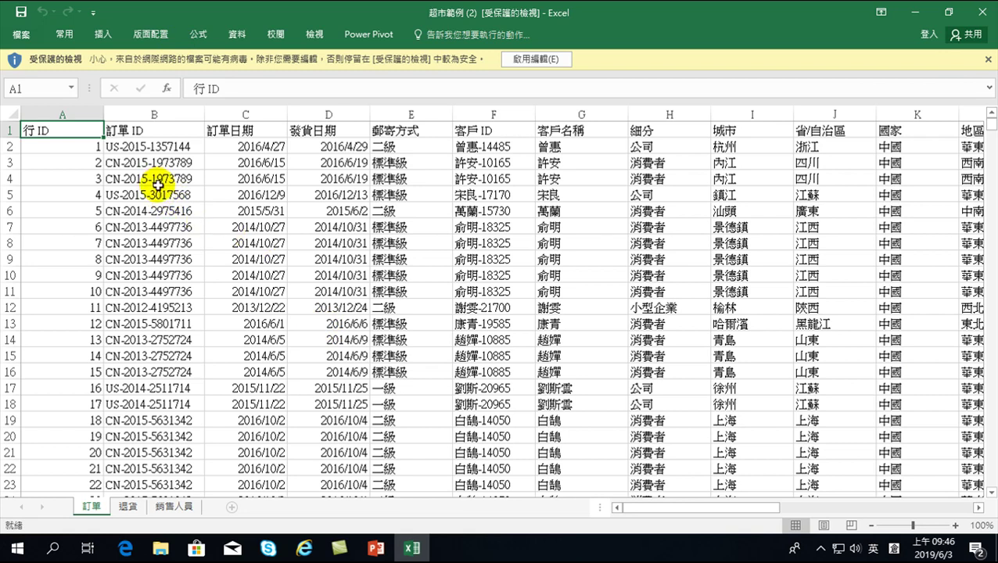
pyautogui.moveTo(157, 183); pyautogui.dragTo(557, 376)
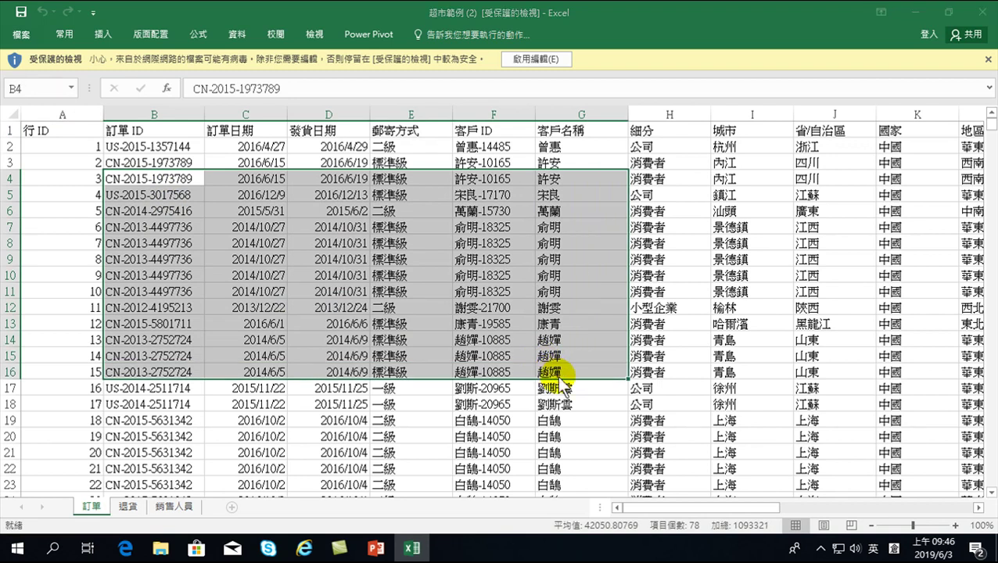
pyautogui.click(66, 34)
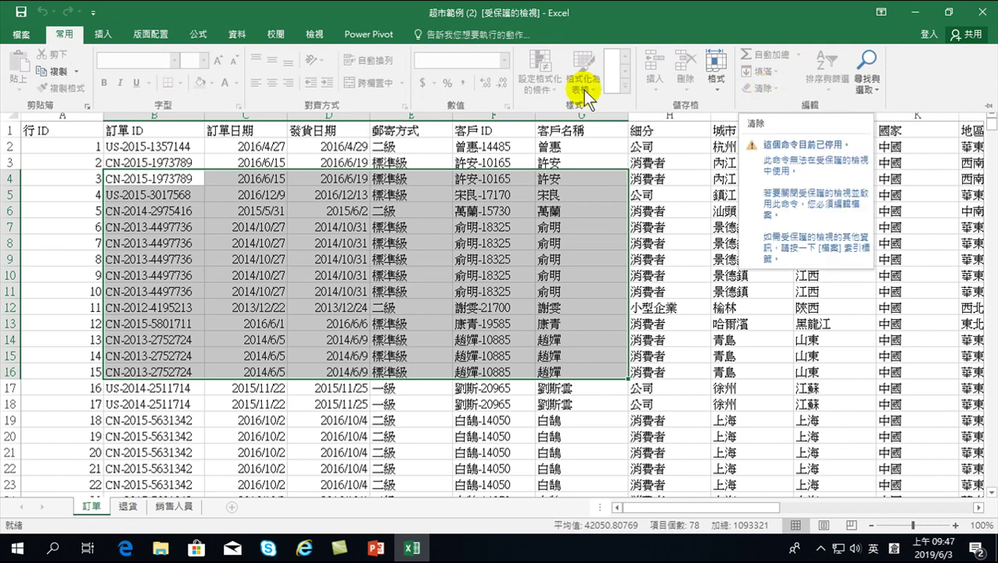
pyautogui.click(65, 34)
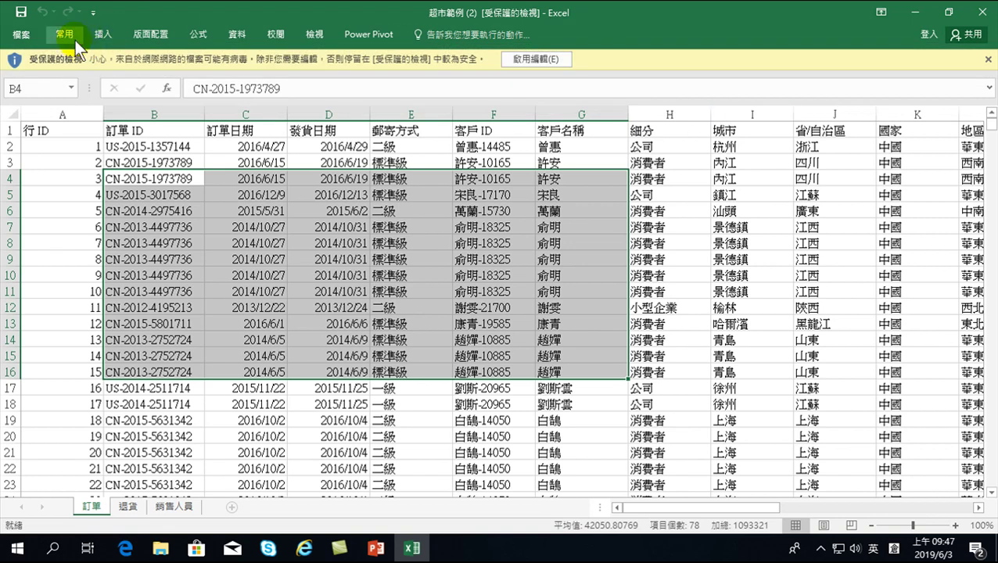
pyautogui.click(64, 34)
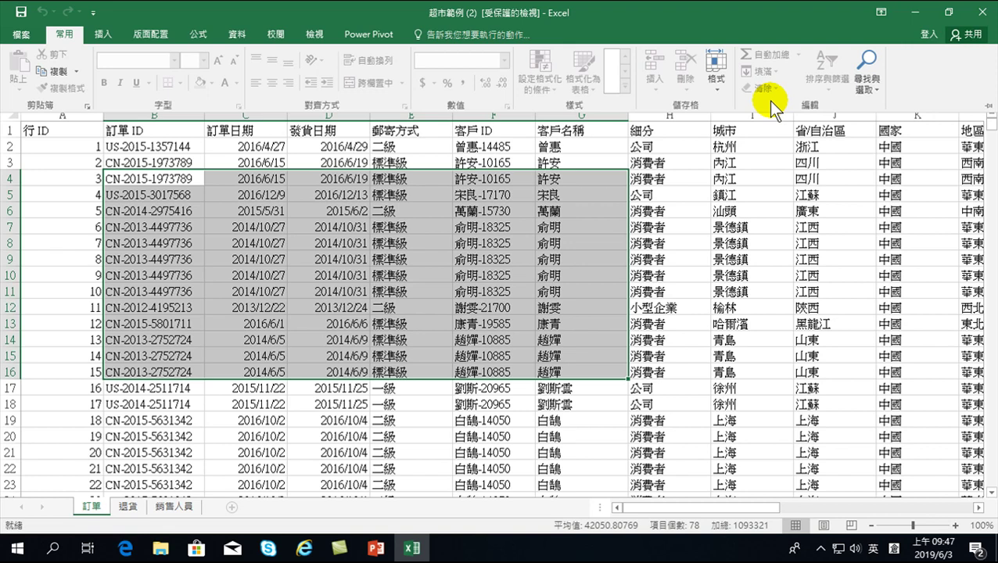
pyautogui.doubleClick(68, 31)
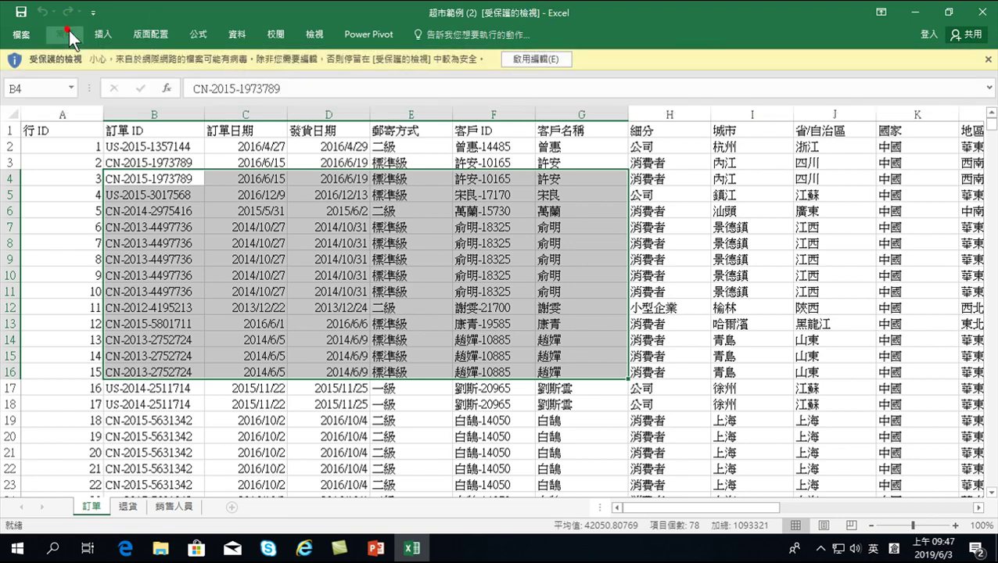
pyautogui.click(701, 212)
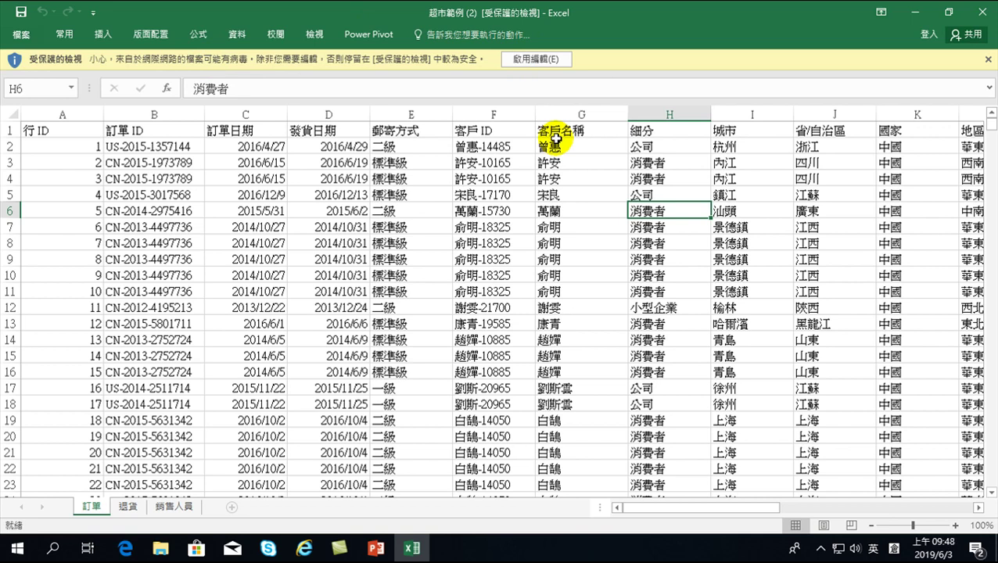
# - Enable editing in 超市範例 (2), reopen it from Explorer, then close the workbook again
pyautogui.click(533, 57)
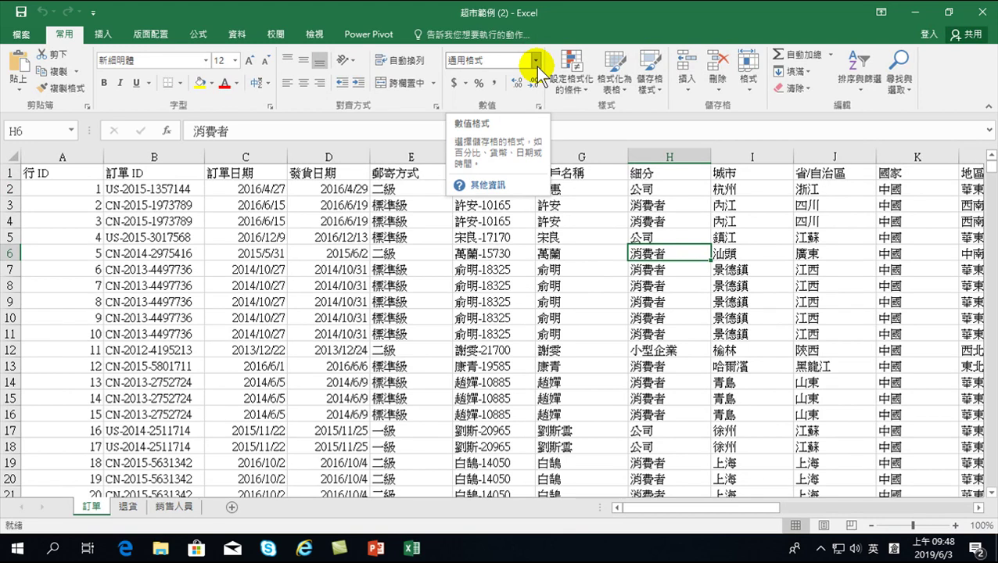
pyautogui.click(982, 12)
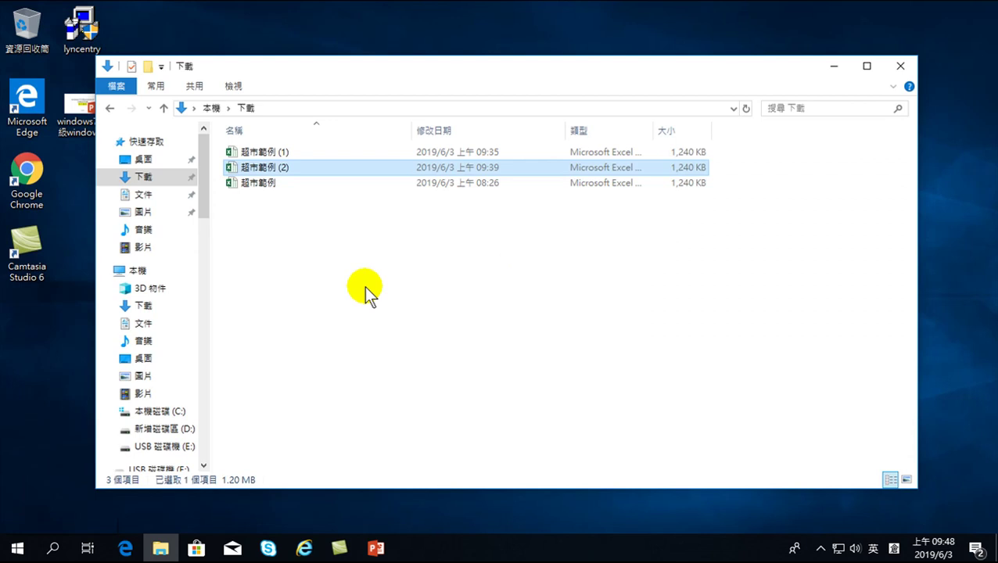
pyautogui.doubleClick(266, 167)
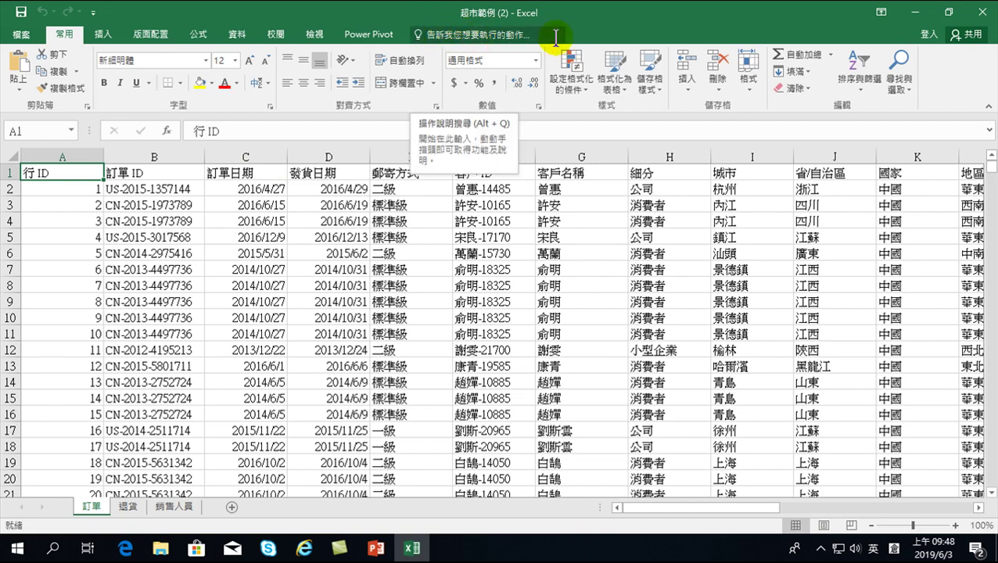
pyautogui.click(571, 74)
pyautogui.click(981, 12)
# - Close the current workbook and open the original 超市範例 file from the 下載 folder
pyautogui.click(982, 11)
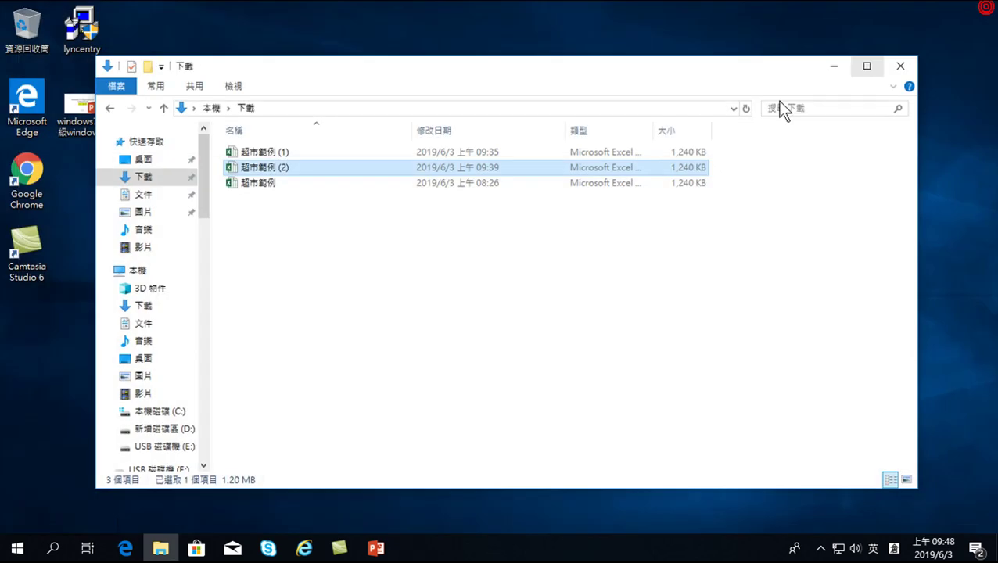
pyautogui.click(262, 182)
pyautogui.doubleClick(262, 182)
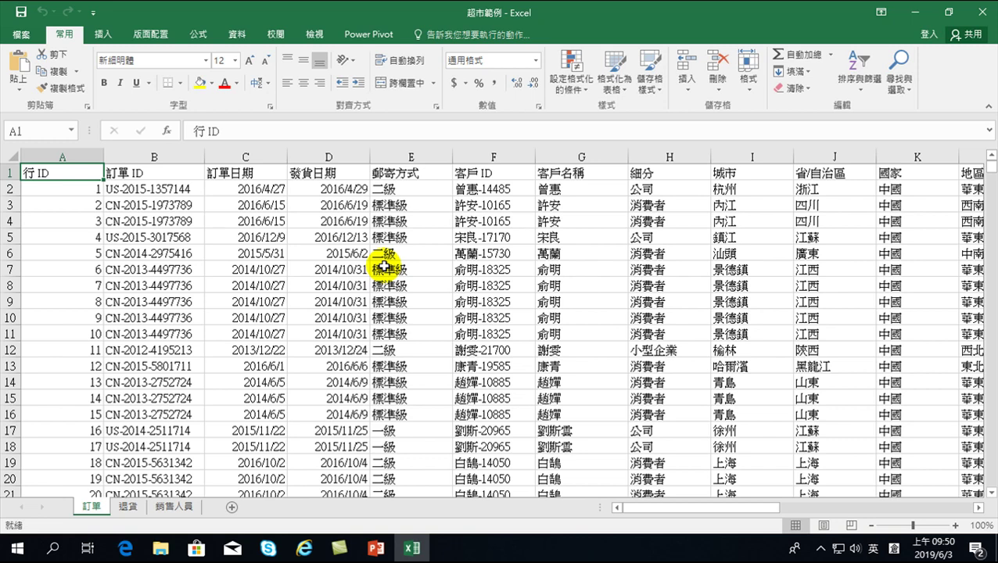
# - Search 樞 in Tell Me and choose 樞紐分析表 for the 訂單!$A$1:$T$10001 data
pyautogui.click(466, 36)
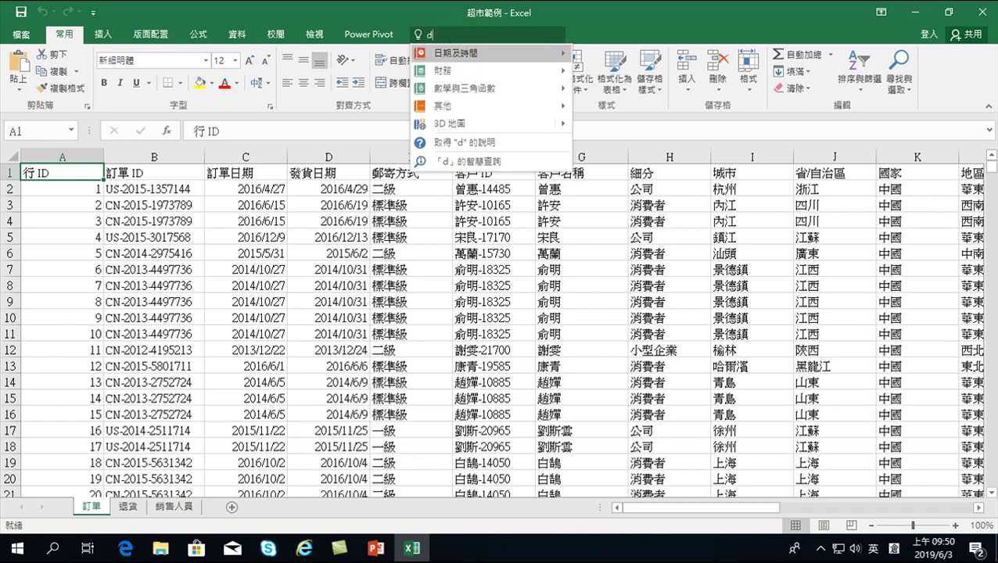
pyautogui.press('shift')
pyautogui.write('杰尸口口口')
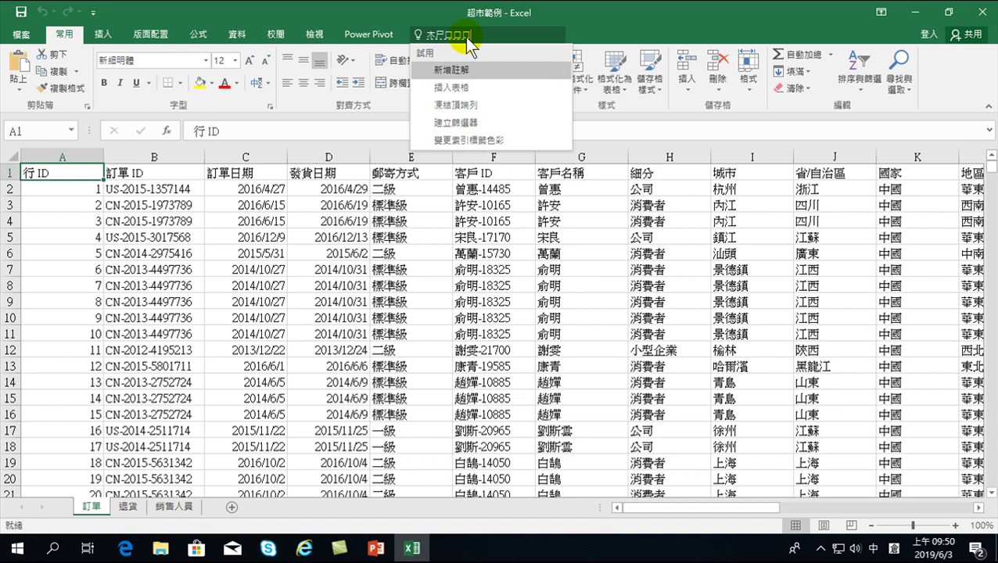
pyautogui.press('space')
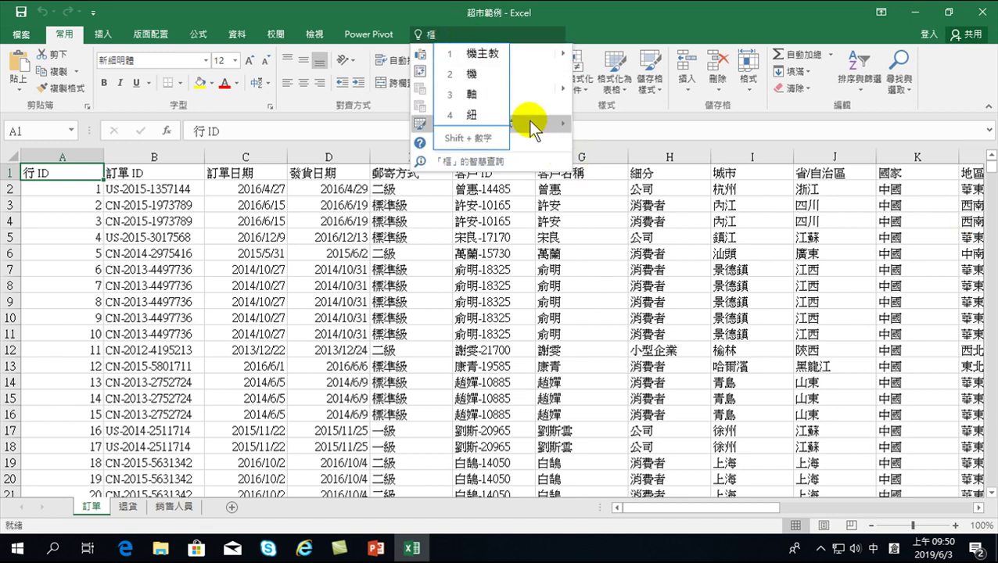
pyautogui.press('shift')
pyautogui.press('shift')
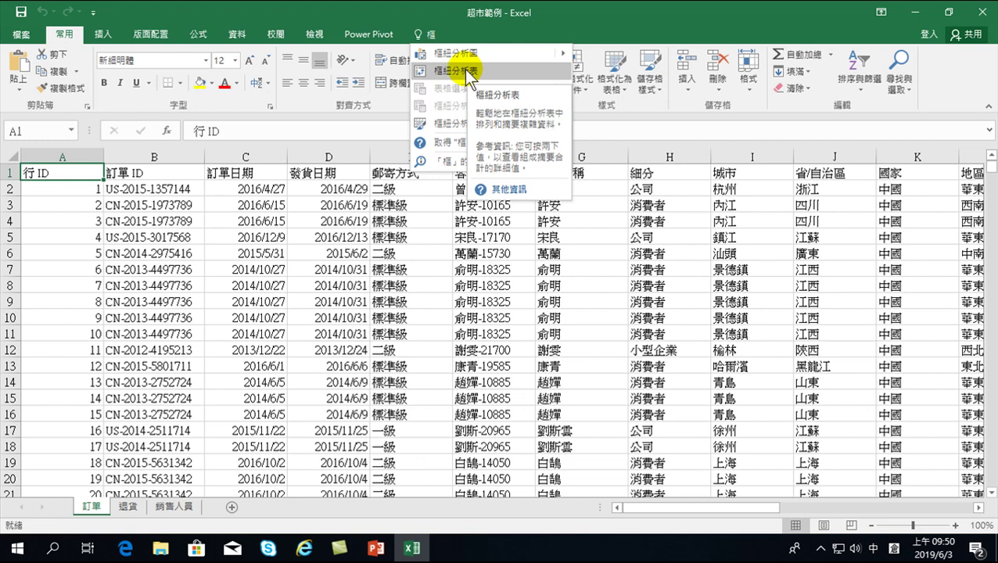
pyautogui.click(467, 75)
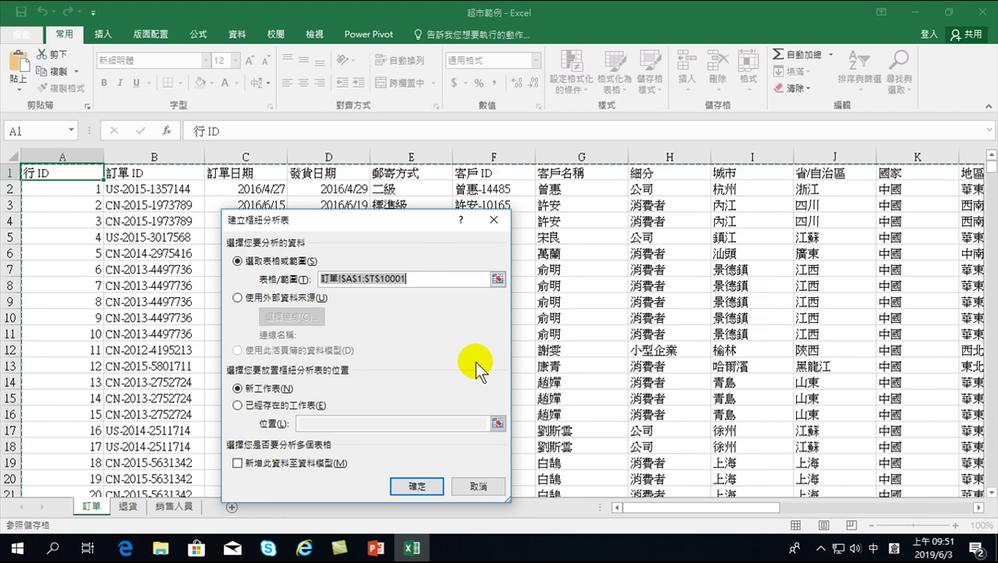
# - Build the PivotTable on a new sheet, summing 銷售額 by 訂單日期 year 2013–2016
pyautogui.click(405, 486)
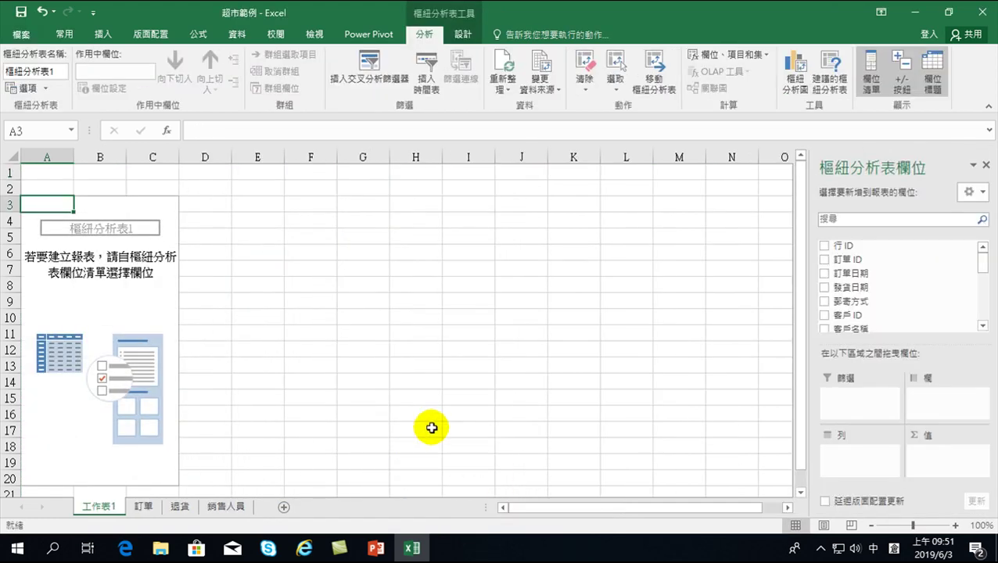
pyautogui.click(825, 273)
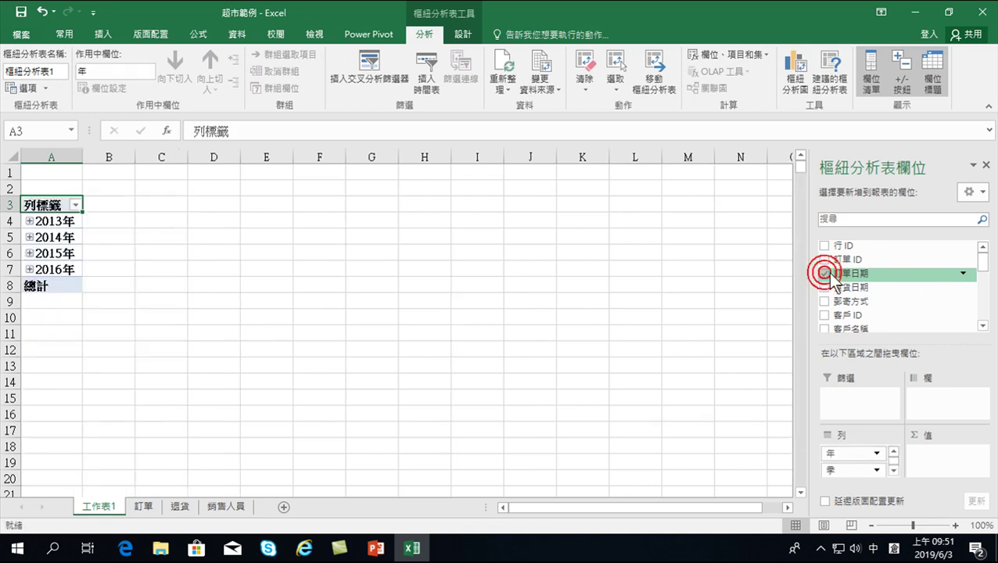
pyautogui.moveTo(987, 266); pyautogui.dragTo(982, 291)
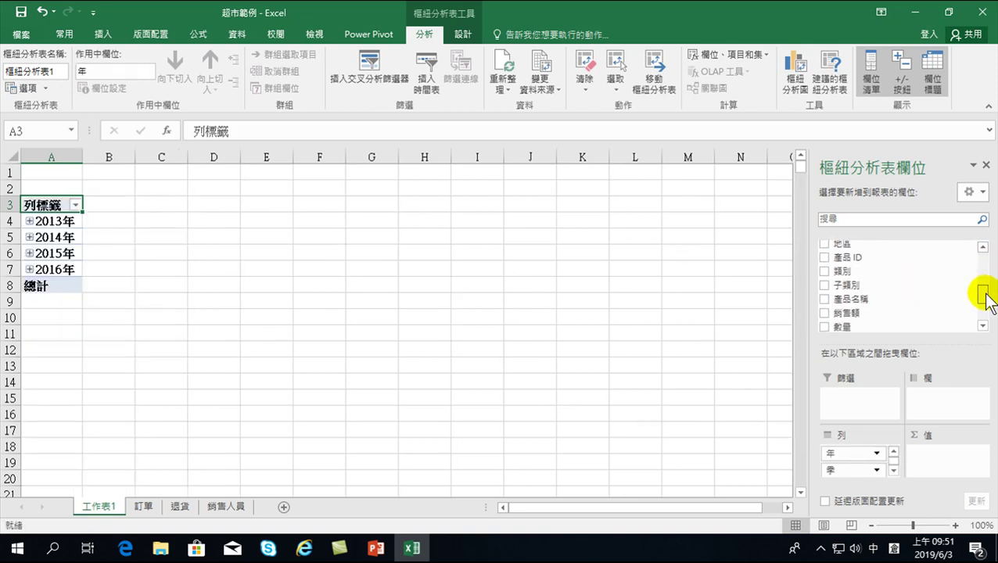
pyautogui.click(825, 313)
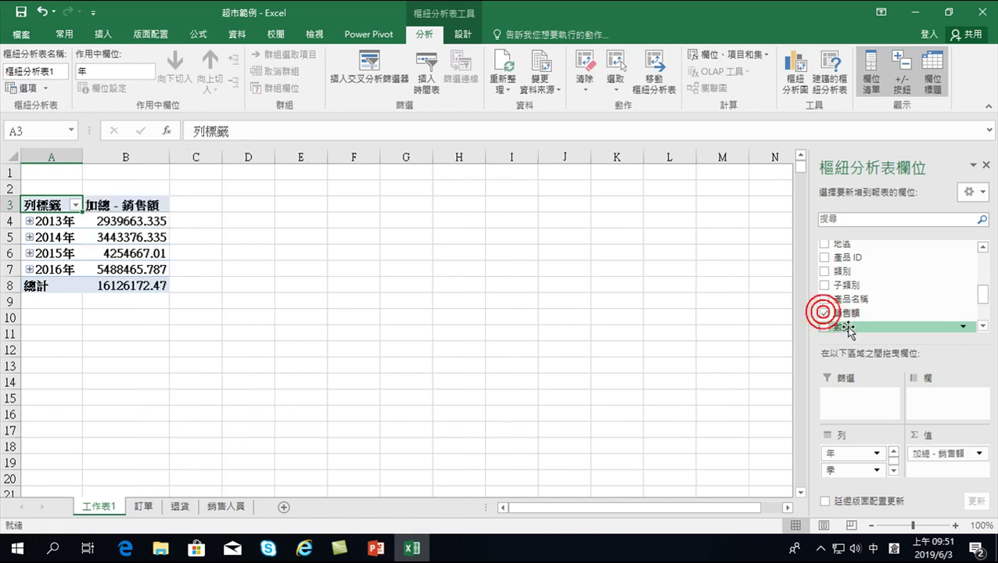
pyautogui.click(792, 69)
# - Insert a Clustered Column PivotChart titled 合計 of the yearly 銷售額 totals
pyautogui.click(635, 468)
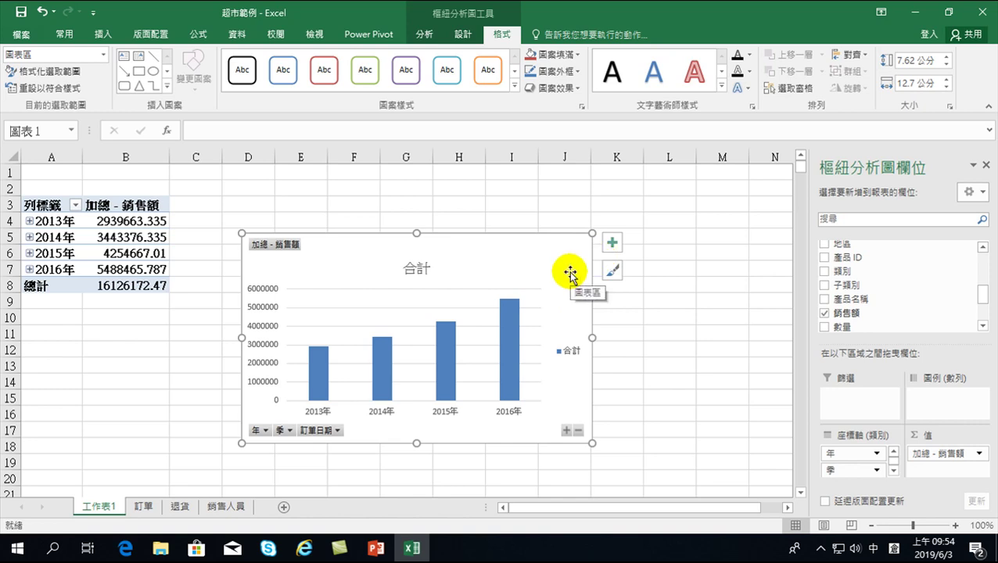
# - From the 訂單 sheet, search 樞 and create empty PivotTable 樞紐分析表2 on new sheet 工作表2
pyautogui.click(144, 506)
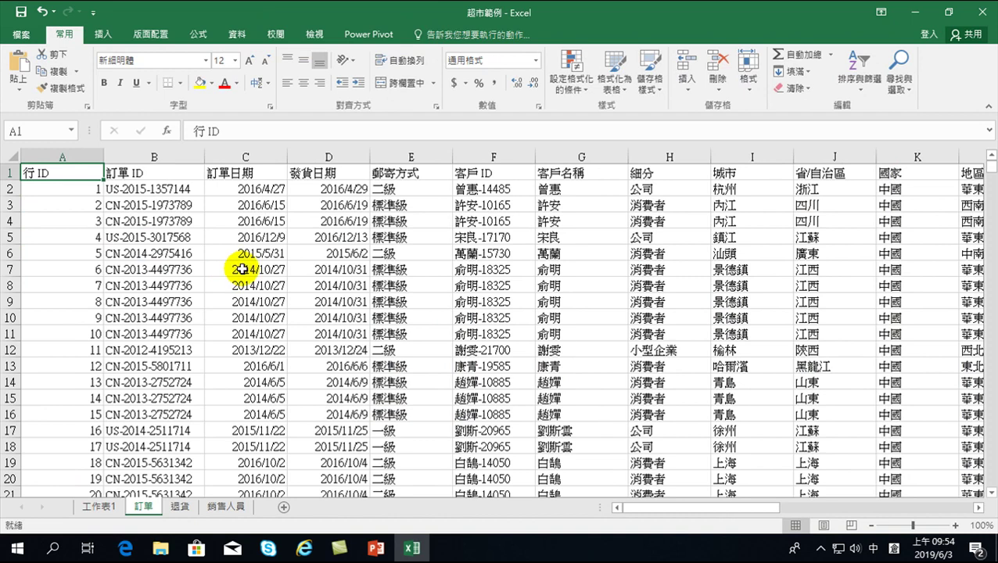
pyautogui.click(102, 34)
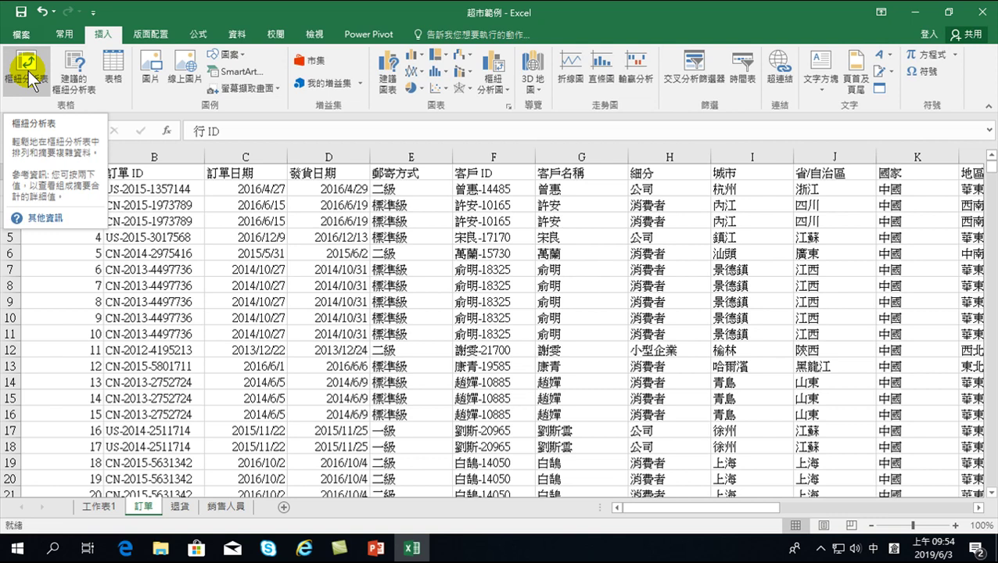
pyautogui.click(65, 35)
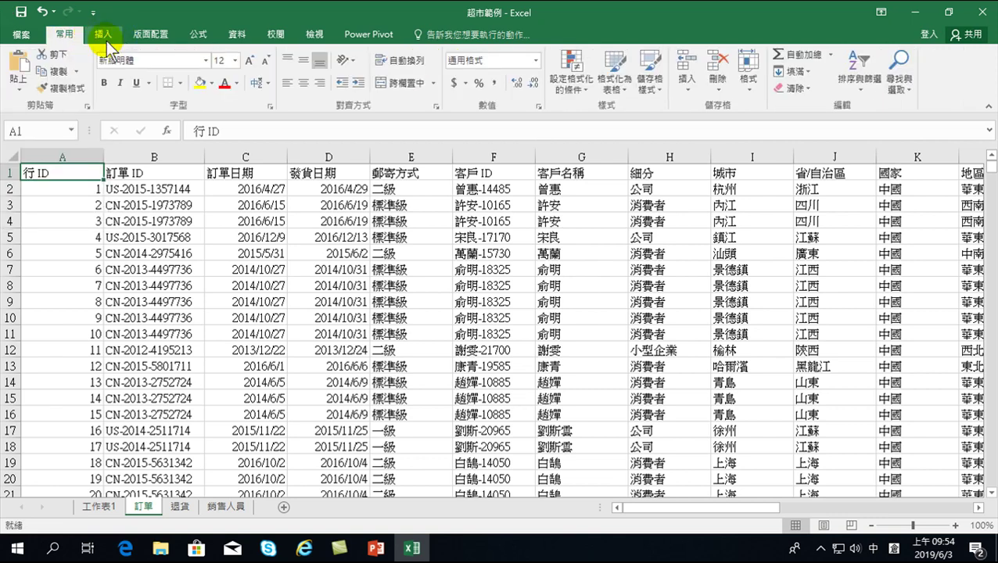
pyautogui.click(433, 35)
pyautogui.write('樞戶口口口')
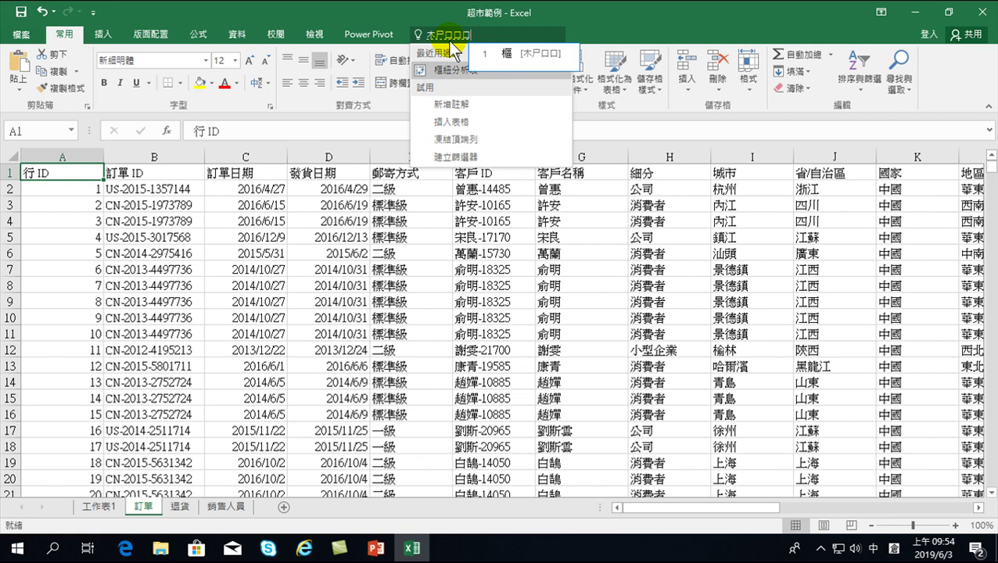
pyautogui.press('space')
pyautogui.press('shift')
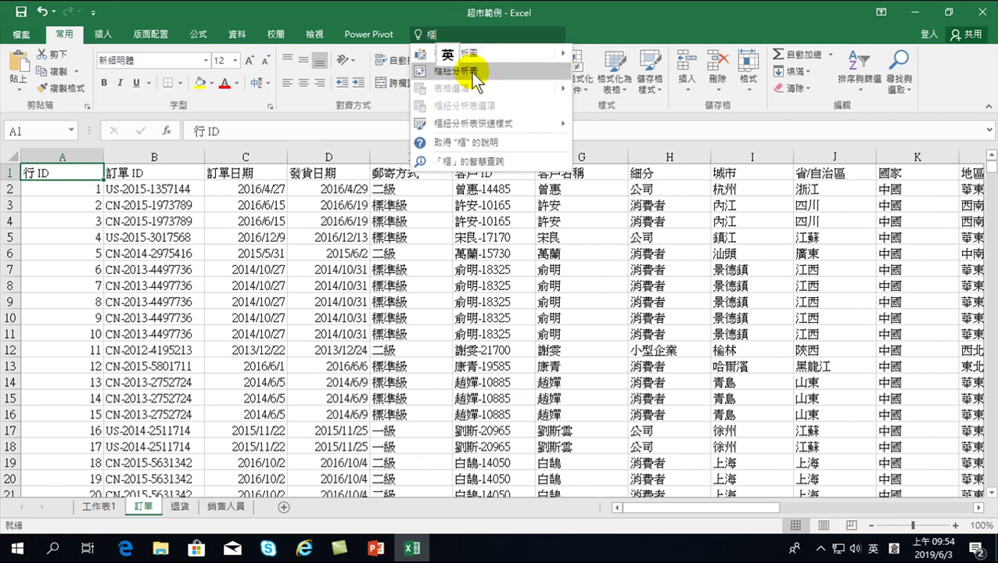
pyautogui.click(474, 72)
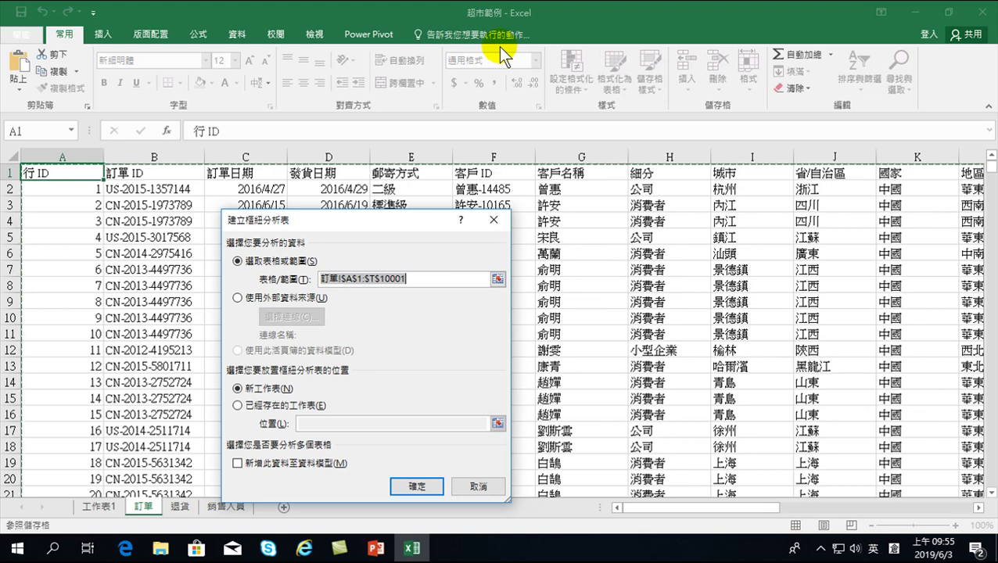
pyautogui.click(415, 485)
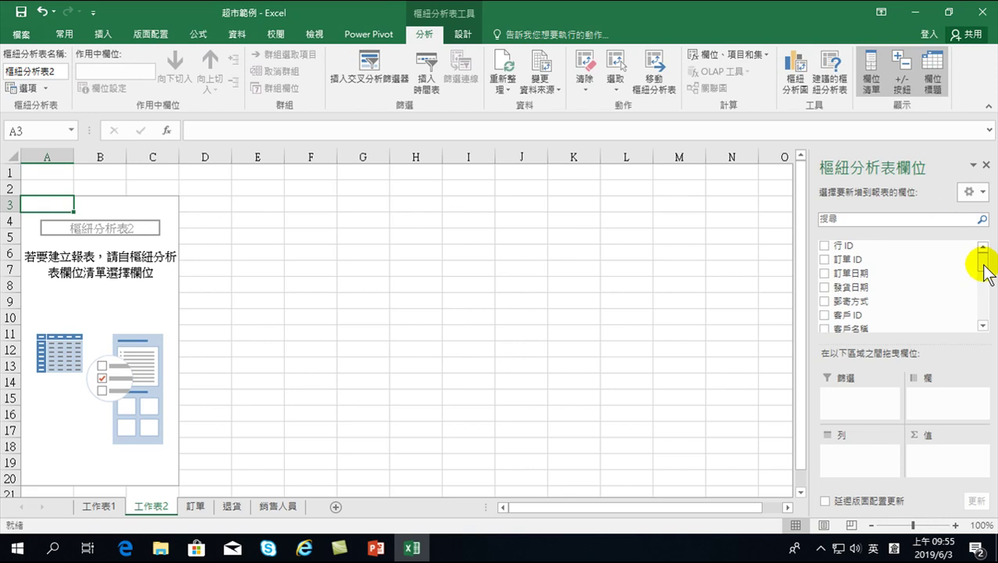
# - Sum 銷售額 by 訂單日期 year in the PivotTable and choose a Clustered Column PivotChart
pyautogui.click(823, 274)
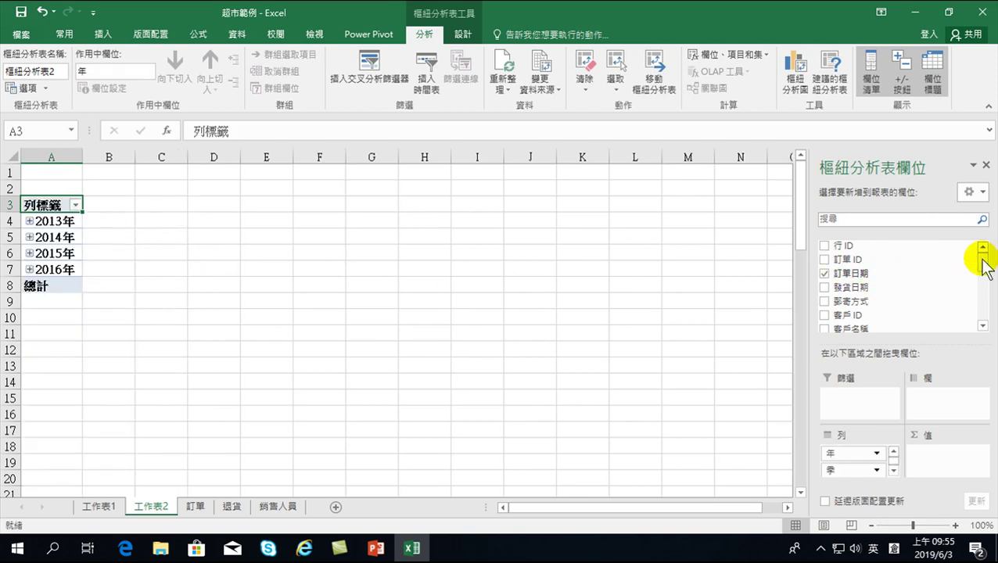
pyautogui.moveTo(983, 262); pyautogui.dragTo(982, 300)
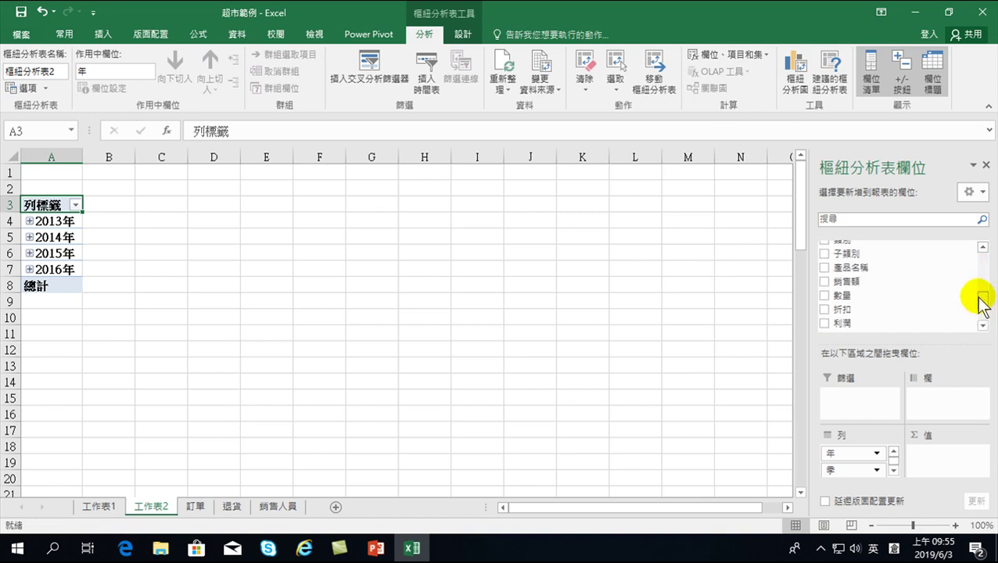
pyautogui.click(825, 283)
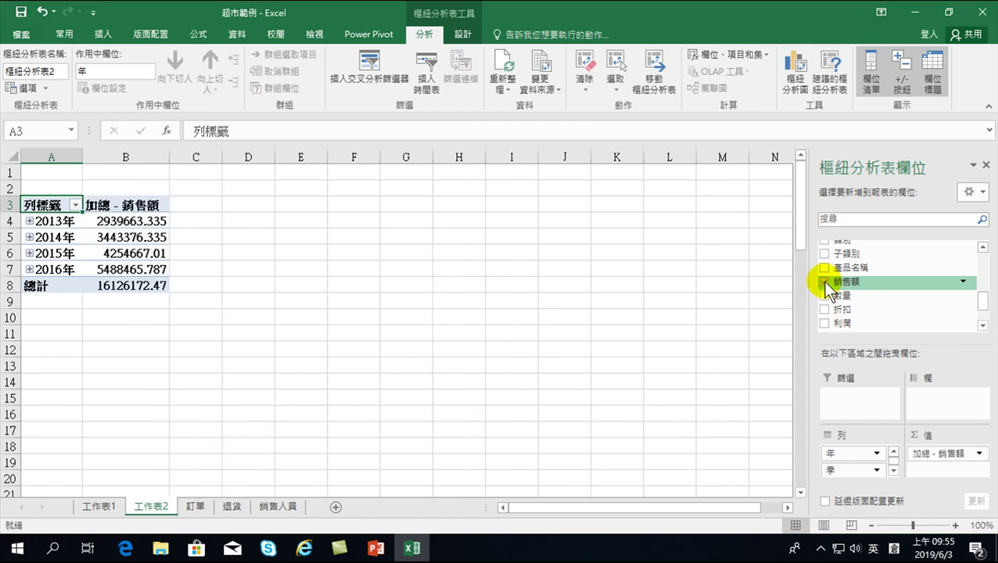
pyautogui.click(794, 66)
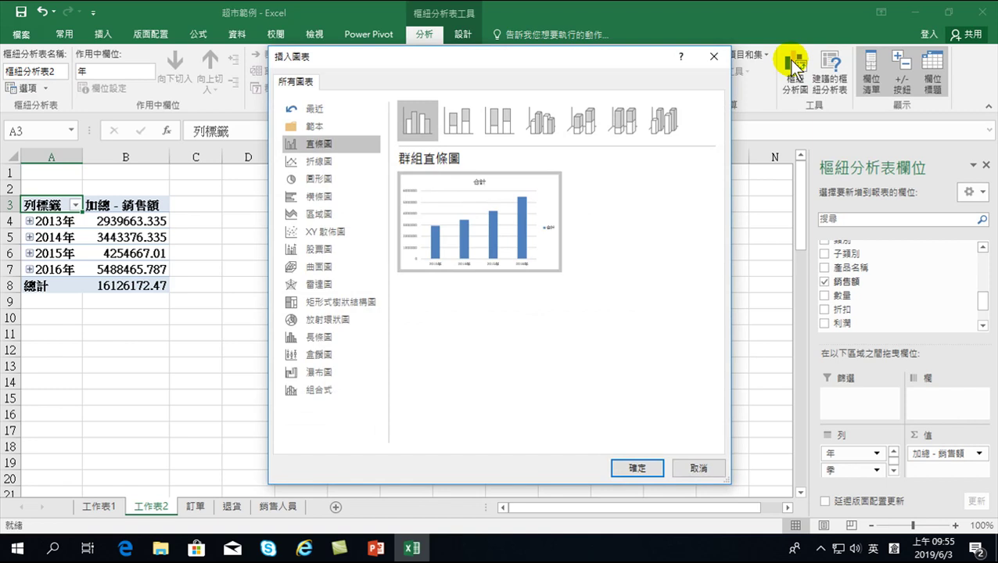
pyautogui.click(637, 467)
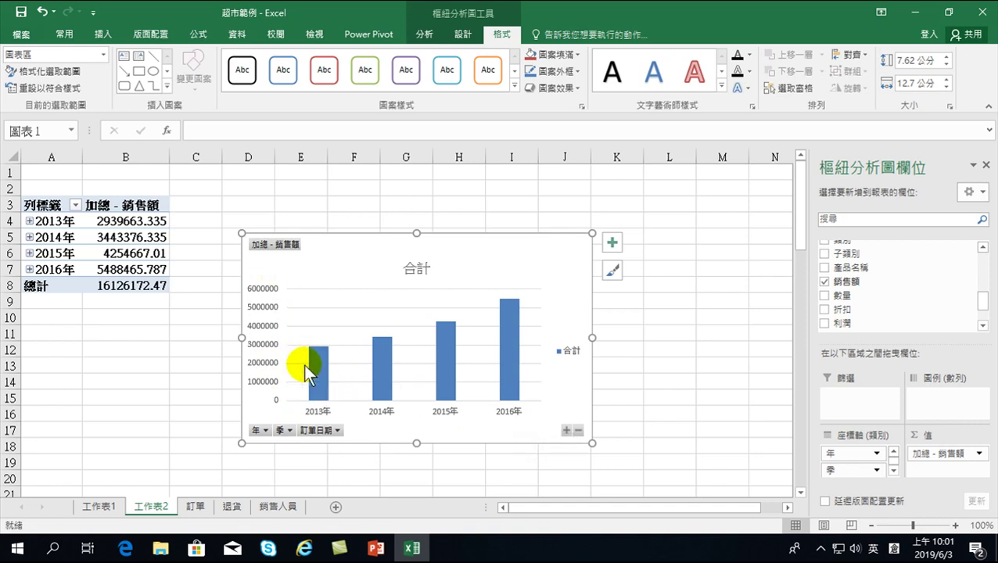
# - Place the 合計 clustered column PivotChart of 2013–2016 sales beside the PivotTable on 工作表2
pyautogui.moveTo(314, 361)
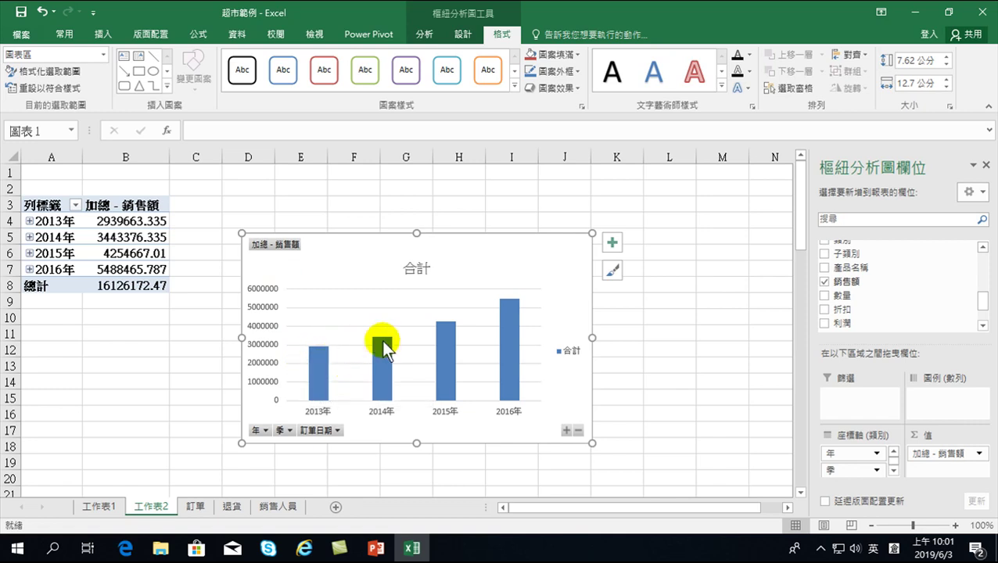
pyautogui.moveTo(516, 312)
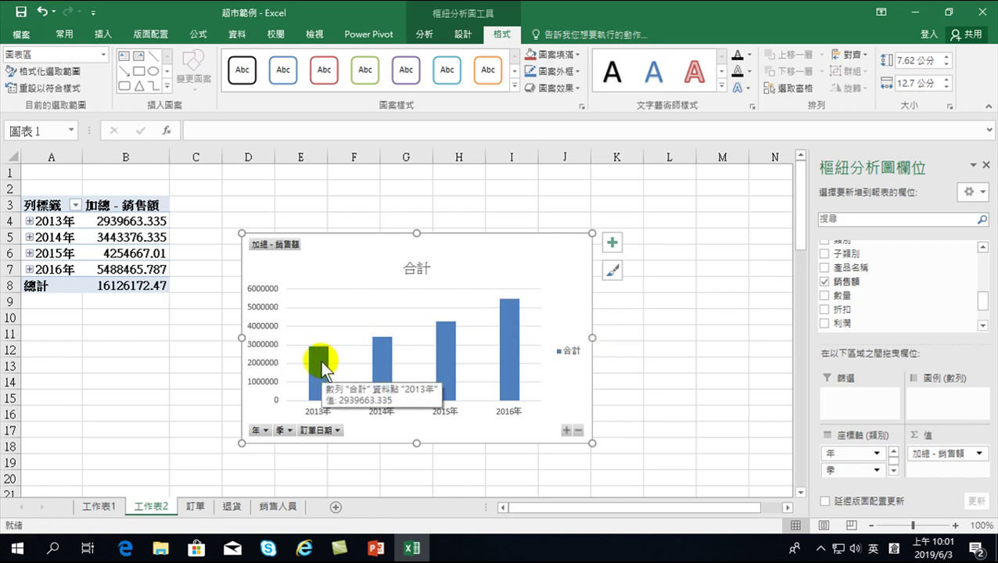
# - Format the yearly sales totals B4:B7 with thousand separators and no decimal places
pyautogui.moveTo(134, 220); pyautogui.dragTo(133, 266)
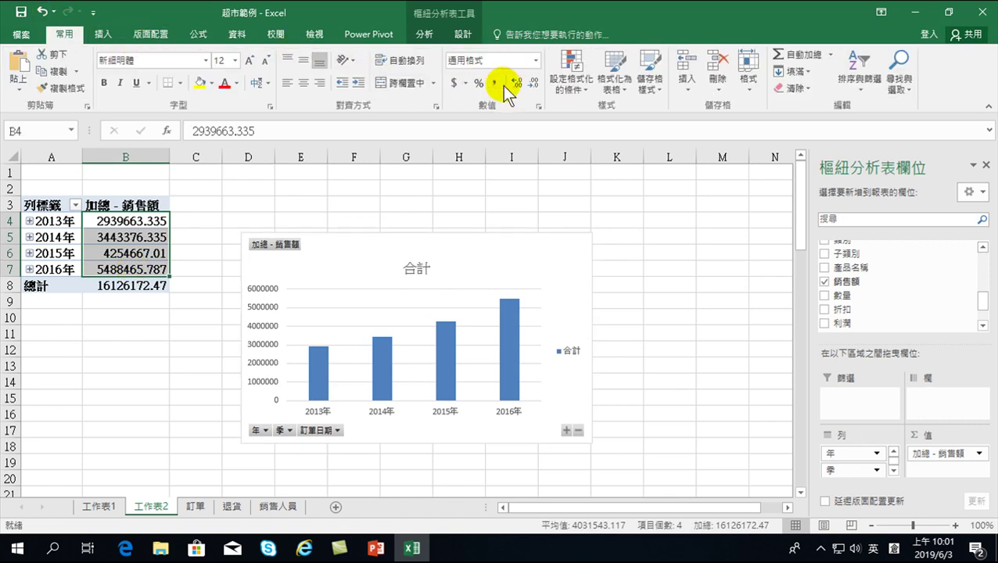
pyautogui.click(494, 82)
pyautogui.click(533, 82)
pyautogui.click(533, 82)
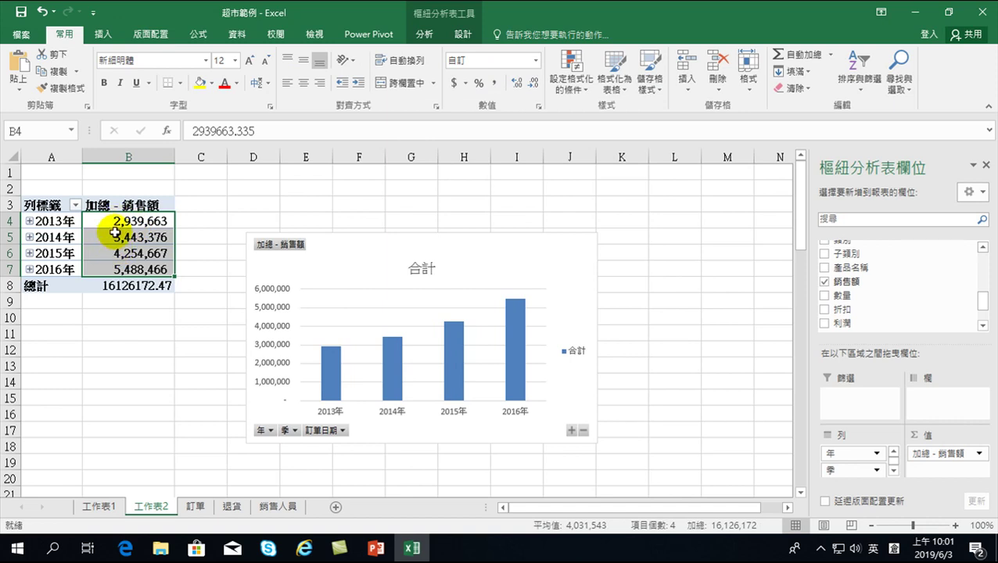
# - Close Excel, discarding the workbook changes with 不要儲存 (Don't Save)
pyautogui.moveTo(328, 378)
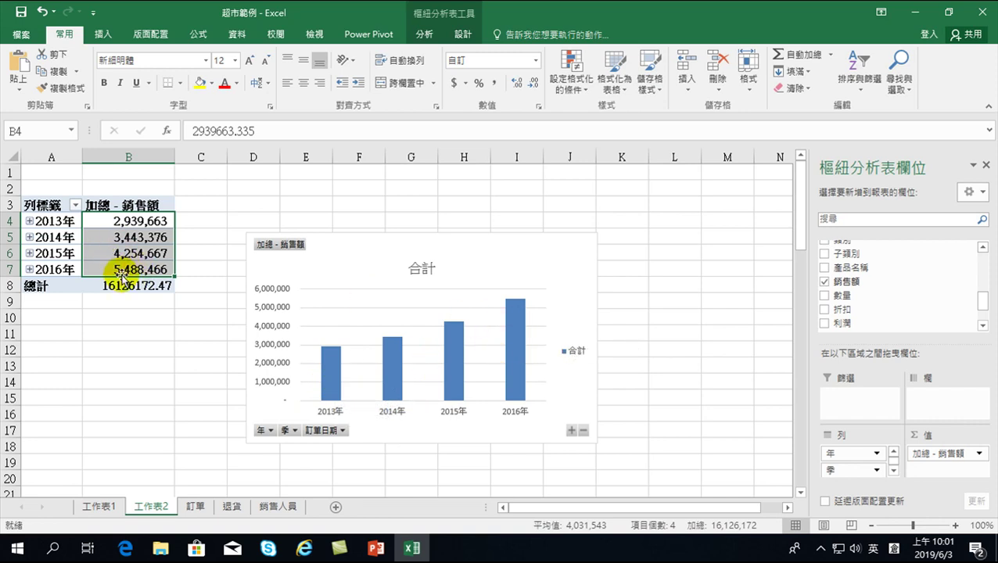
pyautogui.moveTo(122, 271)
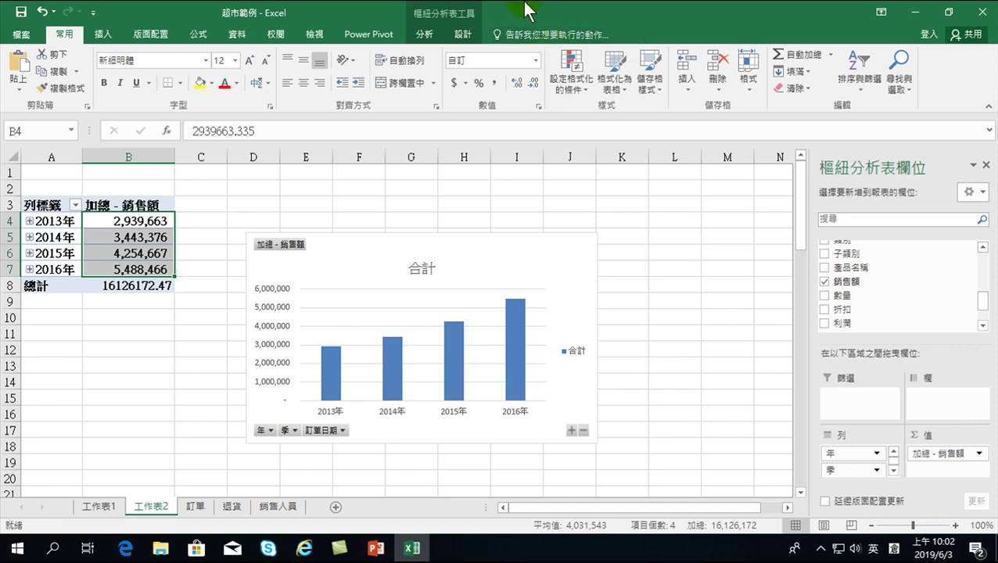
pyautogui.click(983, 12)
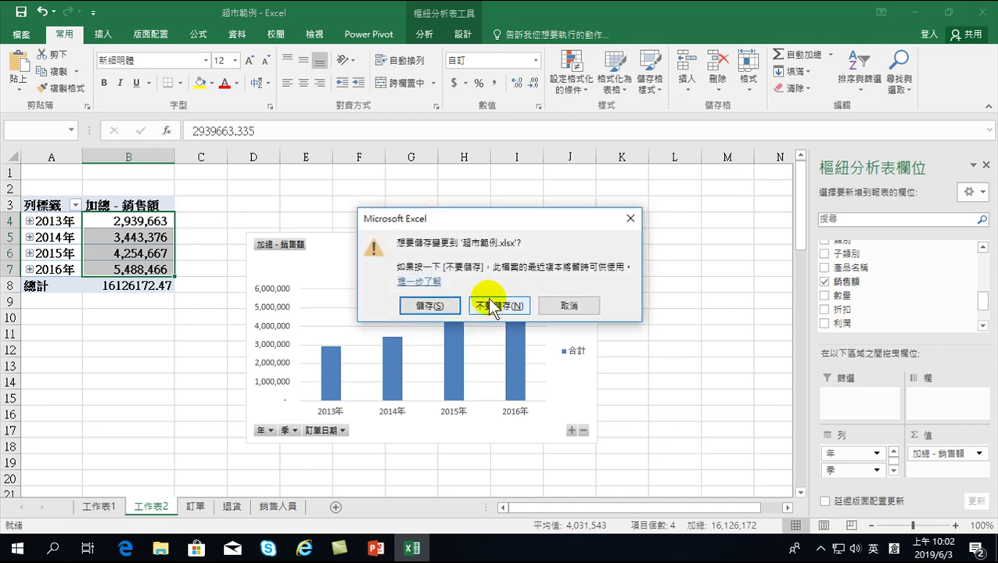
pyautogui.click(493, 305)
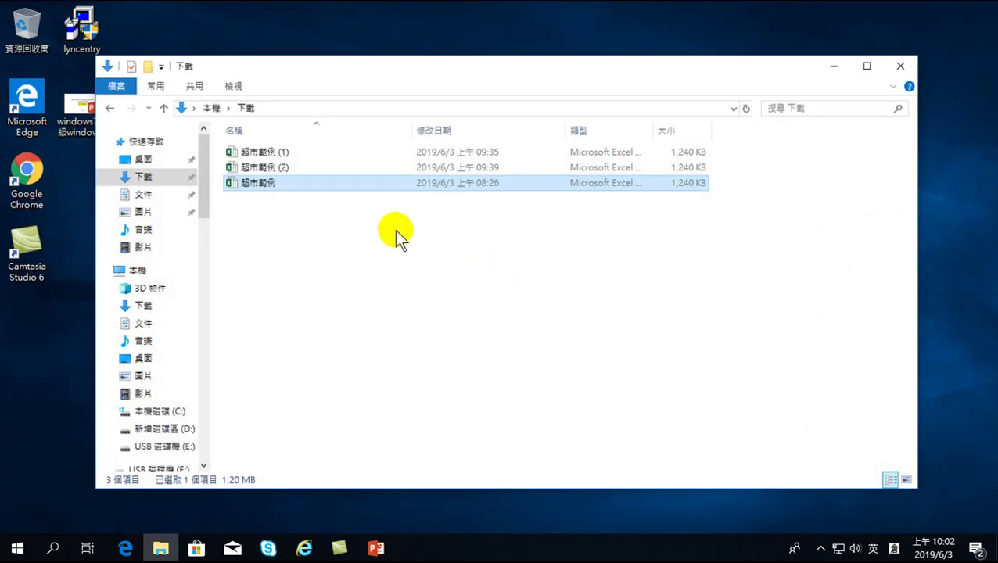
# - Open the original 超市範例 file from 下載 to show its 訂單 order data in Excel
pyautogui.doubleClick(255, 182)
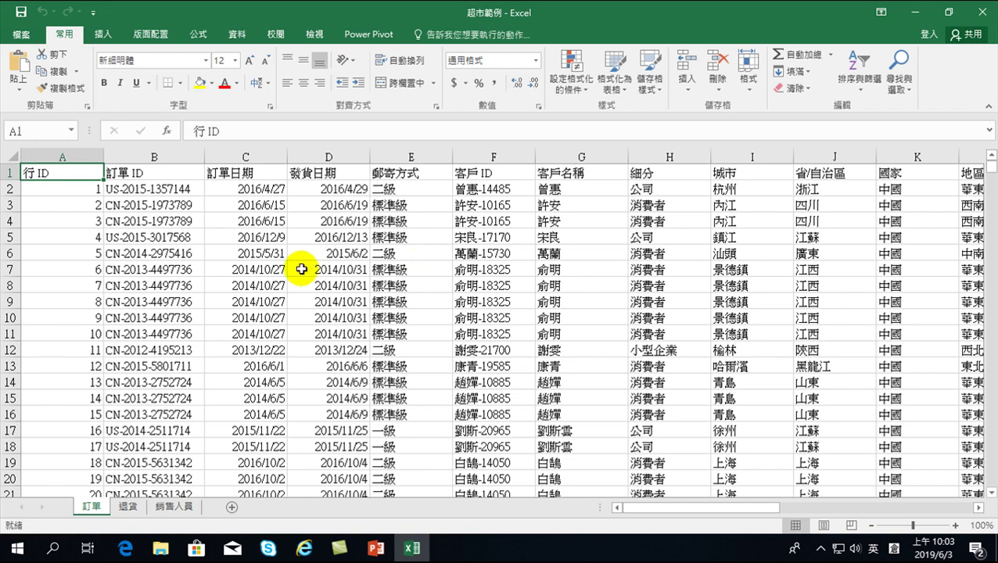
pyautogui.click(104, 34)
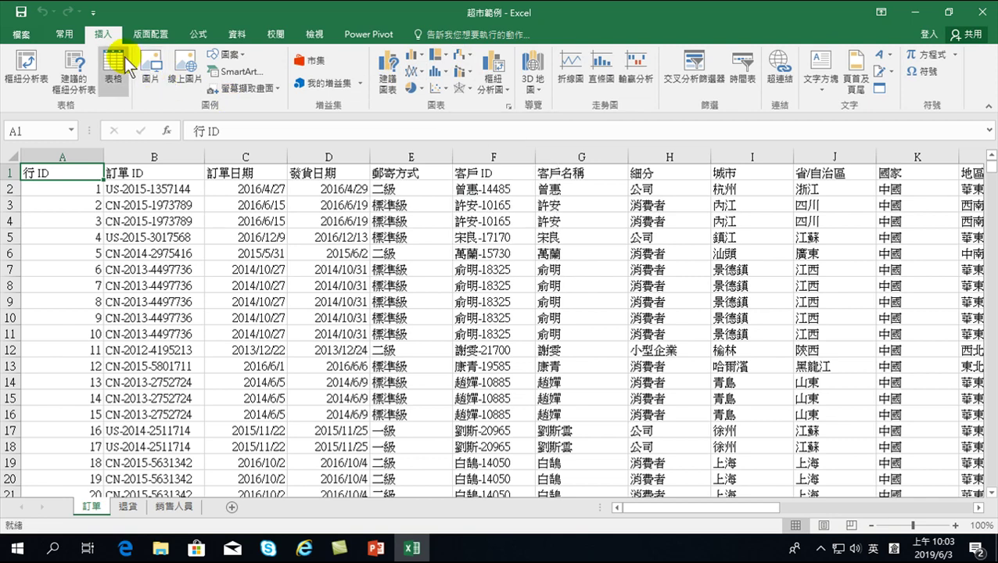
pyautogui.click(64, 33)
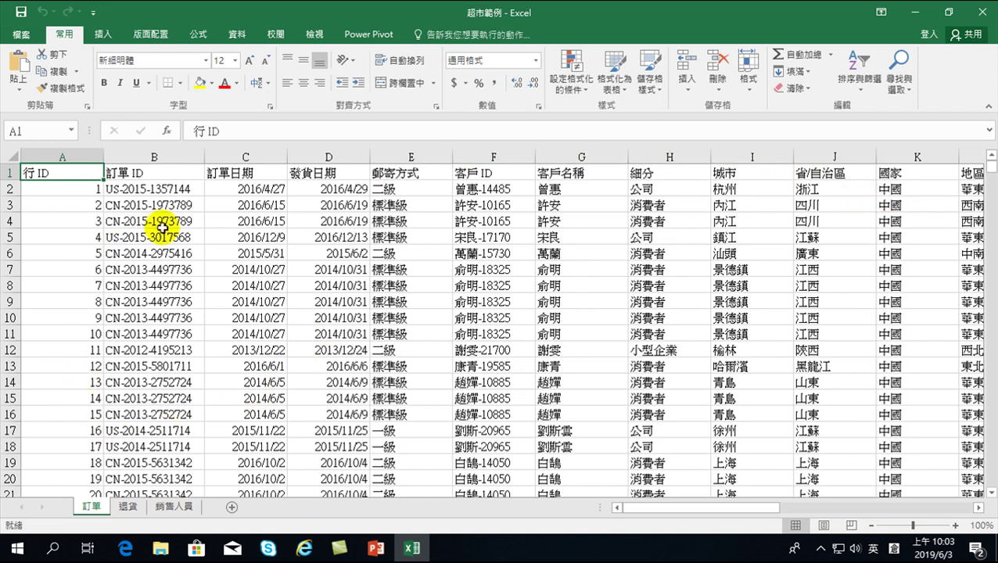
pyautogui.click(79, 168)
pyautogui.moveTo(116, 191); pyautogui.dragTo(538, 344)
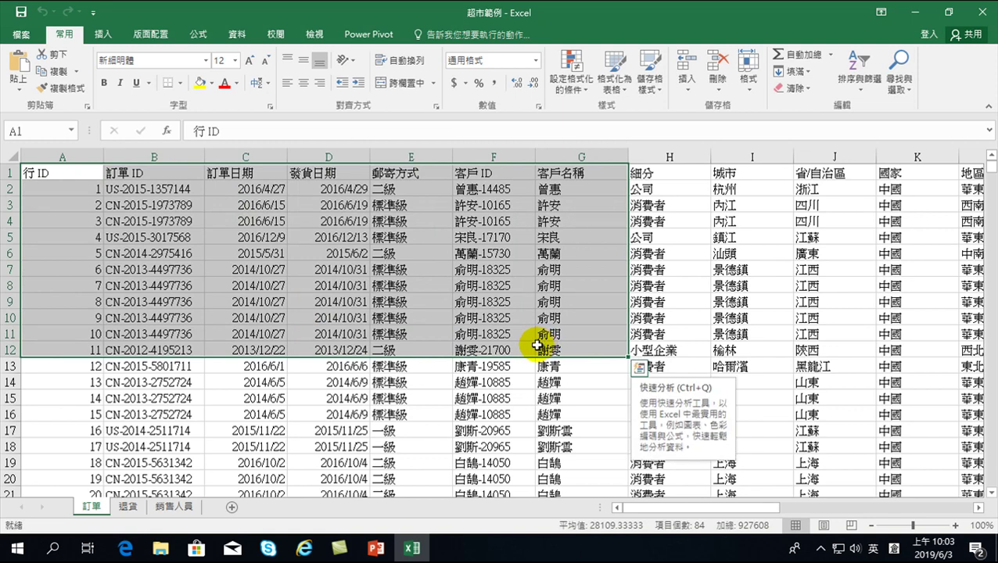
pyautogui.moveTo(70, 167); pyautogui.dragTo(136, 237)
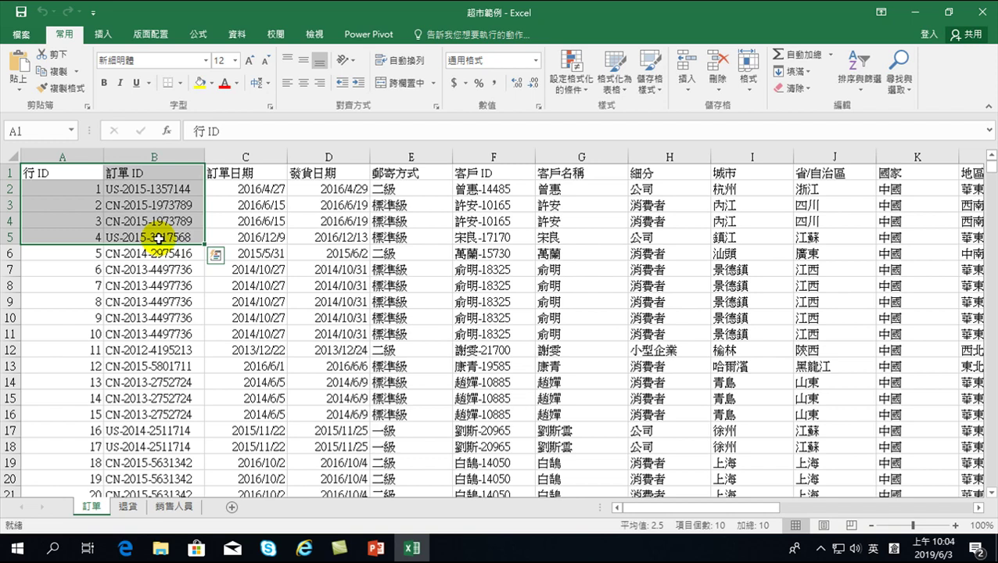
pyautogui.click(301, 269)
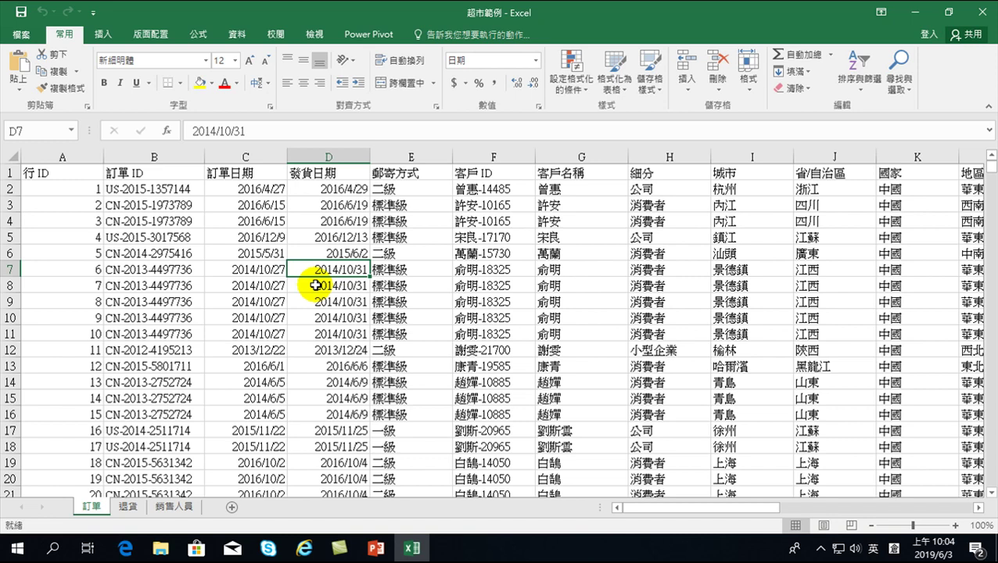
pyautogui.click(74, 175)
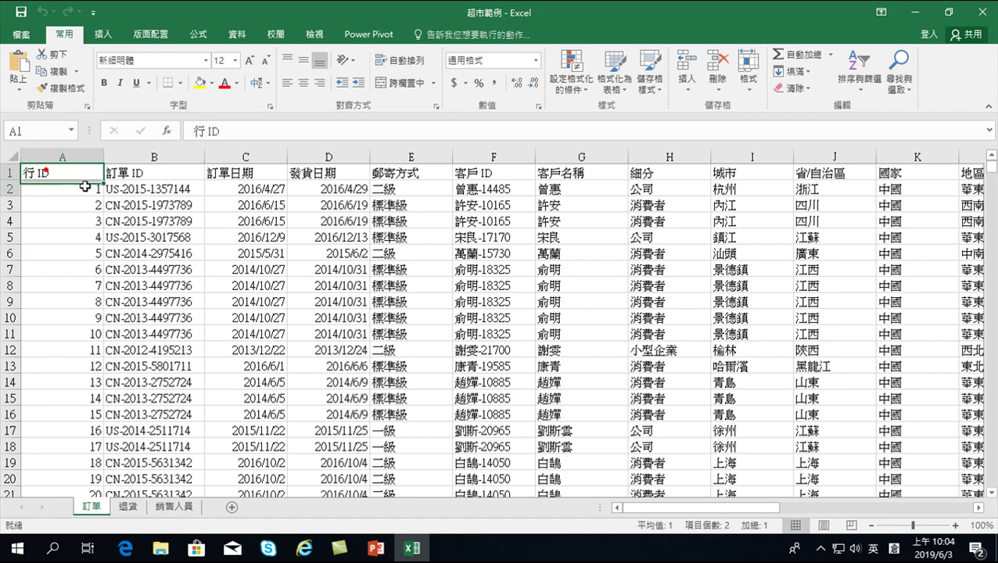
pyautogui.moveTo(53, 173); pyautogui.dragTo(134, 274)
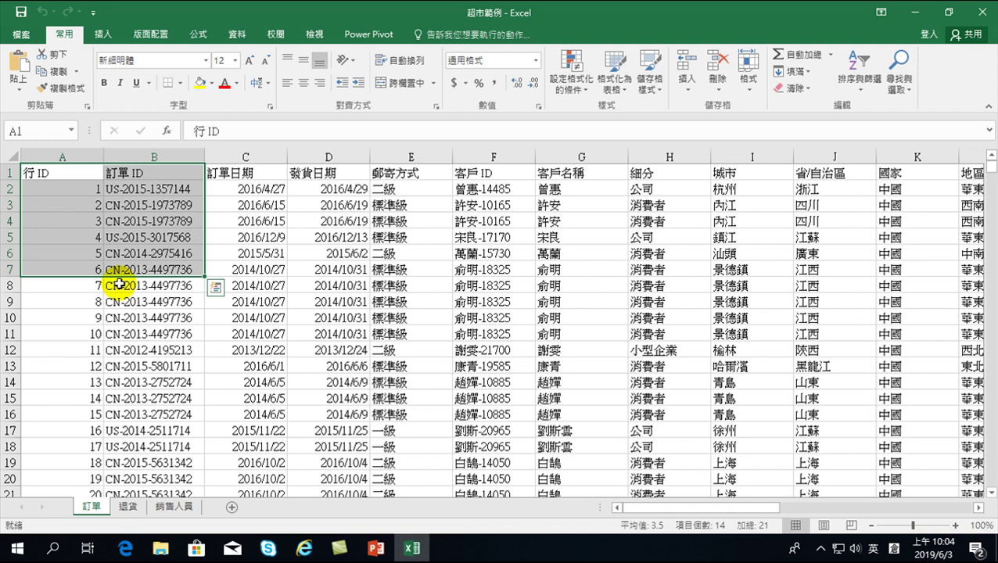
pyautogui.click(141, 251)
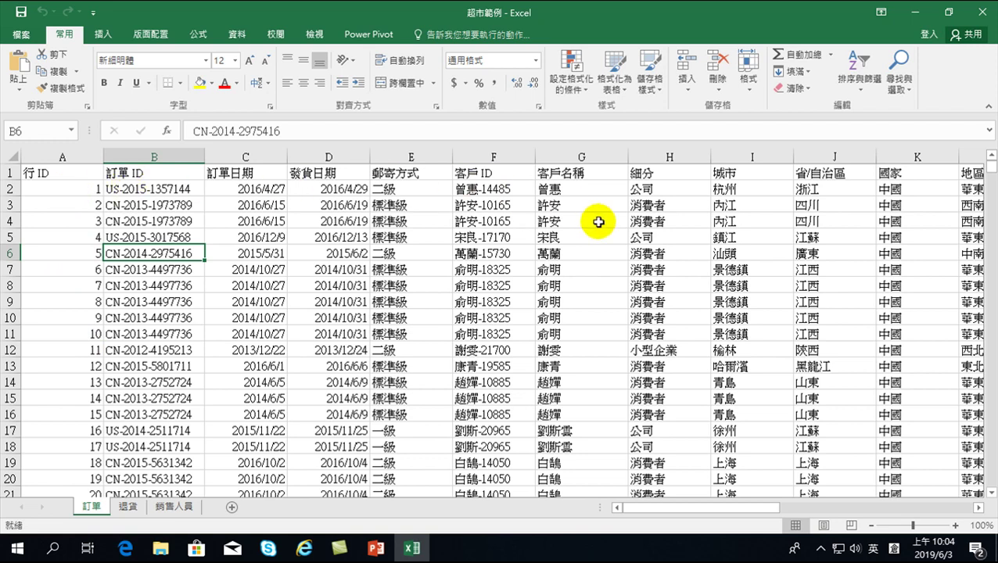
pyautogui.moveTo(78, 172); pyautogui.dragTo(874, 172)
pyautogui.moveTo(851, 516); pyautogui.dragTo(630, 512)
pyautogui.moveTo(41, 188); pyautogui.dragTo(870, 378)
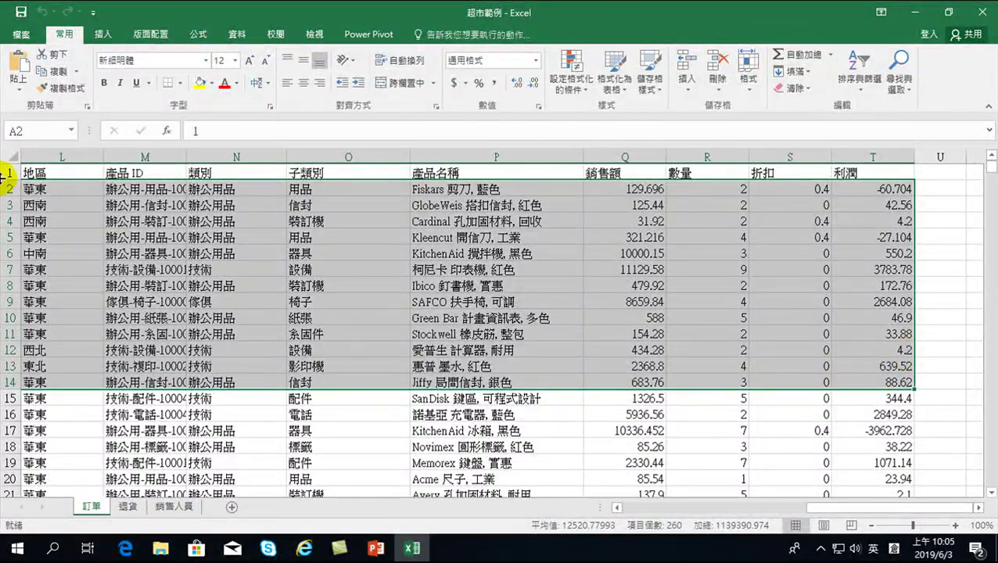
pyautogui.click(136, 172)
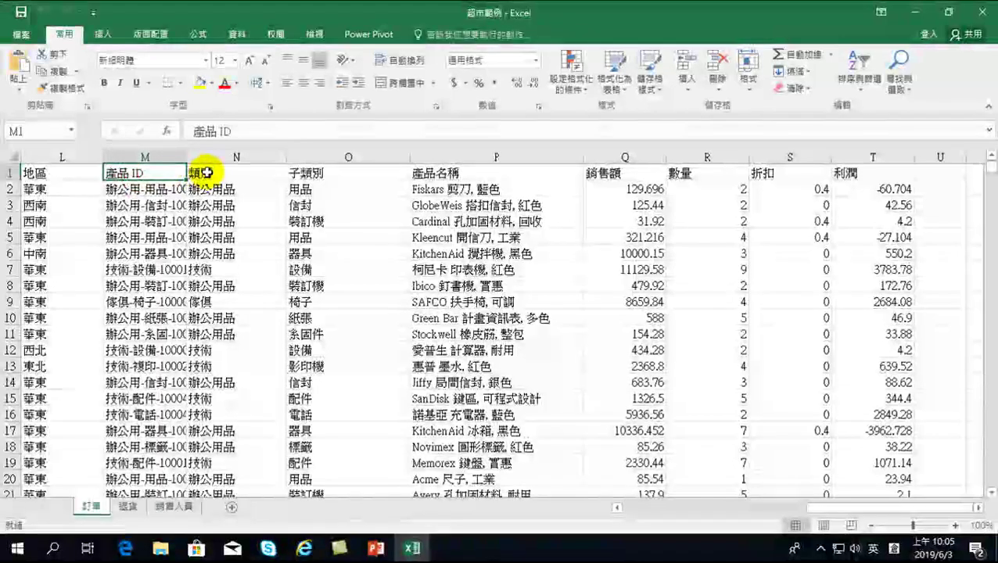
pyautogui.click(206, 172)
pyautogui.click(299, 173)
pyautogui.click(442, 172)
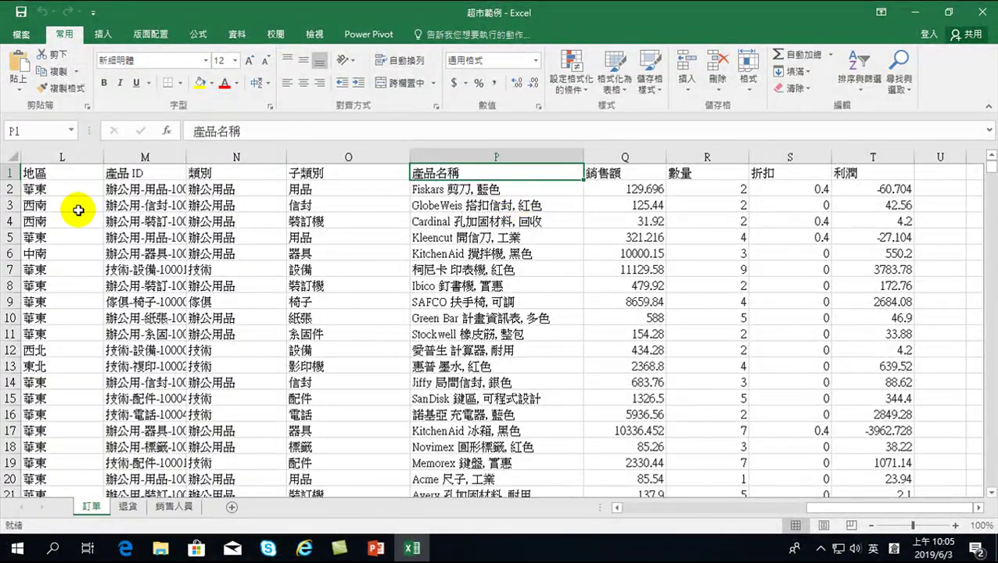
pyautogui.click(115, 196)
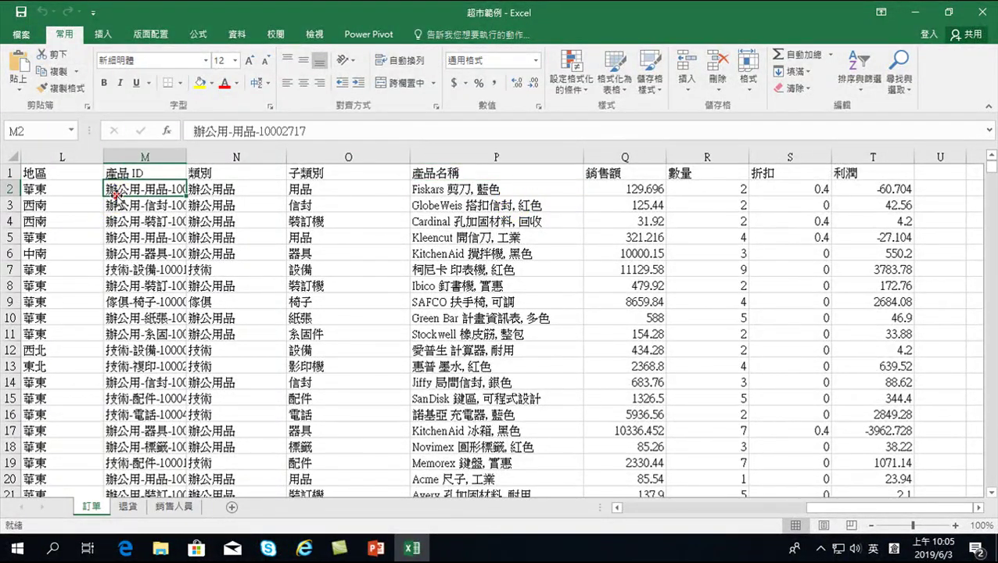
pyautogui.click(212, 190)
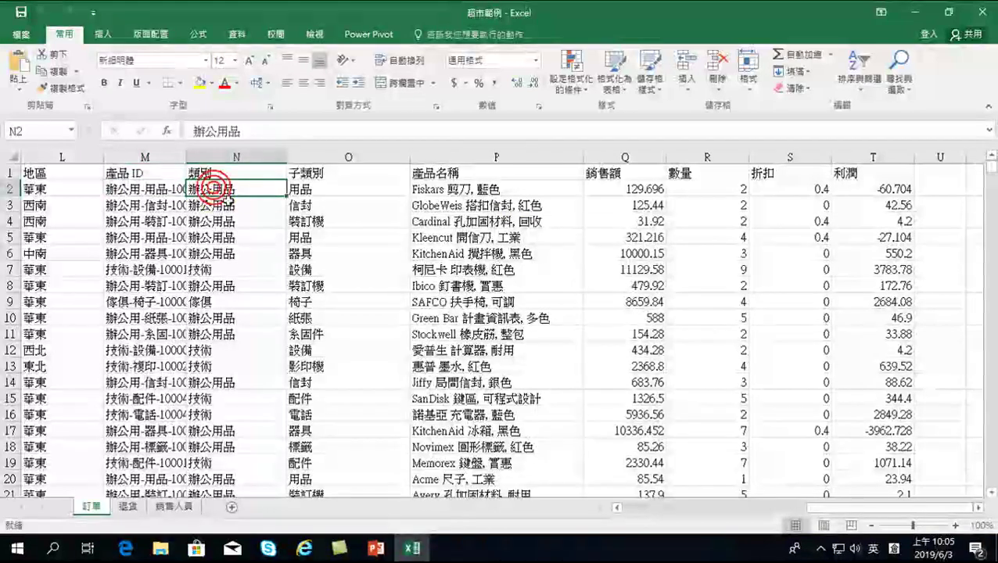
pyautogui.click(212, 270)
pyautogui.click(219, 303)
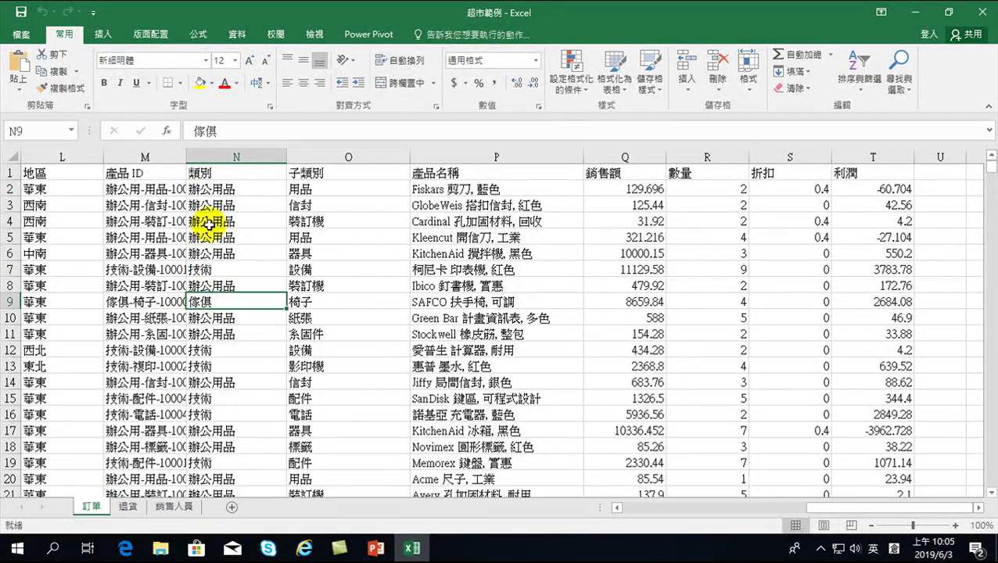
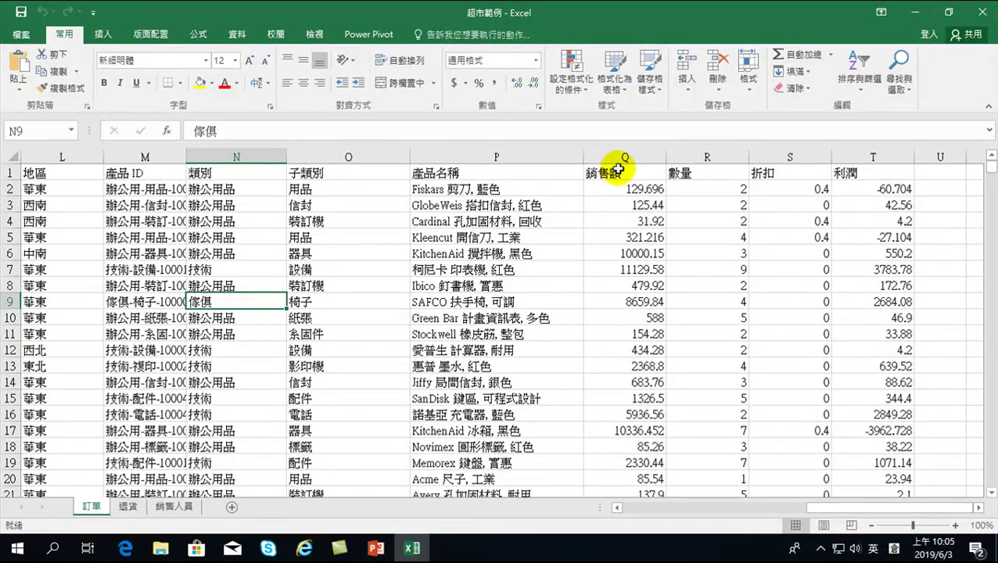
# - Format A1:T10001 as a table with headers in a blue banded style
pyautogui.click(618, 84)
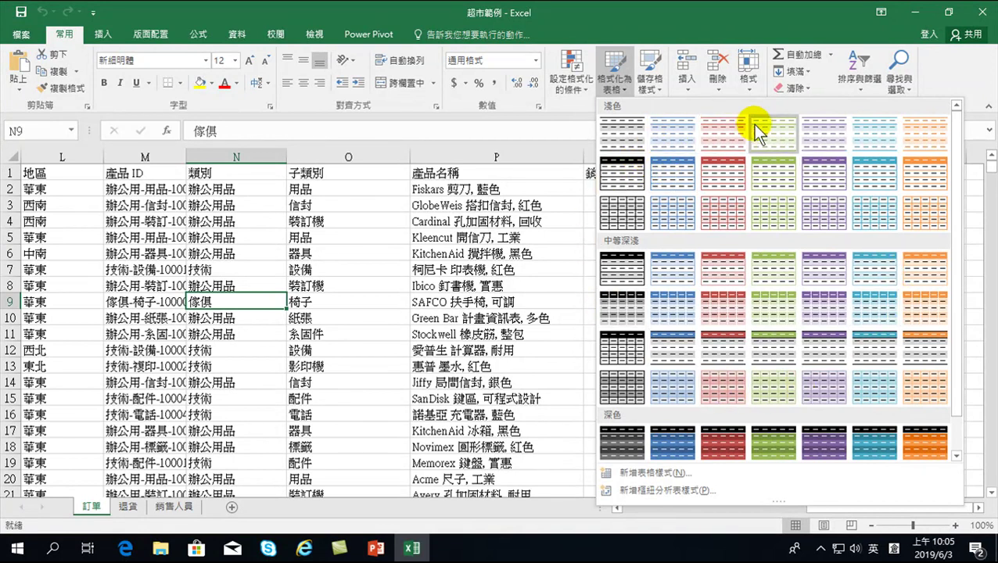
pyautogui.click(672, 174)
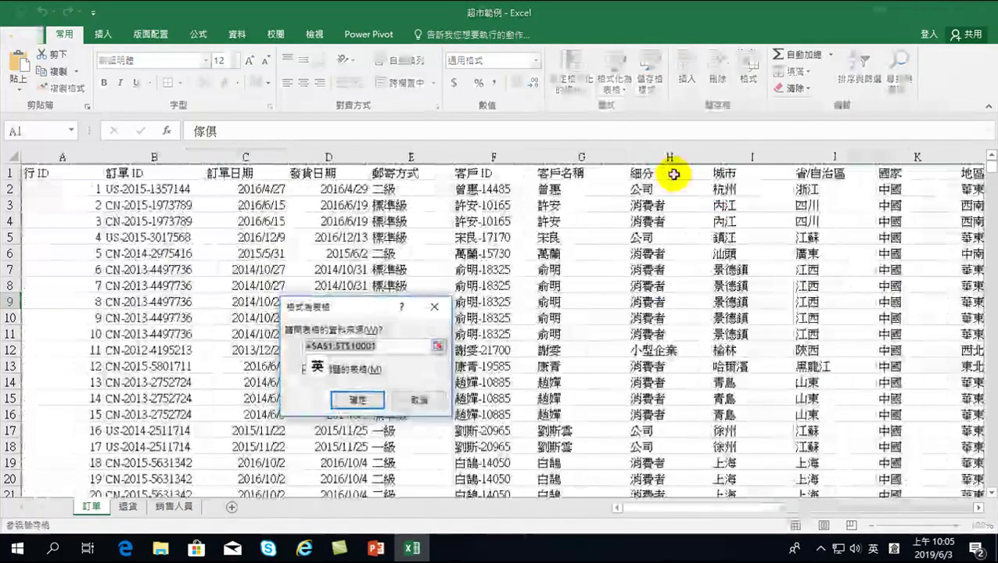
pyautogui.moveTo(356, 309); pyautogui.dragTo(464, 256)
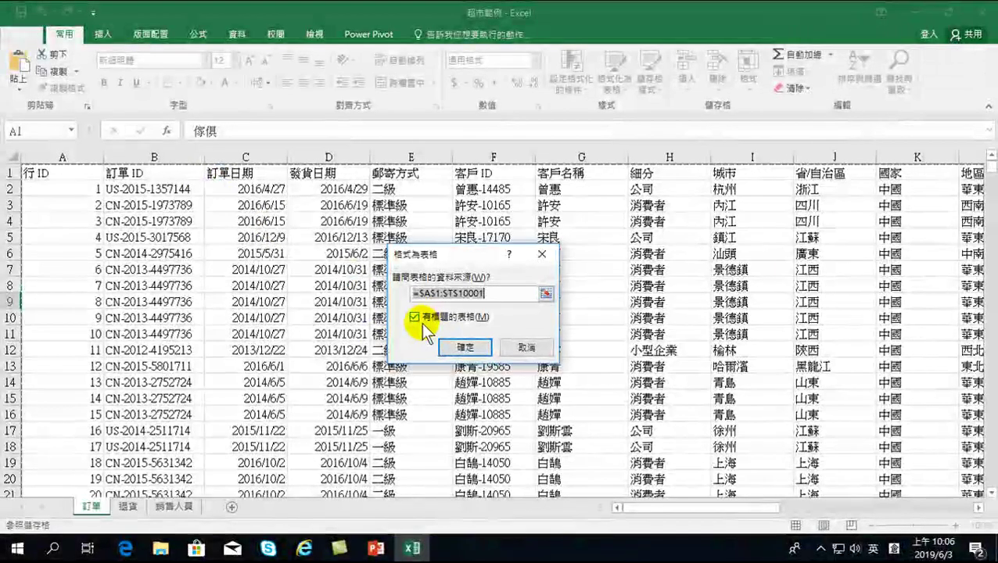
pyautogui.click(469, 344)
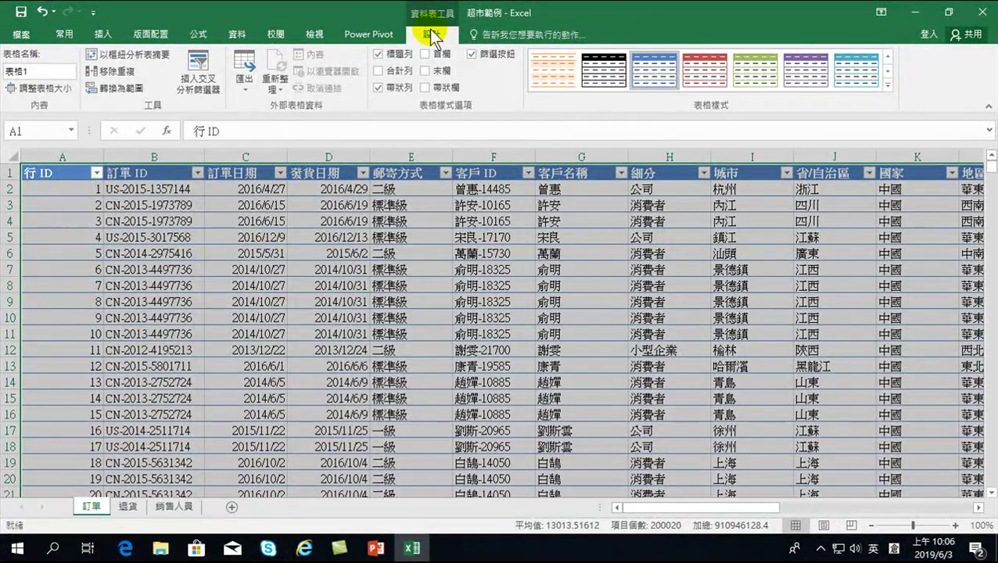
# - Change the table name from 表格1 to 訂單
pyautogui.click(46, 71)
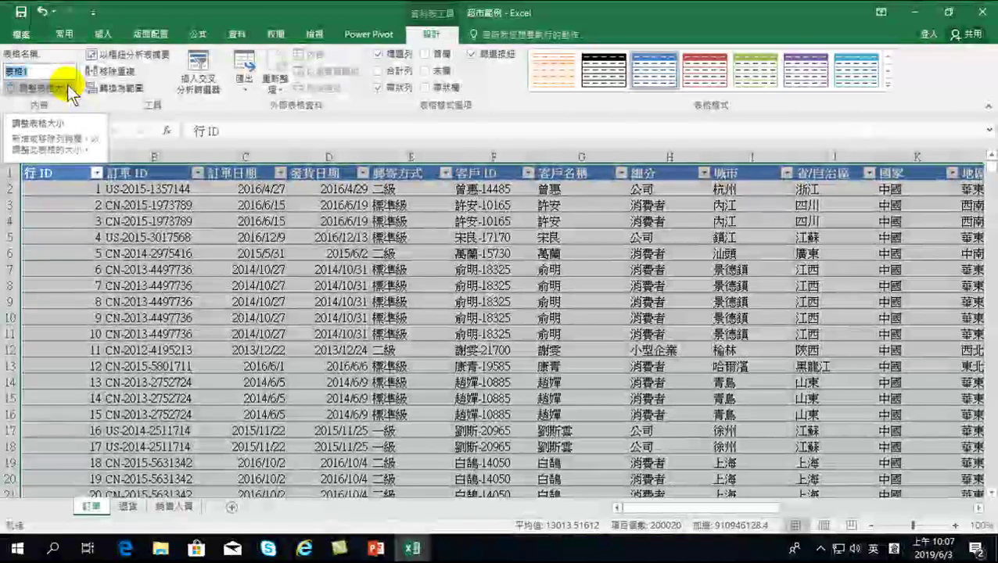
pyautogui.write('yr')
pyautogui.press('BackSpace')
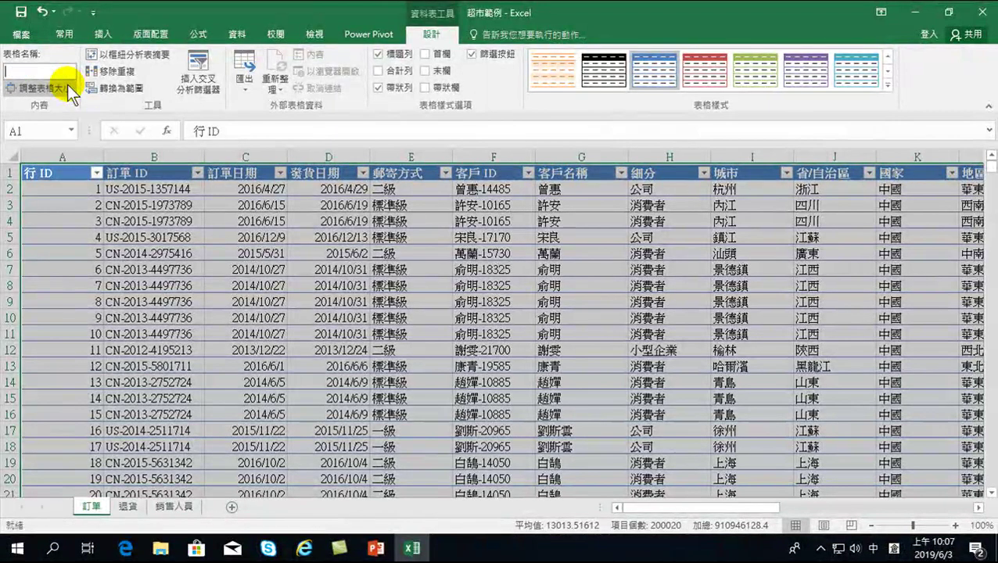
pyautogui.press('shift')
pyautogui.write('訂單')
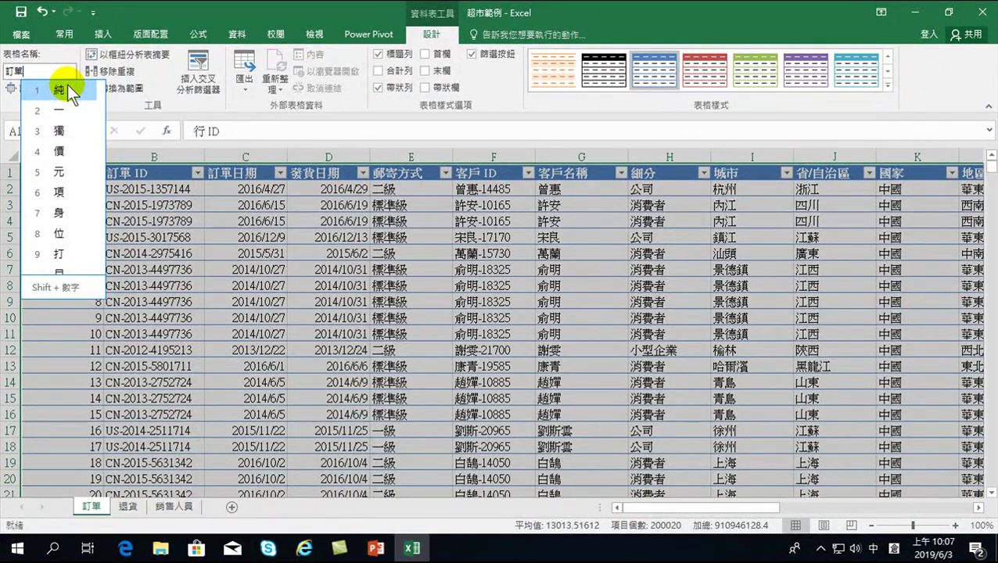
pyautogui.press('Return')
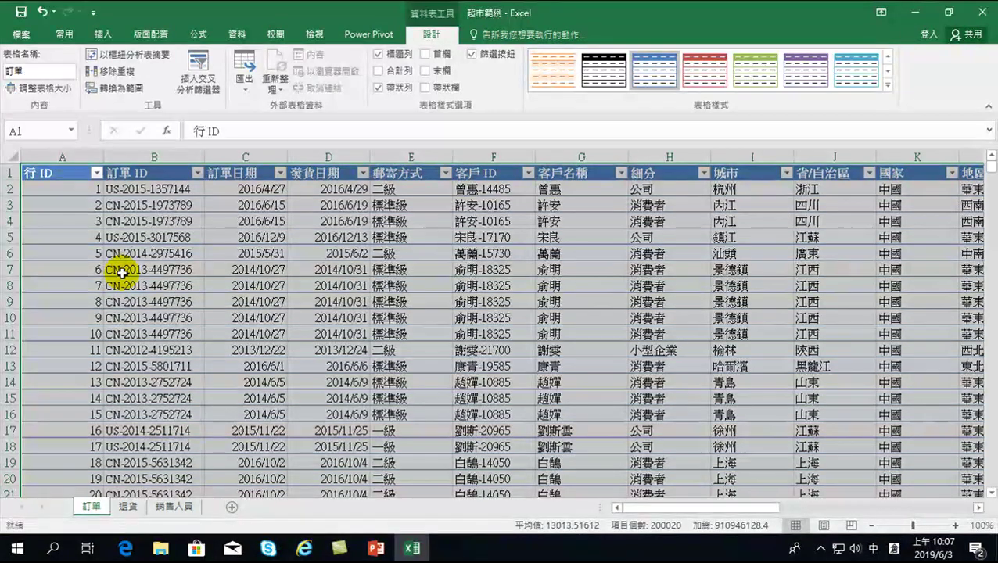
pyautogui.click(188, 252)
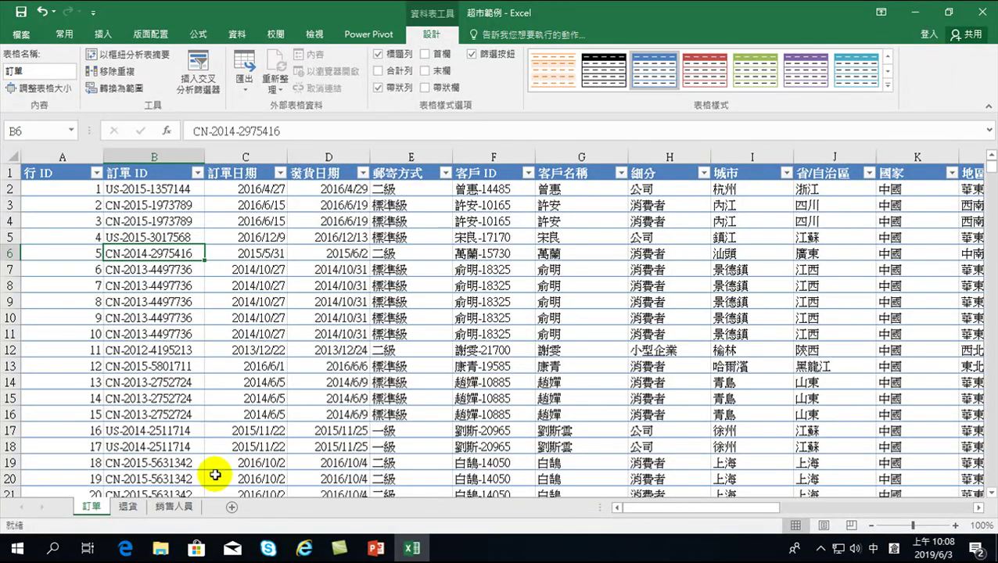
pyautogui.click(160, 546)
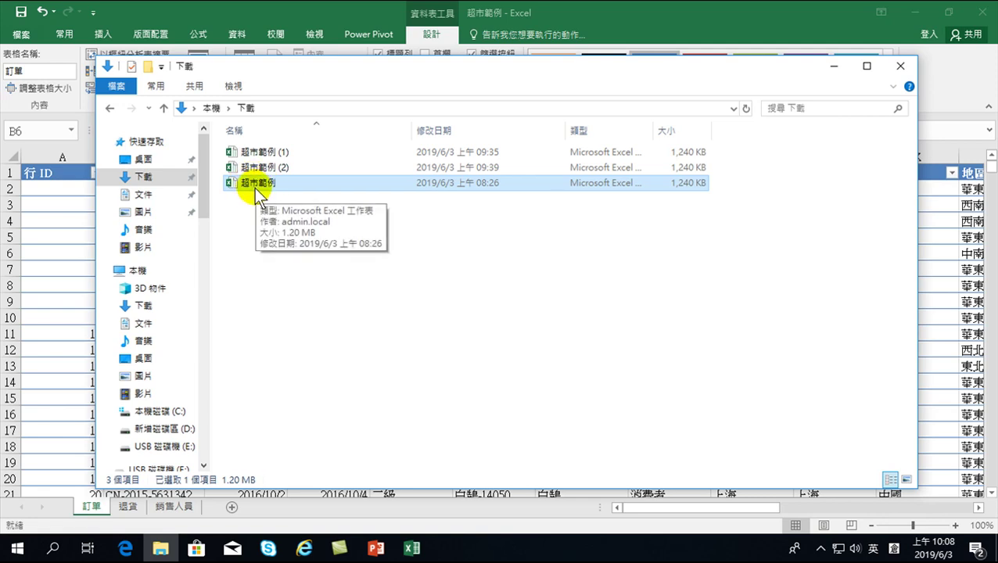
pyautogui.click(834, 67)
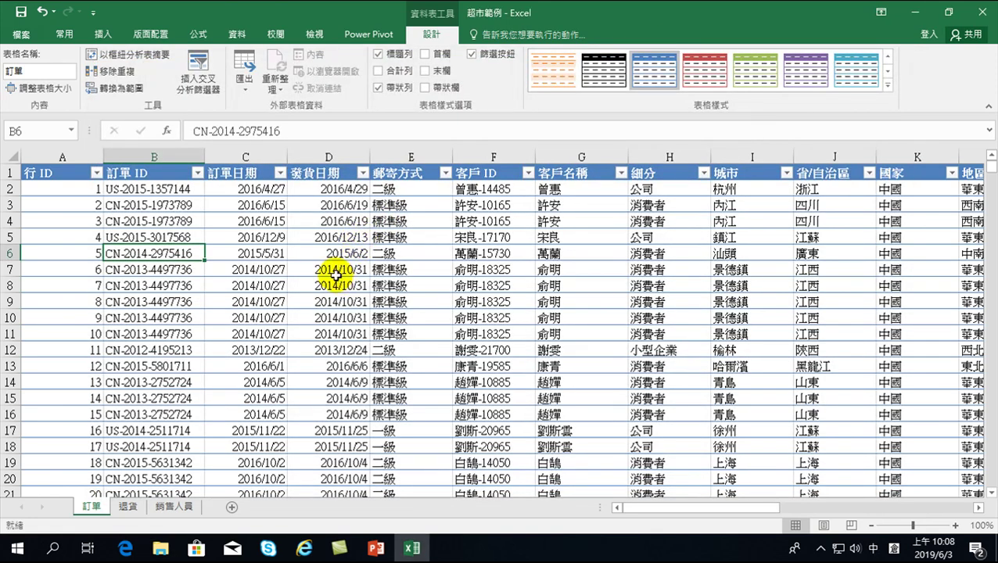
pyautogui.click(64, 34)
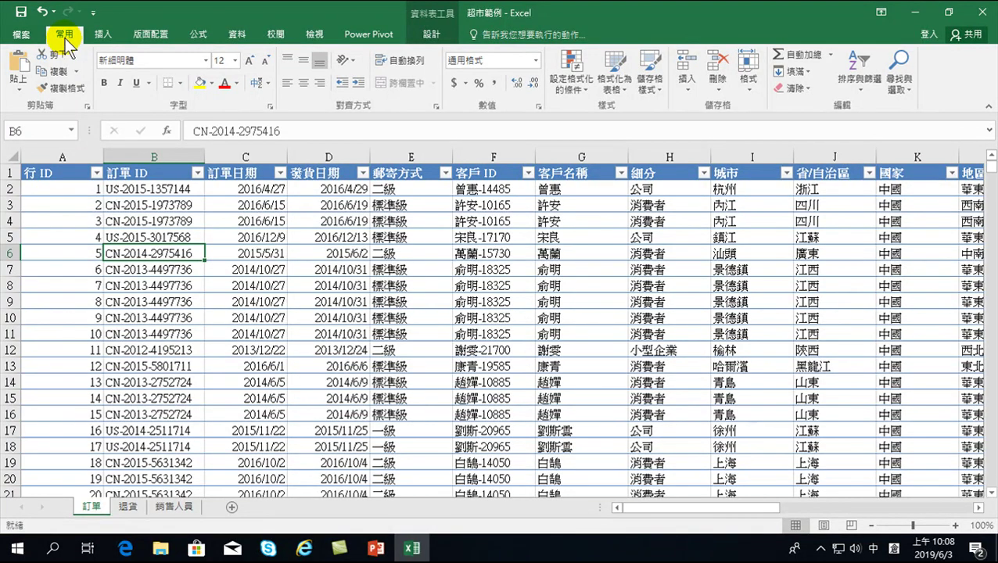
pyautogui.click(616, 79)
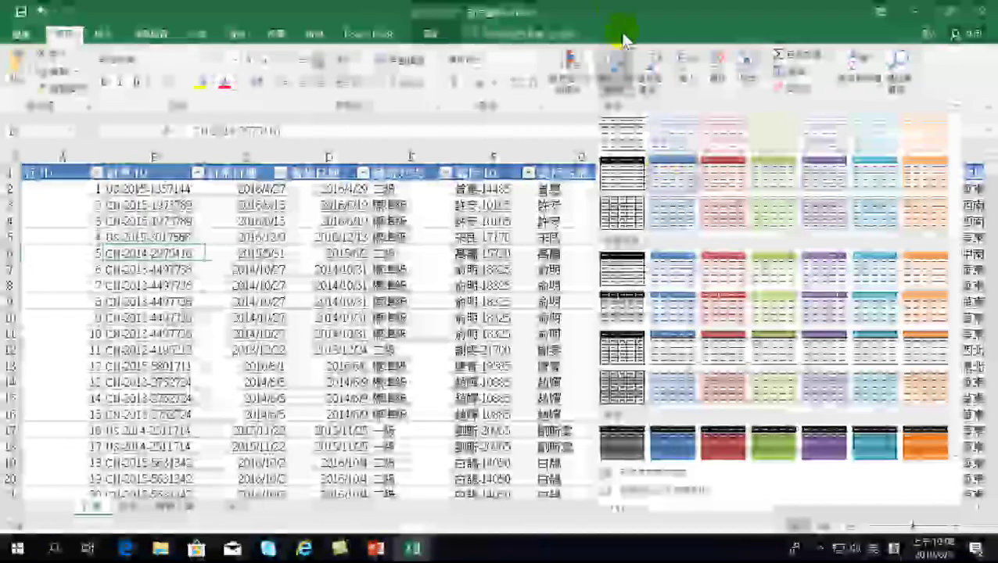
pyautogui.click(626, 23)
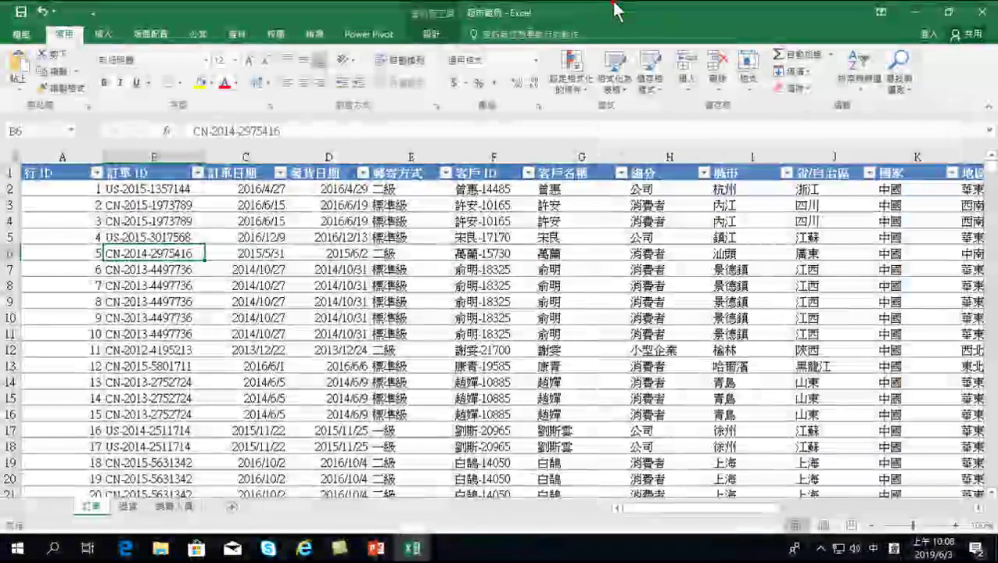
# - Check the table name 訂單, select cell E8 and scroll down to row 8
pyautogui.click(432, 35)
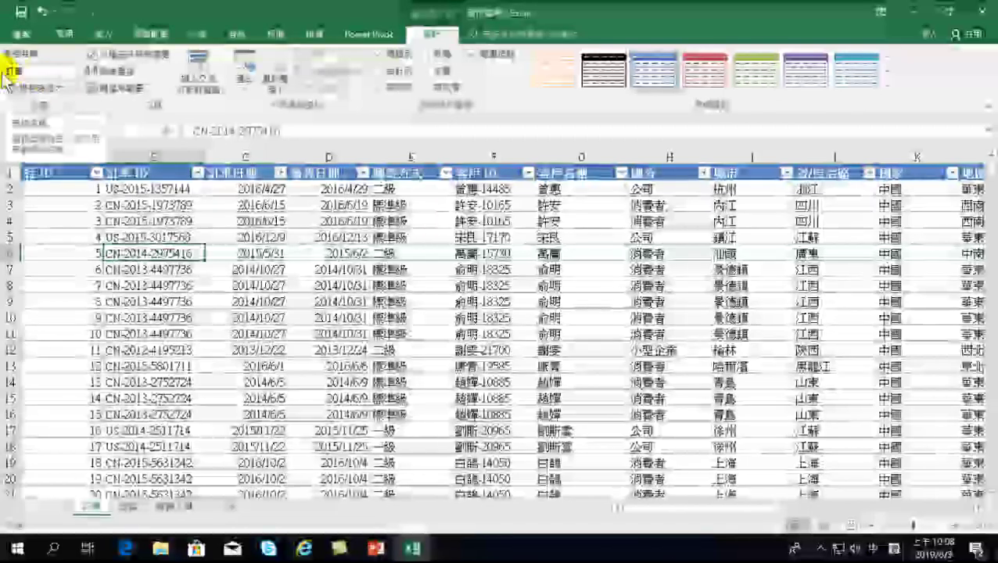
pyautogui.click(28, 72)
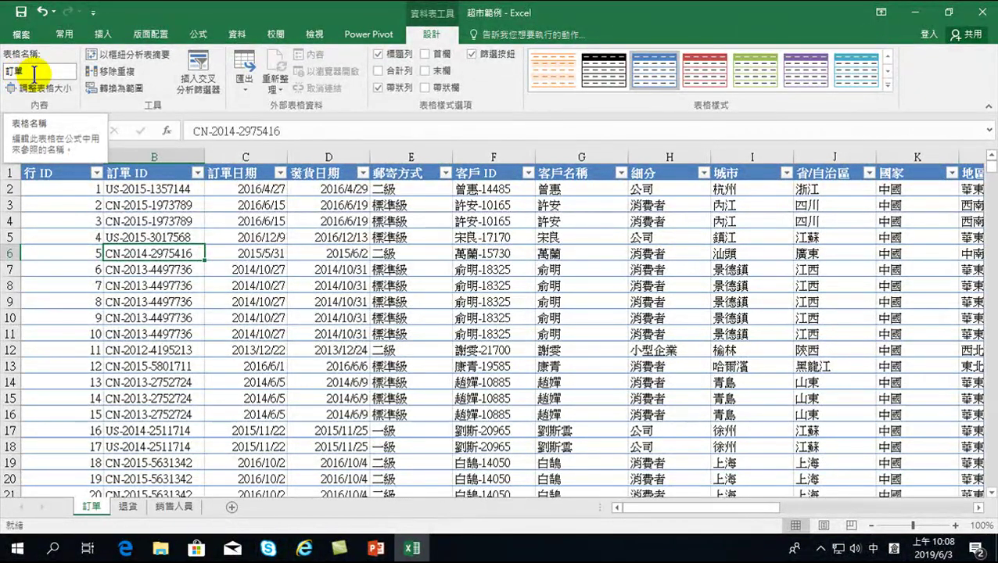
pyautogui.click(383, 286)
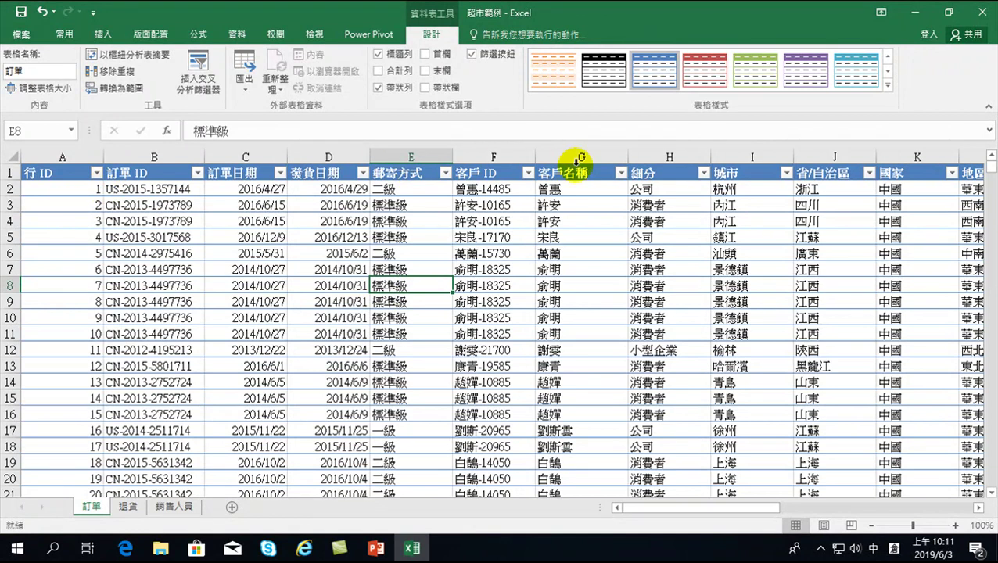
pyautogui.click(990, 494)
pyautogui.moveTo(990, 493); pyautogui.dragTo(991, 493)
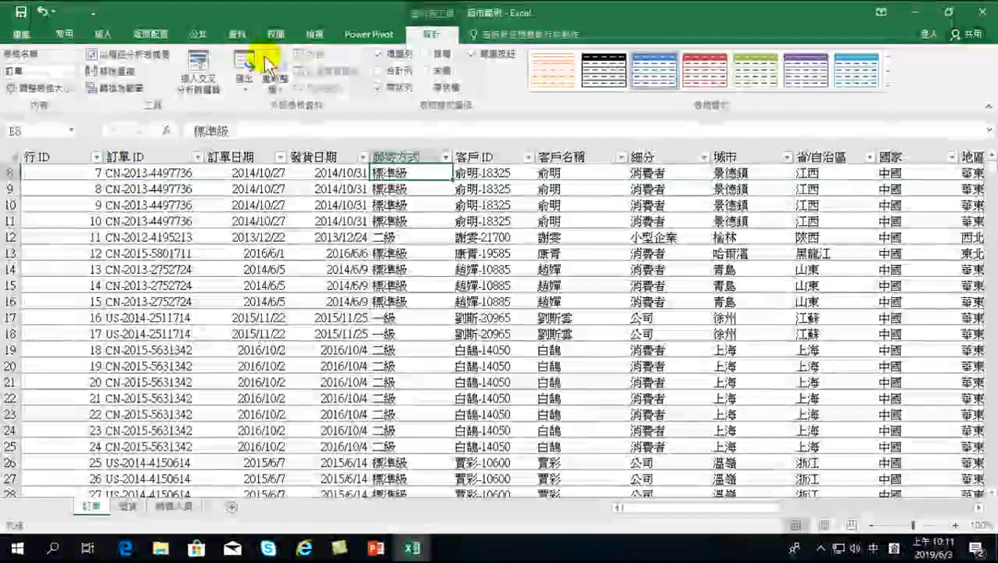
# - Show the View ribbon, select cell D13 and scroll back up to row 1
pyautogui.click(309, 34)
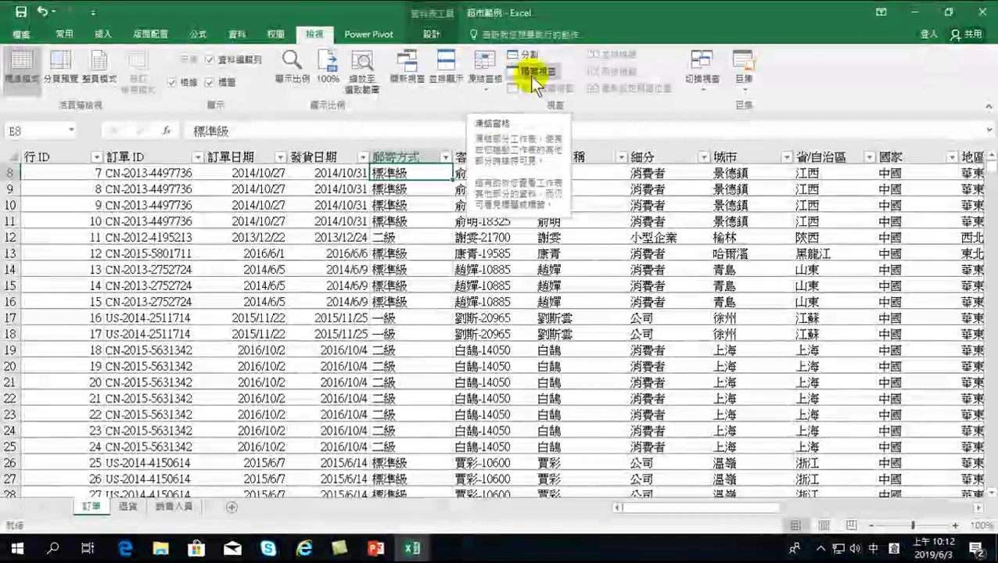
pyautogui.click(344, 254)
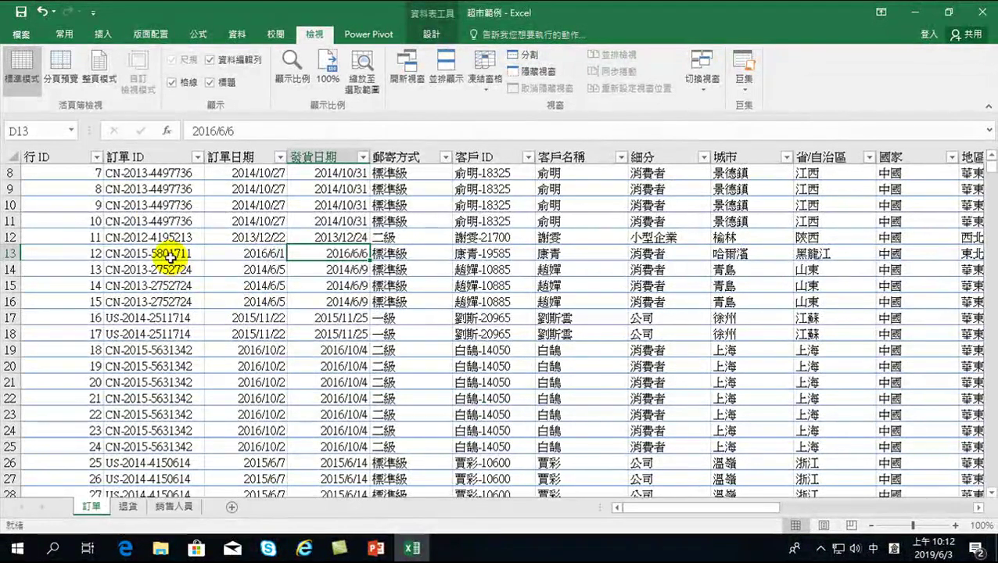
pyautogui.scroll(3, 156, 252)
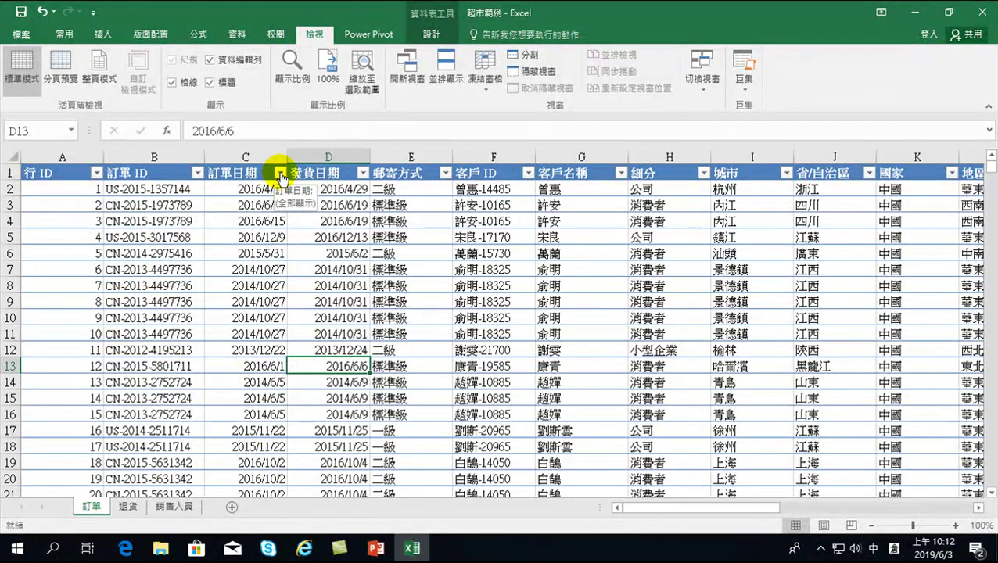
# - Inspect the 訂單日期 filter menu, then scroll right to columns L–T with 銷售額 and 利潤
pyautogui.click(279, 173)
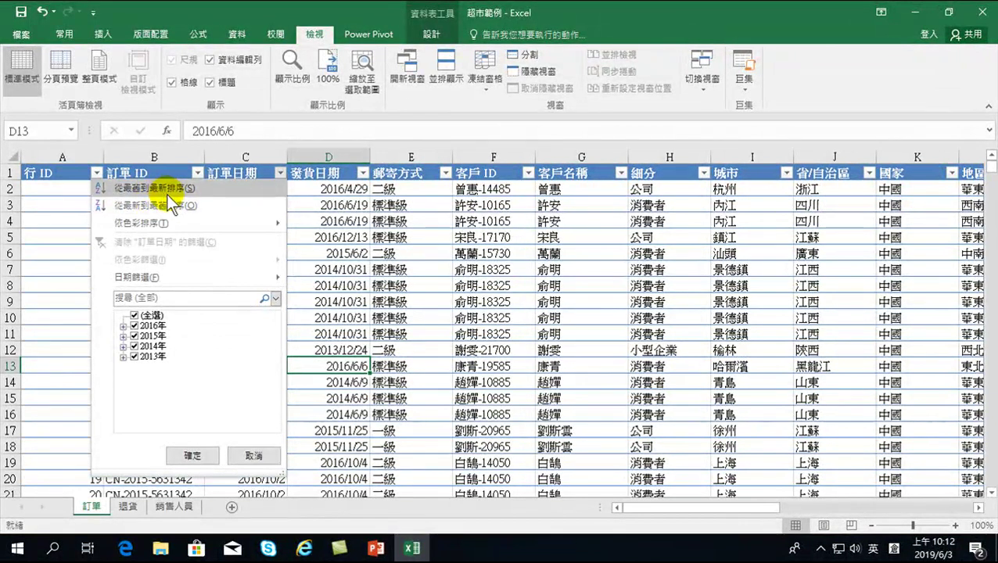
pyautogui.click(540, 324)
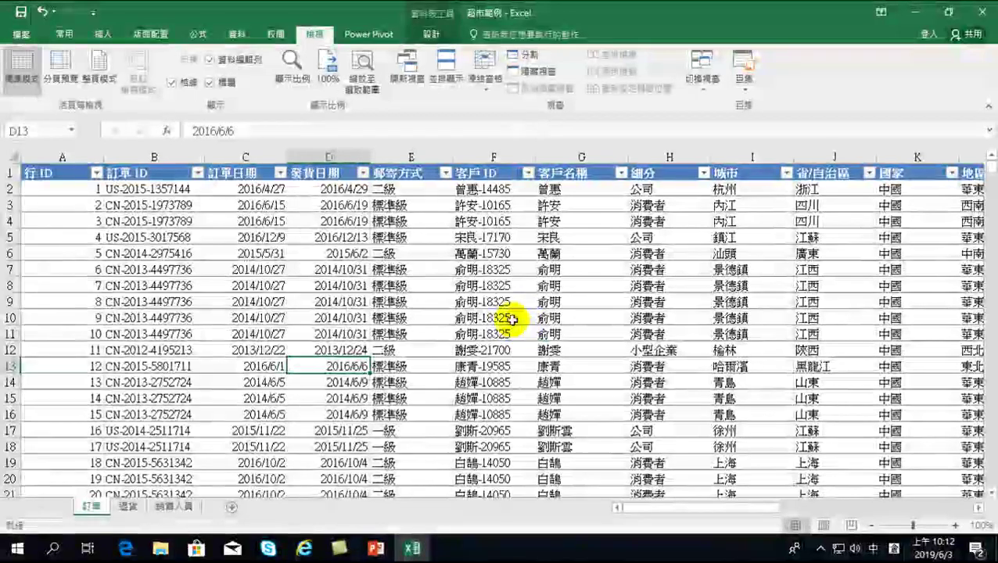
pyautogui.click(280, 172)
pyautogui.moveTo(143, 286)
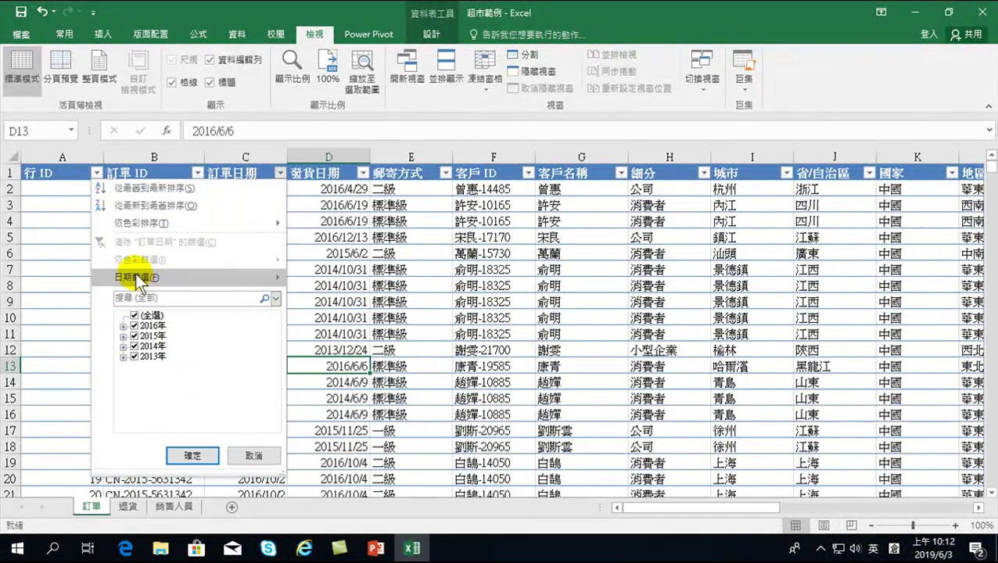
pyautogui.click(652, 375)
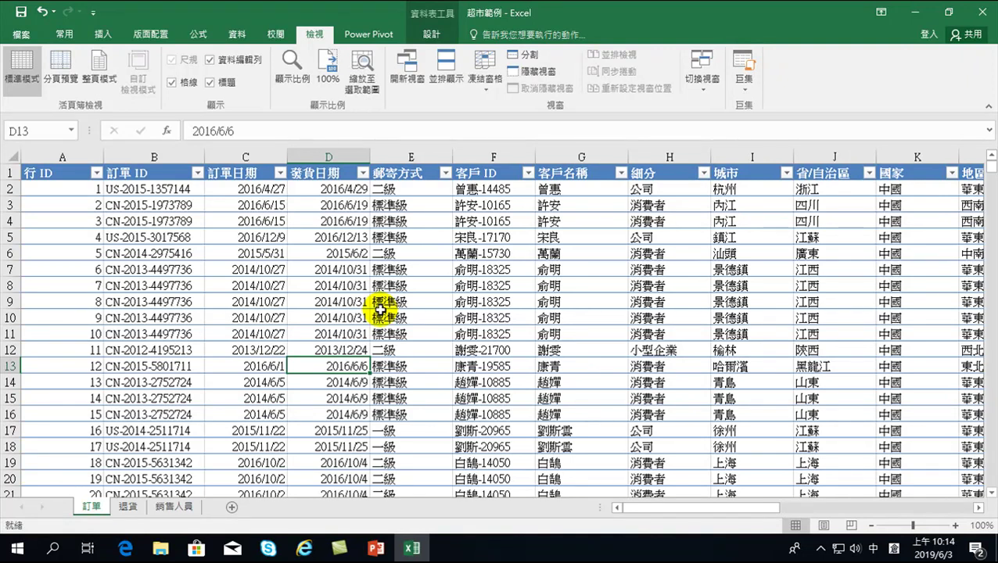
pyautogui.click(249, 189)
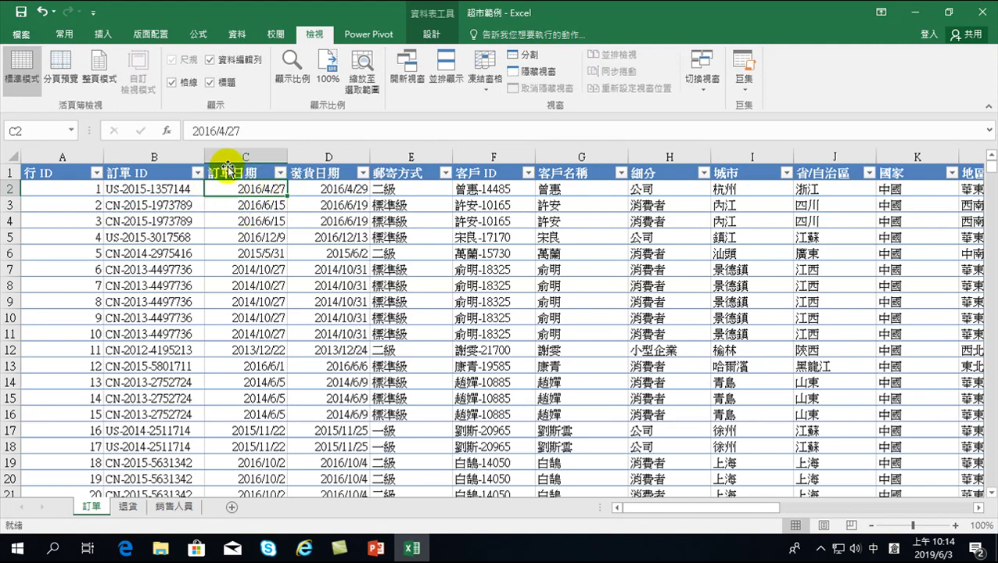
pyautogui.moveTo(638, 507); pyautogui.dragTo(891, 507)
# - Enter the header 星期 in U1 so the table gains a new column
pyautogui.click(944, 173)
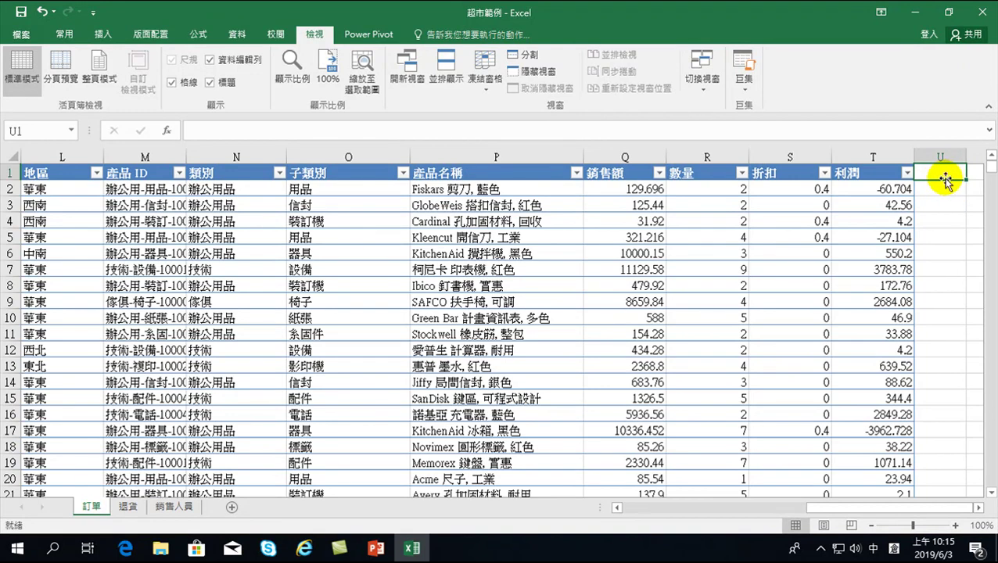
pyautogui.write('單')
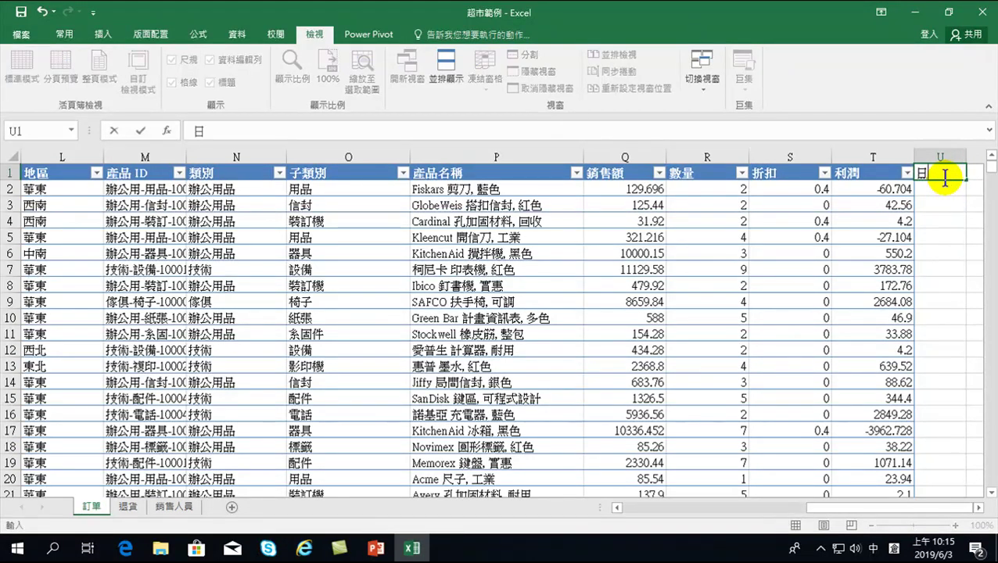
pyautogui.write('b')
pyautogui.press('Return')
pyautogui.press('Return')
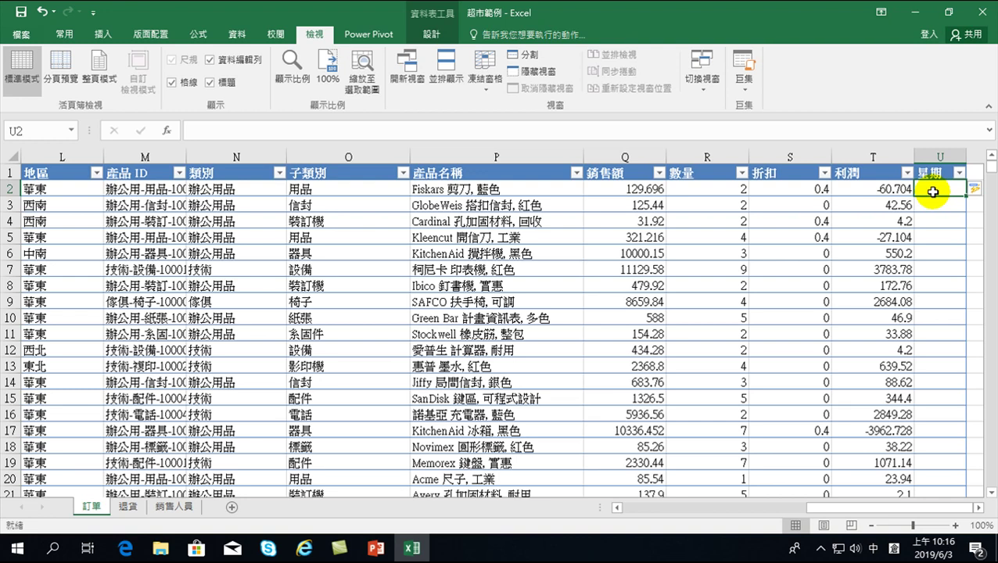
# - Start =WEEKDAY( in U2 by choosing WEEKDAY from the autocomplete list
pyautogui.write('=')
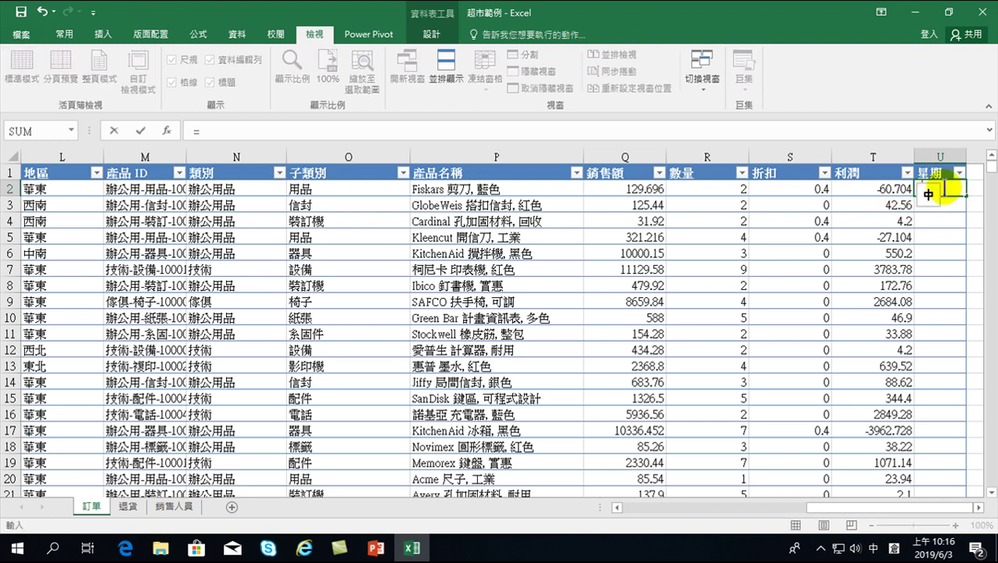
pyautogui.click(978, 508)
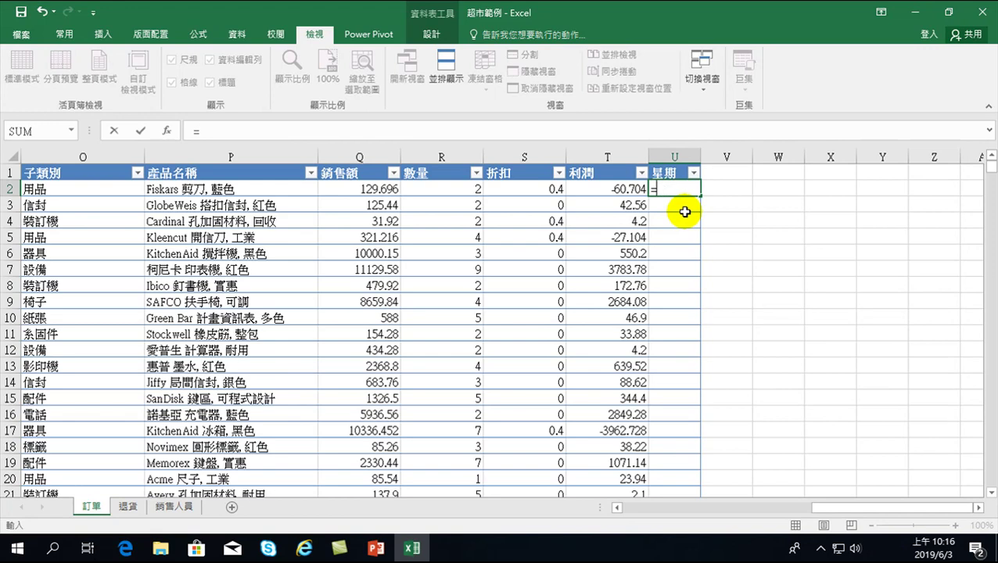
pyautogui.press('shift')
pyautogui.write('we')
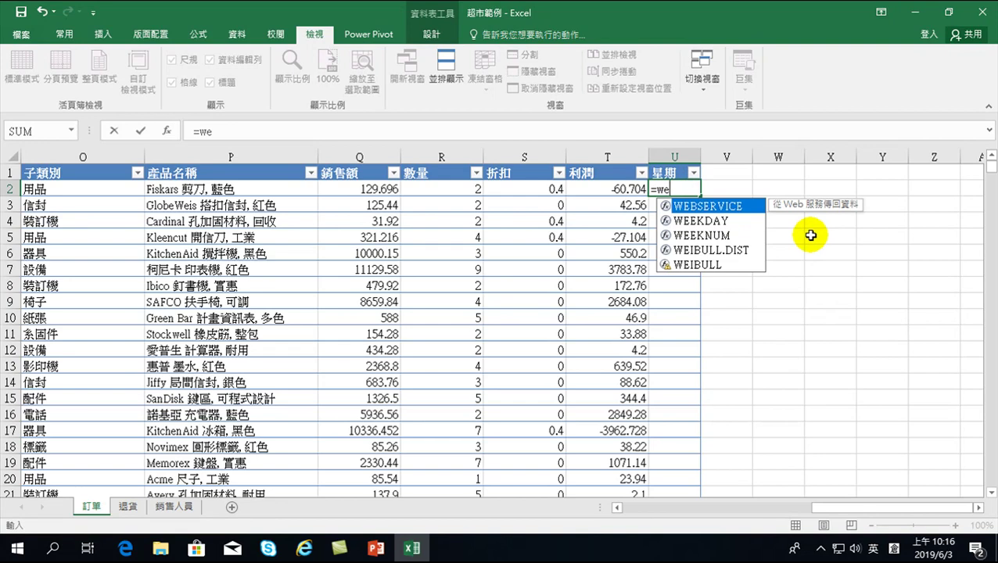
pyautogui.press('Down')
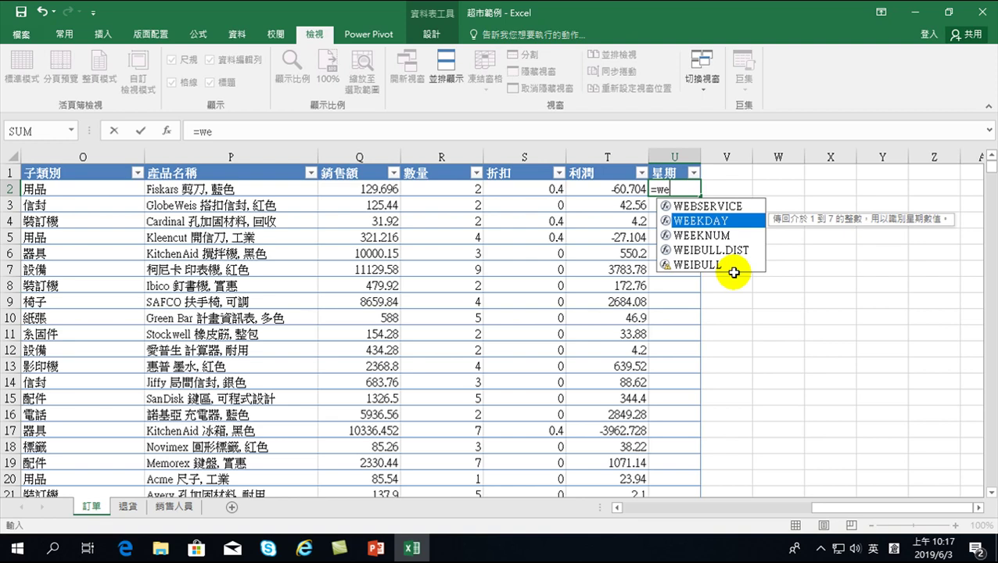
pyautogui.press('Up')
pyautogui.press('Down')
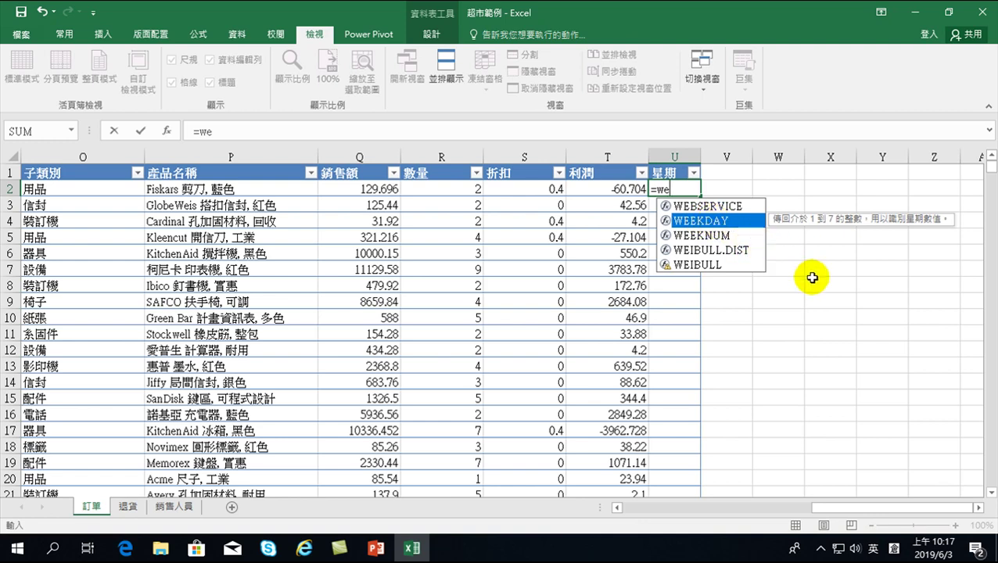
pyautogui.press('Tab')
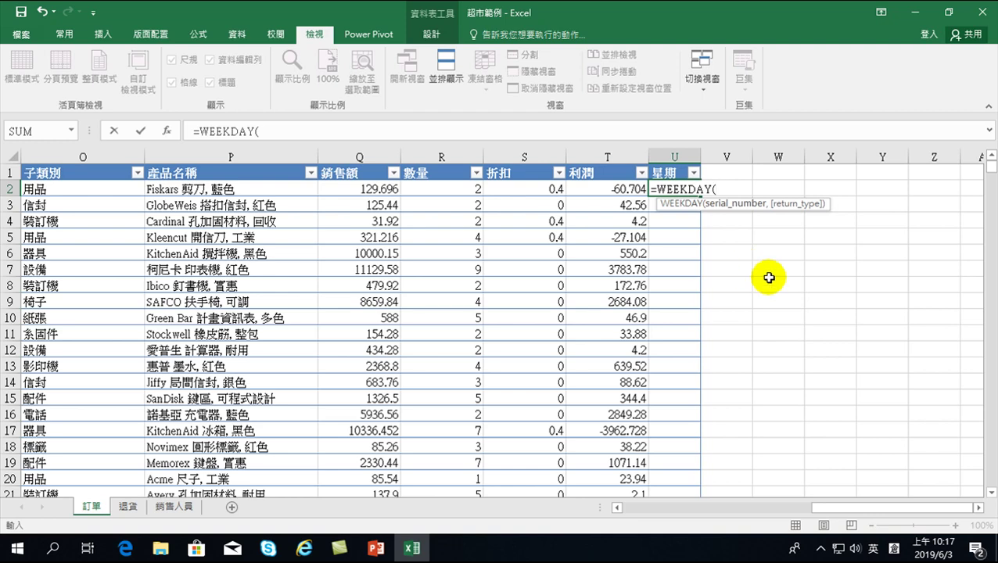
# - Set the WEEKDAY date argument to the order-date column, ending with column C (C:C)
pyautogui.moveTo(857, 512); pyautogui.dragTo(646, 504)
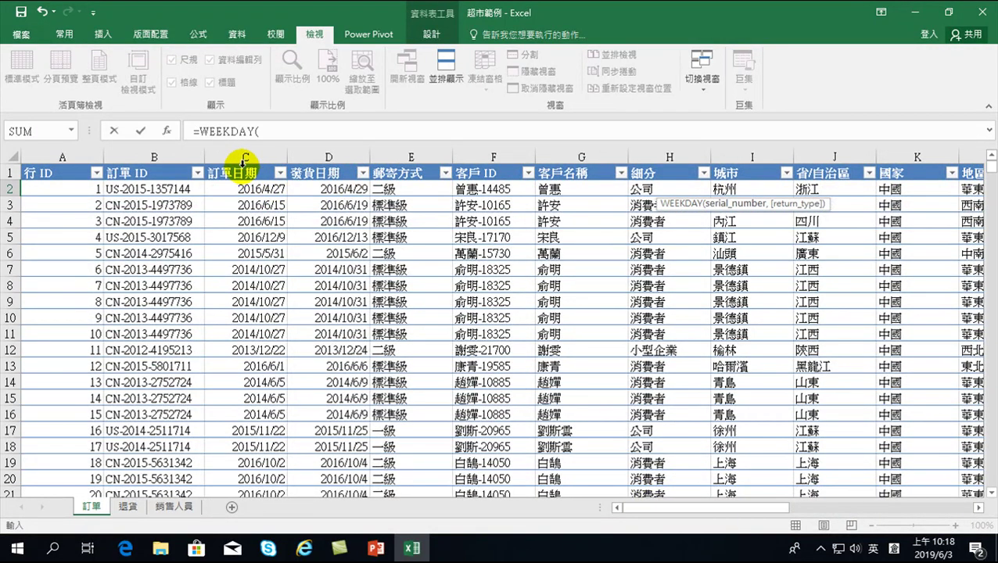
pyautogui.click(238, 163)
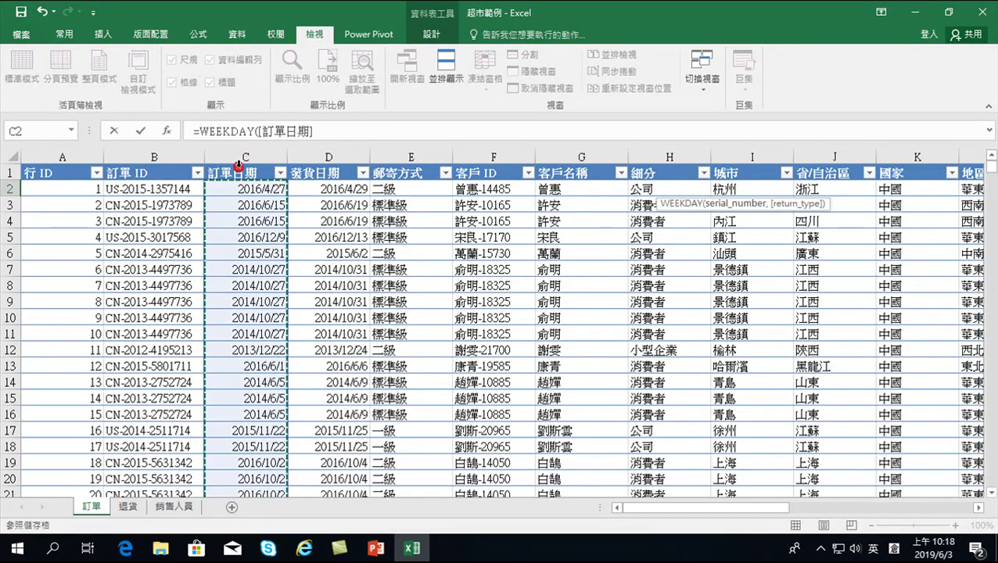
pyautogui.click(251, 190)
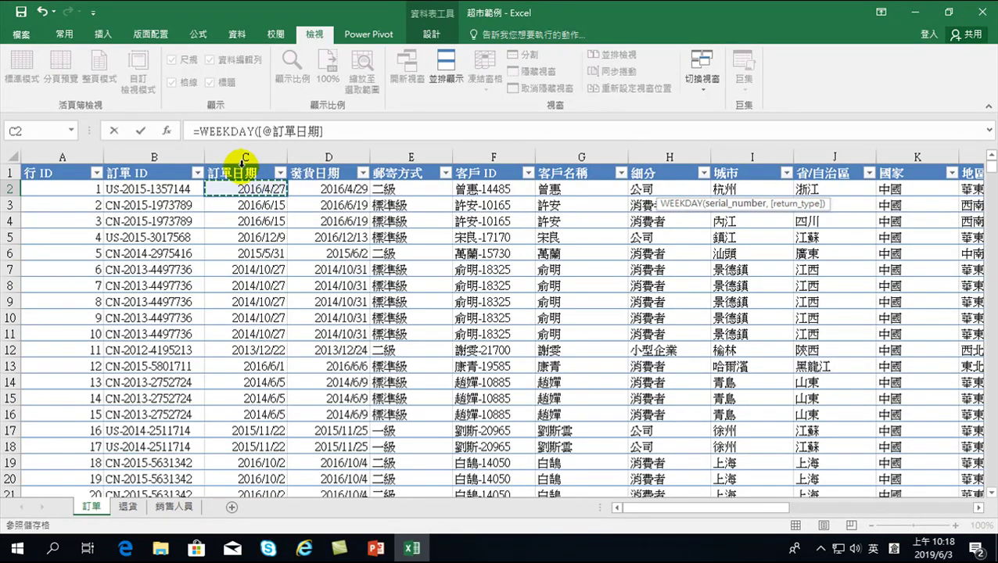
pyautogui.click(243, 161)
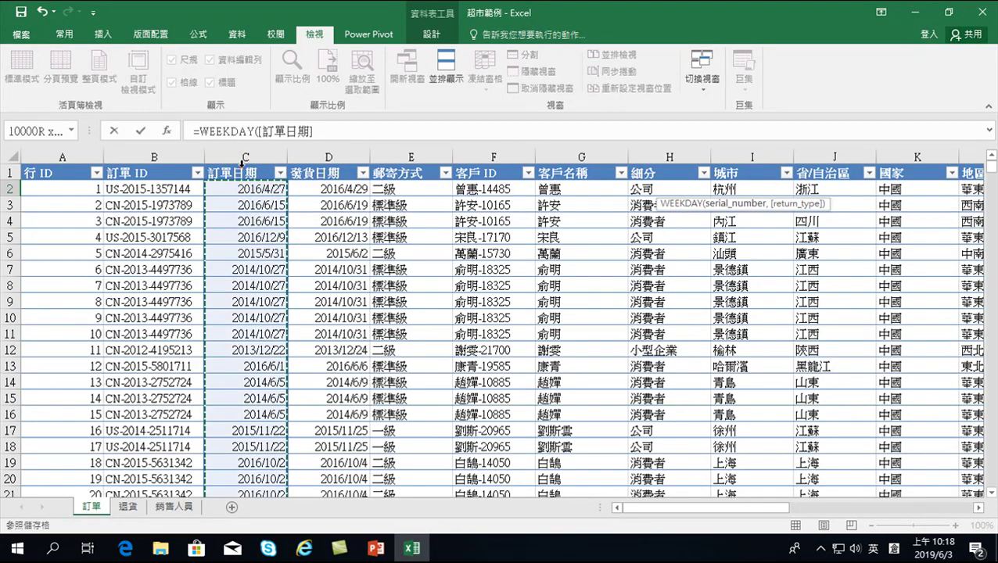
pyautogui.click(251, 189)
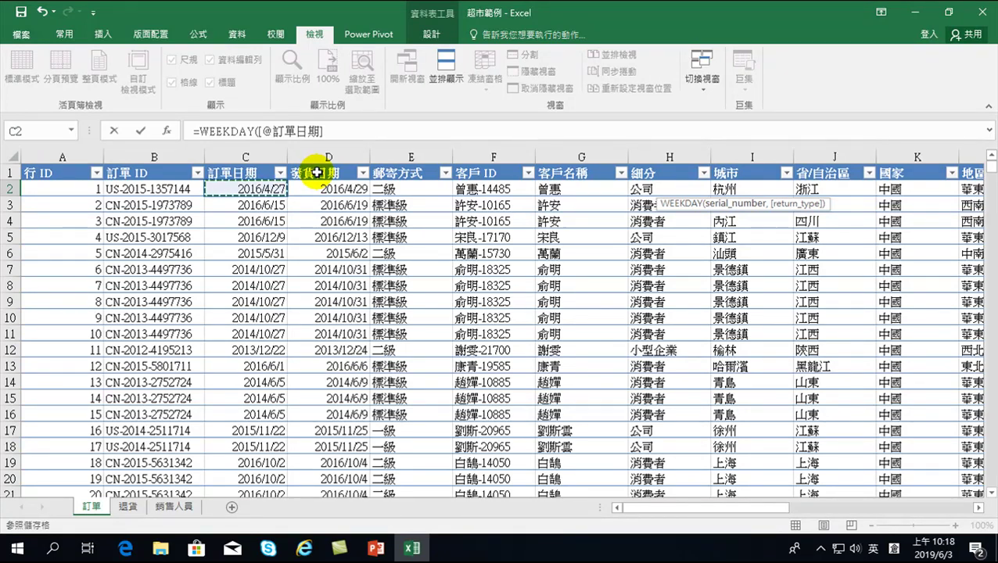
pyautogui.click(244, 166)
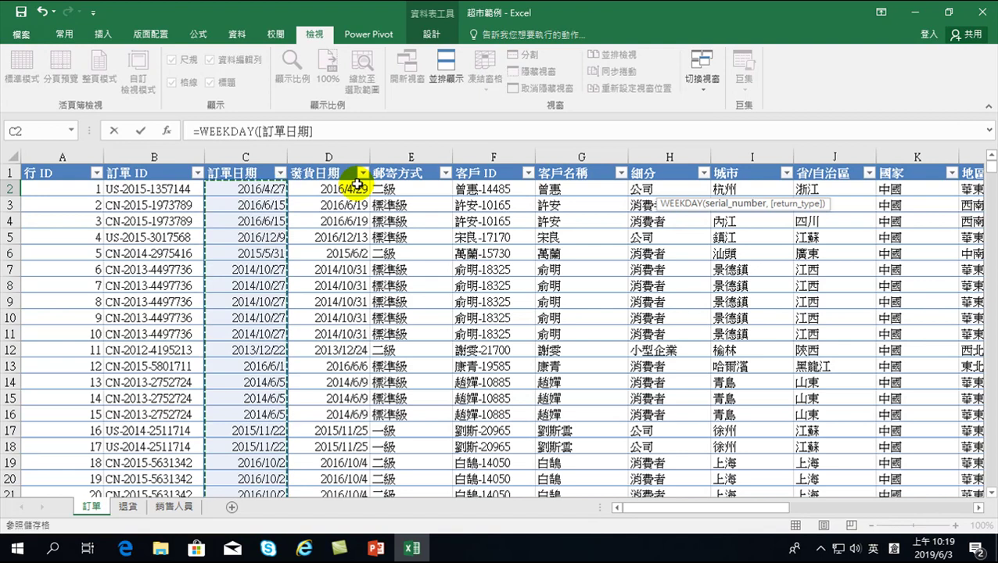
pyautogui.click(247, 157)
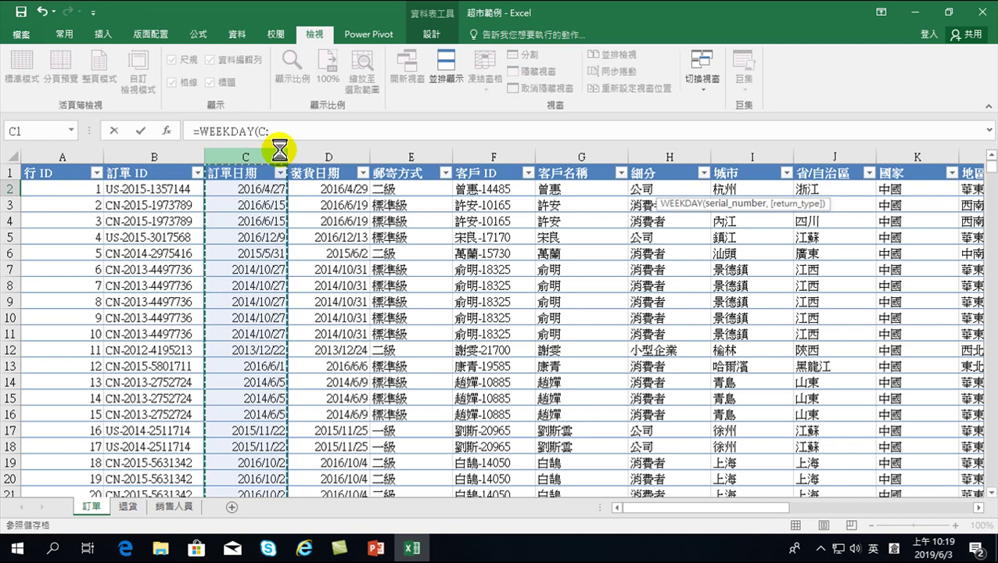
# - Replace C:C with the [訂單日期] table column reference and add a comma
pyautogui.press('BackSpace')
pyautogui.press('BackSpace')
pyautogui.click(284, 130)
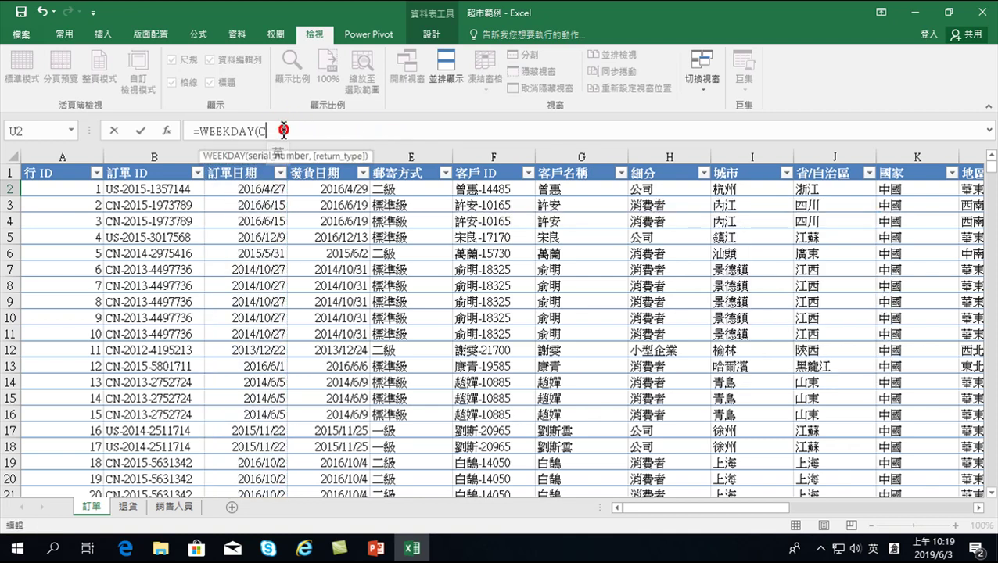
pyautogui.press('BackSpace')
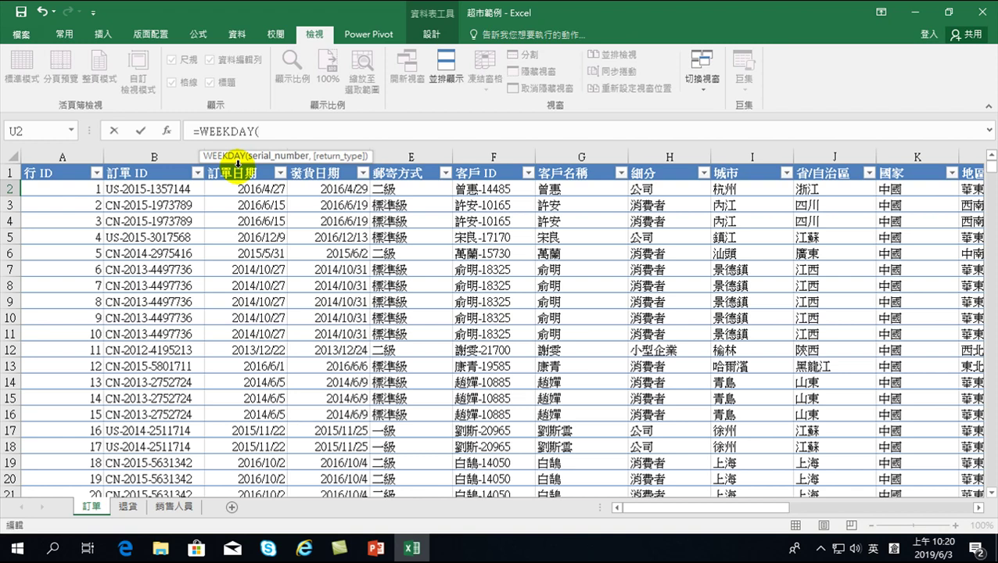
pyautogui.click(238, 164)
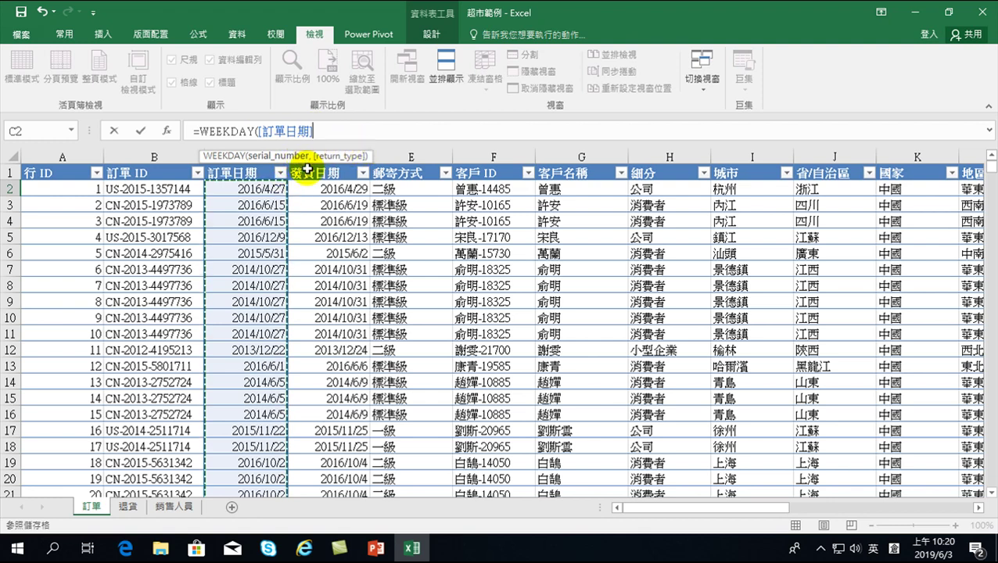
pyautogui.write(',')
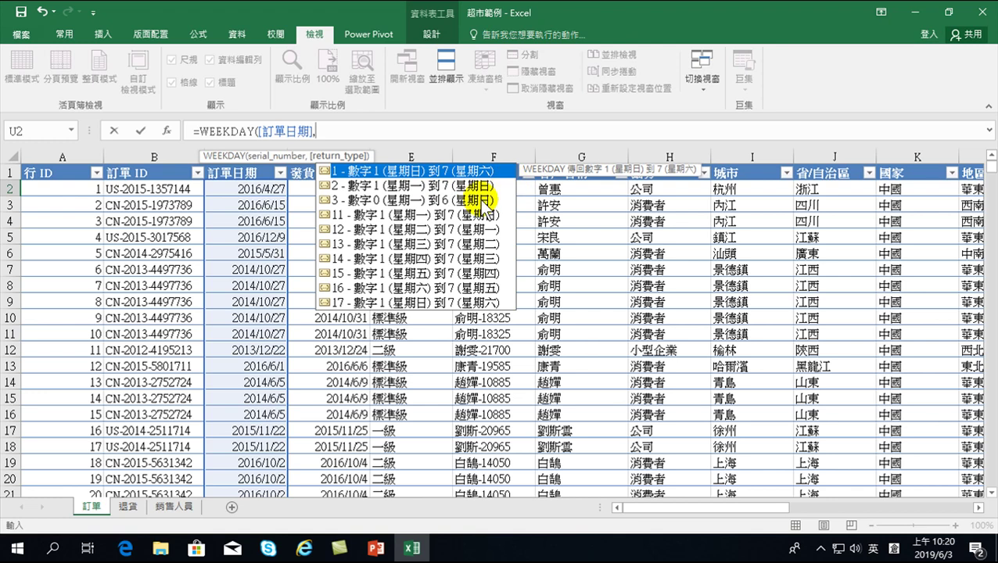
# - Complete =WEEKDAY([訂單日期],2) so the 星期 column fills, then check cell U2
pyautogui.write('2')
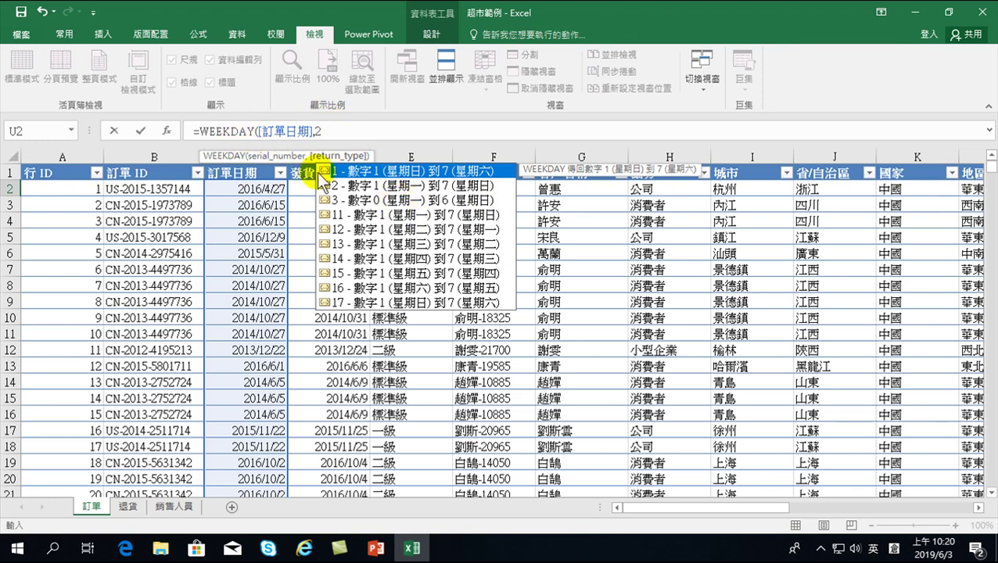
pyautogui.write(')')
pyautogui.press('Return')
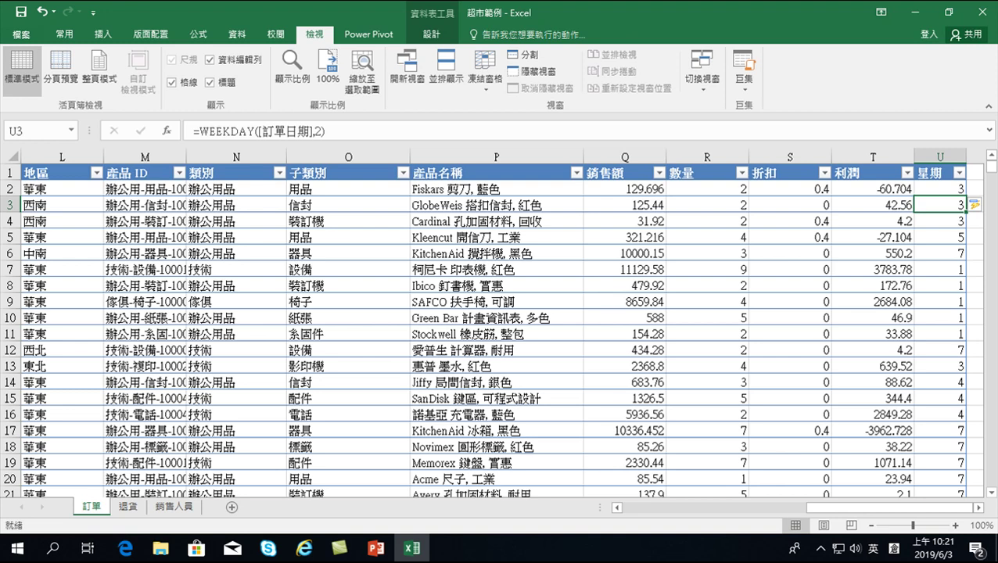
pyautogui.click(942, 192)
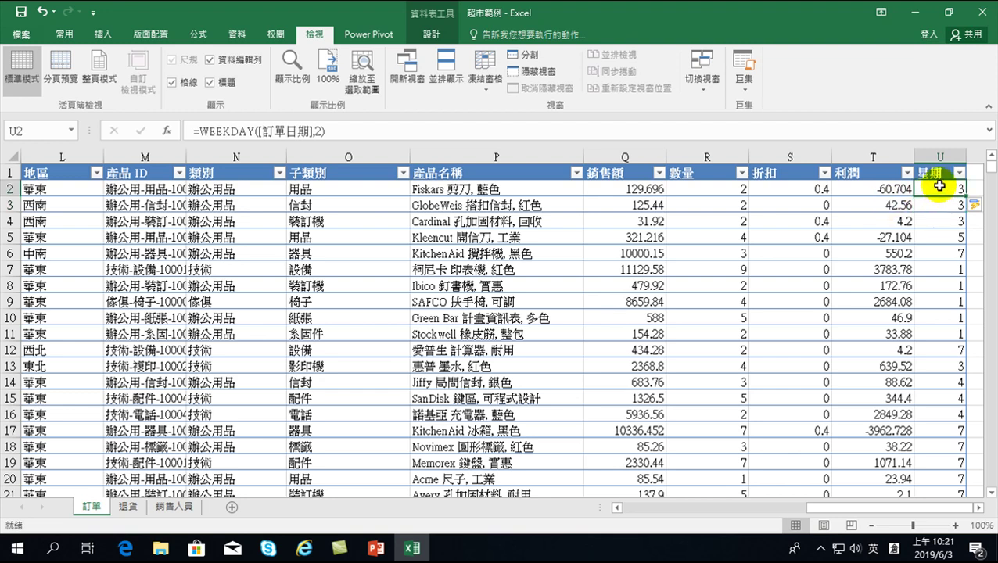
# - Undo the filled weekday values and restart =WEEKDAY( in U2 from the suggestions
pyautogui.click(41, 12)
pyautogui.click(41, 11)
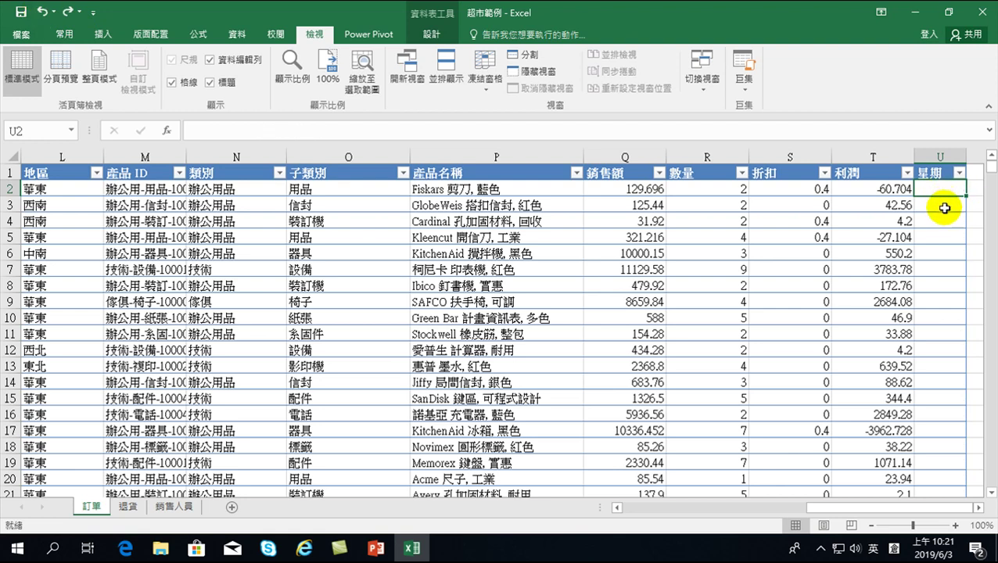
pyautogui.write('=')
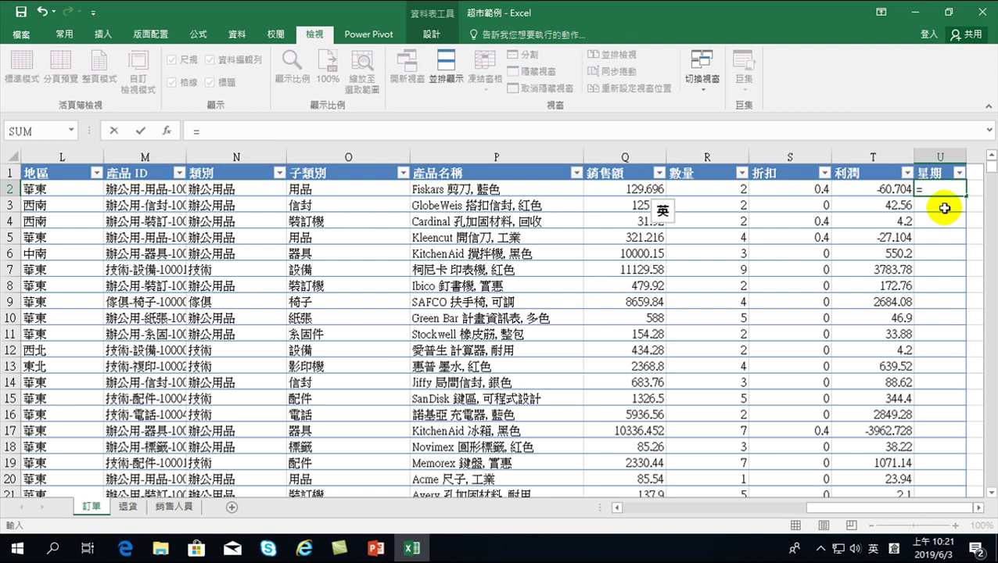
pyautogui.write('we')
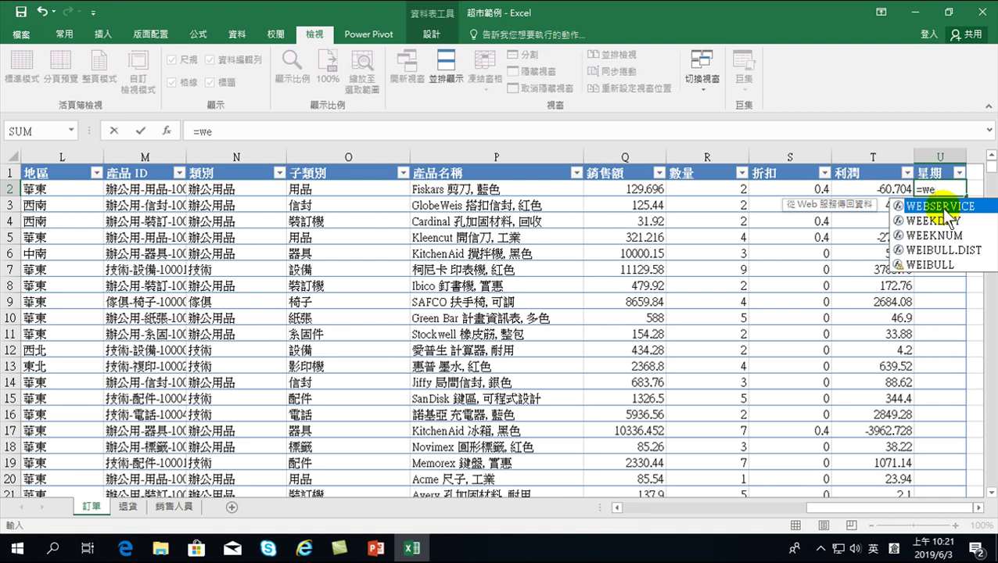
pyautogui.click(986, 223)
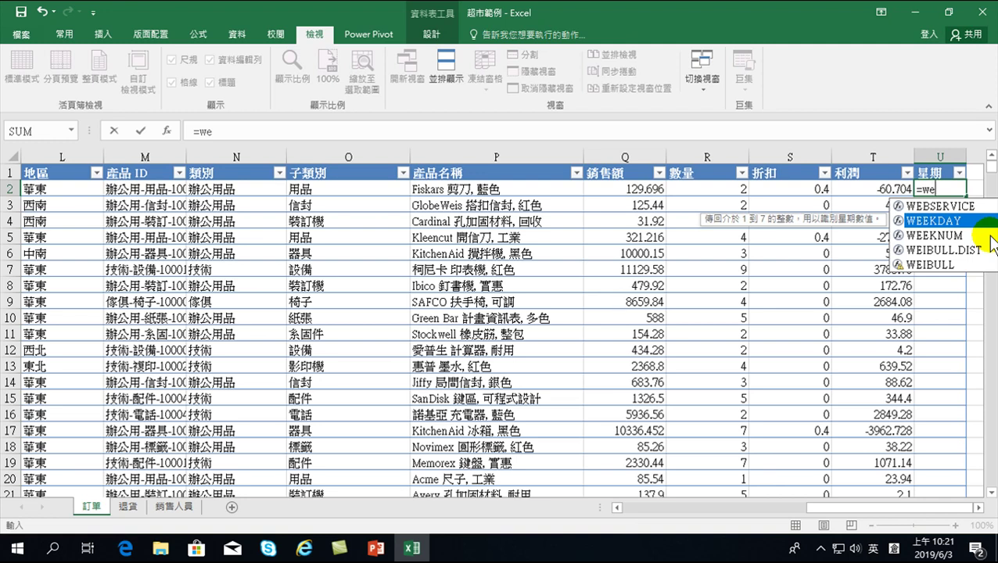
pyautogui.press('Tab')
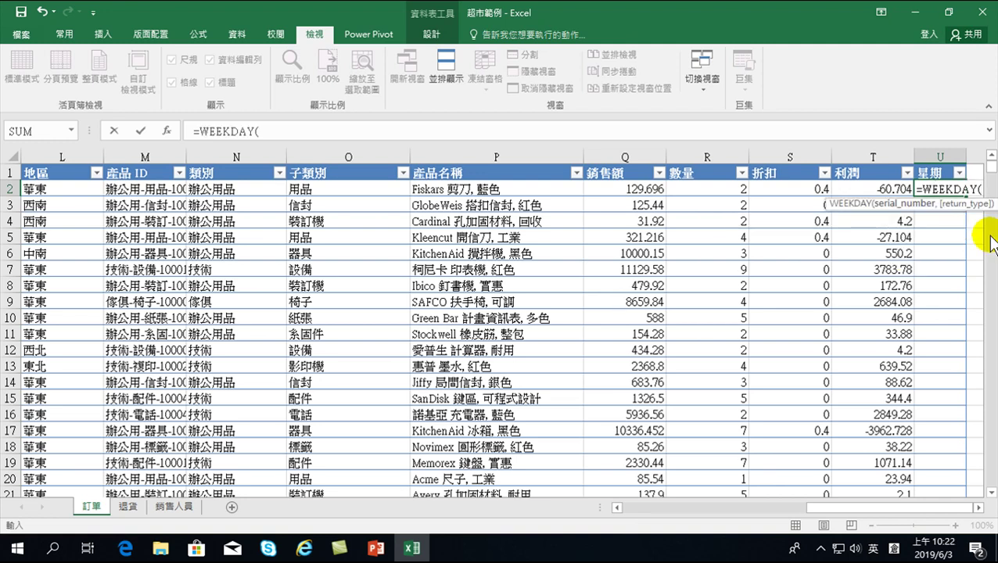
# - Finish =WEEKDAY([訂單日期],2) so the 星期 column fills with weekday numbers
pyautogui.click(978, 507)
pyautogui.click(977, 508)
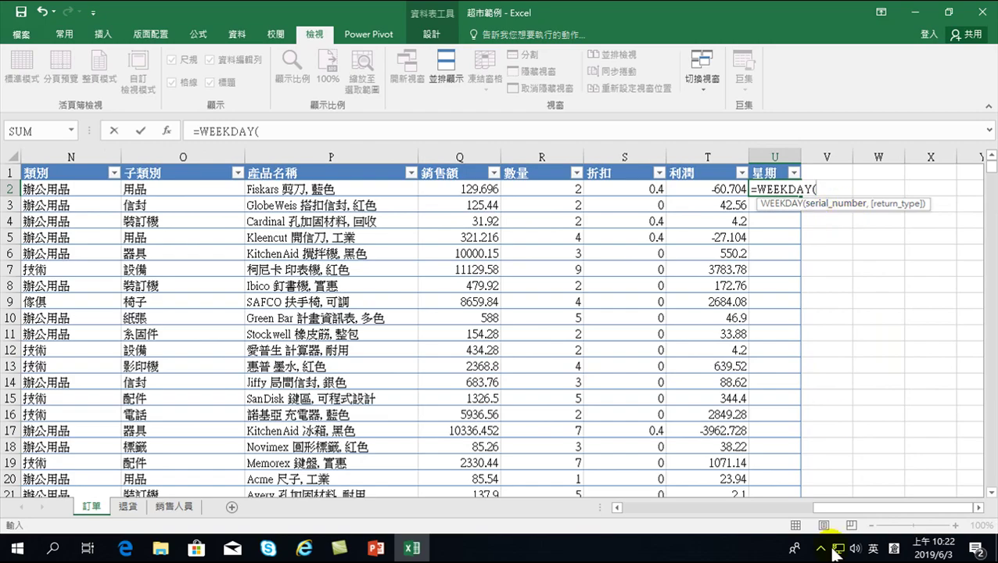
pyautogui.moveTo(868, 507); pyautogui.dragTo(661, 510)
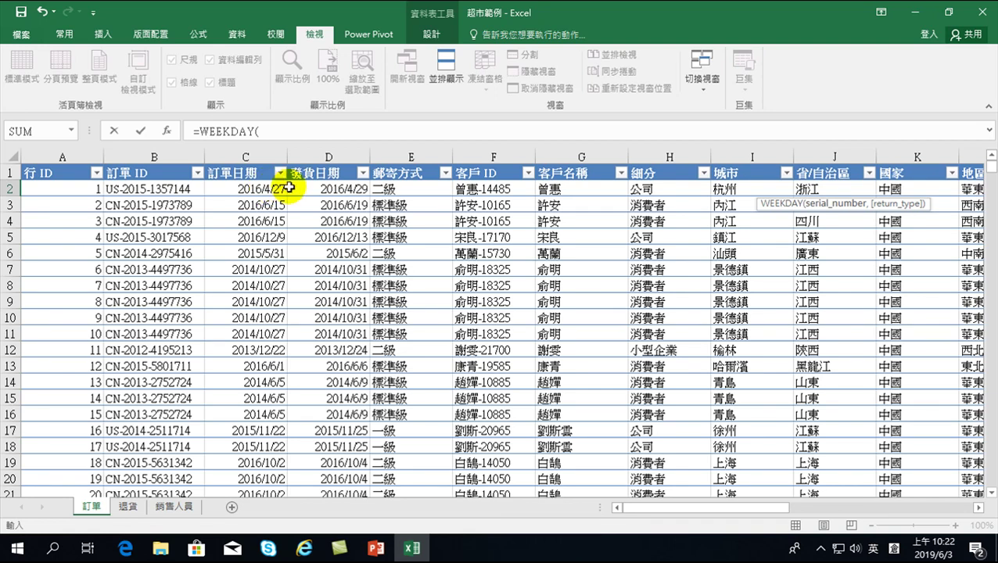
pyautogui.click(234, 163)
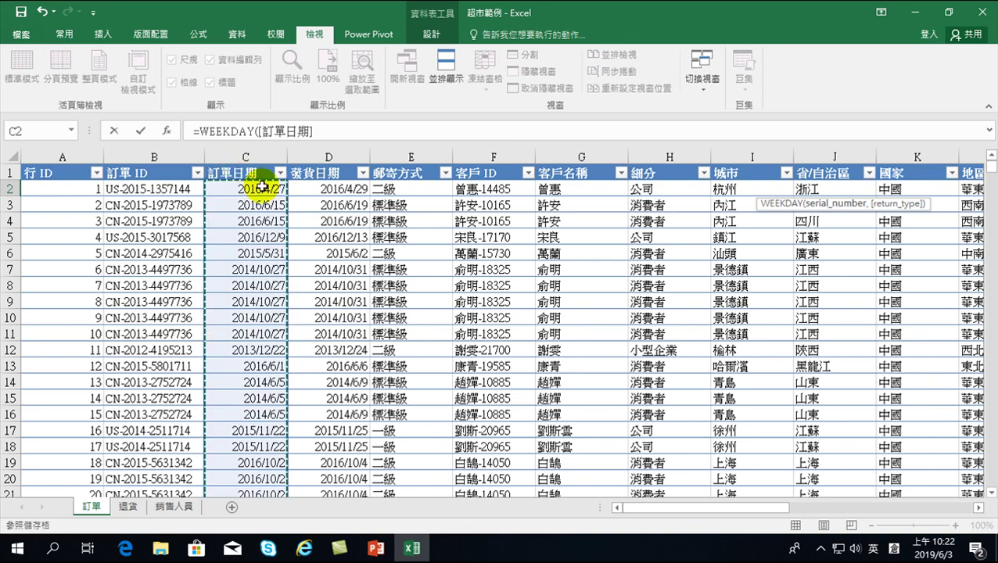
pyautogui.write(',2')
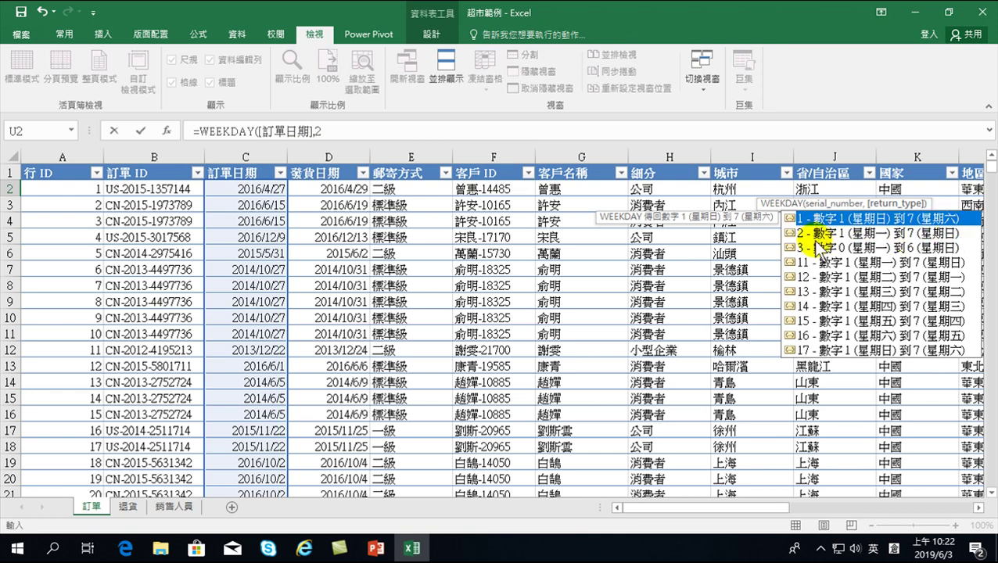
pyautogui.write(')')
pyautogui.press('Return')
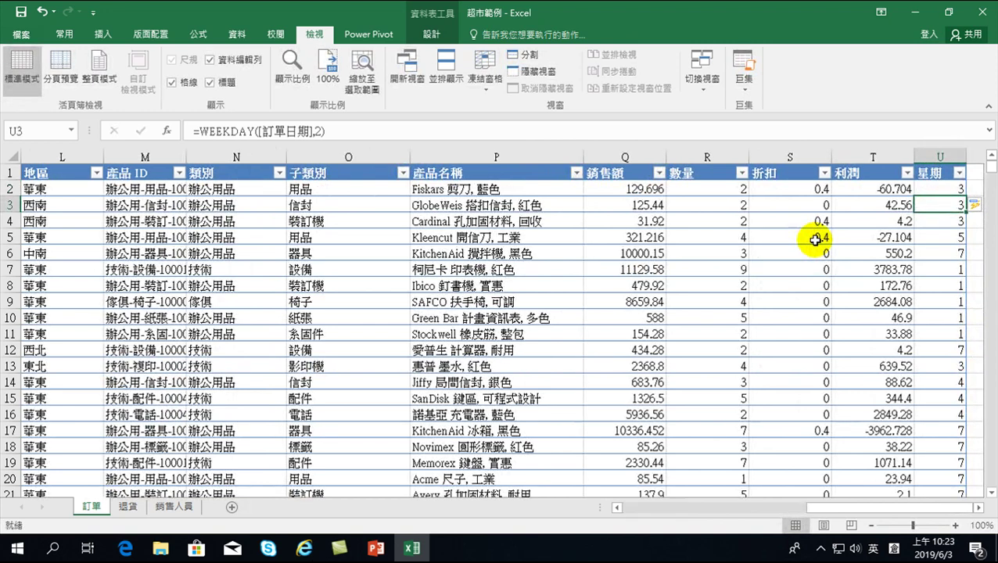
pyautogui.moveTo(860, 509); pyautogui.dragTo(665, 507)
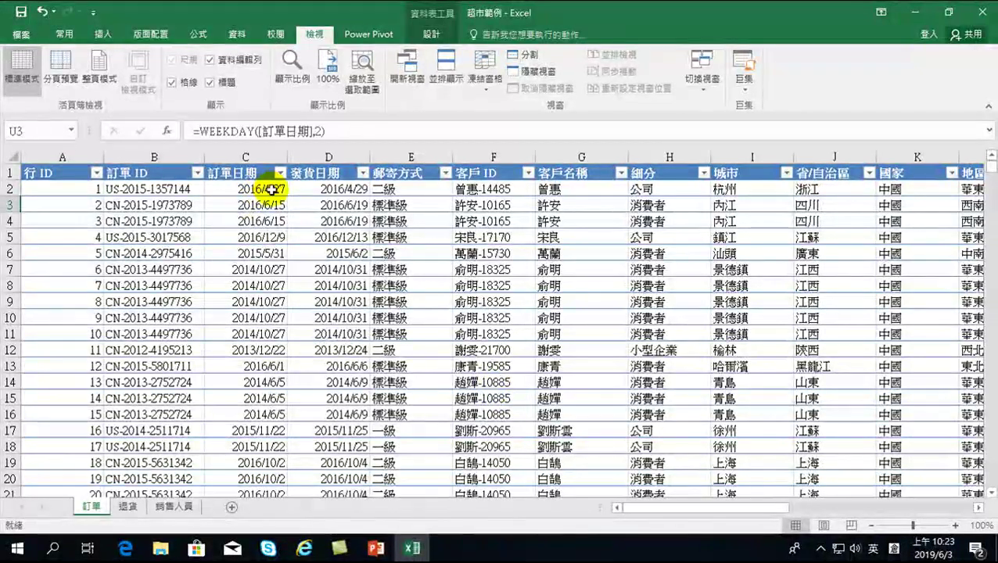
pyautogui.moveTo(662, 509); pyautogui.dragTo(890, 523)
pyautogui.click(951, 188)
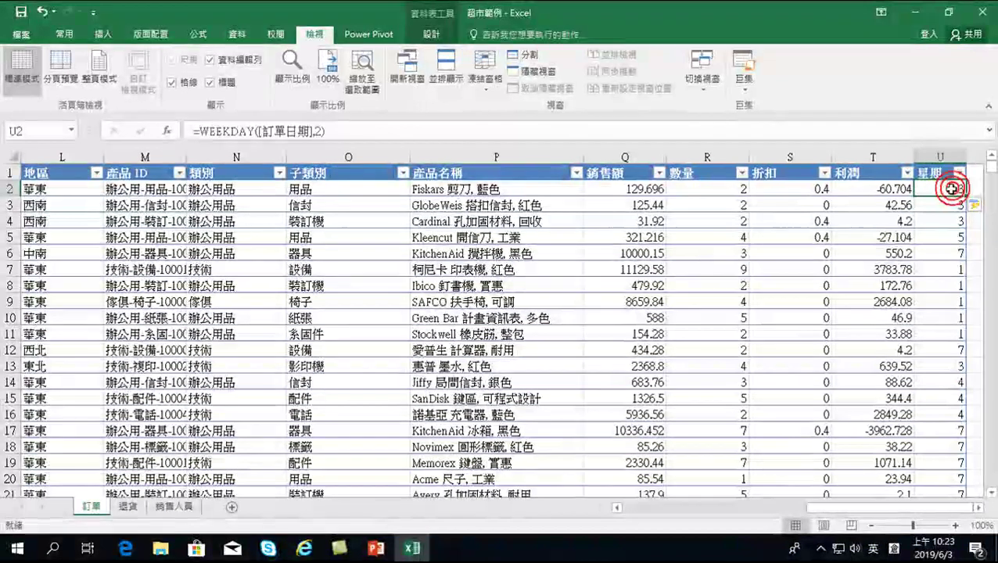
pyautogui.click(940, 554)
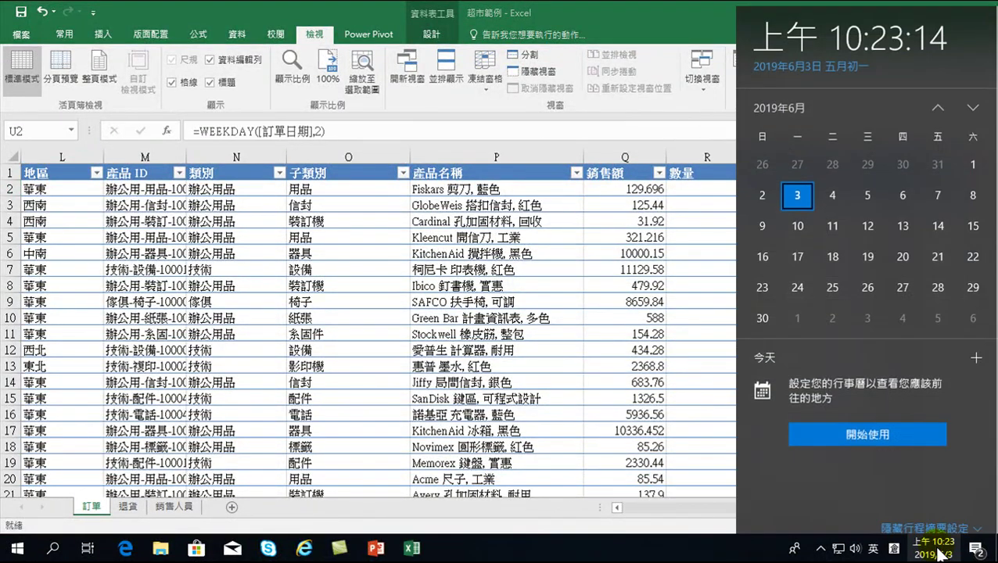
pyautogui.click(937, 102)
pyautogui.click(938, 102)
pyautogui.click(938, 103)
pyautogui.click(938, 103)
pyautogui.click(938, 102)
pyautogui.click(937, 102)
pyautogui.click(937, 102)
pyautogui.click(938, 103)
pyautogui.click(937, 103)
pyautogui.click(938, 102)
pyautogui.click(938, 102)
pyautogui.click(937, 103)
pyautogui.click(938, 102)
pyautogui.click(937, 103)
pyautogui.click(937, 102)
pyautogui.click(938, 102)
pyautogui.click(938, 102)
pyautogui.click(937, 103)
pyautogui.click(938, 102)
pyautogui.click(938, 102)
pyautogui.click(938, 102)
pyautogui.click(937, 102)
pyautogui.click(938, 103)
pyautogui.click(938, 103)
pyautogui.click(938, 102)
pyautogui.click(937, 103)
pyautogui.click(938, 103)
pyautogui.click(937, 102)
pyautogui.click(937, 102)
pyautogui.click(937, 102)
pyautogui.click(938, 102)
pyautogui.click(938, 102)
pyautogui.click(937, 103)
pyautogui.click(937, 103)
pyautogui.click(938, 102)
pyautogui.click(937, 102)
pyautogui.click(937, 102)
pyautogui.click(938, 103)
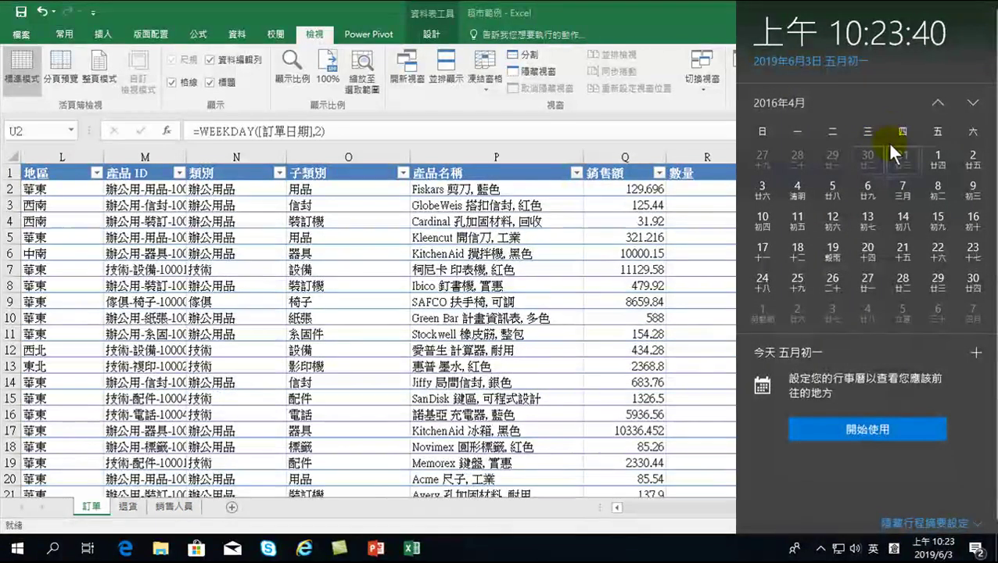
pyautogui.click(712, 14)
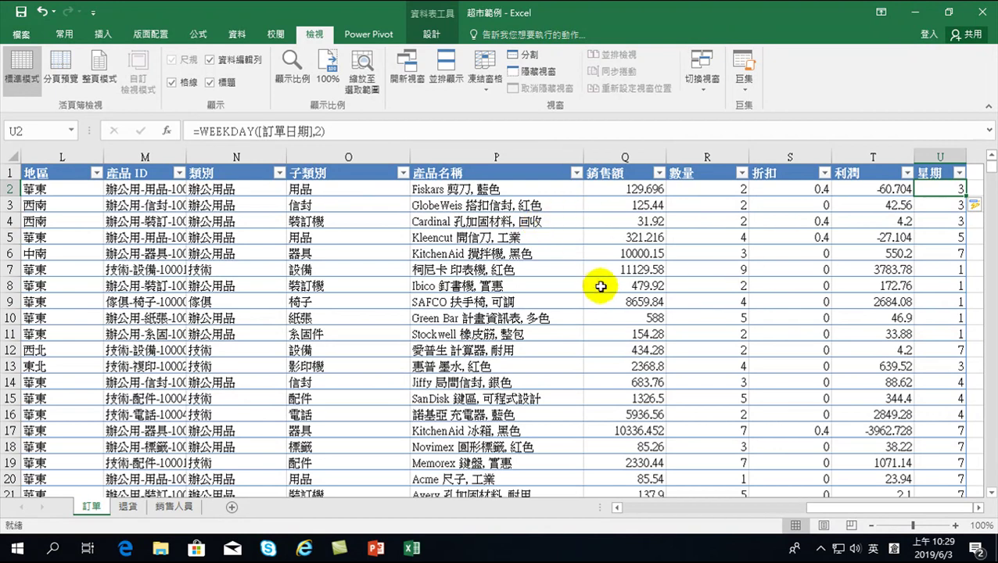
pyautogui.click(620, 239)
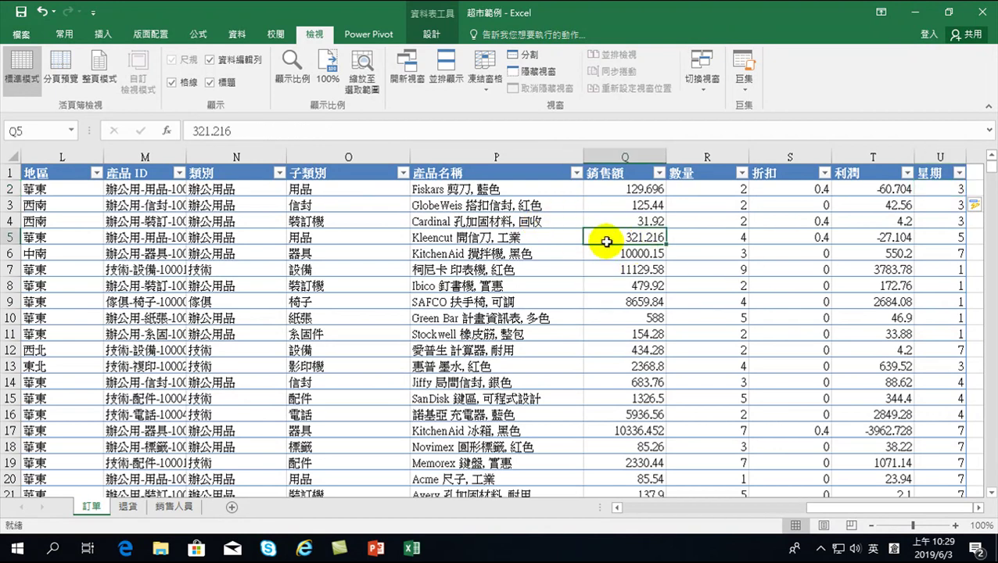
# - Start inserting a PivotTable from the 訂單 table, then cancel the dialog
pyautogui.click(104, 33)
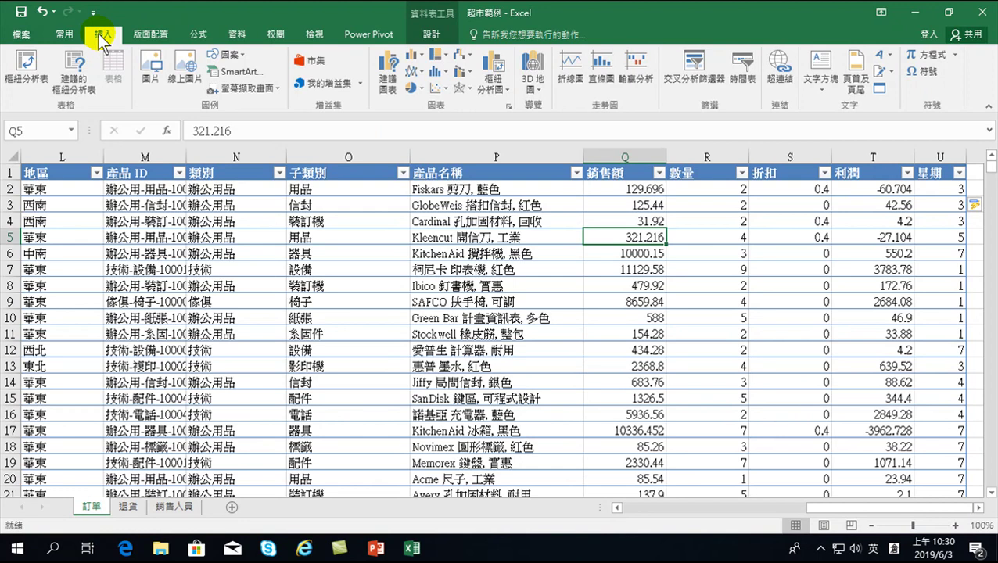
pyautogui.click(26, 80)
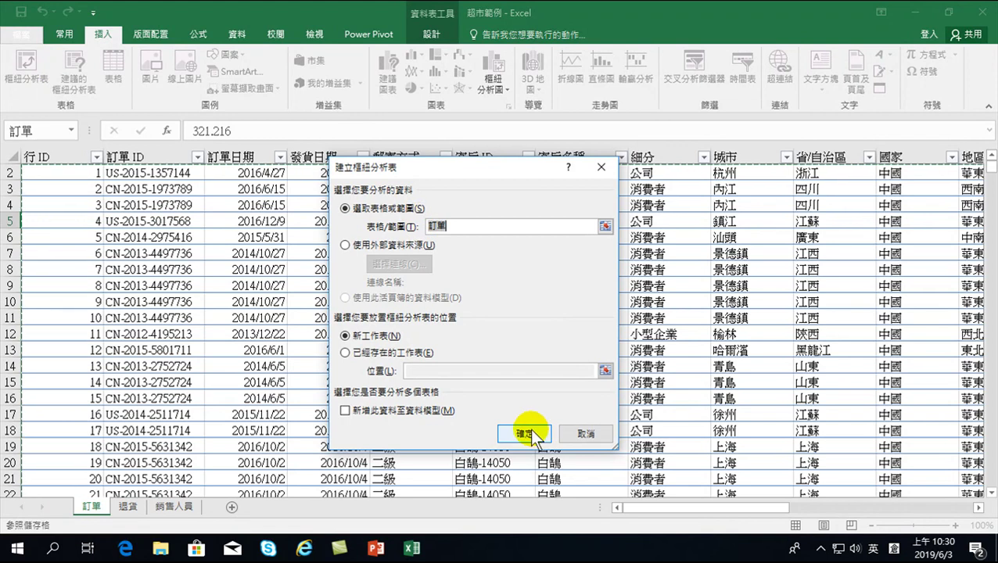
pyautogui.click(580, 435)
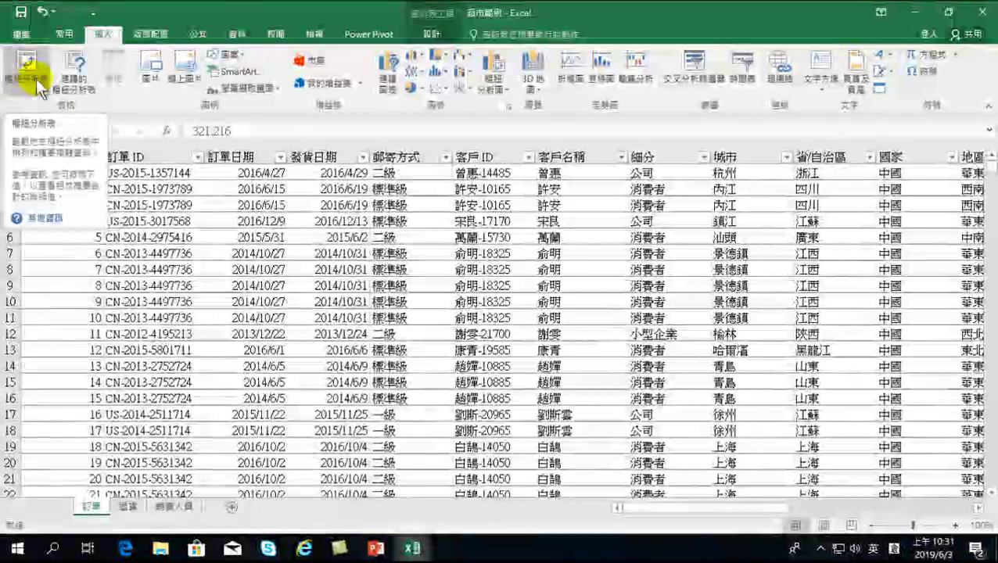
# - Insert PivotTable 樞紐分析表1 from the 訂單 table onto new sheet 工作表1
pyautogui.click(40, 78)
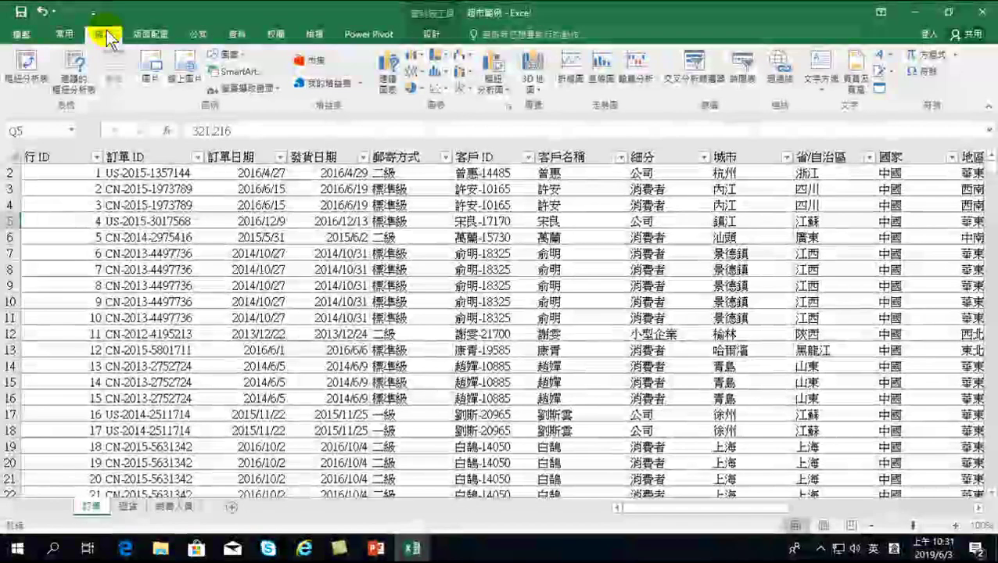
pyautogui.click(24, 74)
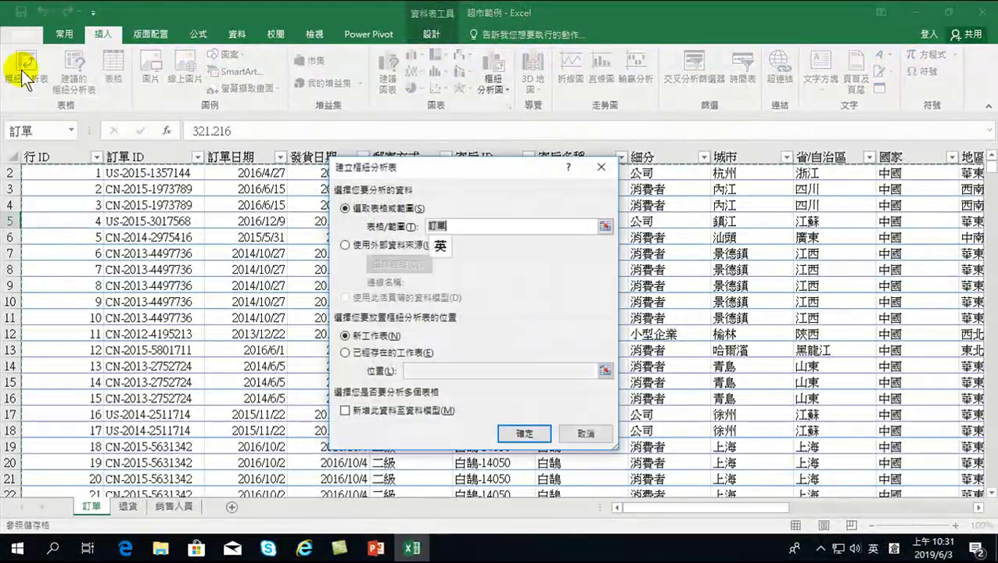
pyautogui.click(525, 433)
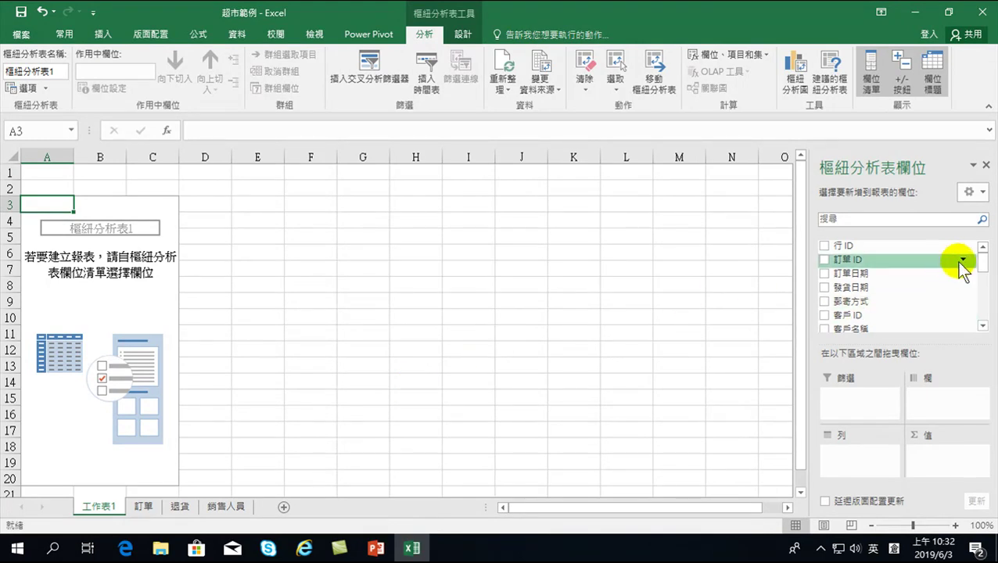
pyautogui.click(981, 260)
# - Lay out 星期 1–7 as rows with summed 銷售額 (total 16126172.47), then open PivotChart
pyautogui.moveTo(981, 260); pyautogui.dragTo(982, 311)
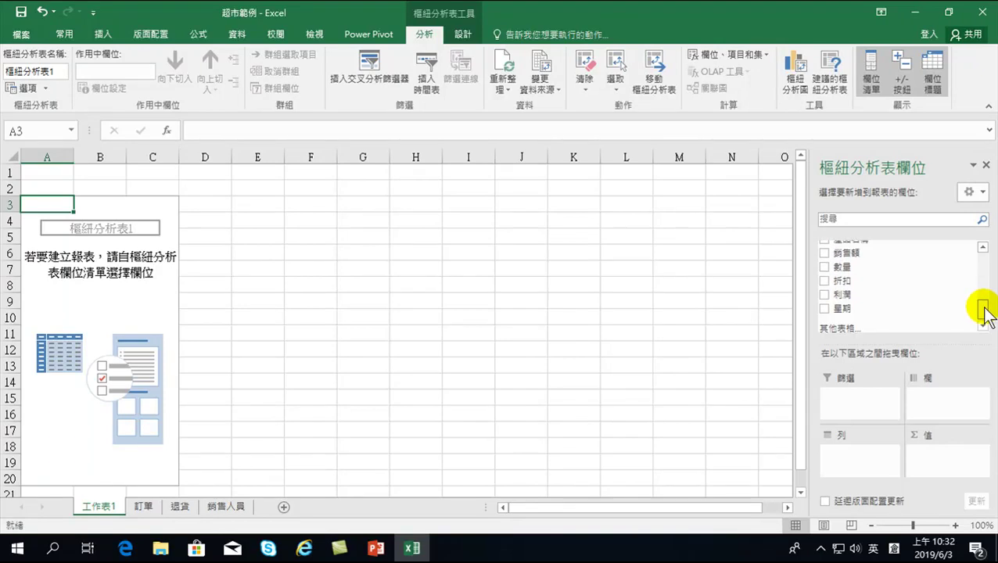
pyautogui.click(825, 306)
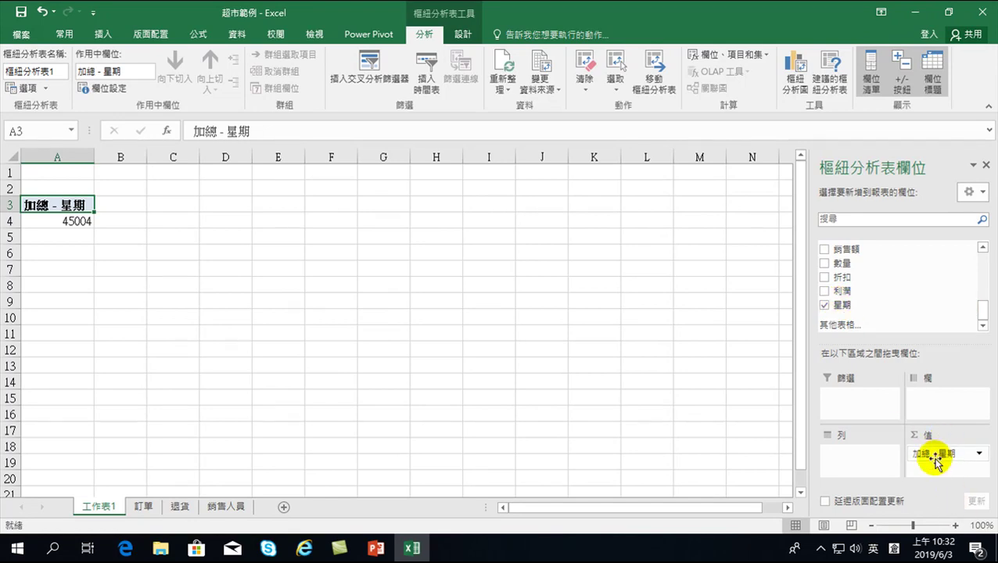
pyautogui.moveTo(937, 456); pyautogui.dragTo(856, 474)
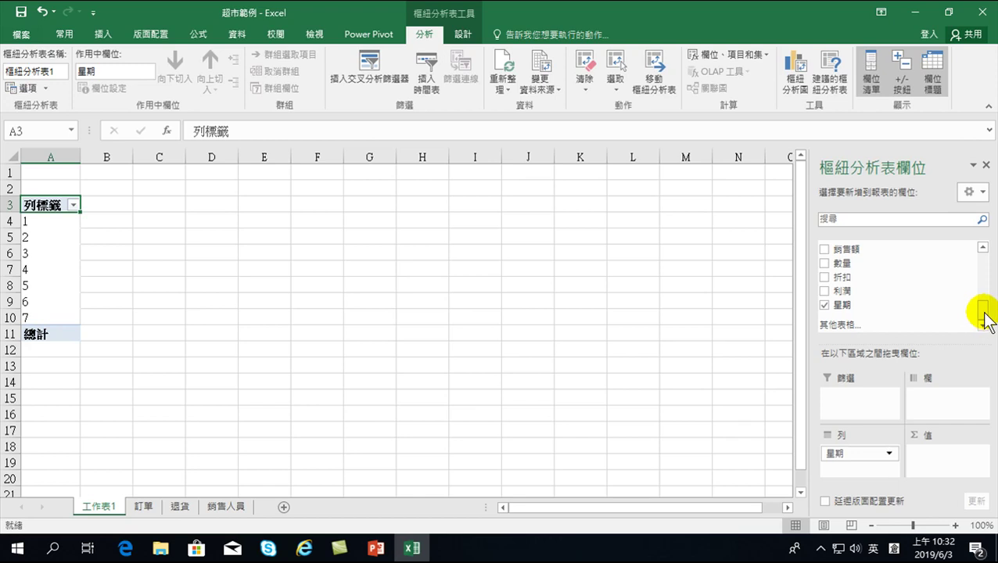
pyautogui.click(824, 249)
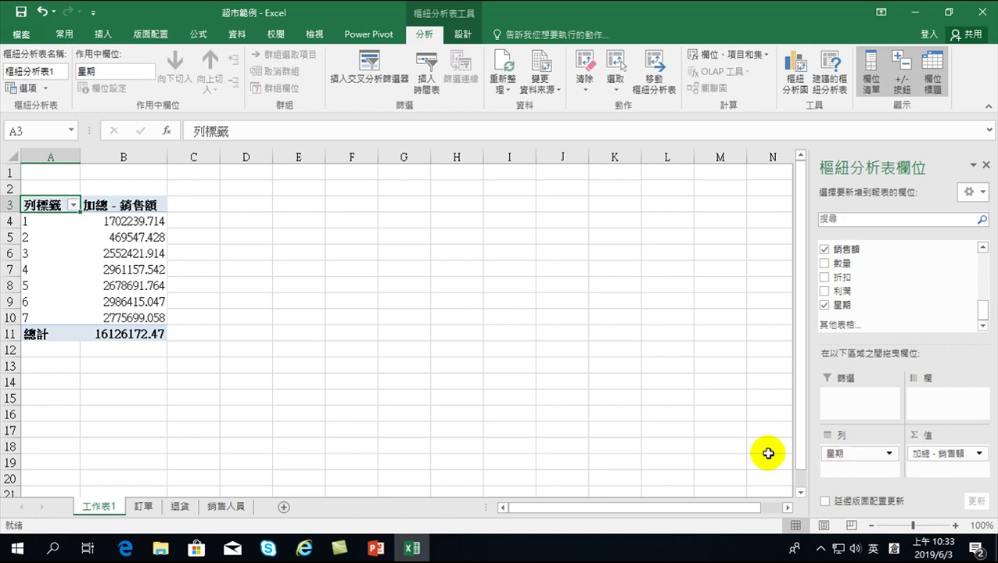
pyautogui.click(795, 69)
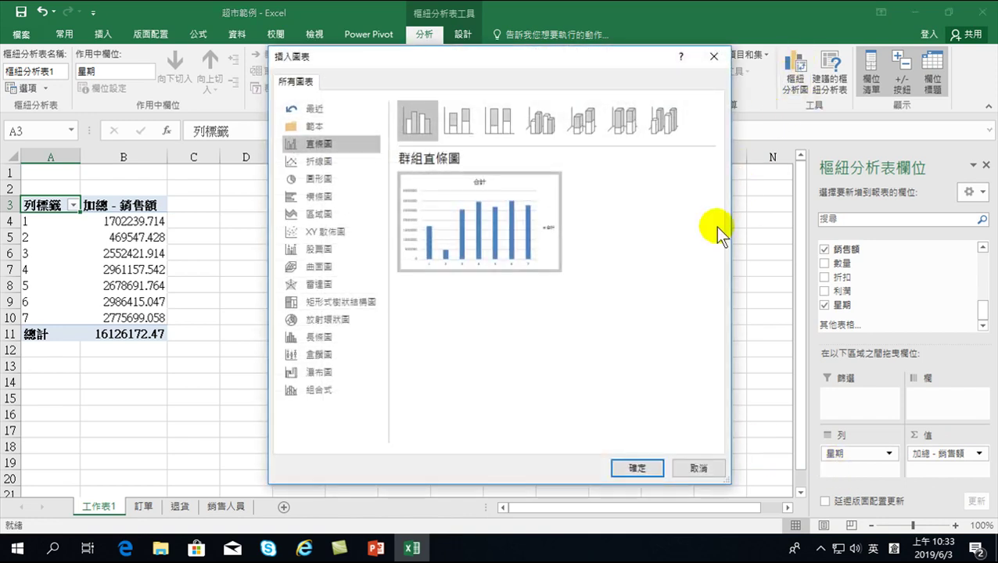
# - Add the clustered column pivot chart, move it beside the PivotTable, and return to 訂單
pyautogui.click(635, 467)
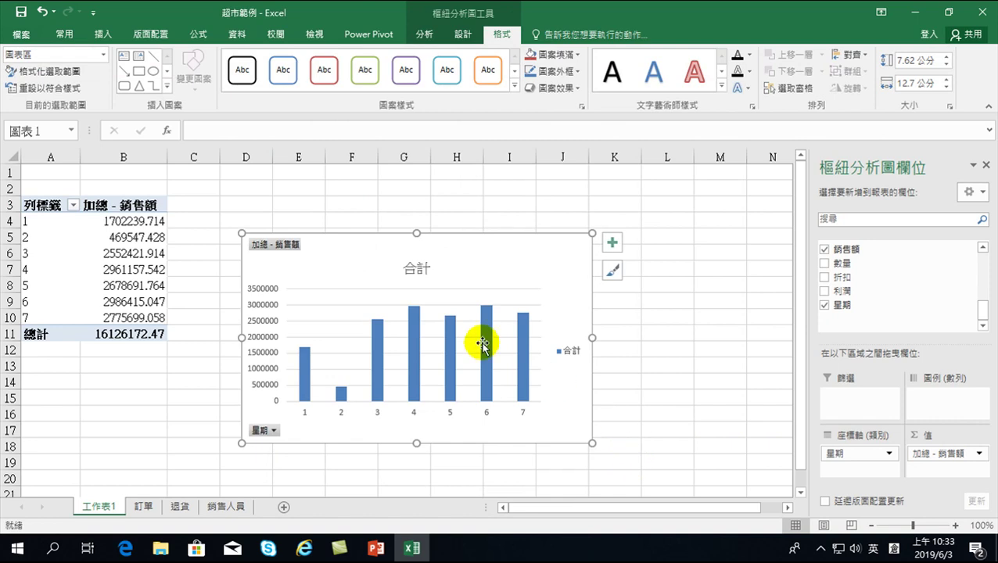
pyautogui.moveTo(329, 248); pyautogui.dragTo(315, 205)
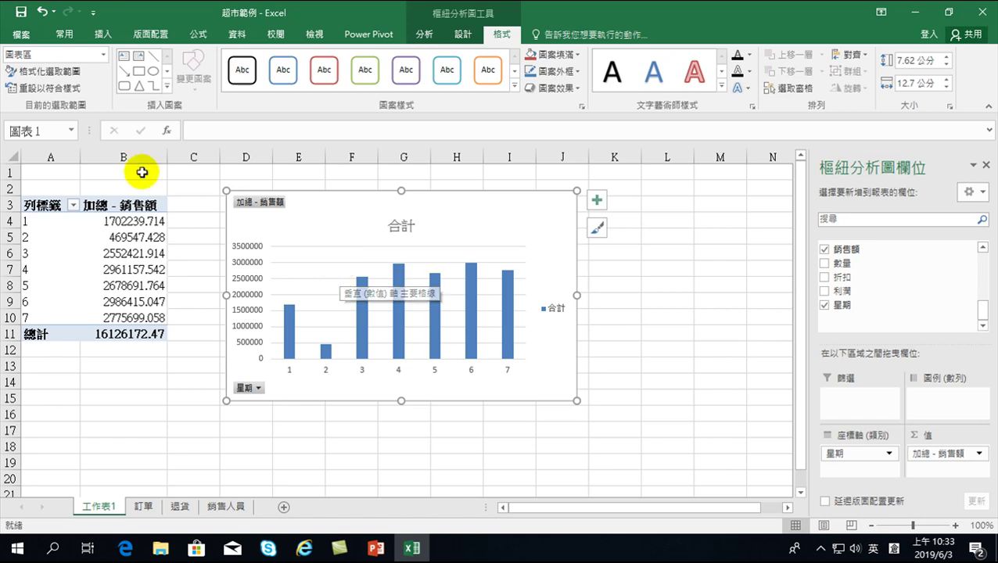
pyautogui.click(143, 507)
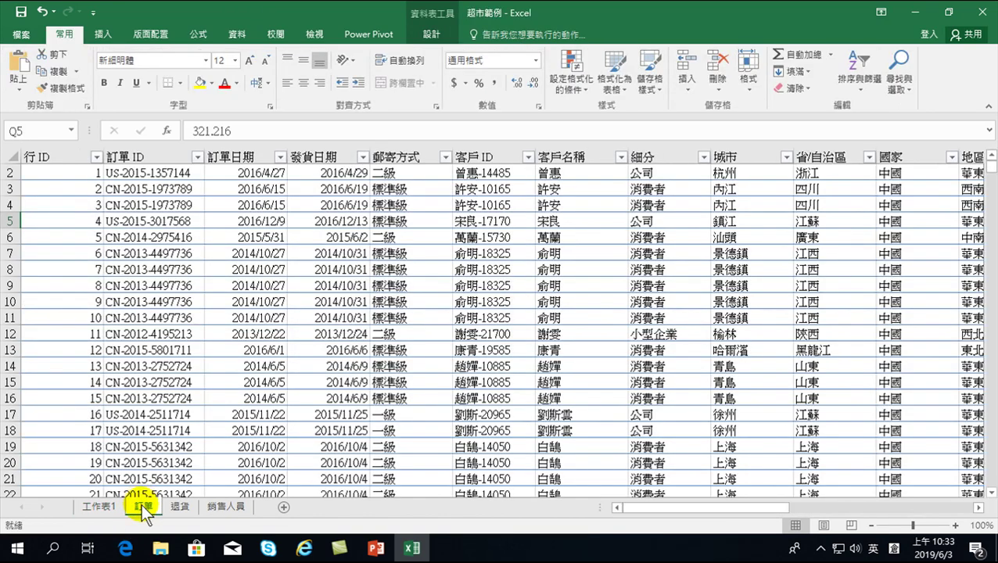
# - Create a second PivotTable from the 訂單 table on a new worksheet
pyautogui.moveTo(695, 508); pyautogui.dragTo(929, 491)
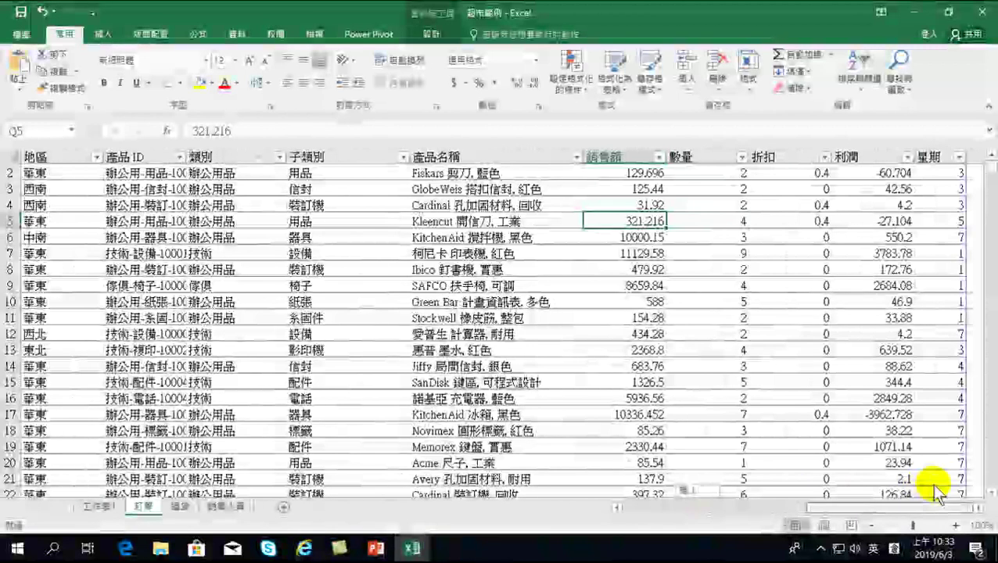
pyautogui.click(943, 173)
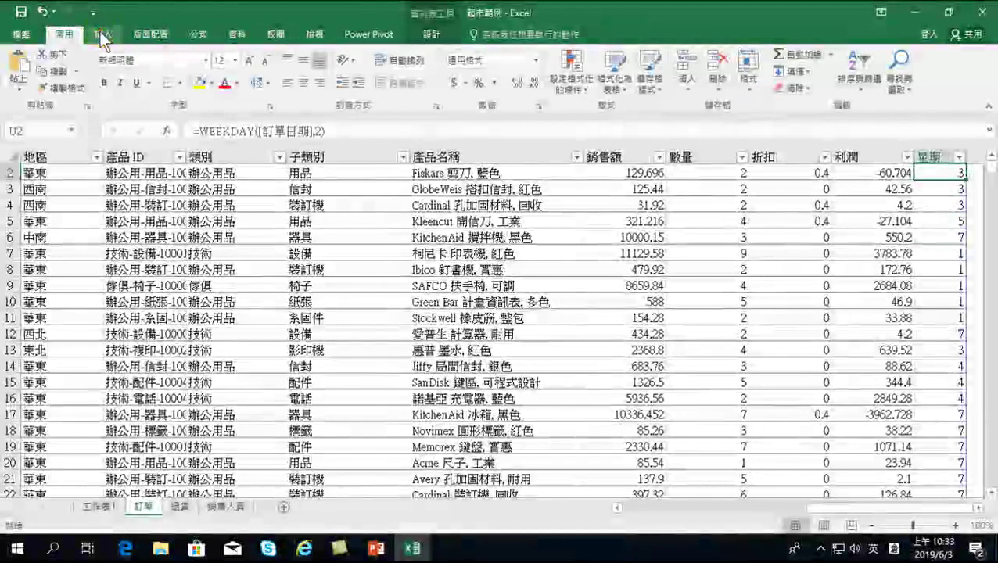
pyautogui.click(104, 36)
pyautogui.click(27, 64)
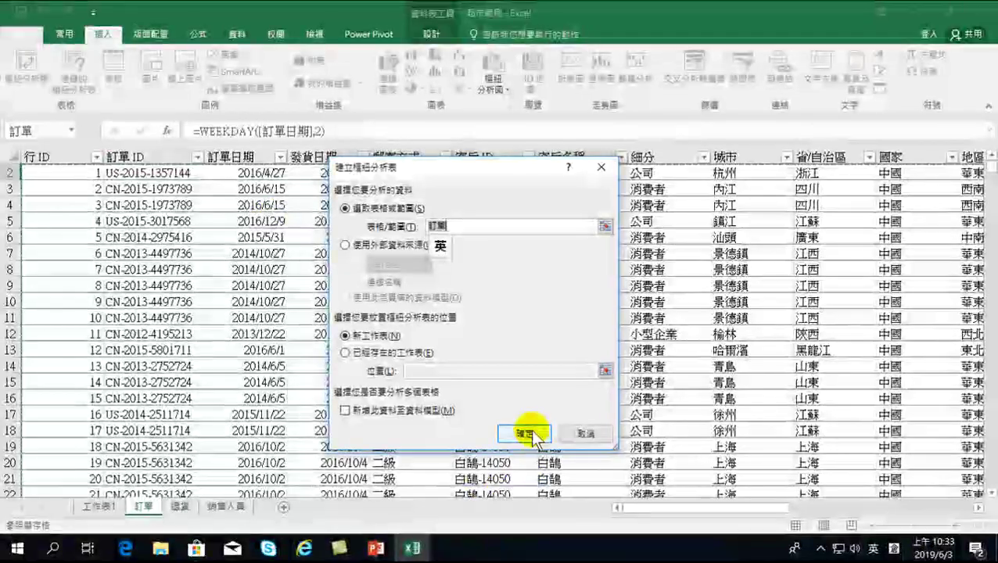
pyautogui.click(525, 434)
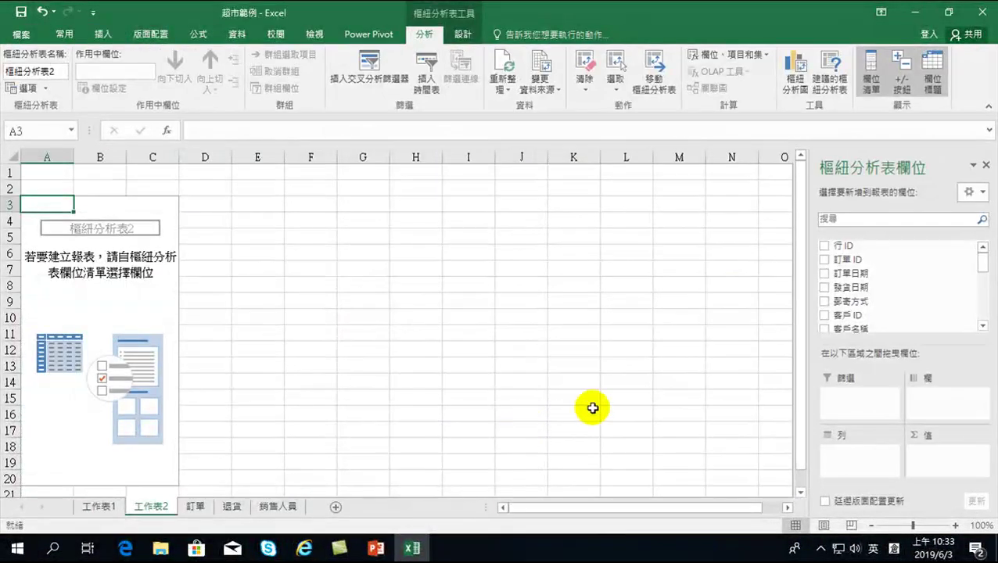
# - Put 星期 in the pivot Rows and sum 銷售額 in Values
pyautogui.moveTo(982, 263); pyautogui.dragTo(987, 312)
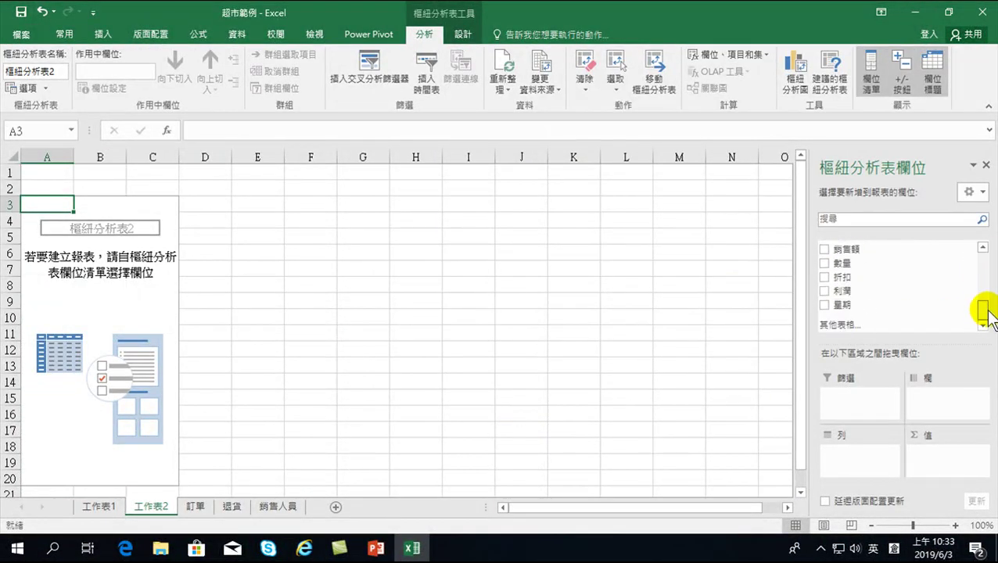
pyautogui.moveTo(842, 305); pyautogui.dragTo(845, 460)
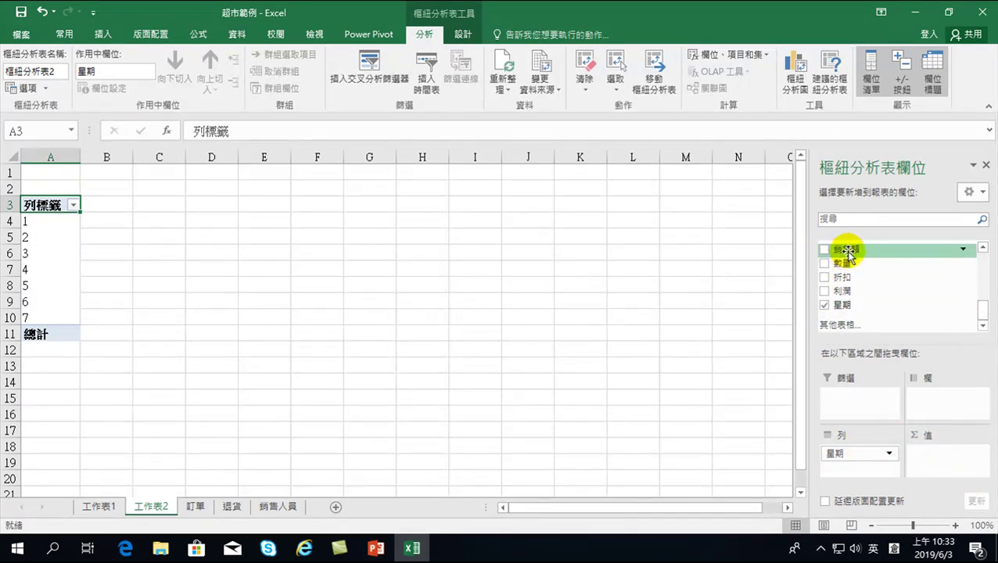
pyautogui.moveTo(827, 251); pyautogui.dragTo(942, 452)
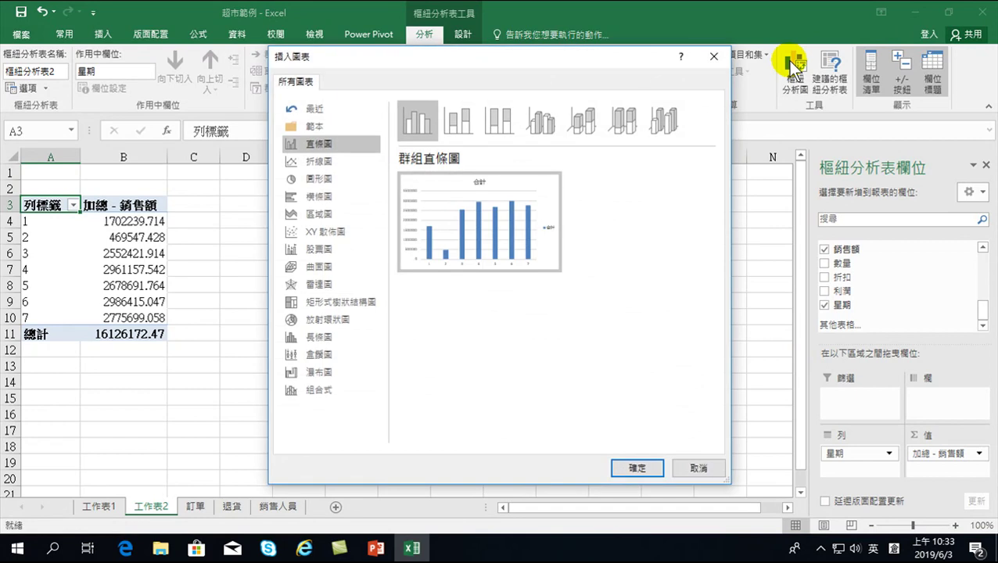
# - Add the clustered column pivot chart of 銷售額 by 星期, titled 合計, on 工作表2
pyautogui.click(635, 467)
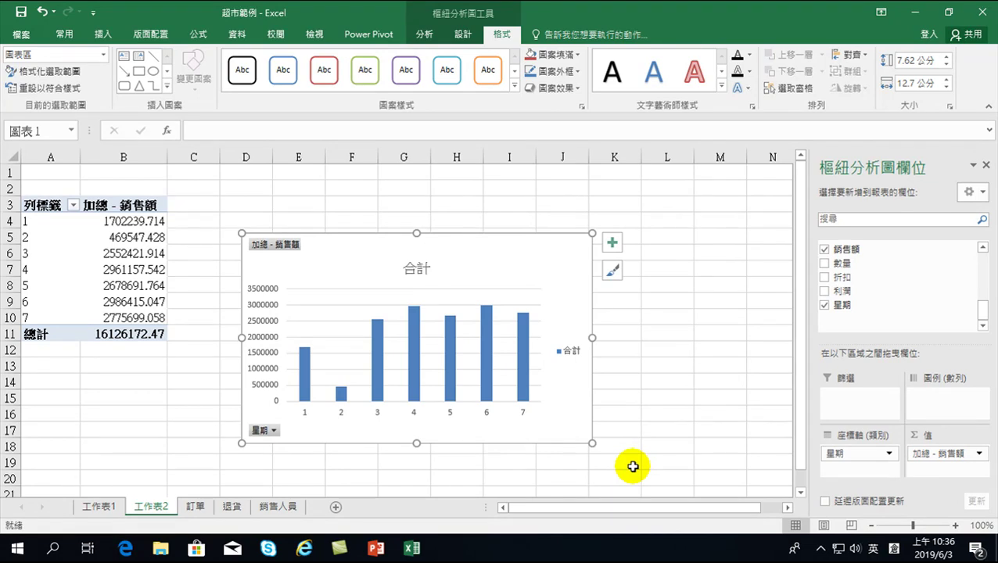
pyautogui.moveTo(341, 389)
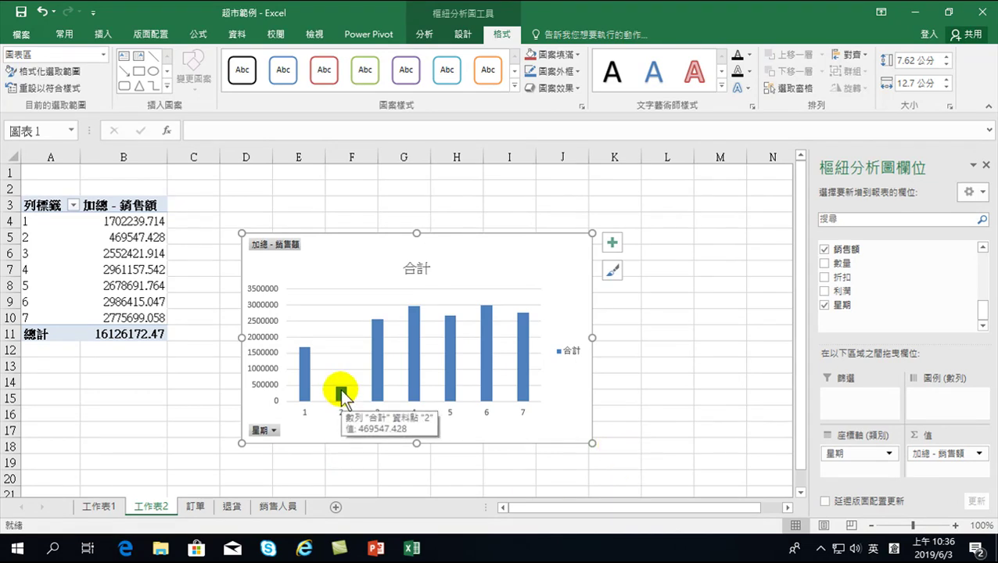
# - Format the 銷售額 totals in B4:B11 with comma style and zero decimal places
pyautogui.moveTo(139, 221); pyautogui.dragTo(144, 318)
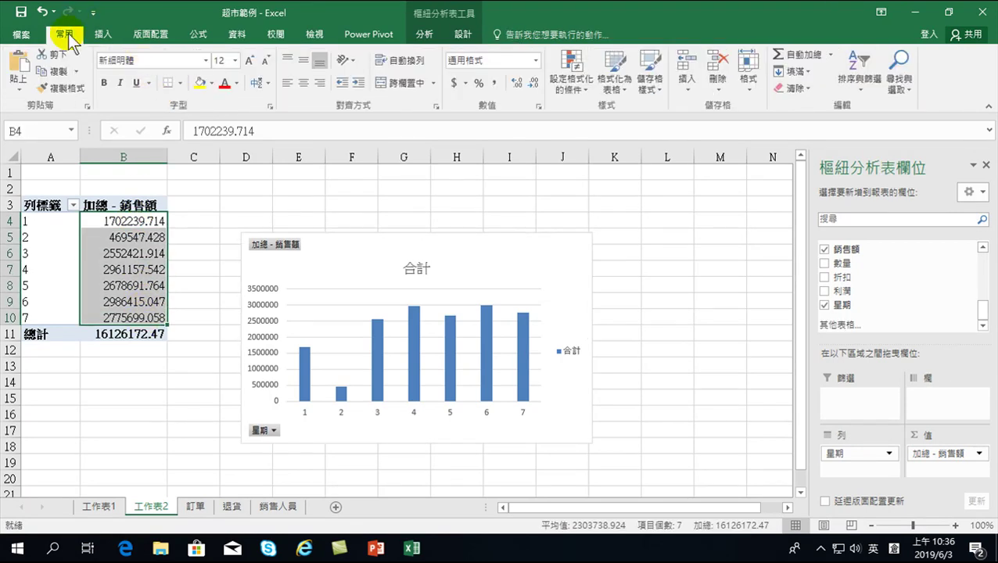
pyautogui.moveTo(135, 226); pyautogui.dragTo(139, 332)
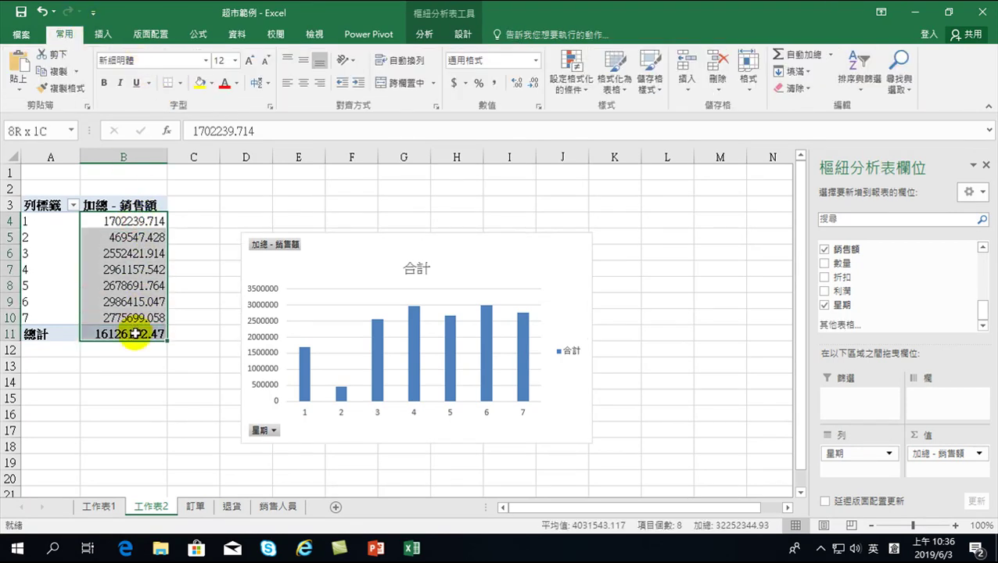
pyautogui.click(494, 83)
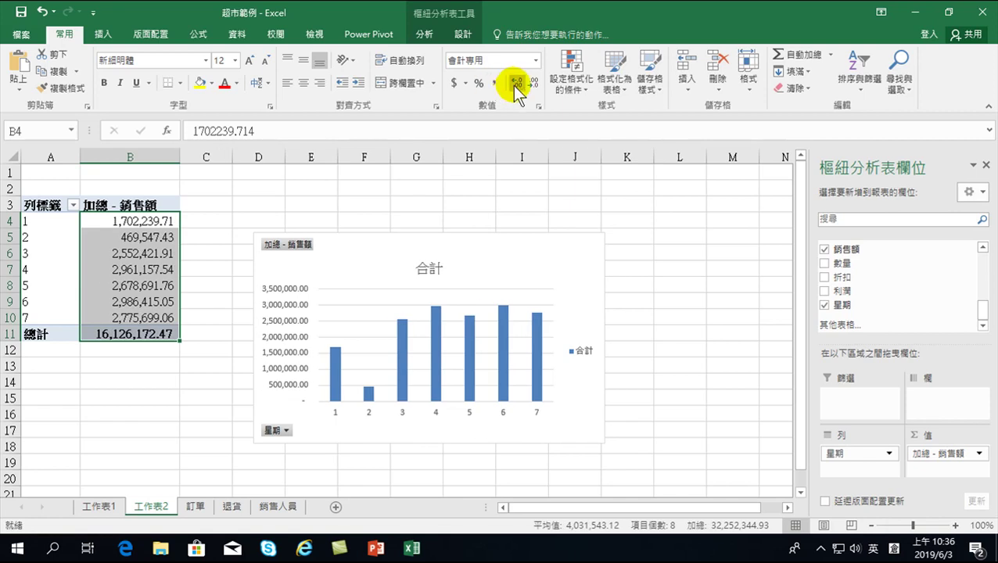
pyautogui.click(533, 83)
pyautogui.click(533, 83)
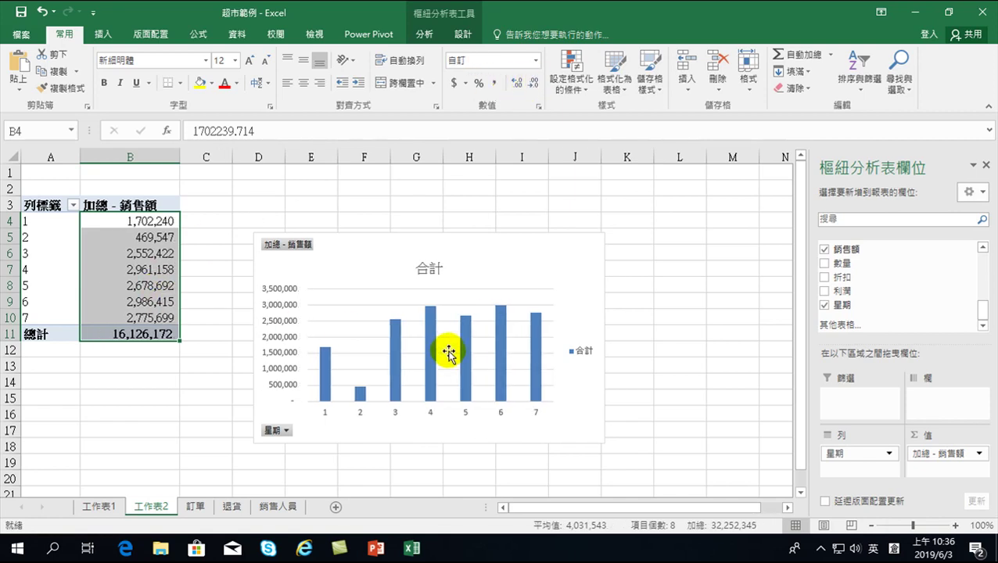
pyautogui.moveTo(359, 390)
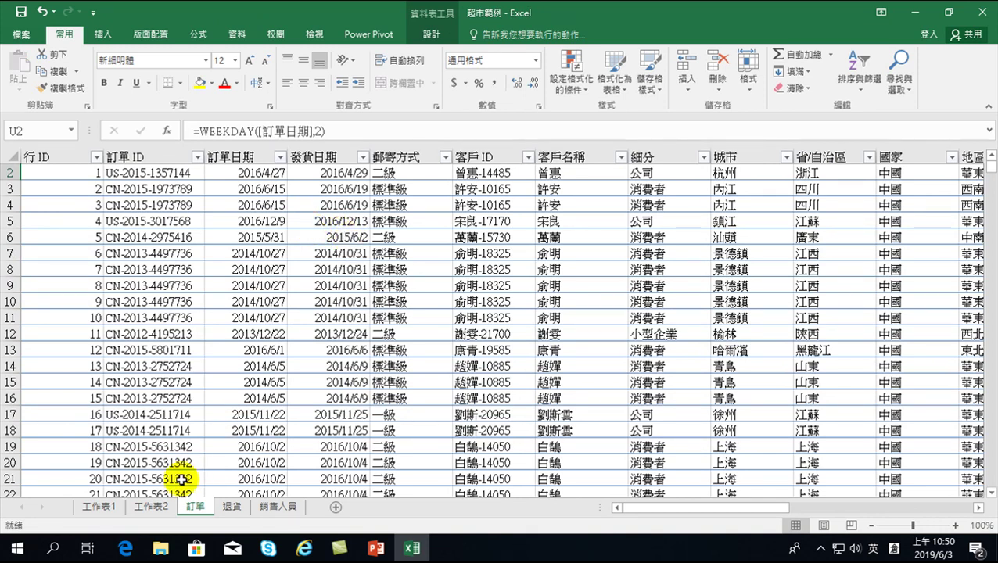
pyautogui.click(158, 506)
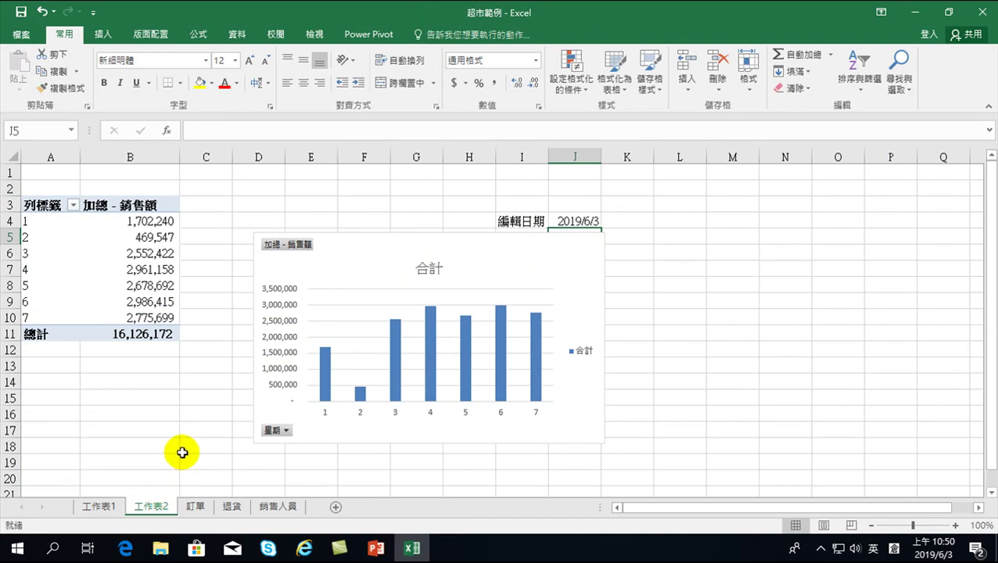
# - Delete the 編輯日期 label and its 2019/6/3 date from I4:J4
pyautogui.moveTo(517, 221); pyautogui.dragTo(593, 221)
pyautogui.press('Delete')
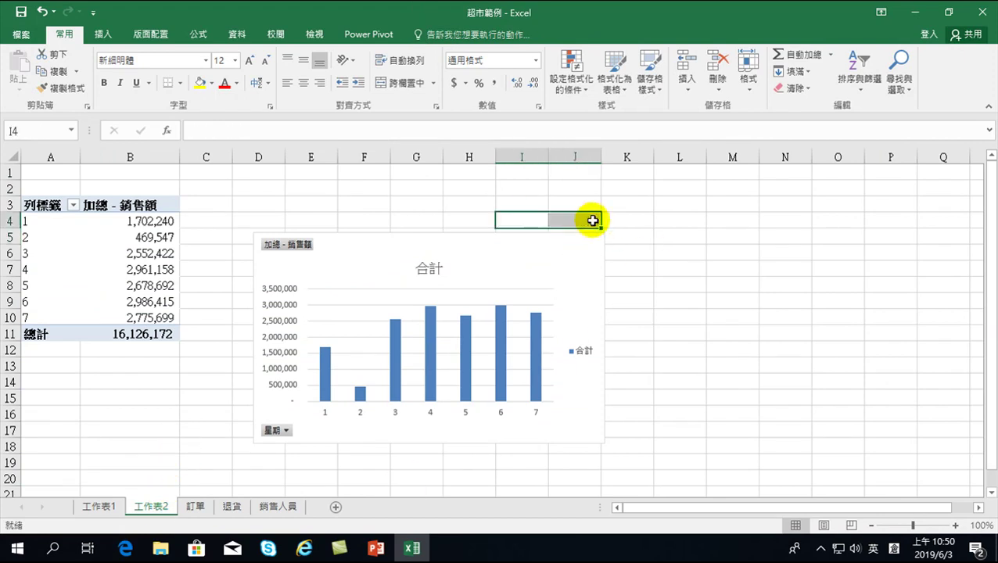
pyautogui.click(642, 236)
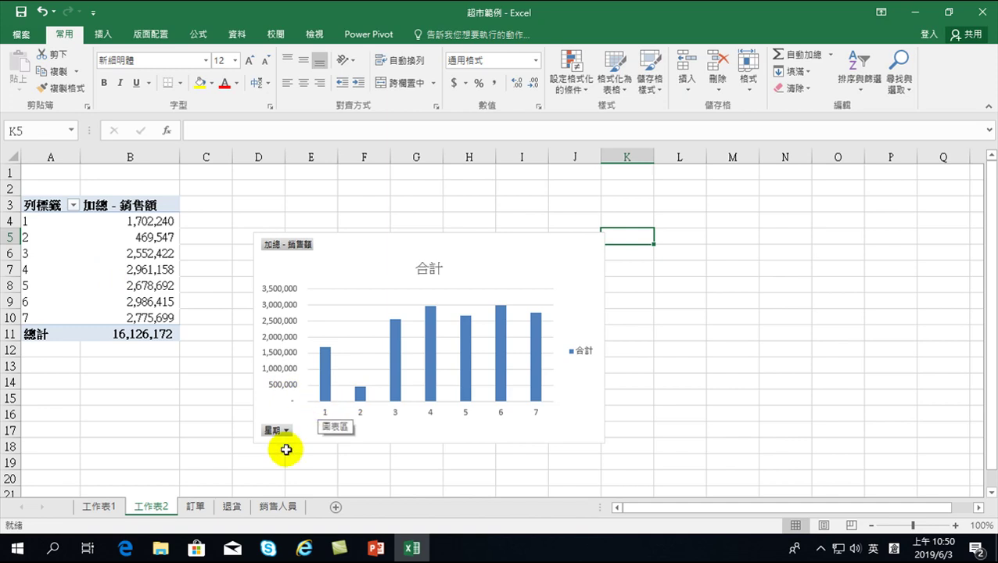
# - Look over 工作表1 and the 訂單 sheet, then come back to 工作表2
pyautogui.click(103, 505)
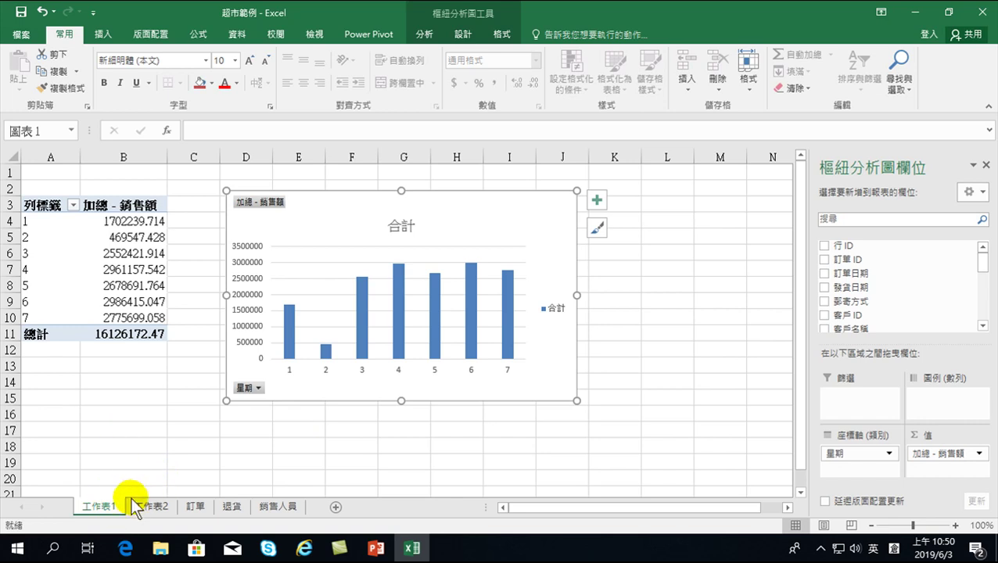
pyautogui.click(196, 506)
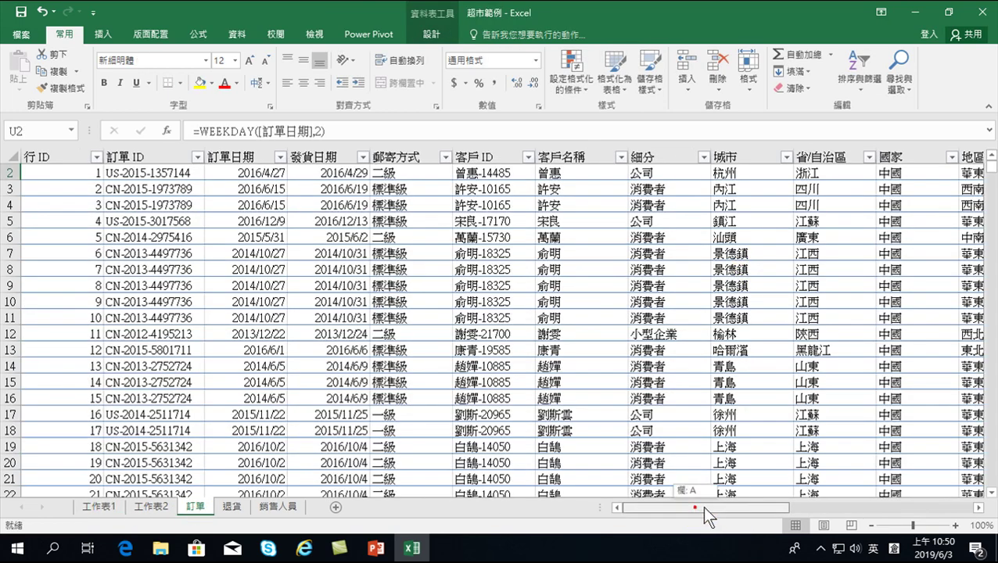
pyautogui.moveTo(693, 507); pyautogui.dragTo(914, 508)
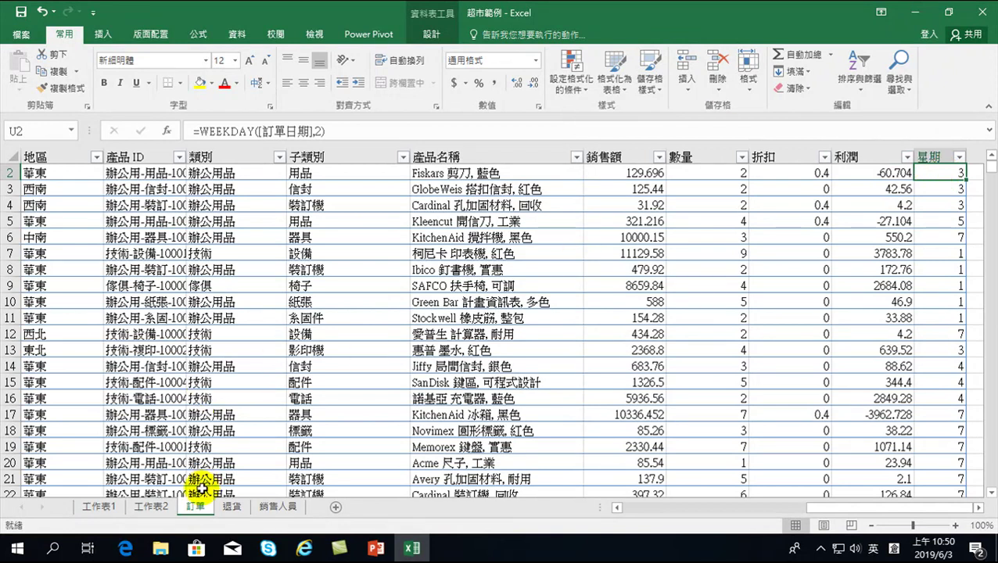
pyautogui.click(154, 502)
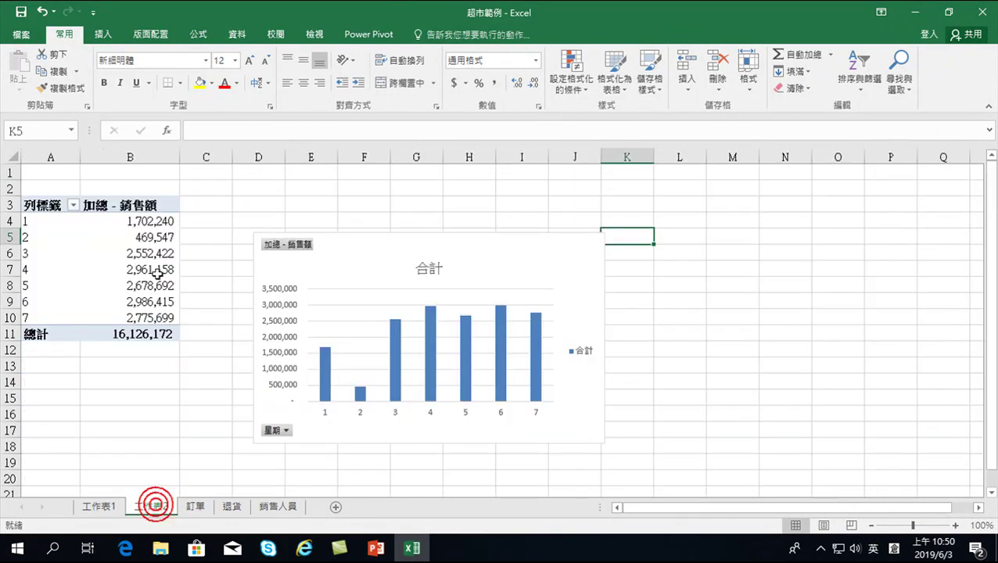
# - Relabel weekday 1 in cell A4 as 星期一
pyautogui.click(29, 221)
pyautogui.click(46, 222)
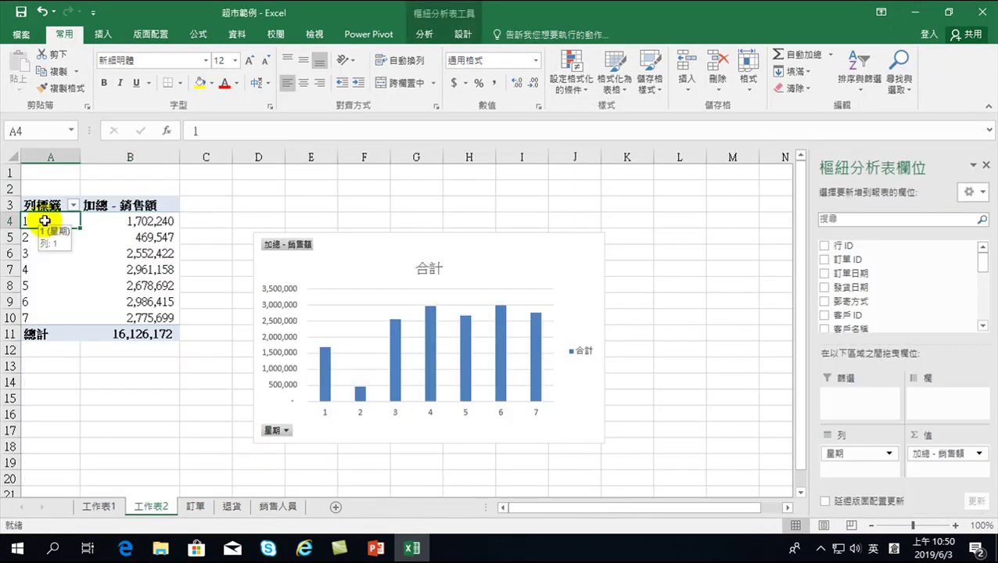
pyautogui.press('shift')
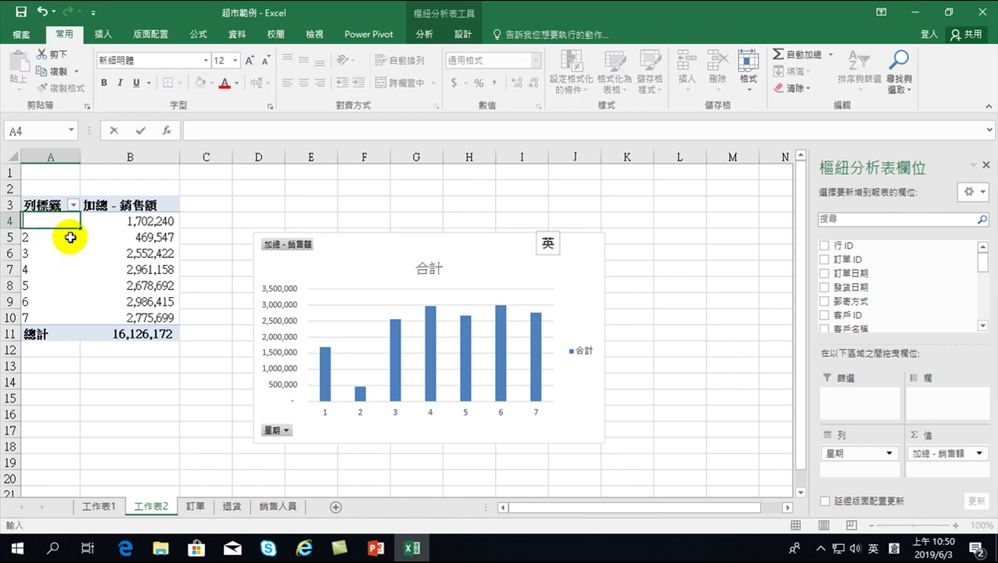
pyautogui.write('日竹星期一')
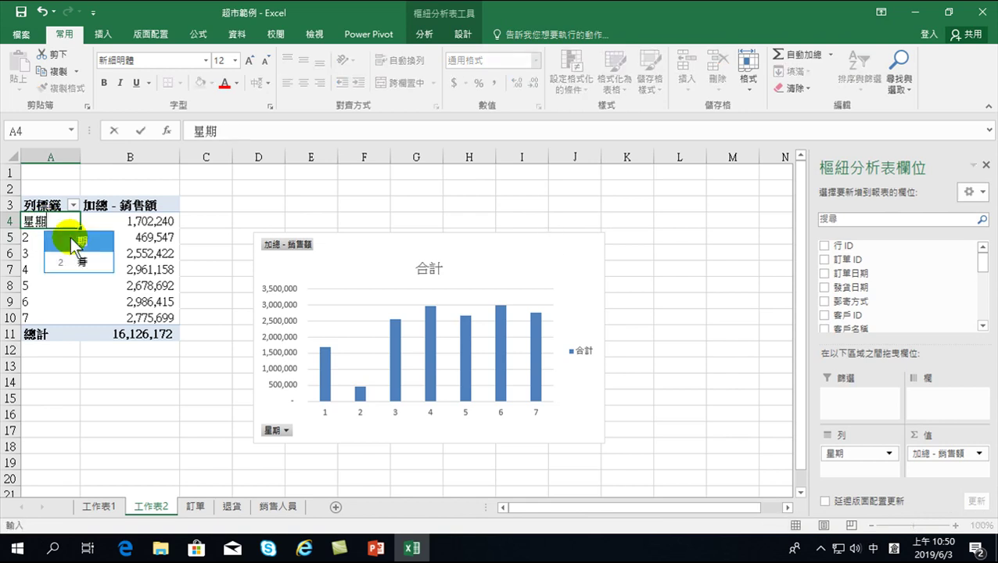
pyautogui.press('Return')
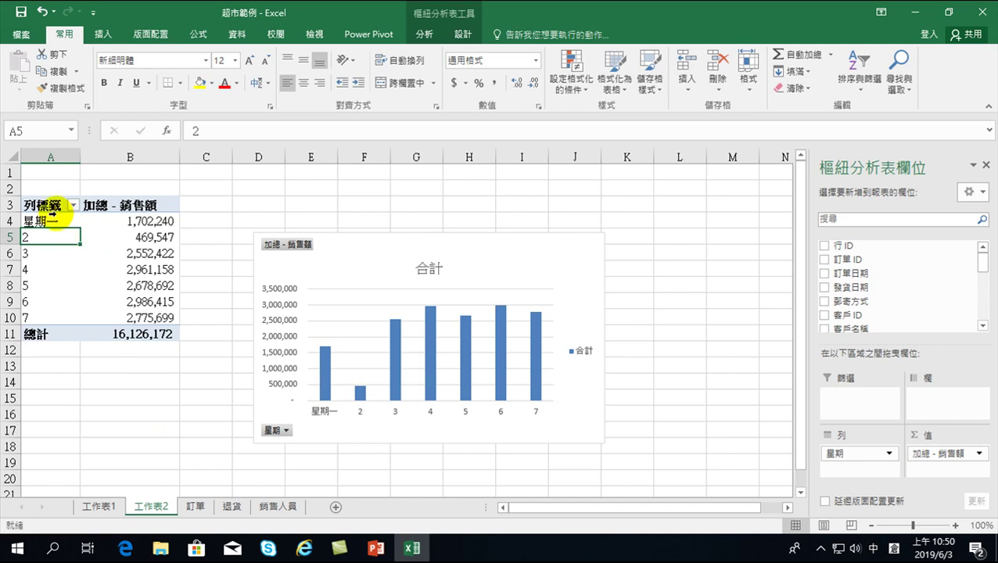
# - Fill the 星期一 label down to A10, creating items 公式1–公式6
pyautogui.click(21, 221)
pyautogui.click(74, 221)
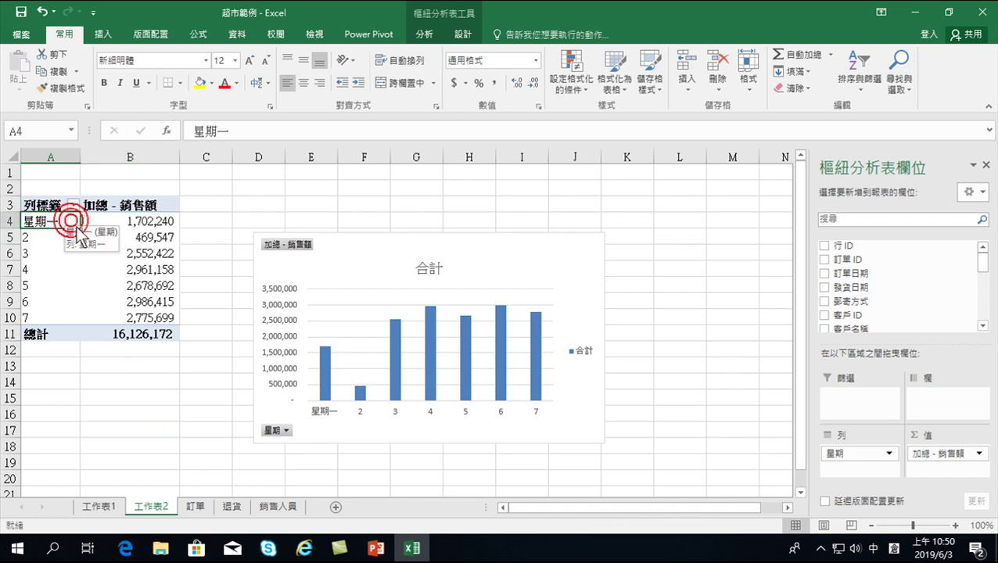
pyautogui.moveTo(79, 229); pyautogui.dragTo(69, 318)
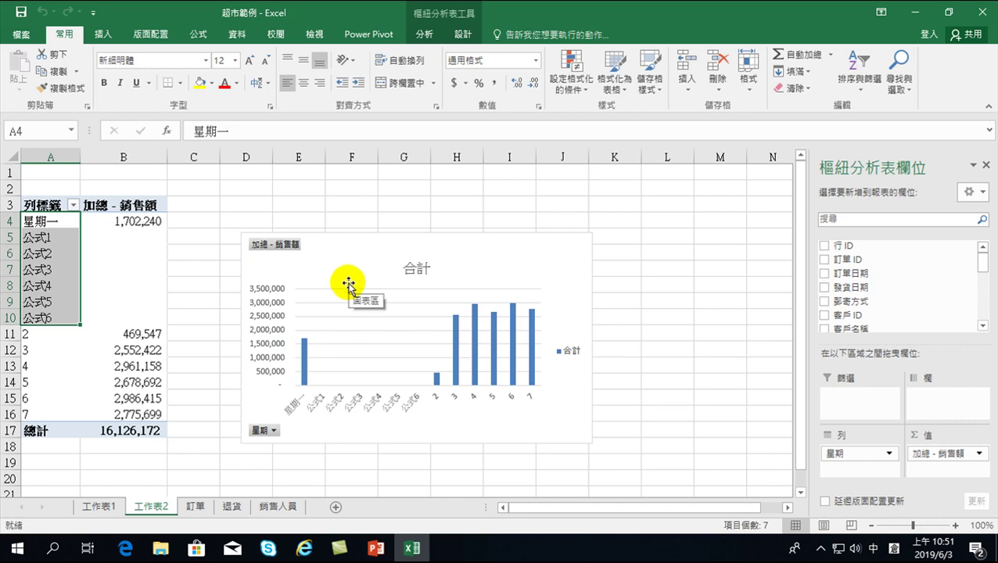
pyautogui.click(54, 285)
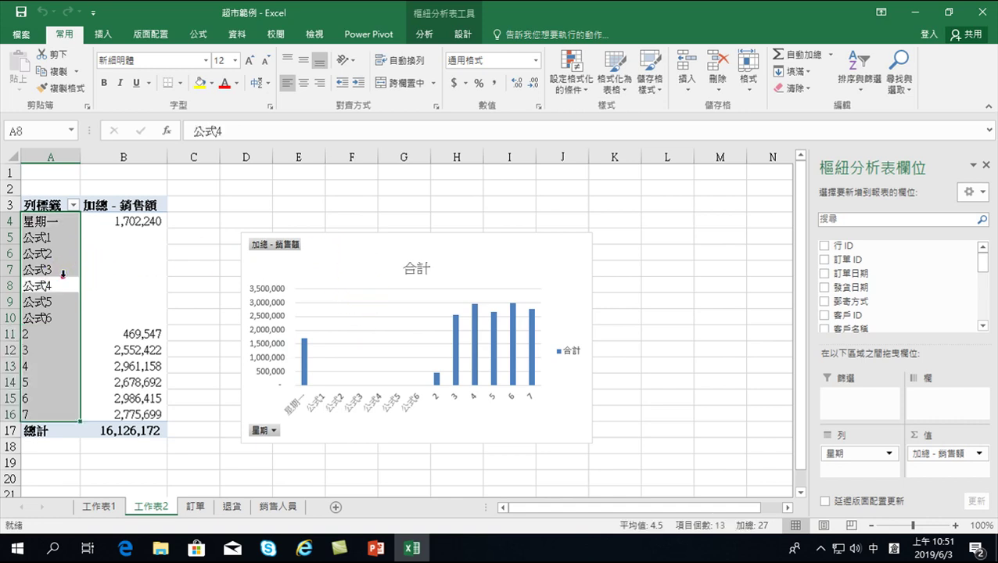
pyautogui.click(35, 237)
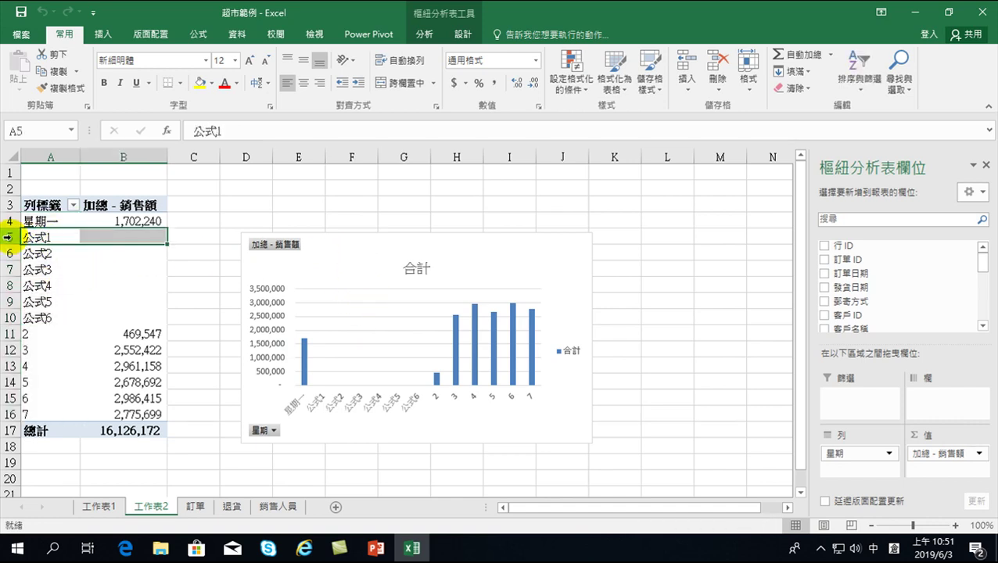
pyautogui.moveTo(51, 237); pyautogui.dragTo(124, 312)
pyautogui.rightClick(83, 280)
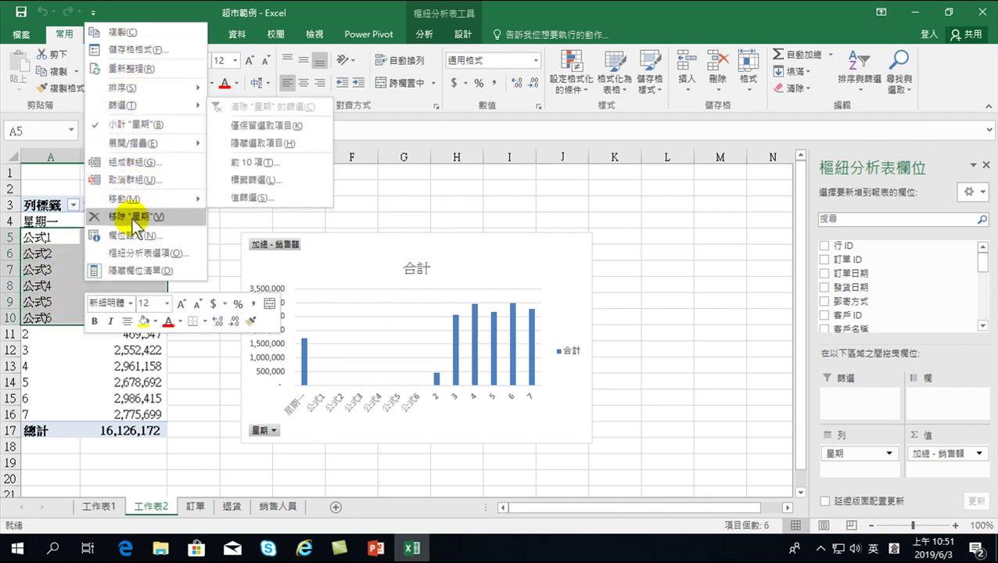
pyautogui.click(130, 216)
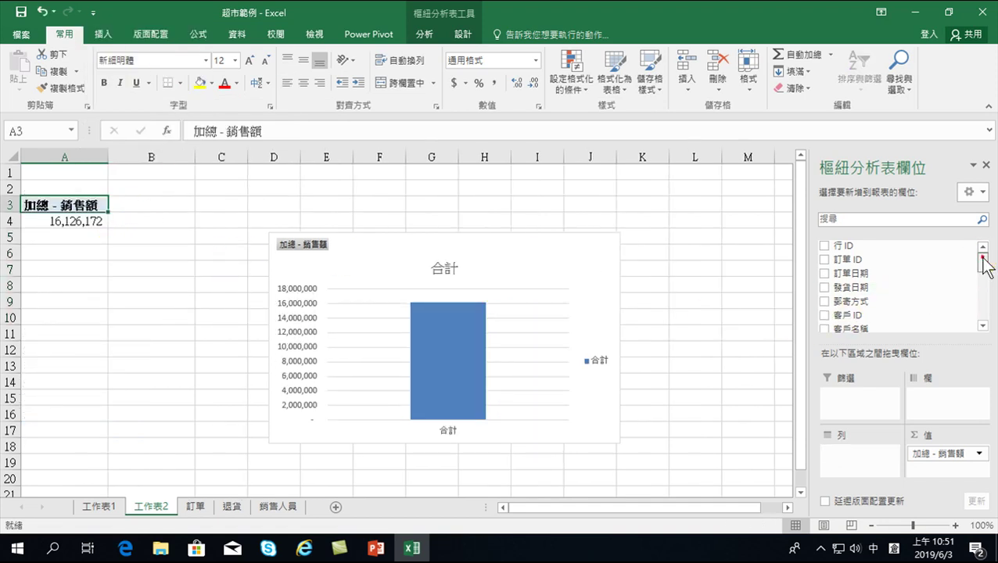
pyautogui.moveTo(982, 260); pyautogui.dragTo(982, 311)
pyautogui.click(824, 304)
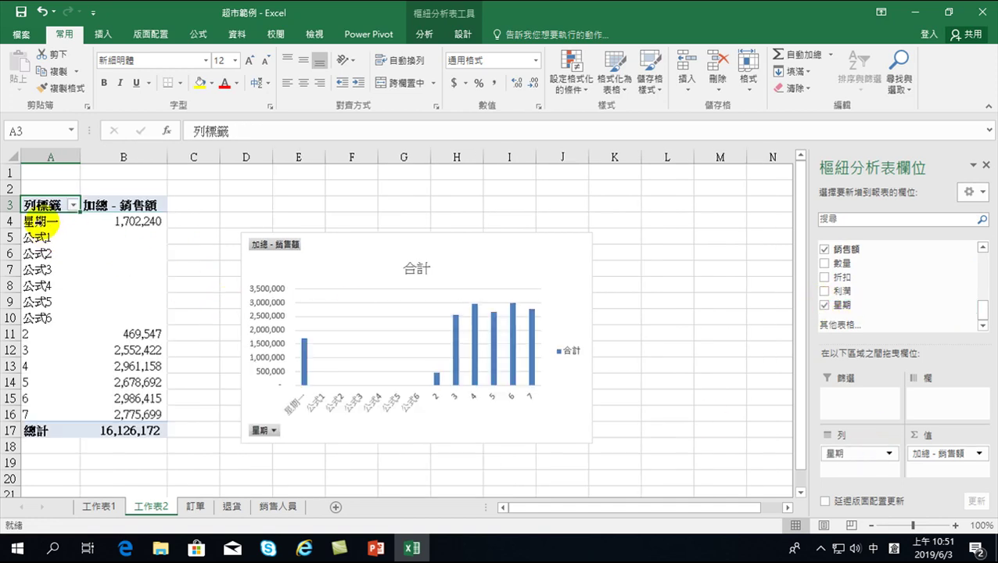
pyautogui.click(42, 12)
pyautogui.click(42, 12)
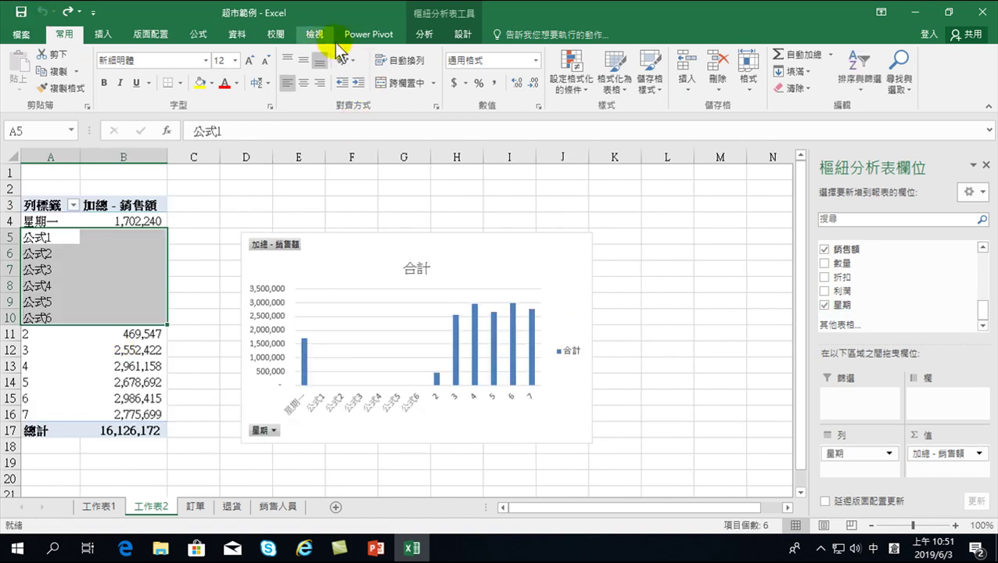
# - Refresh the PivotTable data
pyautogui.click(424, 35)
pyautogui.click(504, 59)
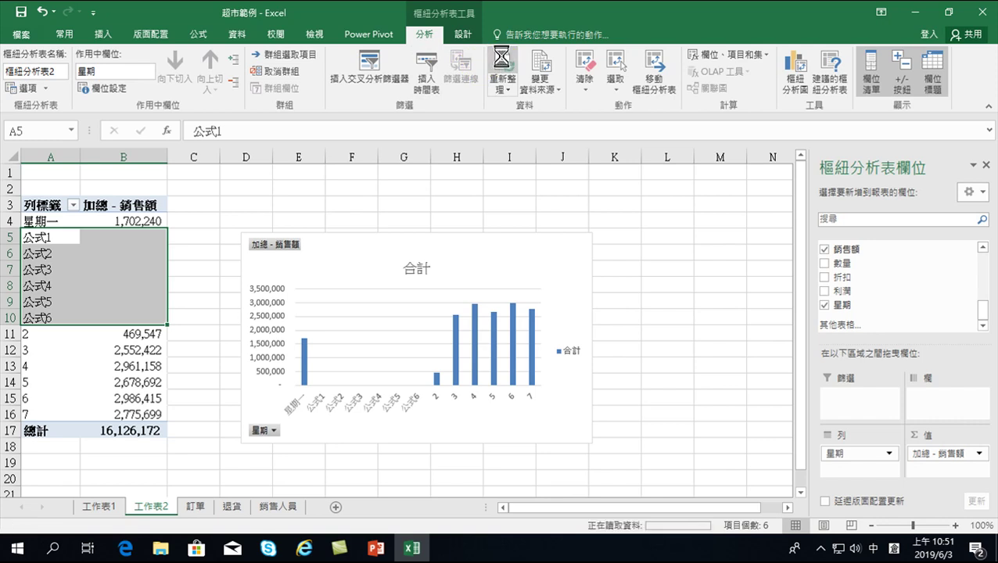
pyautogui.click(86, 349)
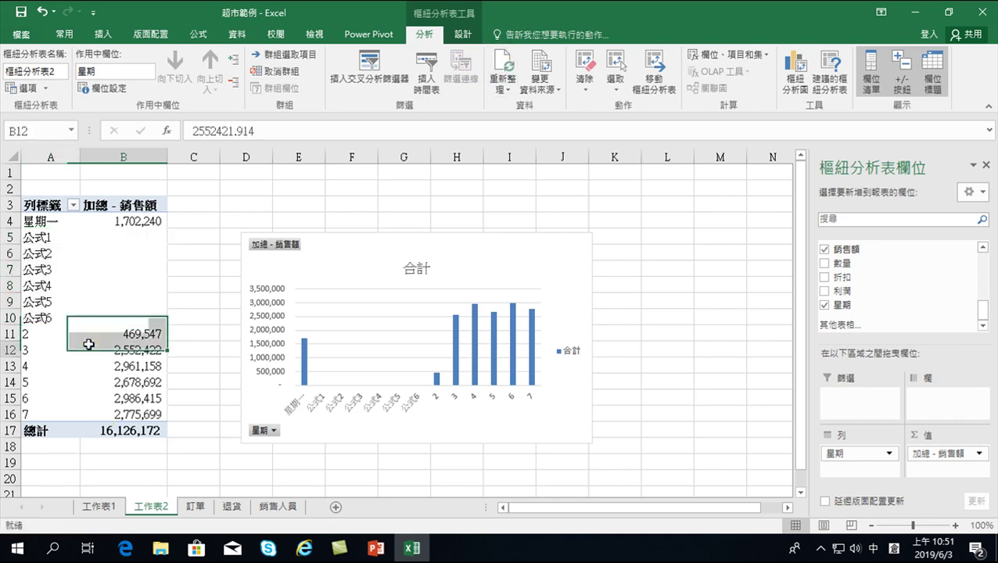
# - Relabel weekday 2 in cell A11 as 星期二
pyautogui.click(39, 237)
pyautogui.click(48, 335)
pyautogui.write('日')
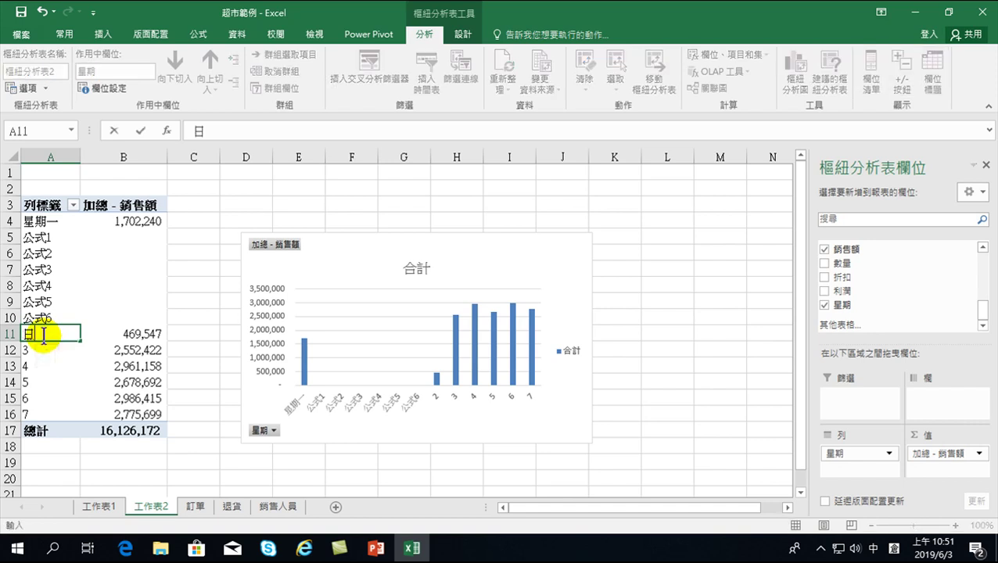
pyautogui.write('竹手')
pyautogui.press('space')
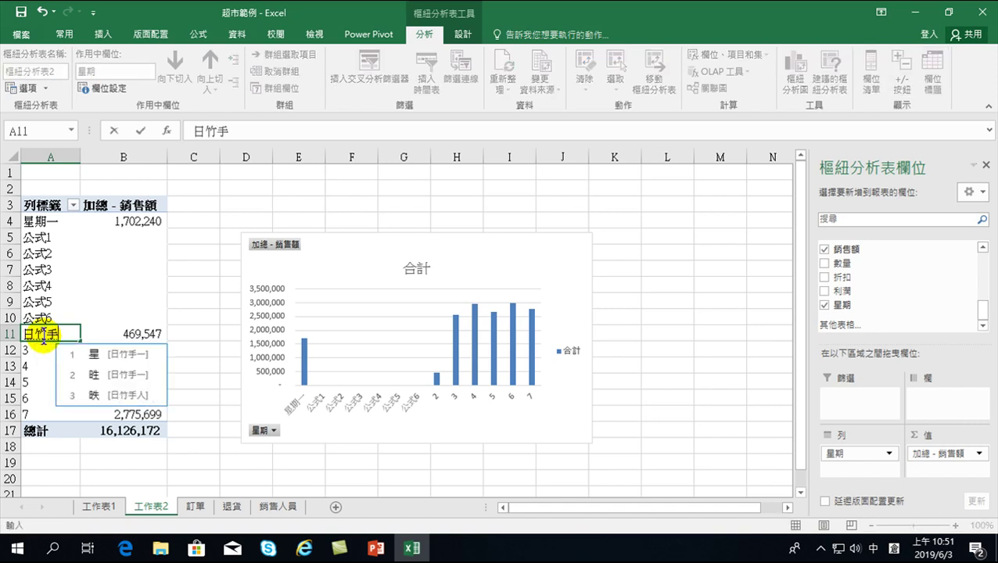
pyautogui.write('1廿')
pyautogui.press('space')
pyautogui.write('一一')
pyautogui.press('space')
pyautogui.press('Return')
# - Relabel weekday 3 in cell A12 as 星期三
pyautogui.write('日竹手一')
pyautogui.press('space')
pyautogui.write('1廿金月')
pyautogui.press('space')
pyautogui.write('1一一一')
pyautogui.press('space')
pyautogui.press('Return')
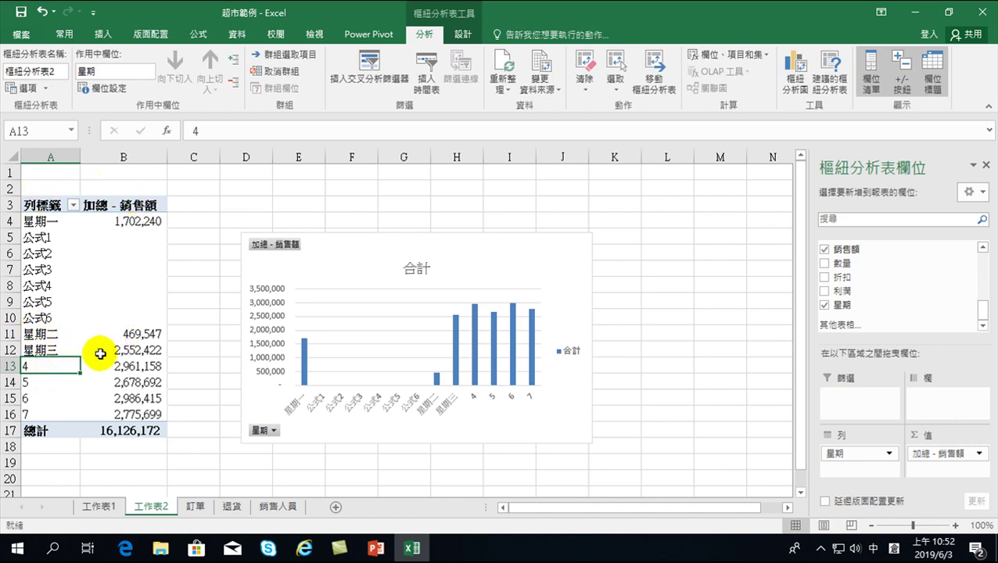
pyautogui.moveTo(100, 353)
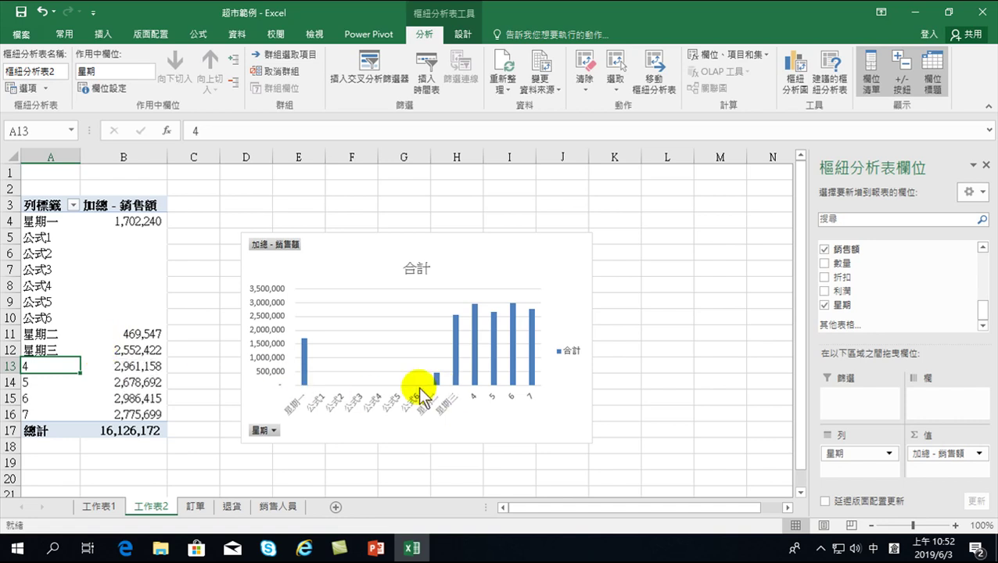
# - Delete the 工作表2 sheet
pyautogui.click(132, 366)
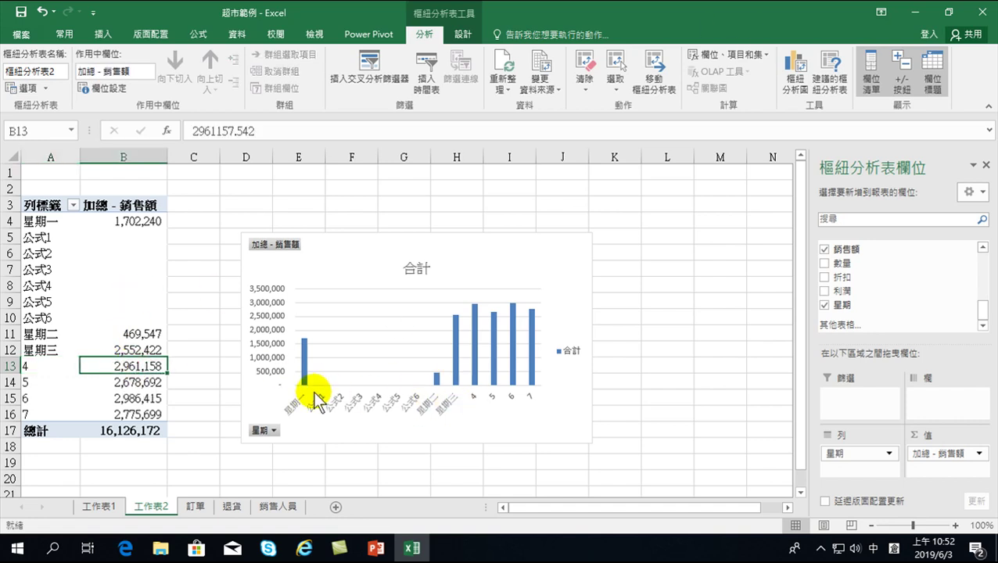
pyautogui.rightClick(150, 507)
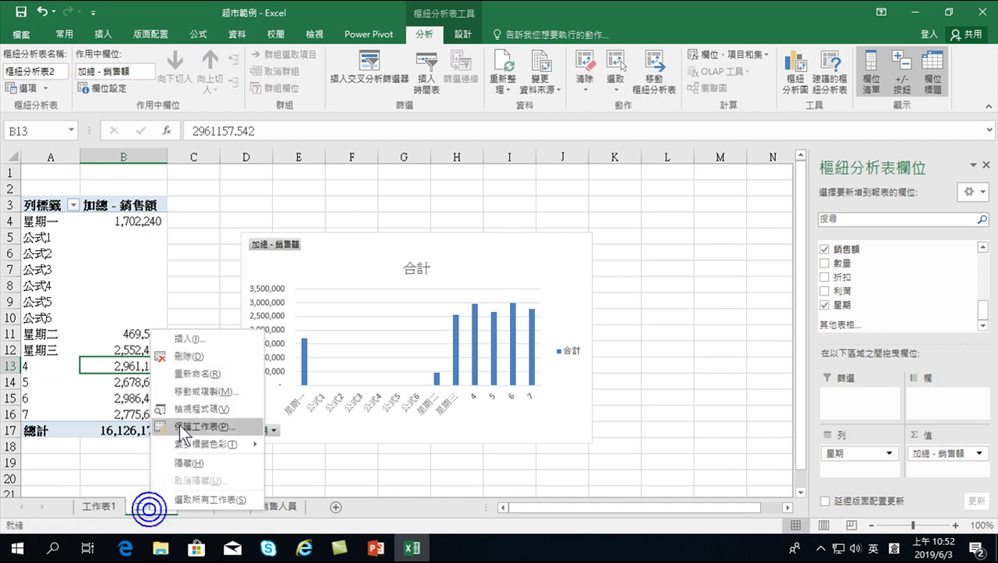
pyautogui.click(188, 356)
pyautogui.click(472, 314)
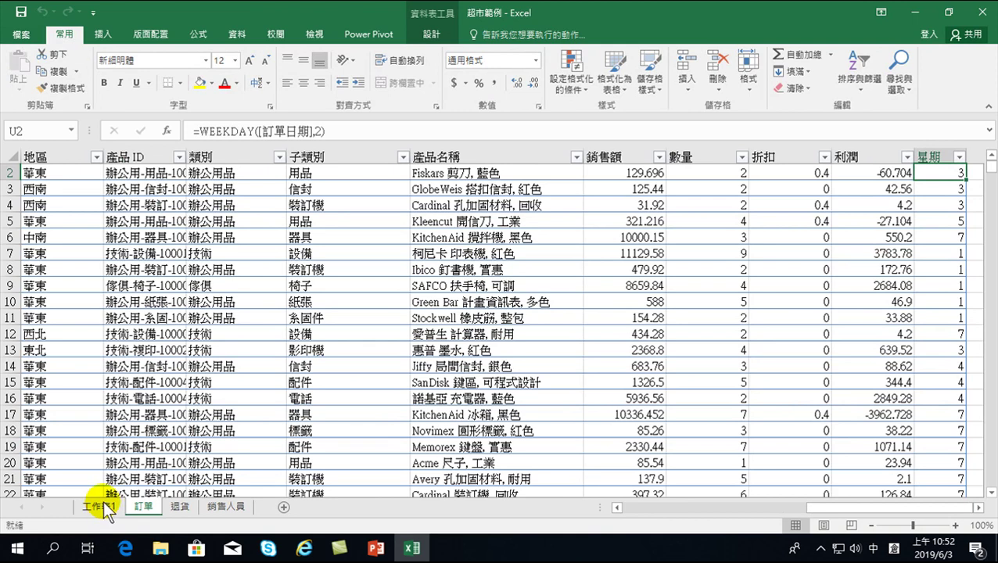
# - Create a PivotTable from the 訂單 table on a new sheet with 星期 as row labels
pyautogui.click(223, 398)
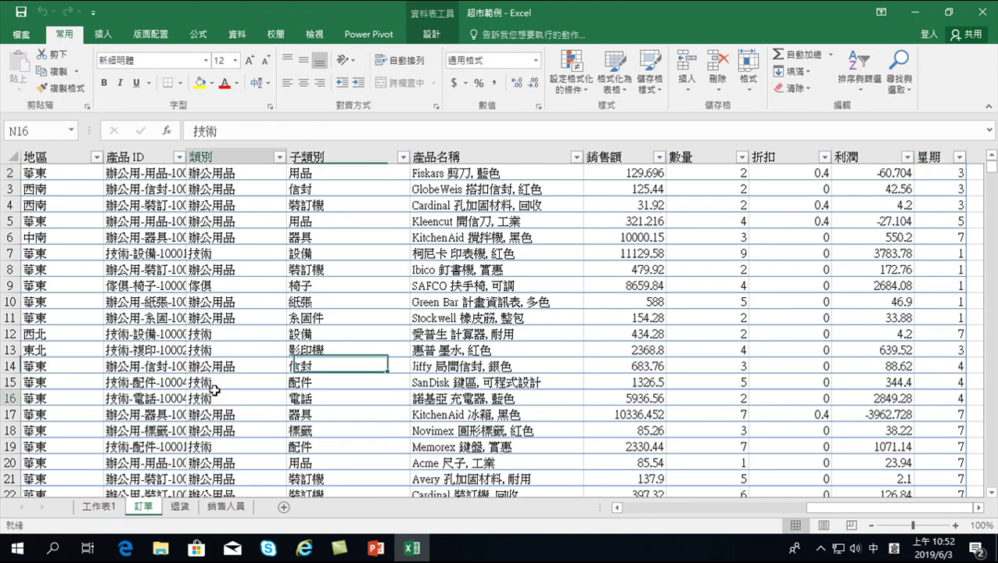
pyautogui.click(102, 35)
pyautogui.click(25, 69)
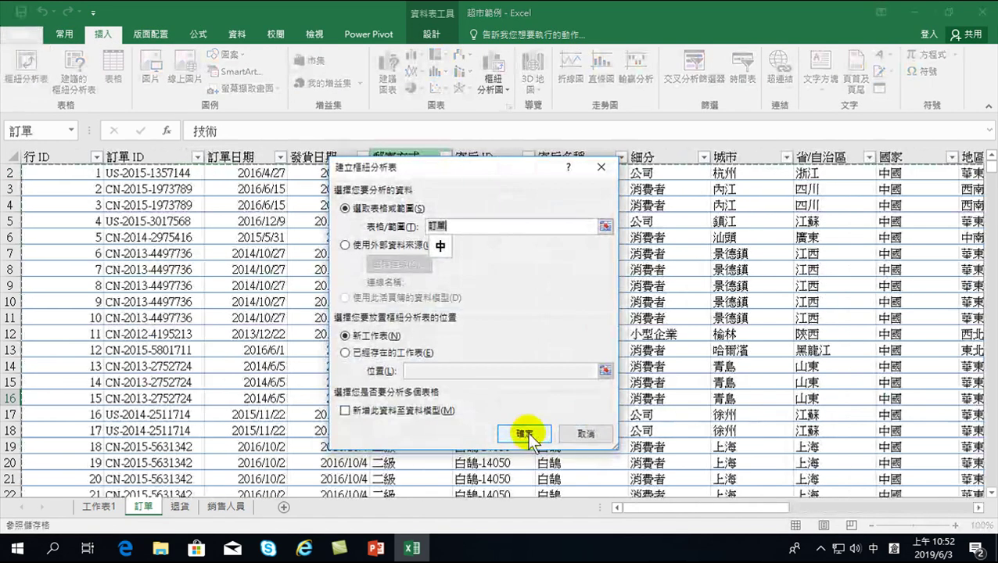
pyautogui.click(525, 434)
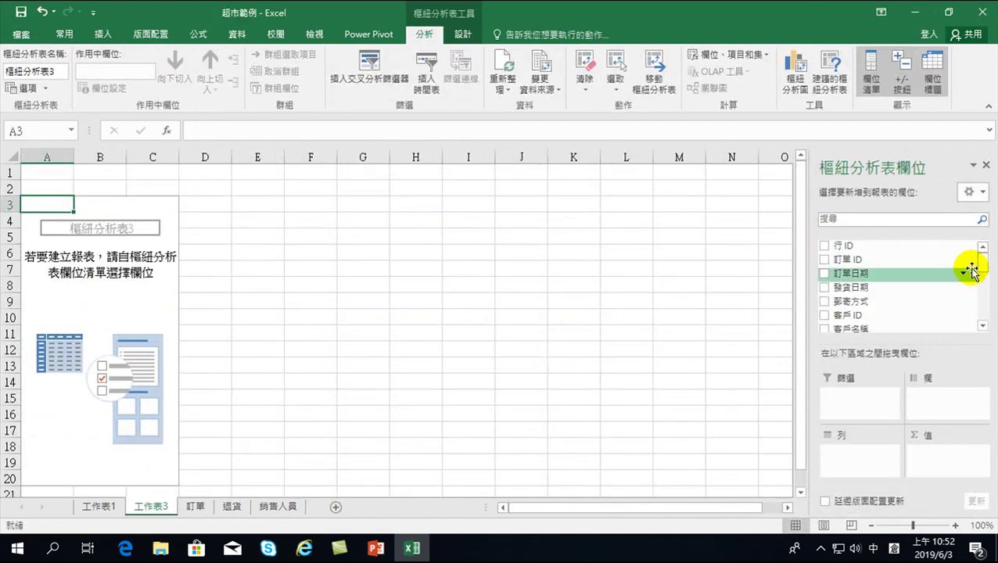
pyautogui.moveTo(980, 263); pyautogui.dragTo(980, 317)
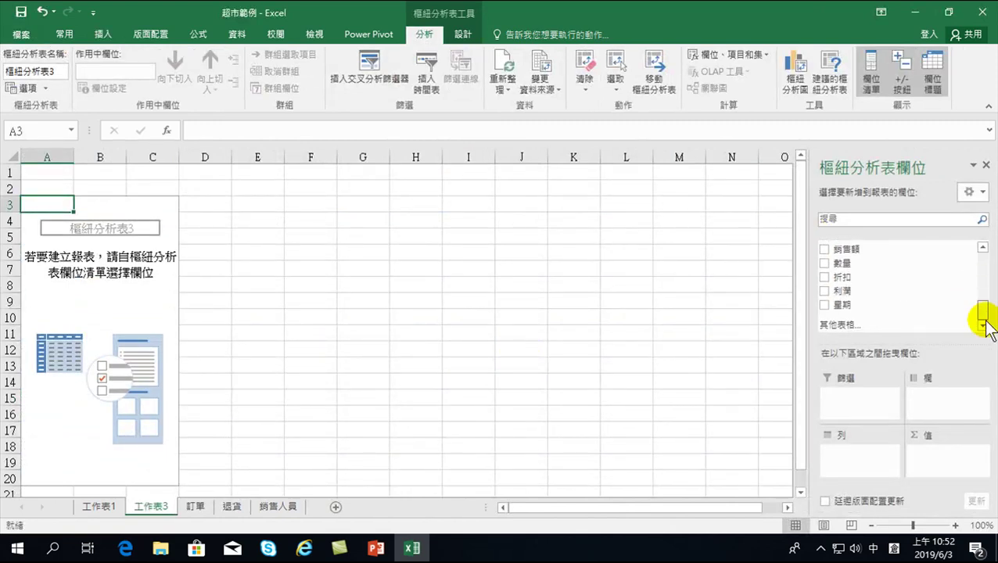
pyautogui.click(824, 305)
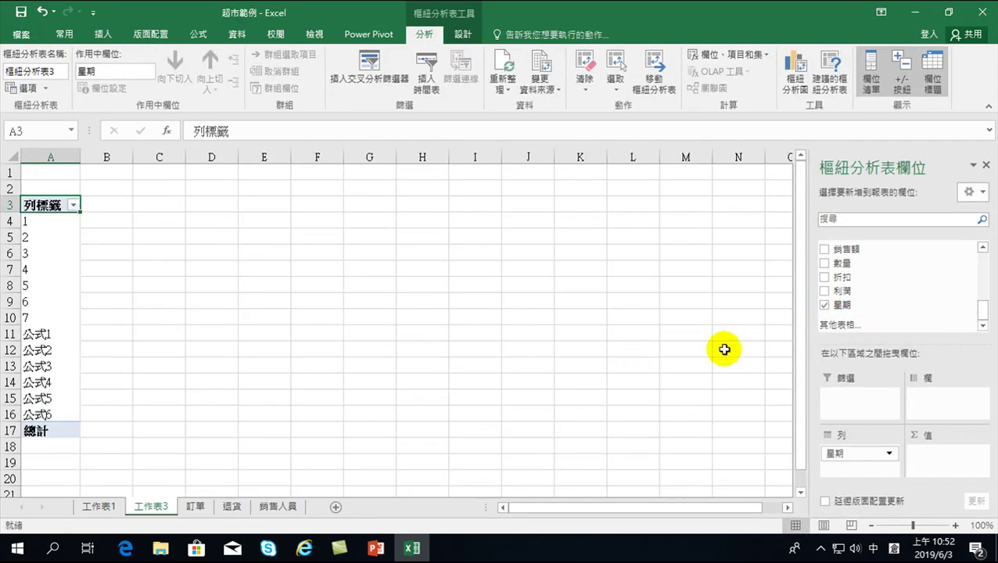
pyautogui.moveTo(982, 317); pyautogui.dragTo(982, 340)
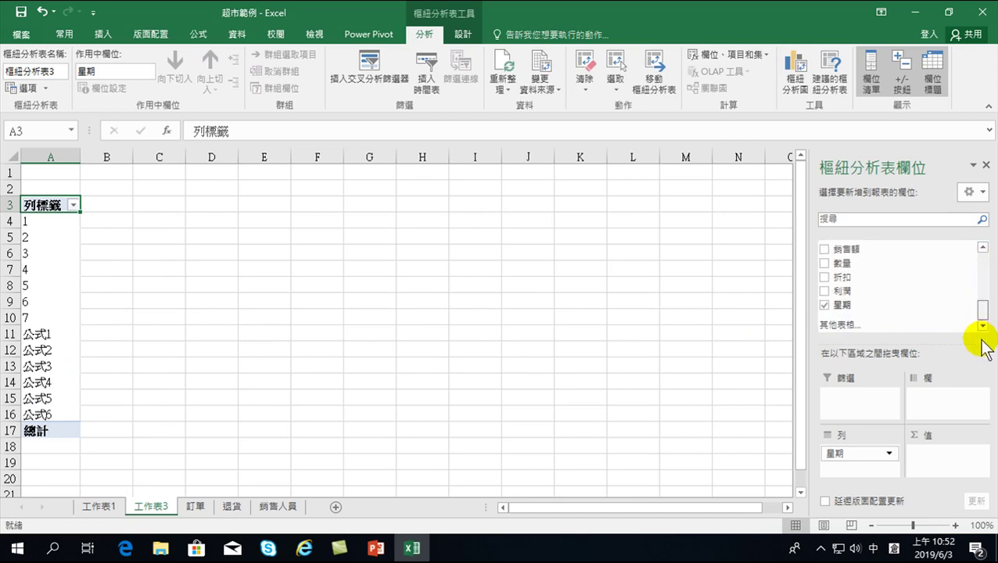
# - Select the 公式1–公式6 row labels, then switch to 工作表1
pyautogui.click(48, 352)
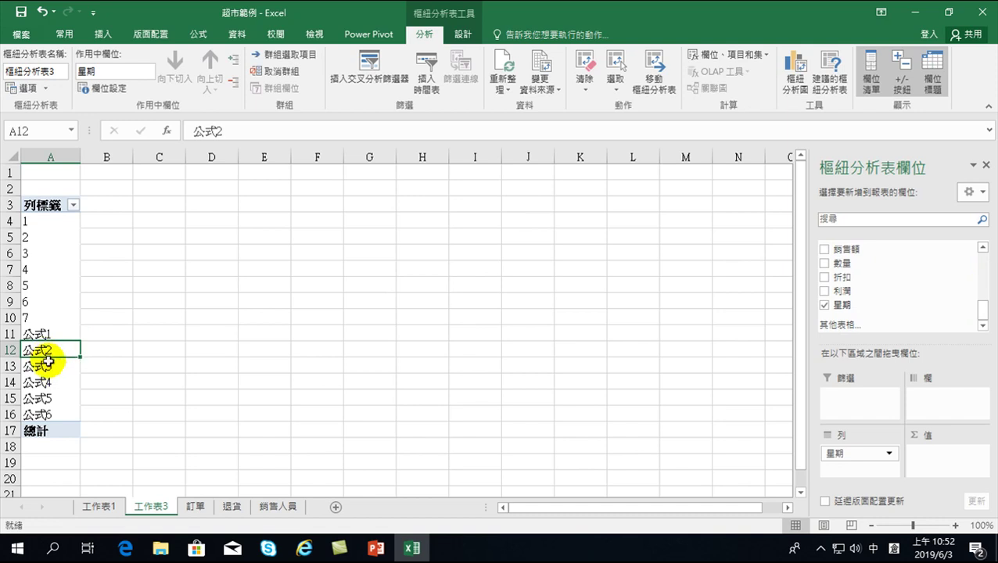
pyautogui.click(42, 334)
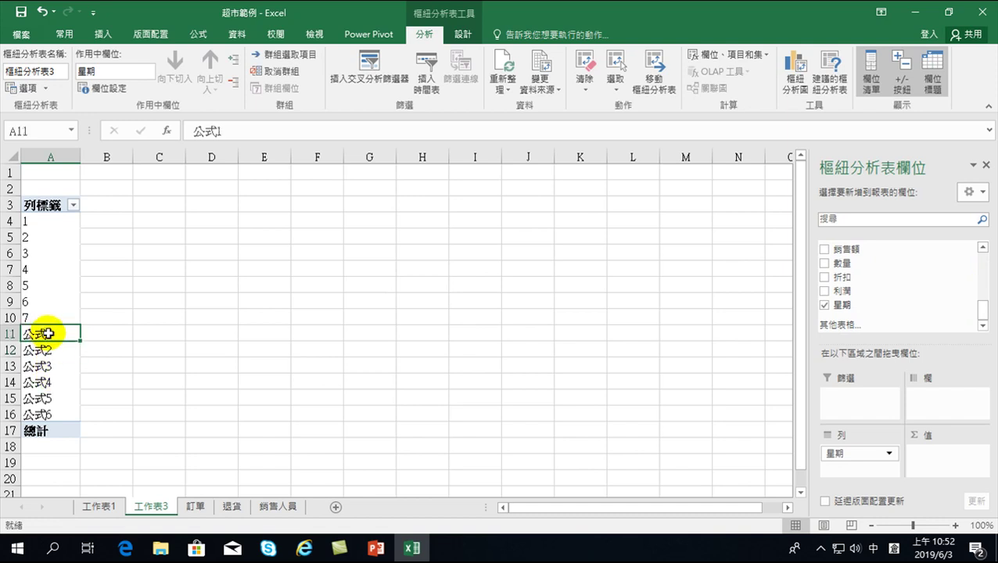
pyautogui.moveTo(49, 338); pyautogui.dragTo(56, 404)
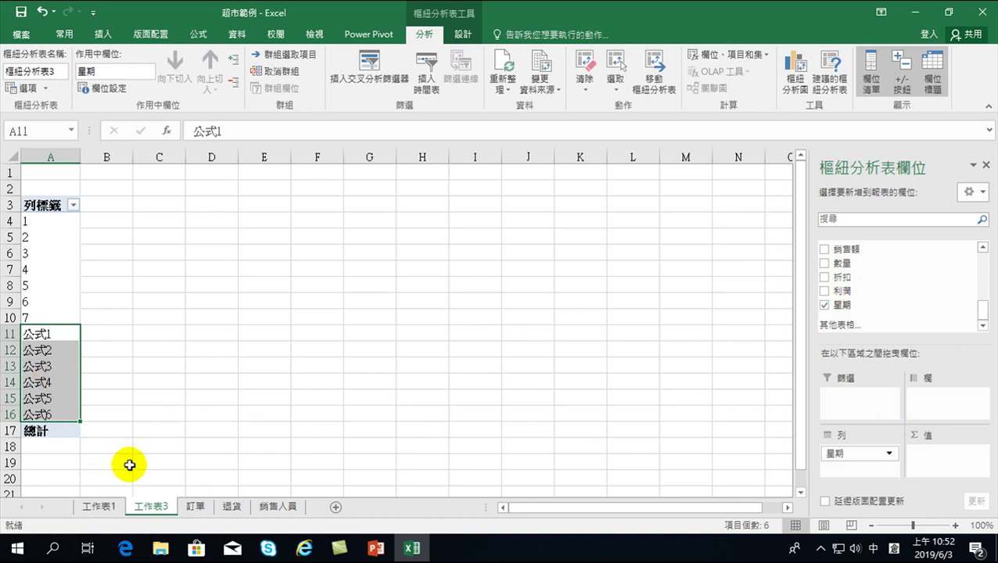
pyautogui.click(102, 505)
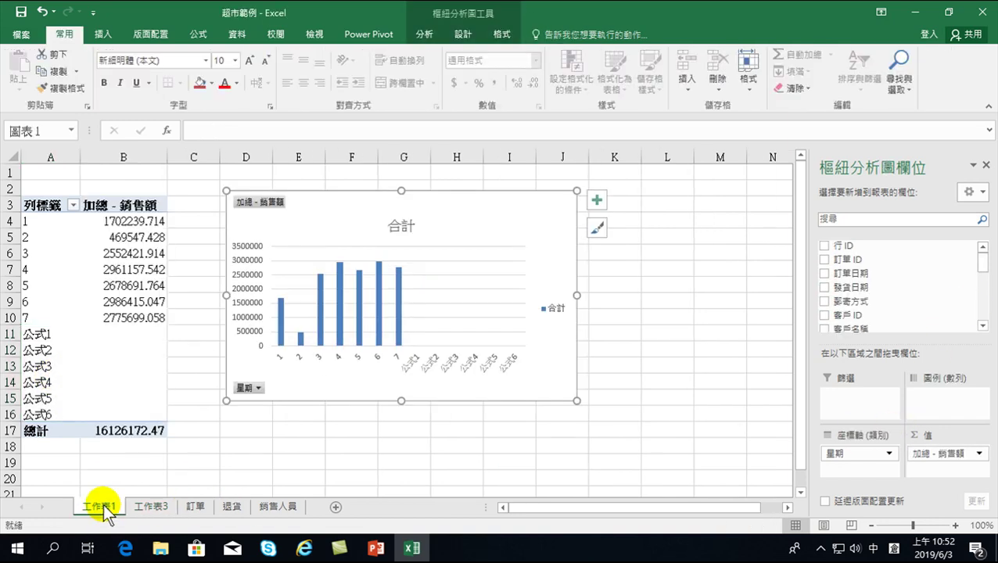
# - Delete sheets 工作表1 and 工作表3, returning to cell B16 of the 訂單 table
pyautogui.rightClick(102, 504)
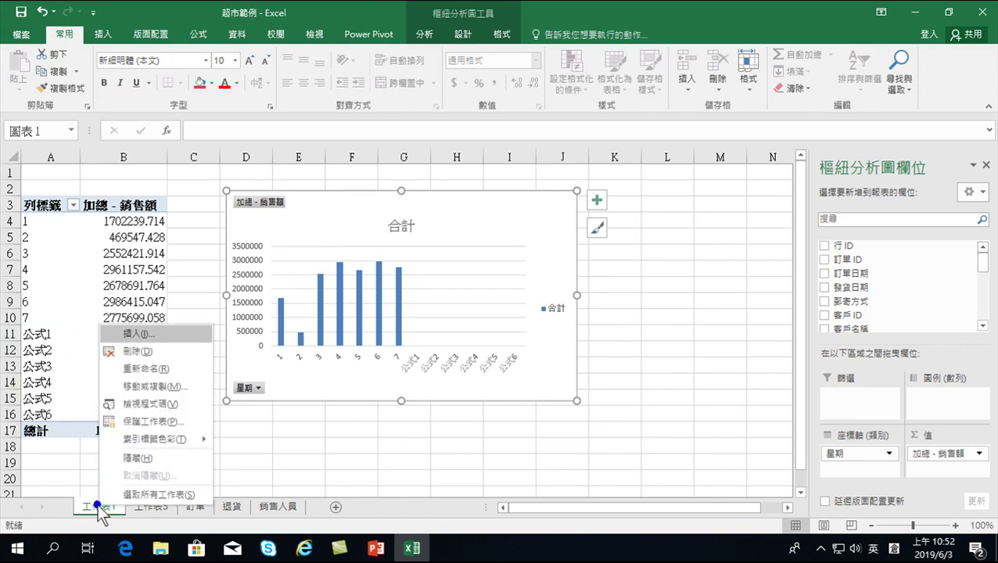
pyautogui.click(139, 352)
pyautogui.click(468, 313)
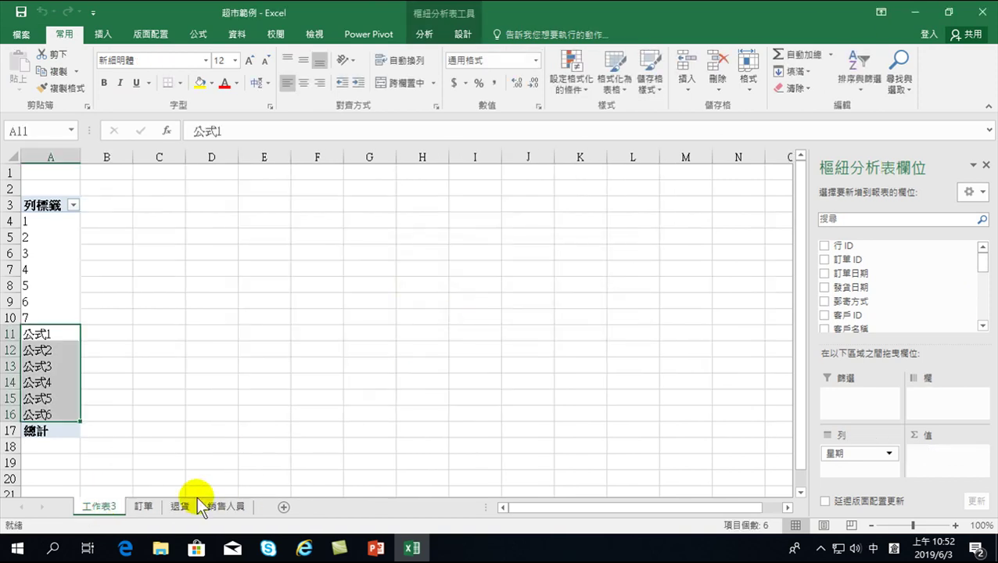
pyautogui.rightClick(108, 505)
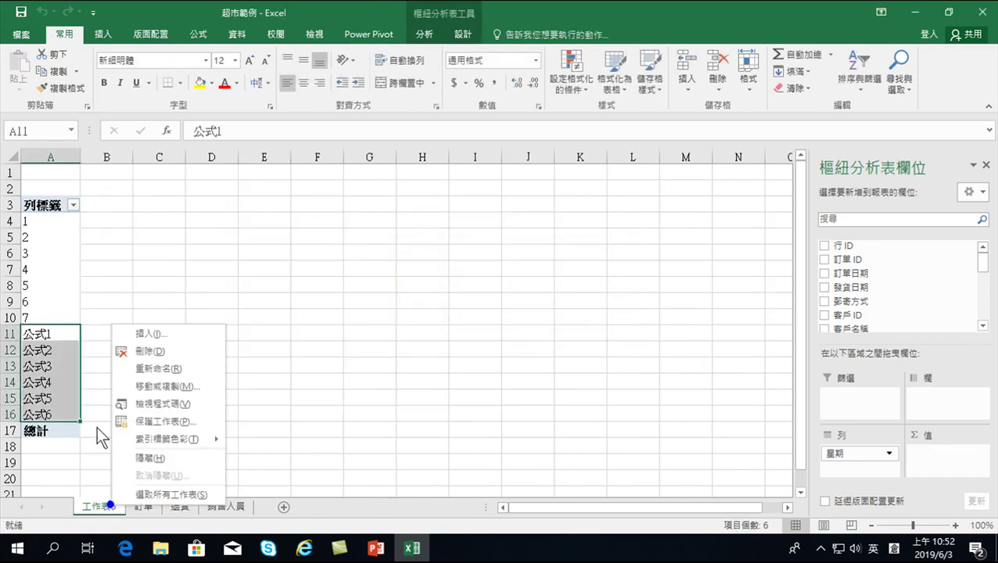
pyautogui.click(148, 354)
pyautogui.click(461, 314)
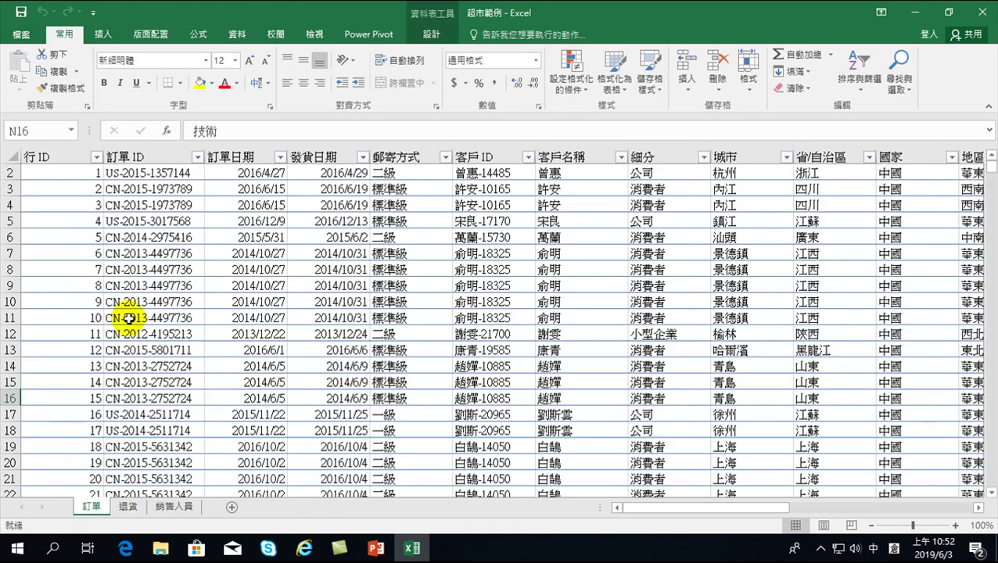
pyautogui.click(144, 395)
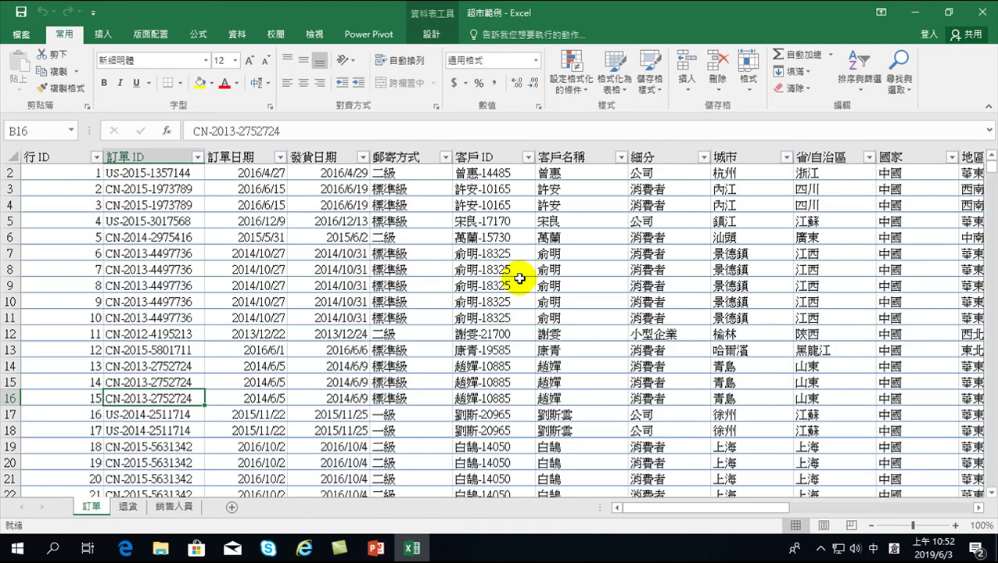
# - Insert a PivotTable of the 訂單 data on a new sheet with 星期 as rows and summed 銷售額
pyautogui.click(104, 34)
pyautogui.click(31, 57)
pyautogui.click(537, 436)
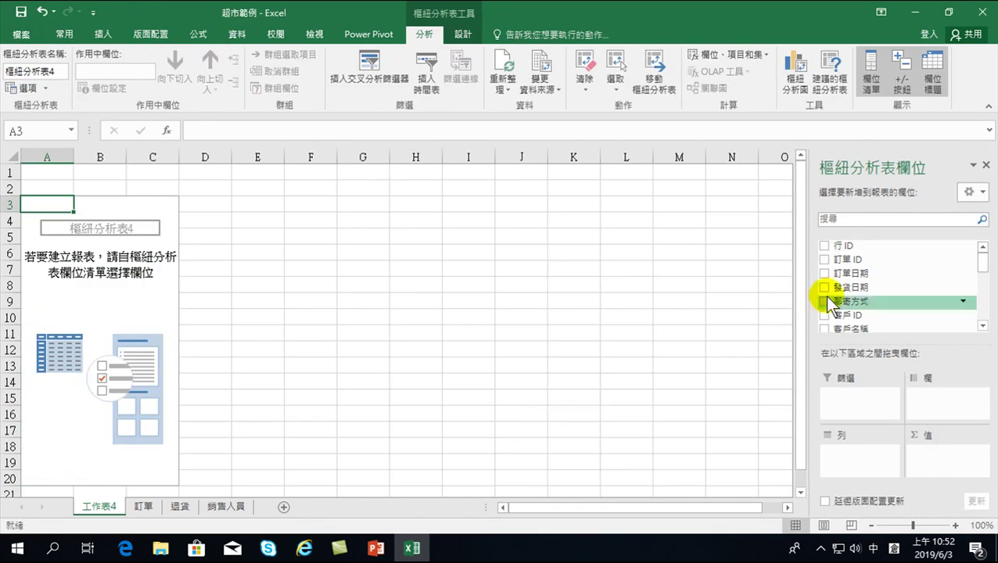
pyautogui.moveTo(983, 263); pyautogui.dragTo(982, 318)
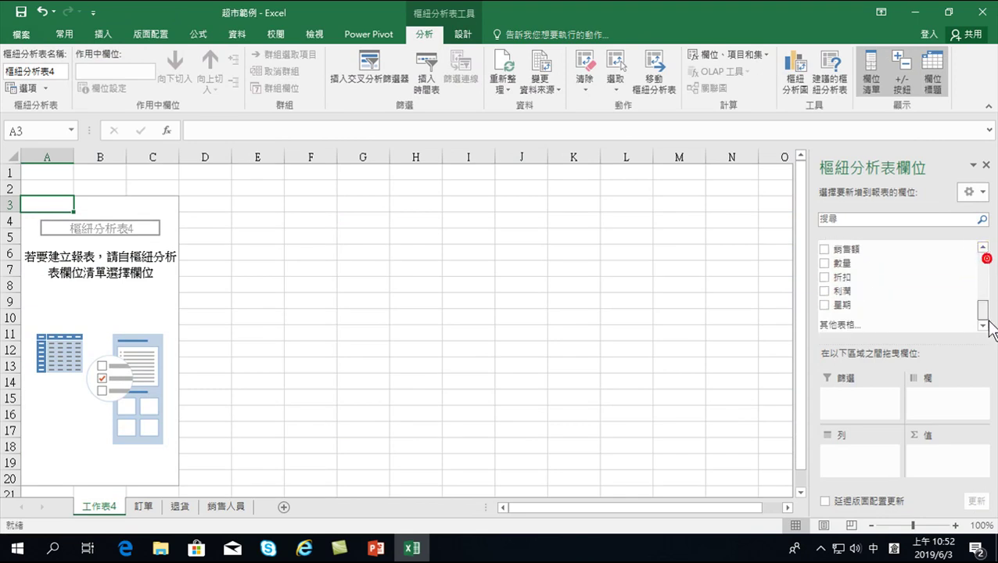
pyautogui.click(824, 305)
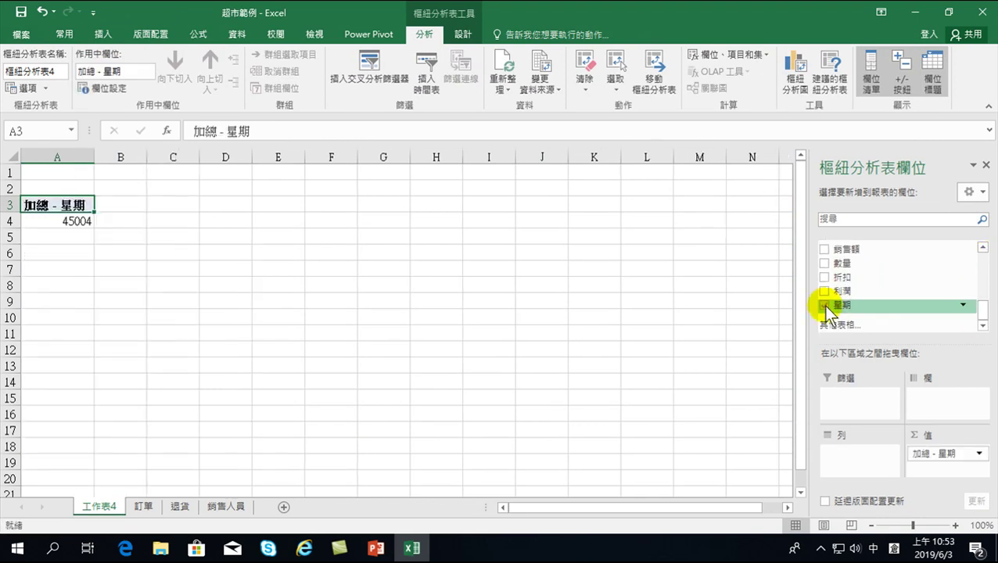
pyautogui.moveTo(931, 454); pyautogui.dragTo(869, 455)
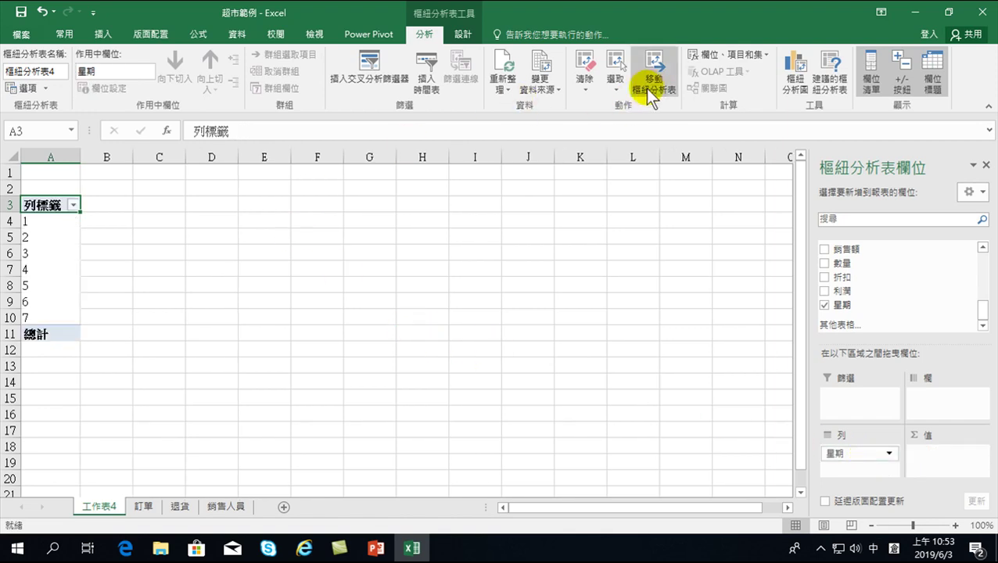
pyautogui.click(826, 250)
# - Add a clustered column pivot chart, then select the pivot range A3:B10
pyautogui.click(796, 70)
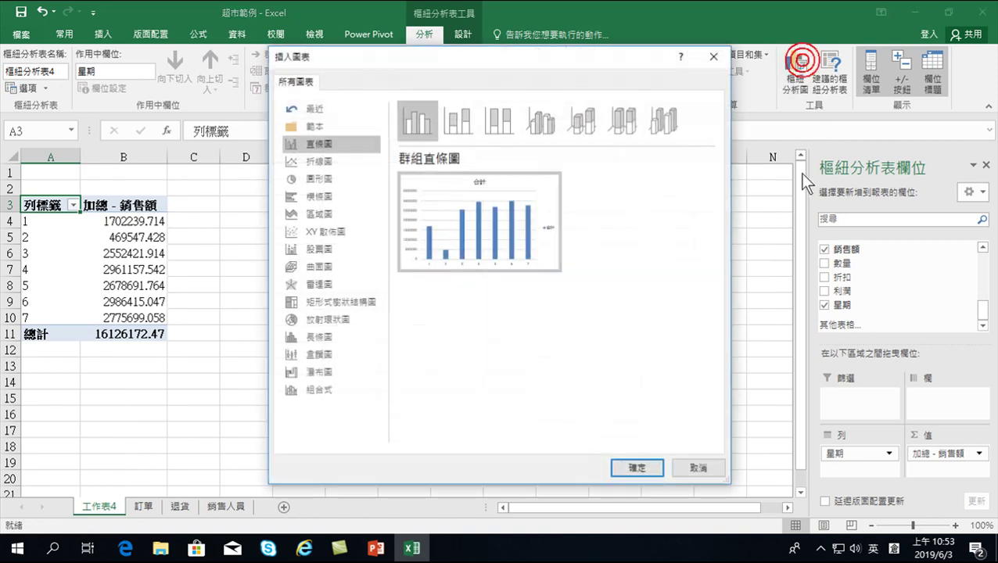
pyautogui.click(636, 467)
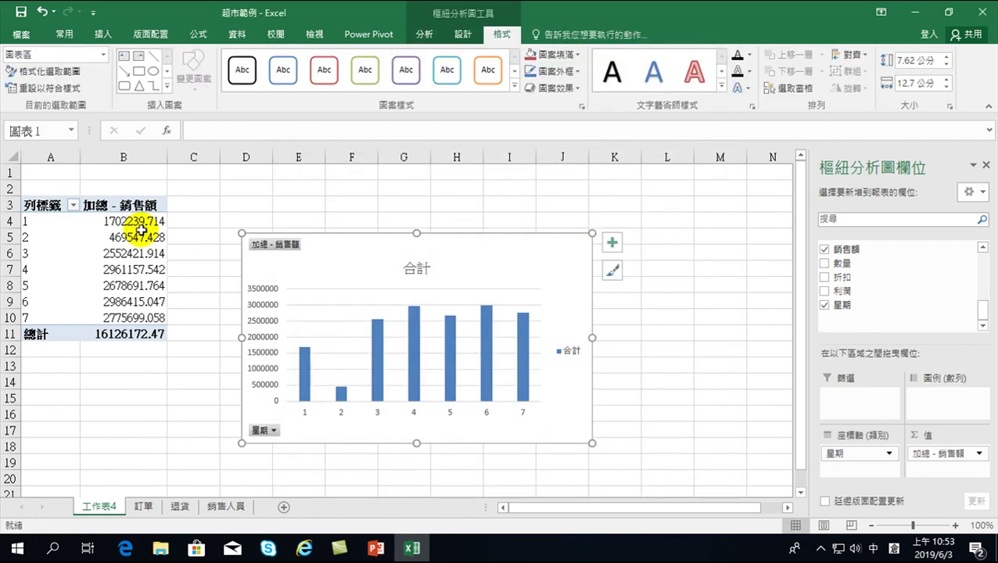
pyautogui.click(49, 221)
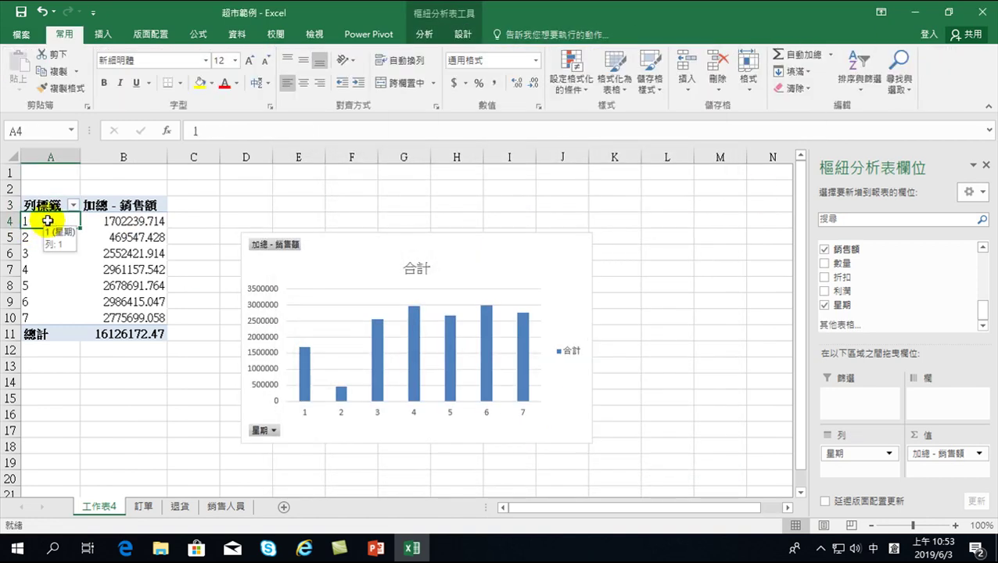
pyautogui.moveTo(44, 204); pyautogui.dragTo(115, 311)
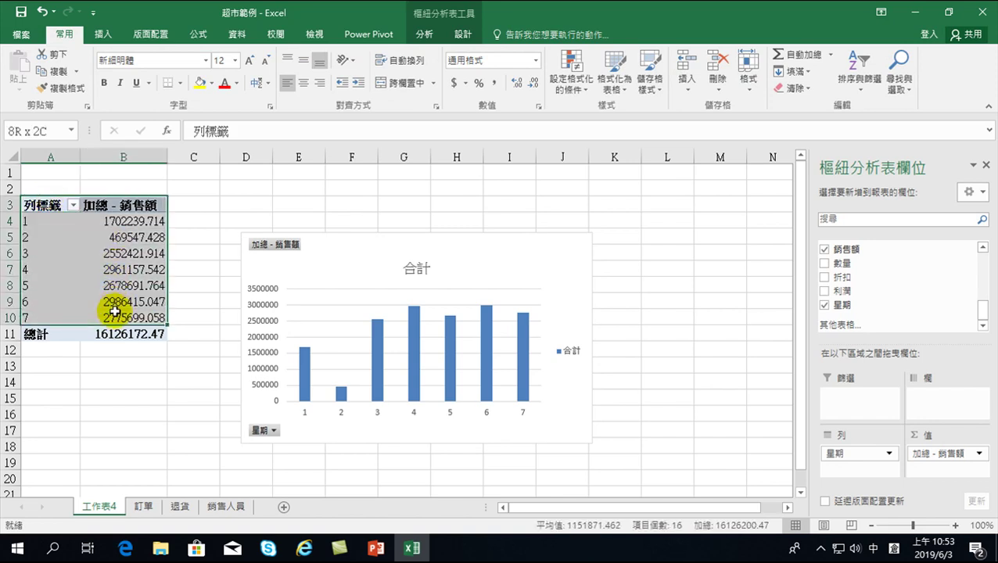
# - Copy pivot range A3:B10 and paste it at L3 as values only
pyautogui.rightClick(115, 268)
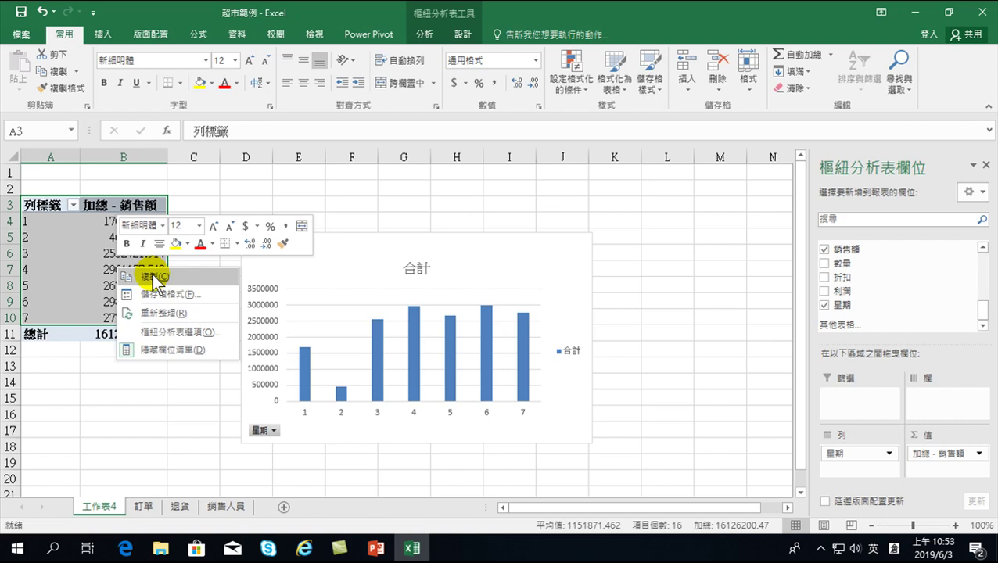
pyautogui.click(153, 277)
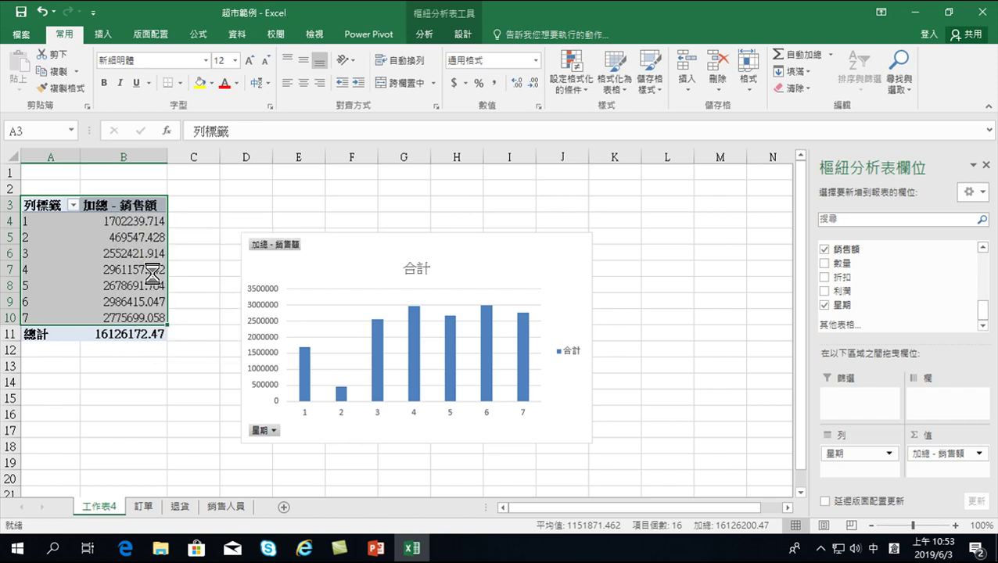
pyautogui.rightClick(671, 206)
pyautogui.click(704, 281)
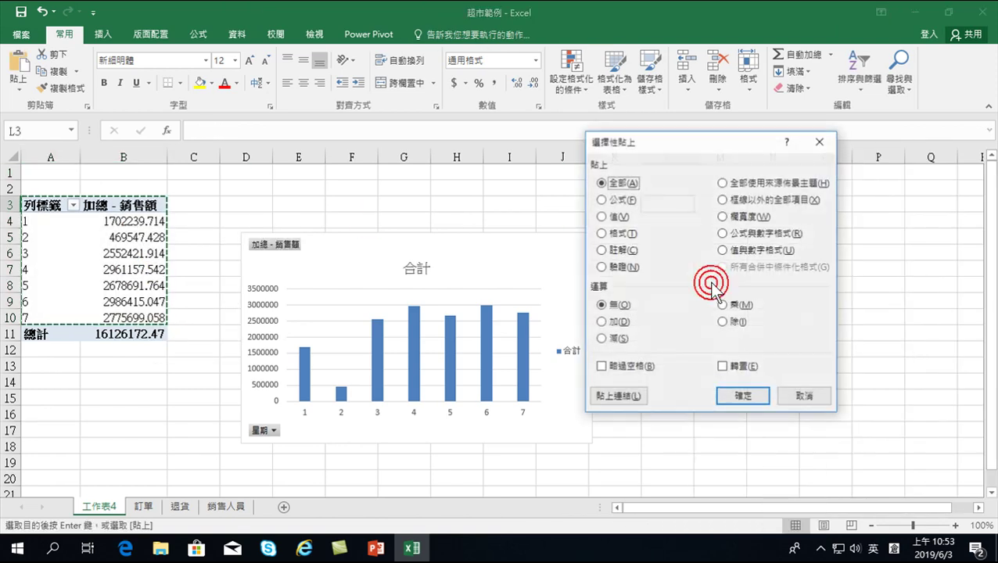
pyautogui.click(745, 396)
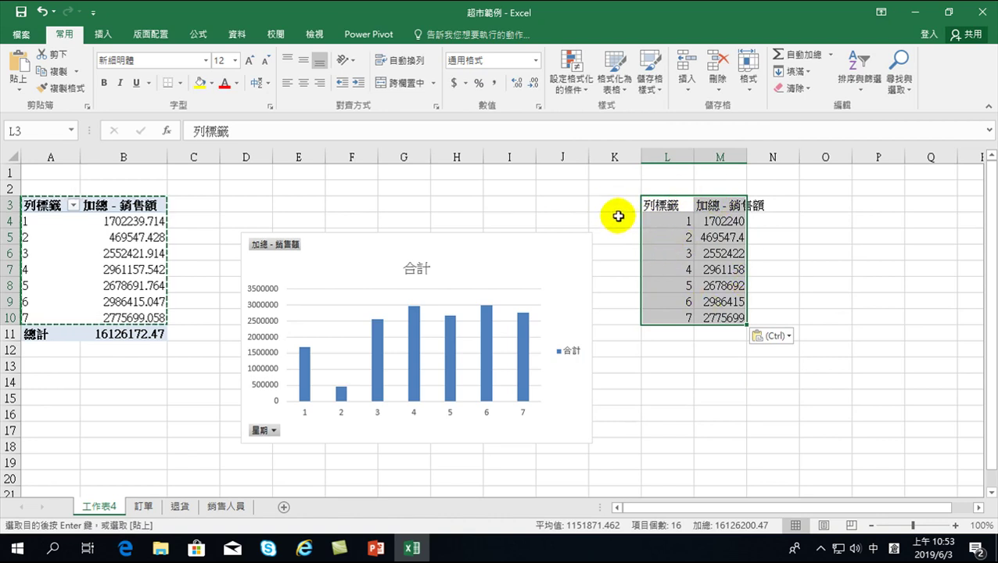
# - Insert a clustered column chart of L3:M10 and drag it beside the copied data
pyautogui.click(100, 35)
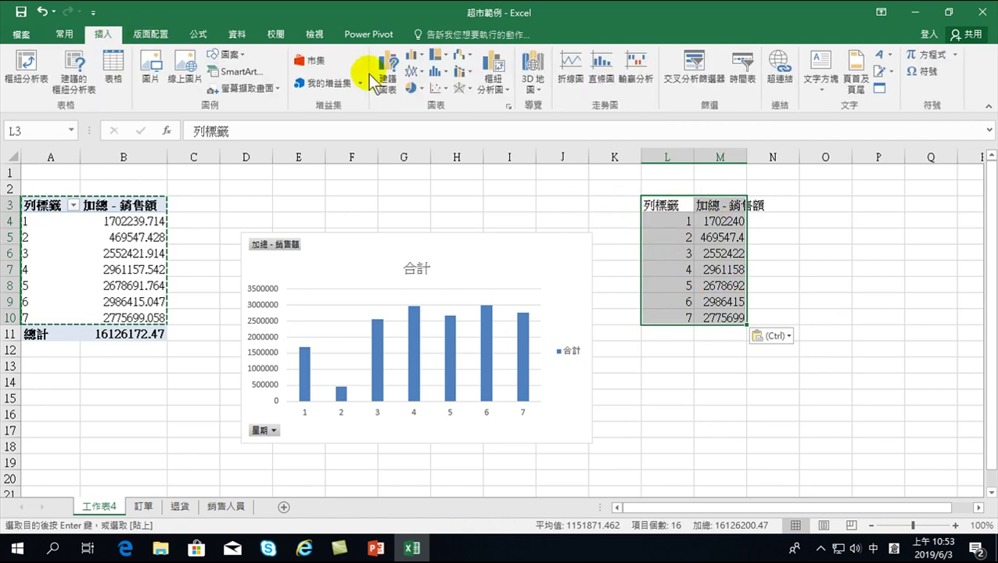
pyautogui.click(414, 56)
pyautogui.click(423, 107)
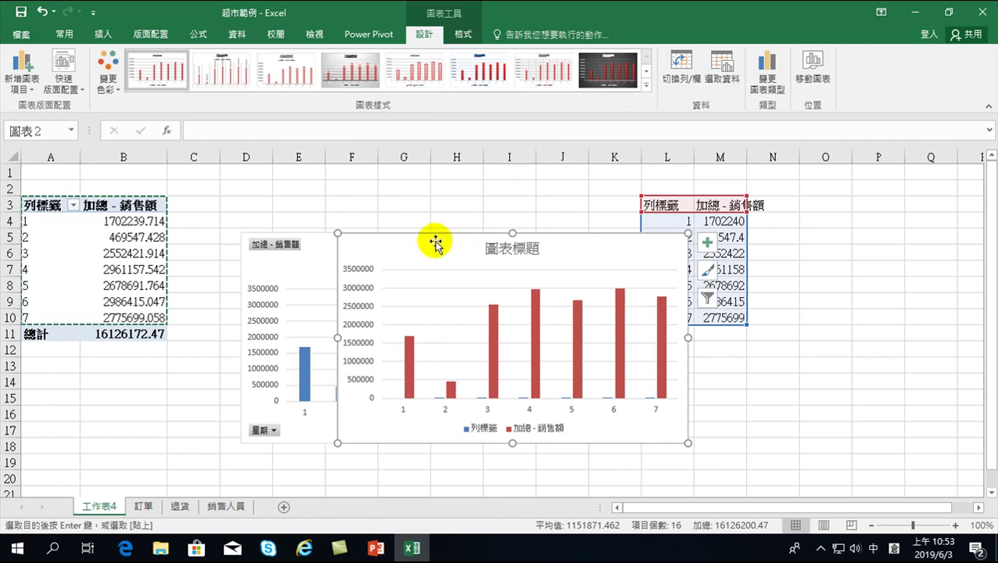
pyautogui.moveTo(434, 245); pyautogui.dragTo(837, 226)
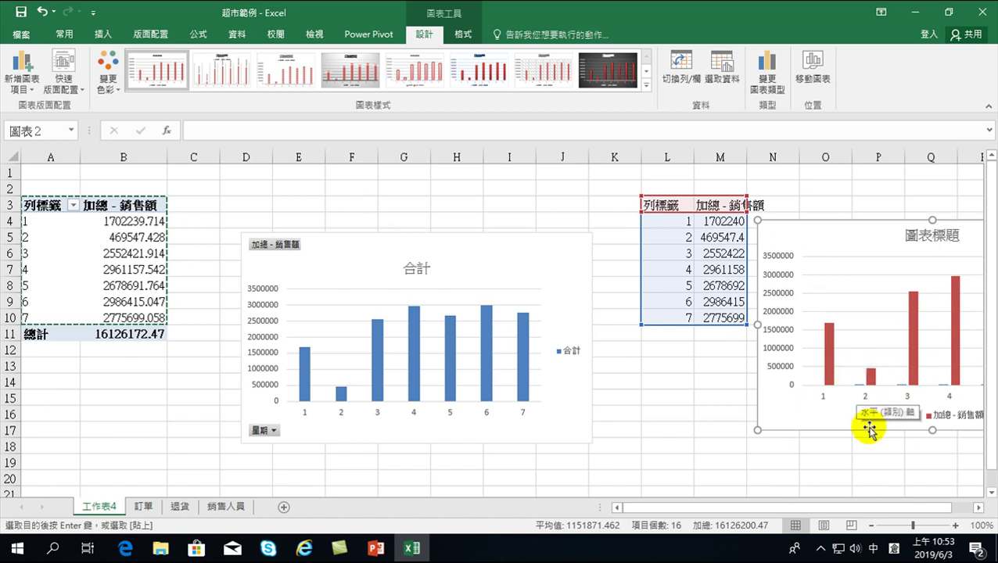
pyautogui.moveTo(857, 508); pyautogui.dragTo(947, 518)
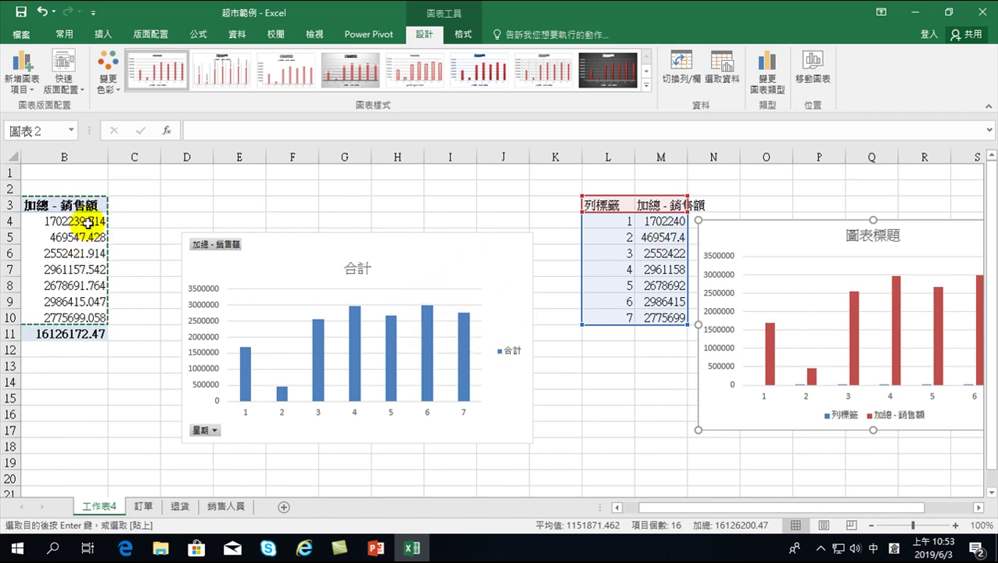
pyautogui.click(141, 507)
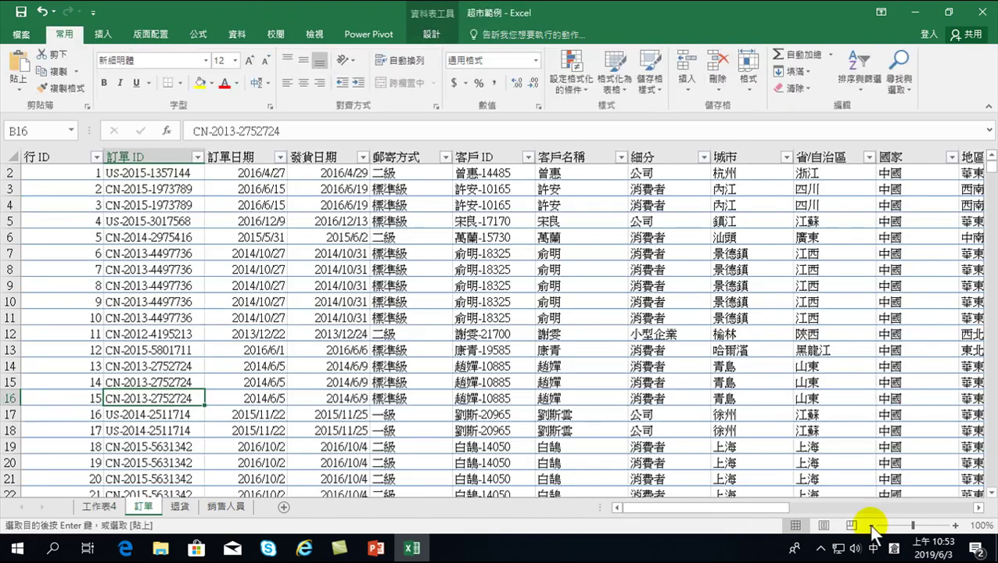
pyautogui.moveTo(738, 501); pyautogui.dragTo(940, 503)
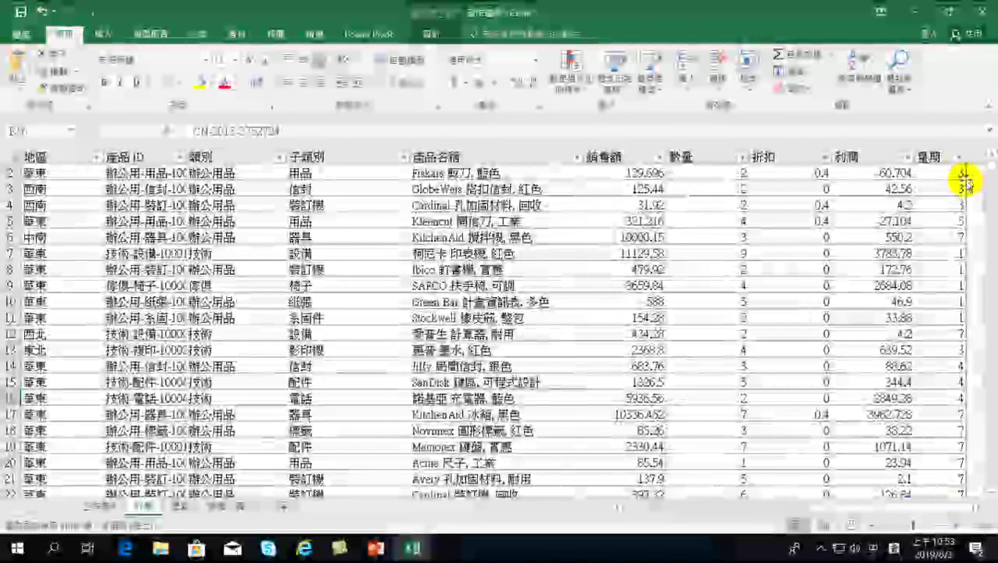
pyautogui.click(958, 174)
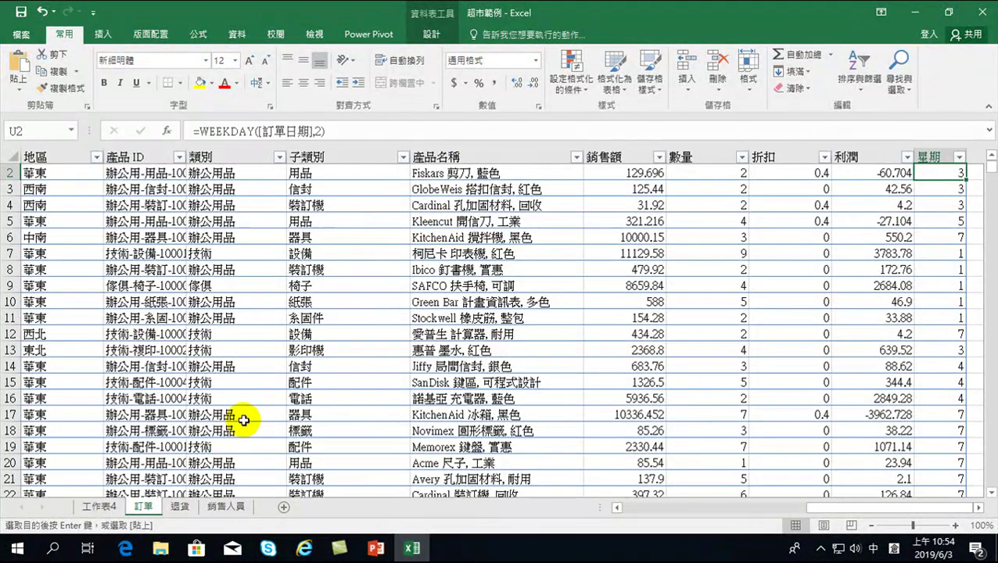
pyautogui.click(107, 506)
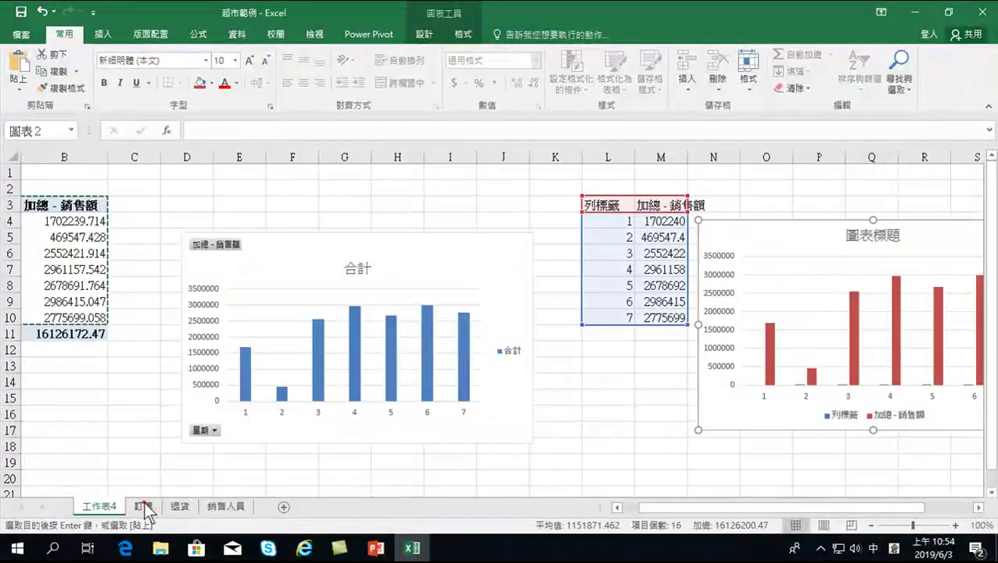
pyautogui.click(145, 506)
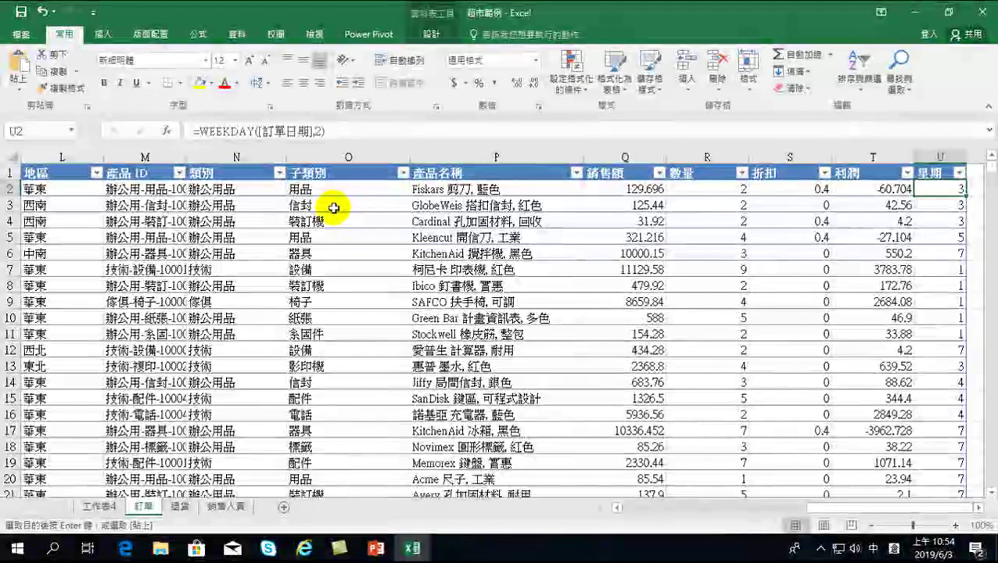
pyautogui.moveTo(818, 508); pyautogui.dragTo(622, 508)
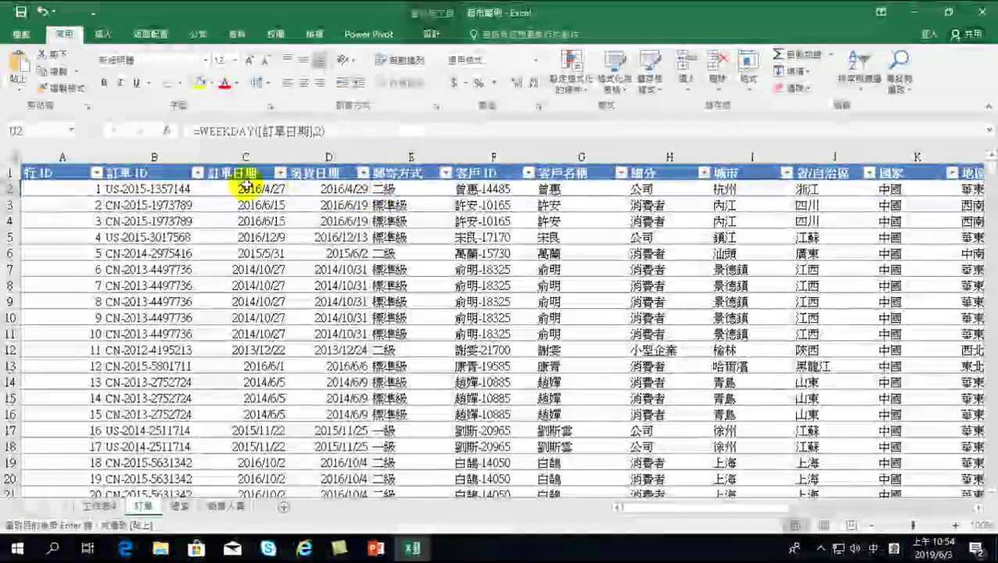
pyautogui.click(49, 171)
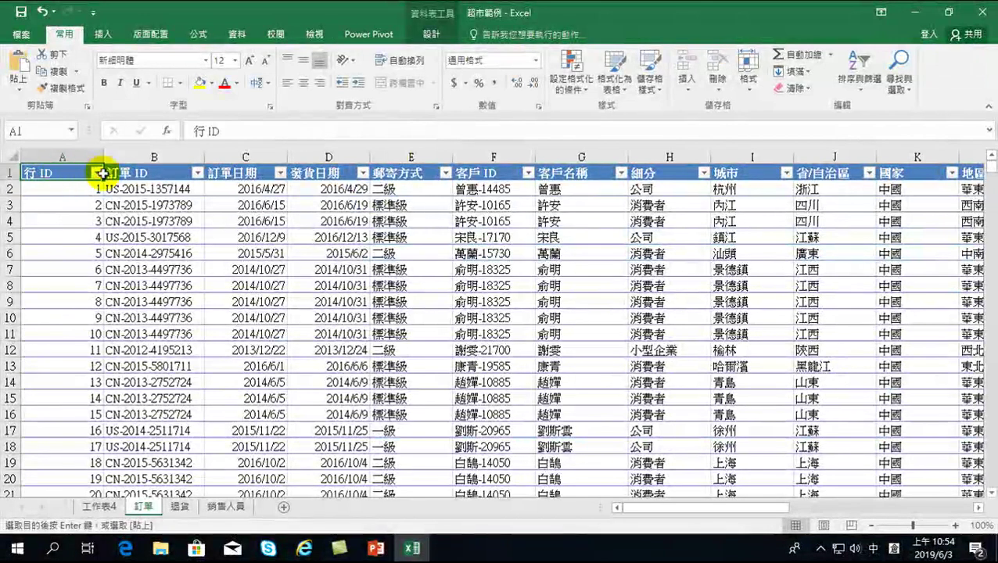
pyautogui.click(144, 173)
pyautogui.click(242, 174)
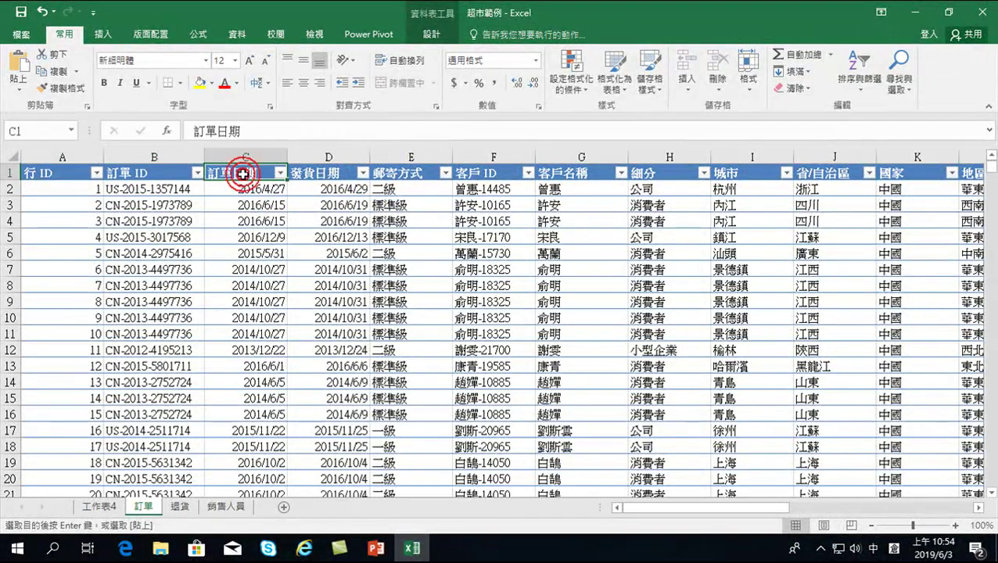
pyautogui.click(322, 172)
pyautogui.click(392, 174)
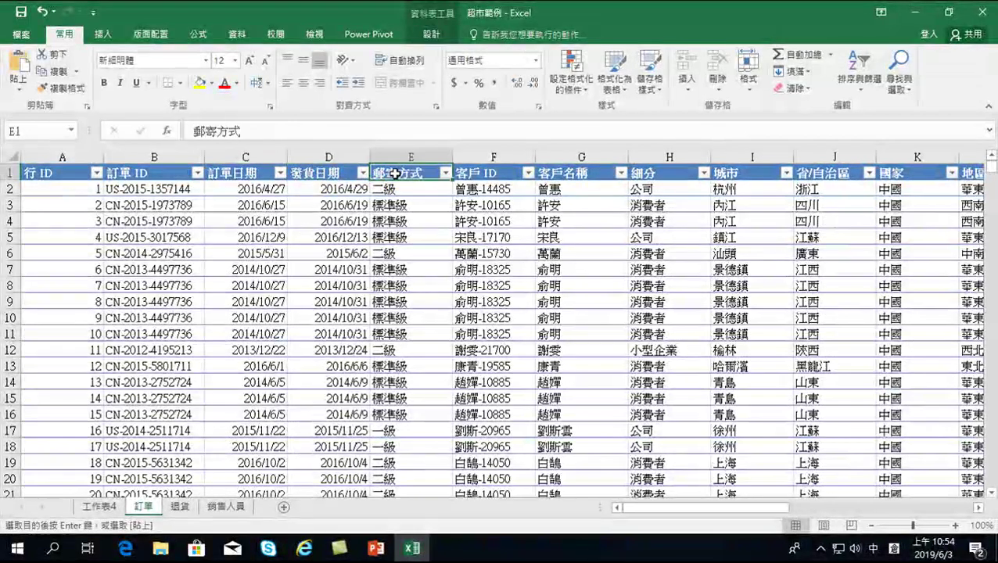
pyautogui.click(491, 173)
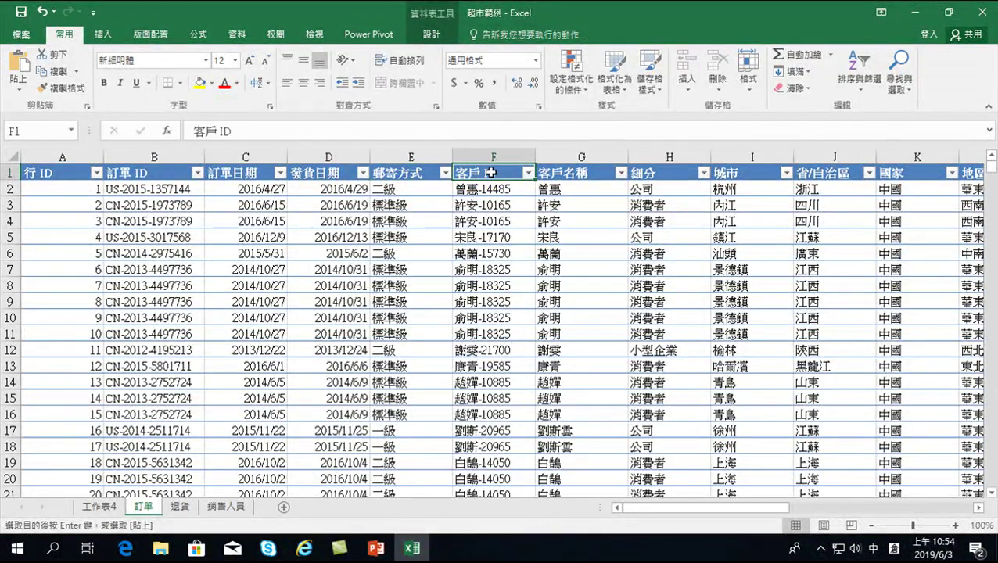
pyautogui.click(571, 172)
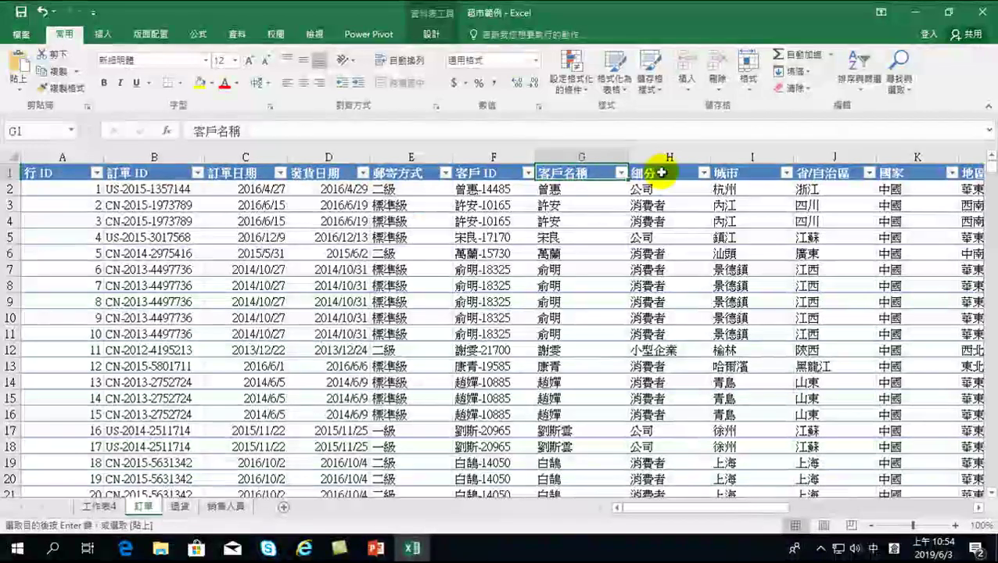
pyautogui.click(664, 172)
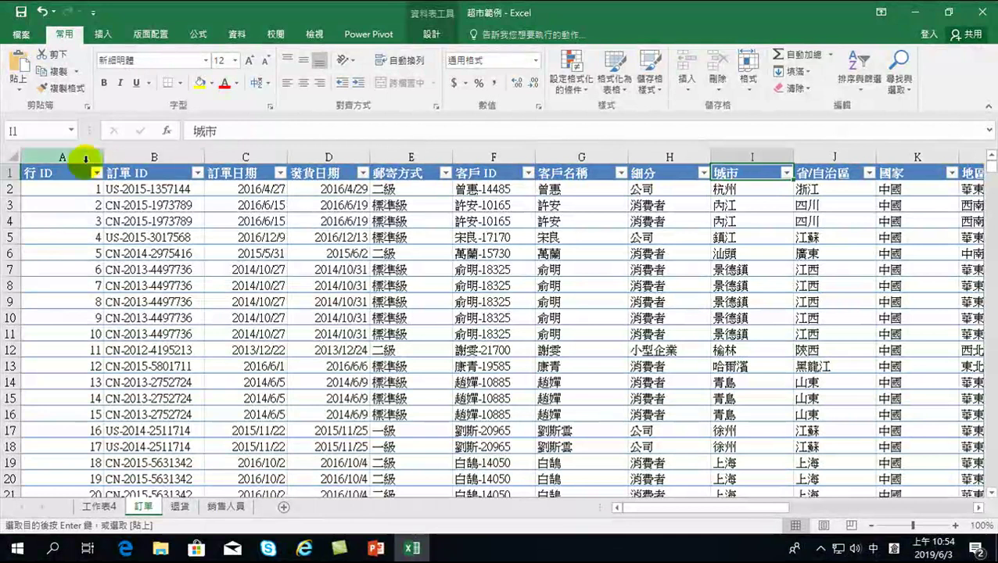
# - Copy the 訂單 header row A1:U1
pyautogui.moveTo(137, 173); pyautogui.dragTo(859, 174)
pyautogui.rightClick(859, 174)
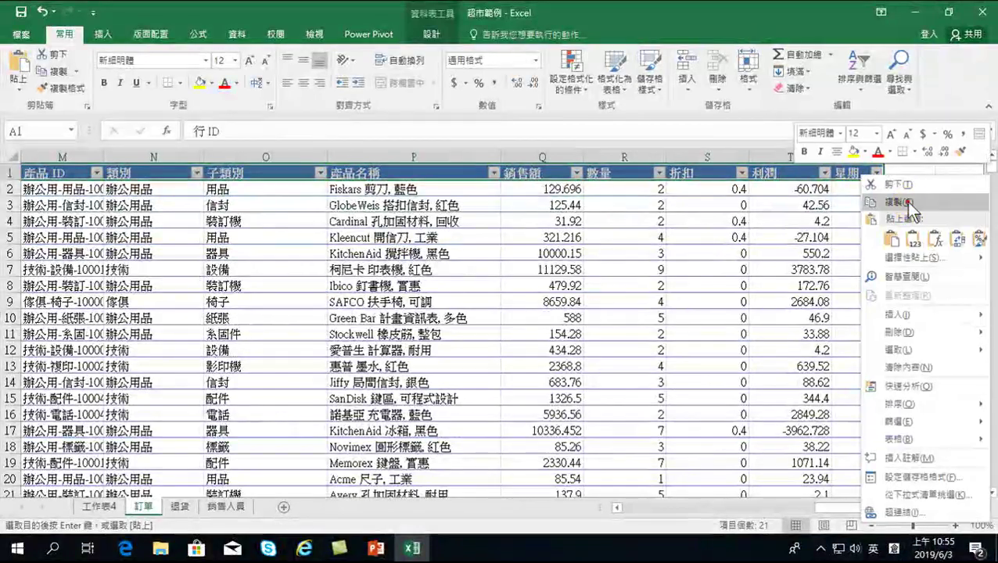
pyautogui.click(906, 196)
pyautogui.click(708, 507)
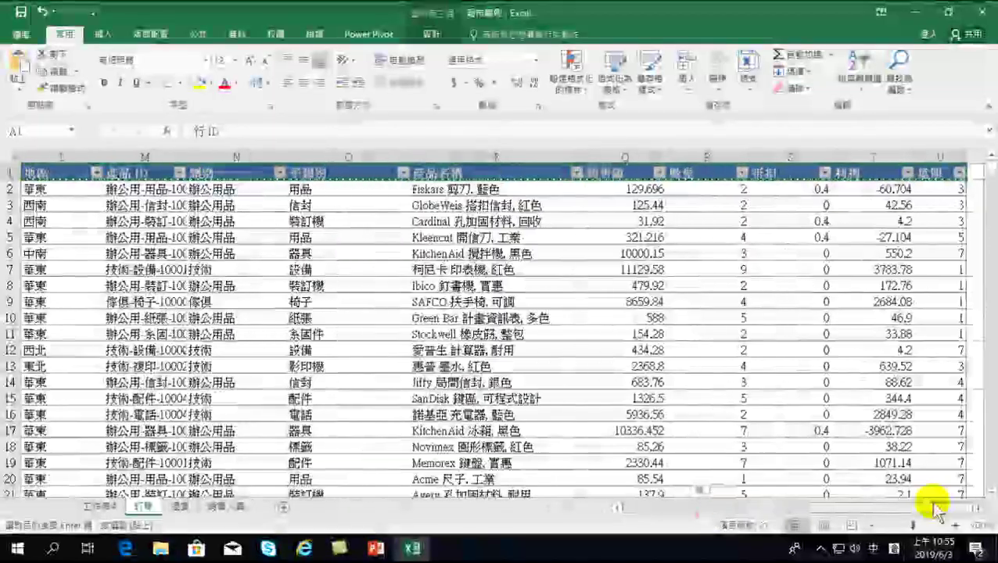
pyautogui.click(977, 506)
pyautogui.moveTo(978, 508); pyautogui.dragTo(979, 510)
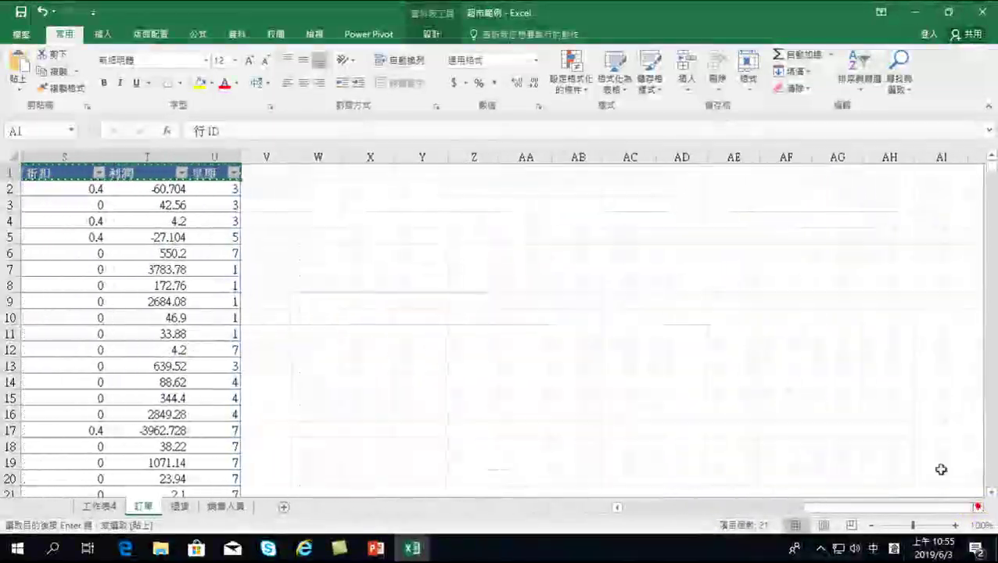
# - Paste the headers at AE1 as transposed values only
pyautogui.click(732, 173)
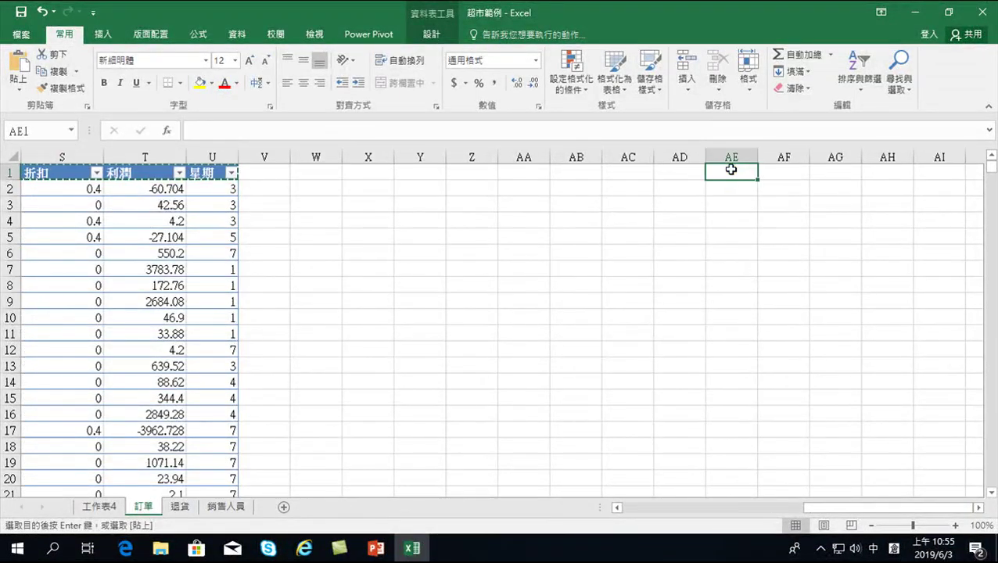
pyautogui.rightClick(731, 173)
pyautogui.click(769, 256)
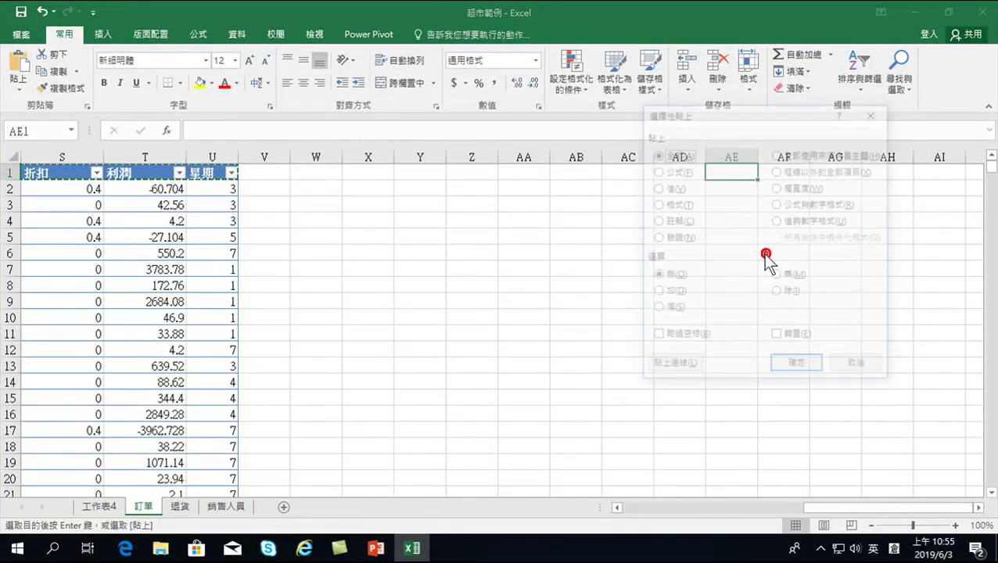
pyautogui.click(661, 188)
pyautogui.click(793, 341)
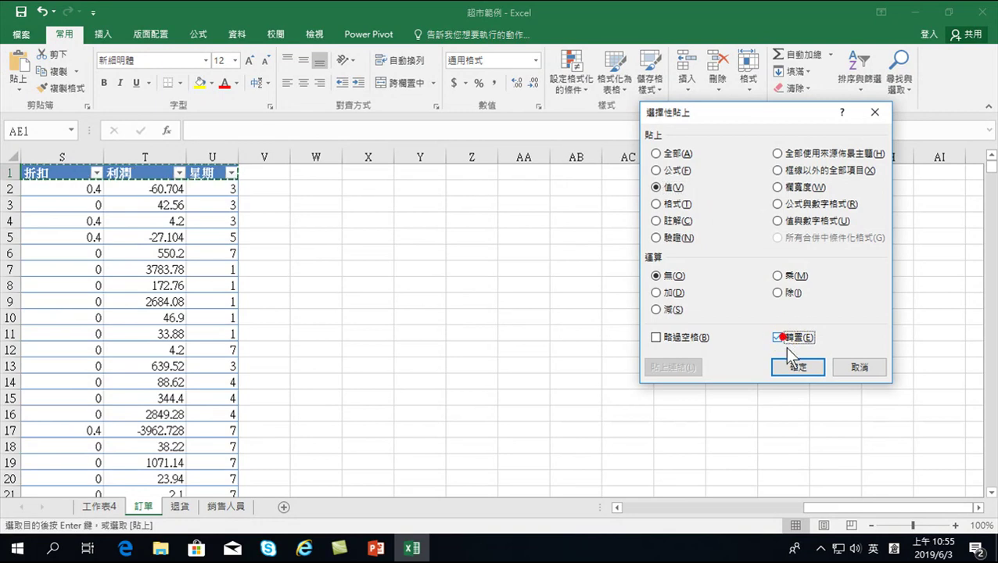
pyautogui.click(798, 367)
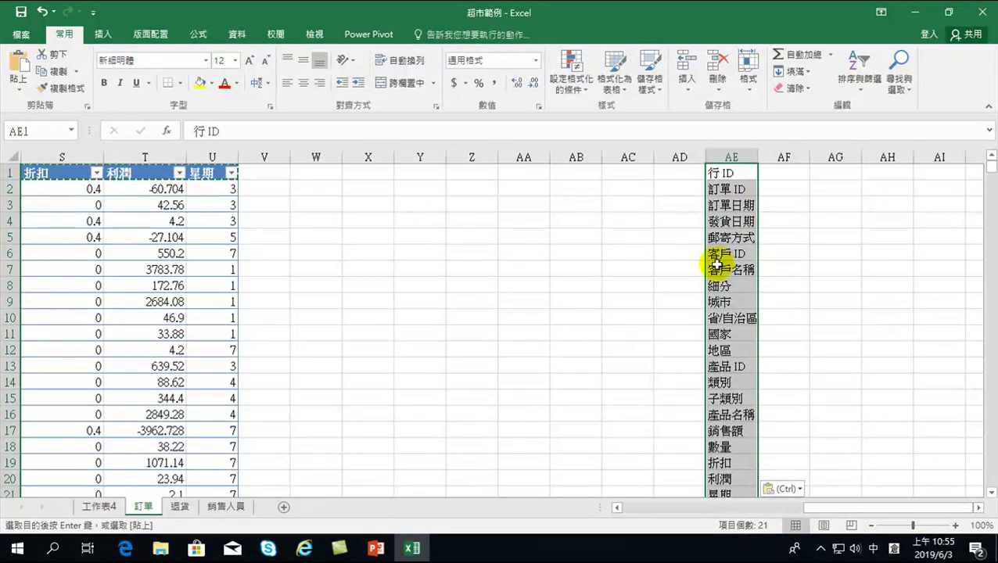
pyautogui.click(783, 174)
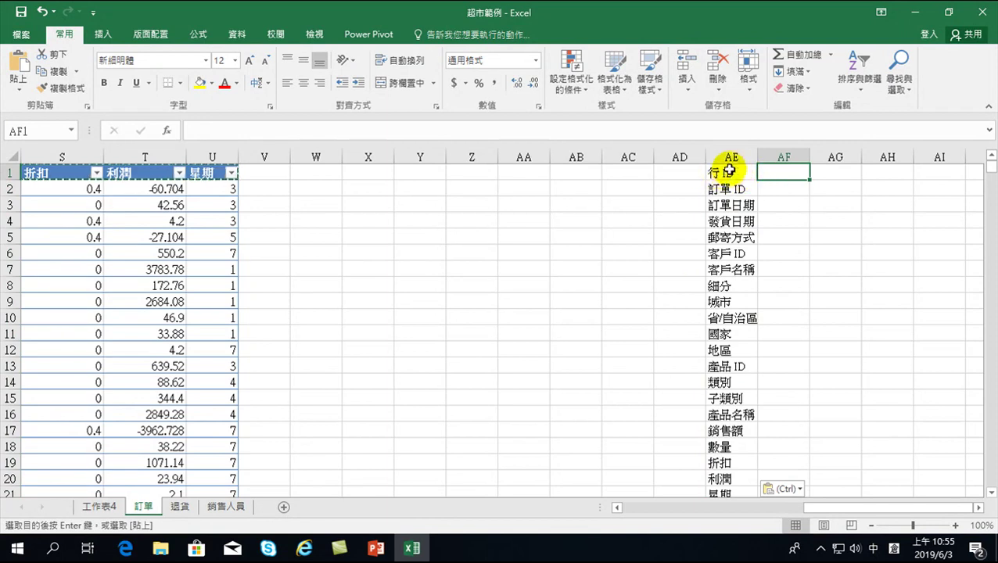
pyautogui.moveTo(831, 507); pyautogui.dragTo(606, 507)
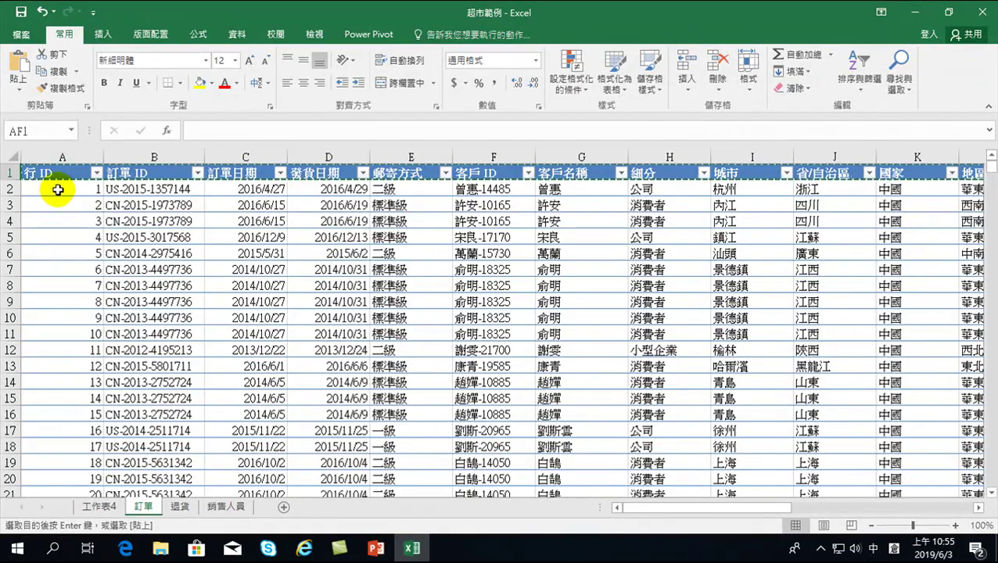
pyautogui.moveTo(629, 508); pyautogui.dragTo(884, 506)
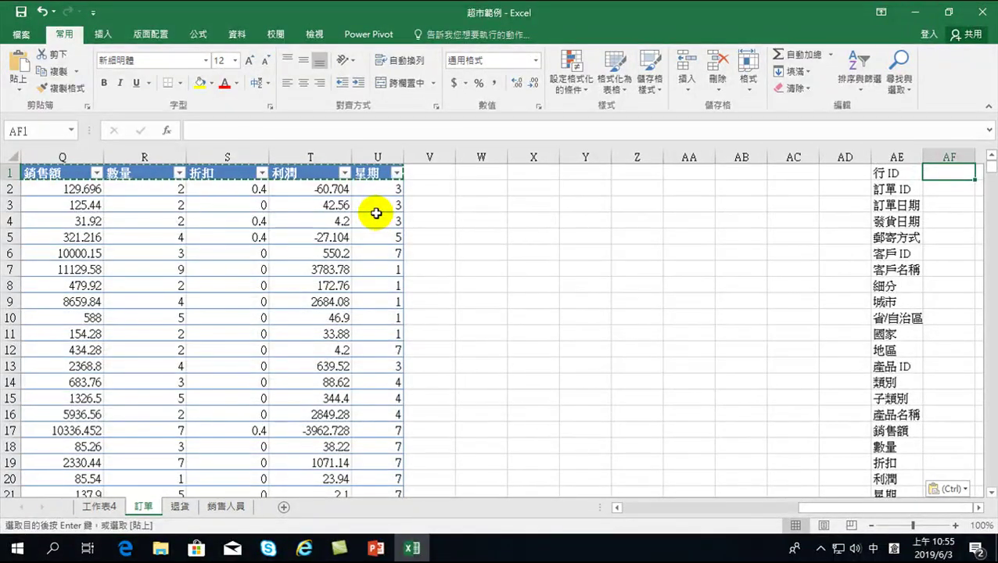
pyautogui.moveTo(794, 508); pyautogui.dragTo(725, 507)
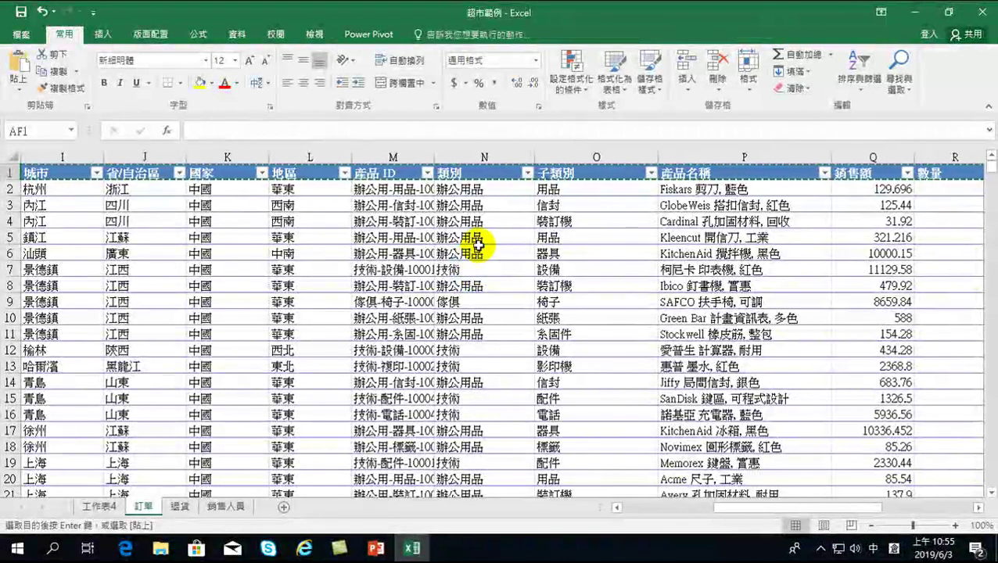
pyautogui.moveTo(770, 507); pyautogui.dragTo(825, 503)
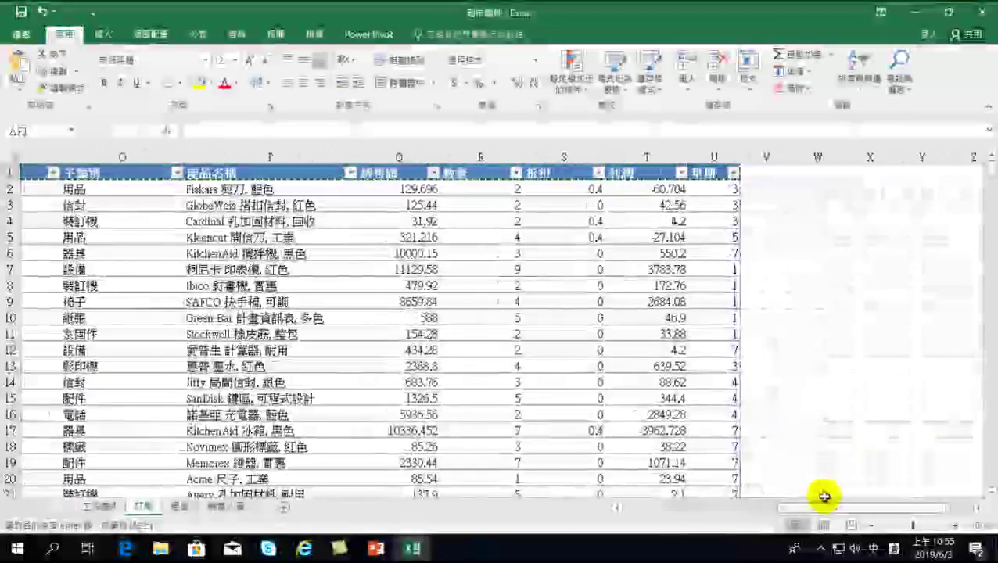
pyautogui.click(675, 195)
pyautogui.moveTo(672, 189); pyautogui.dragTo(680, 398)
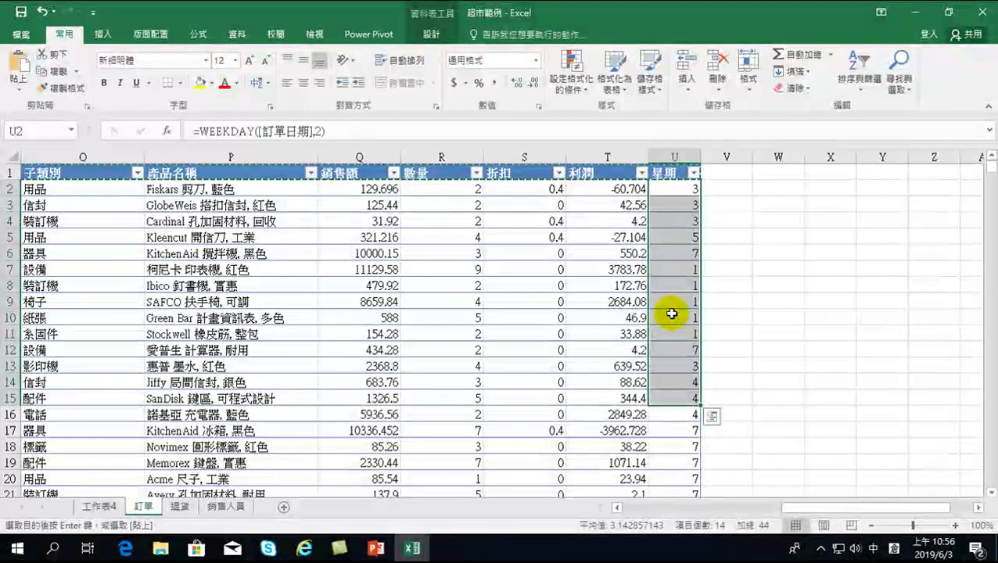
pyautogui.moveTo(675, 188); pyautogui.dragTo(681, 494)
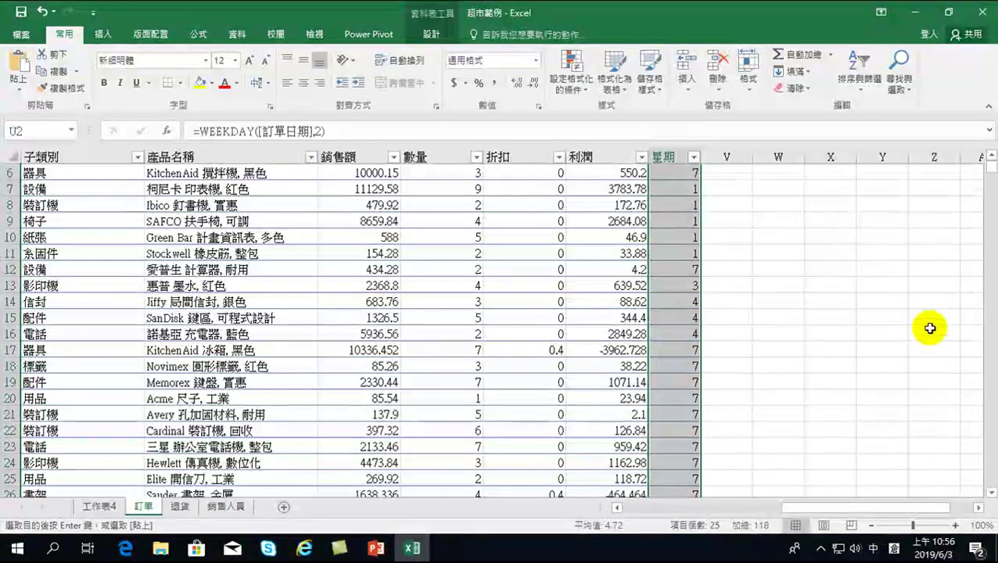
pyautogui.scroll(2, 891, 340)
pyautogui.moveTo(841, 506); pyautogui.dragTo(635, 514)
pyautogui.click(58, 205)
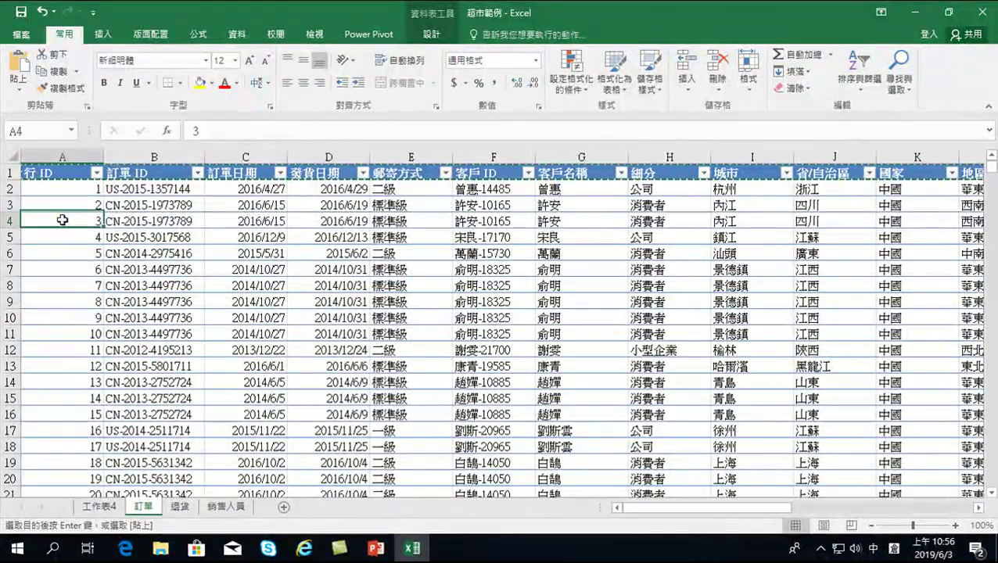
pyautogui.moveTo(72, 190); pyautogui.dragTo(63, 327)
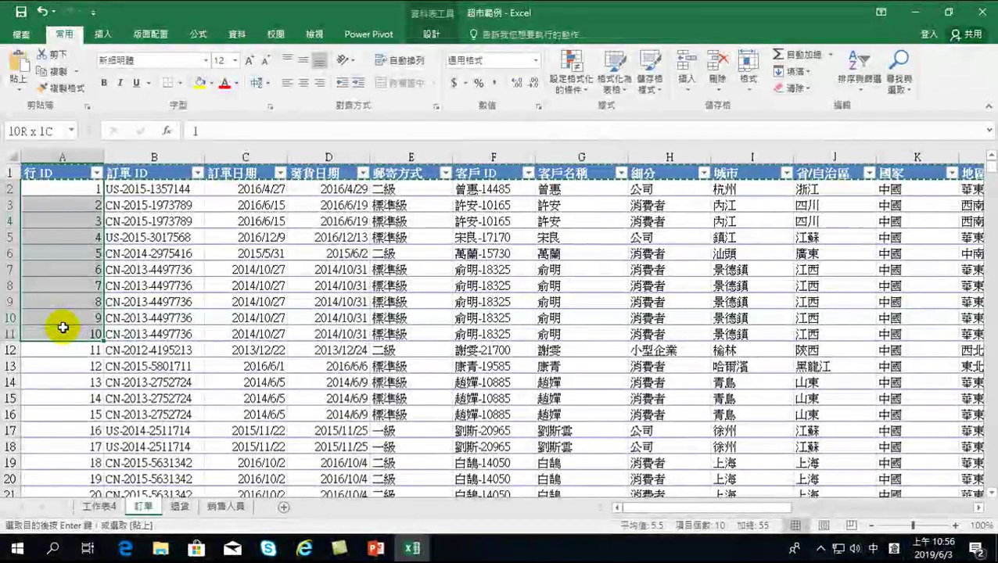
pyautogui.moveTo(62, 326); pyautogui.dragTo(79, 218)
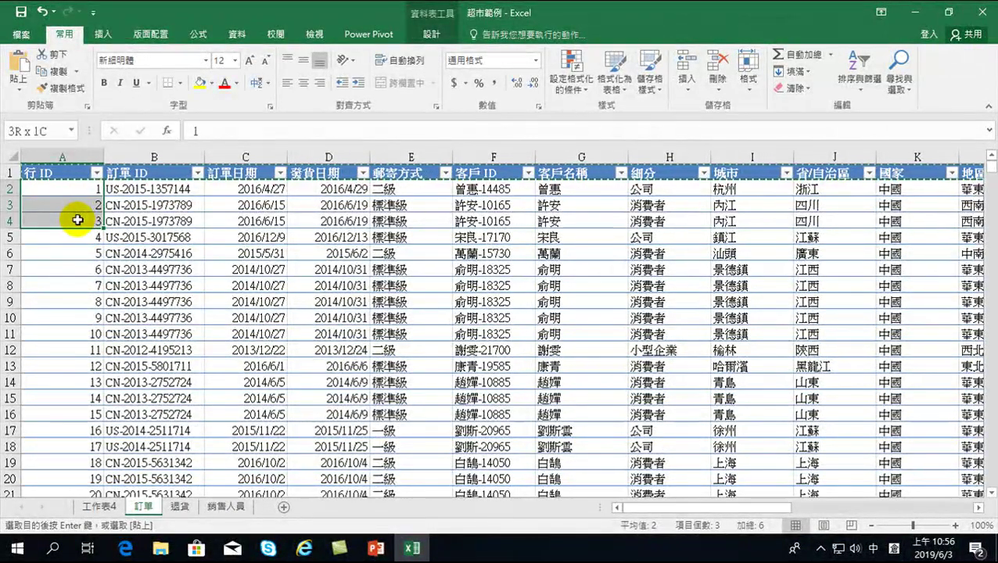
pyautogui.moveTo(76, 220); pyautogui.dragTo(76, 220)
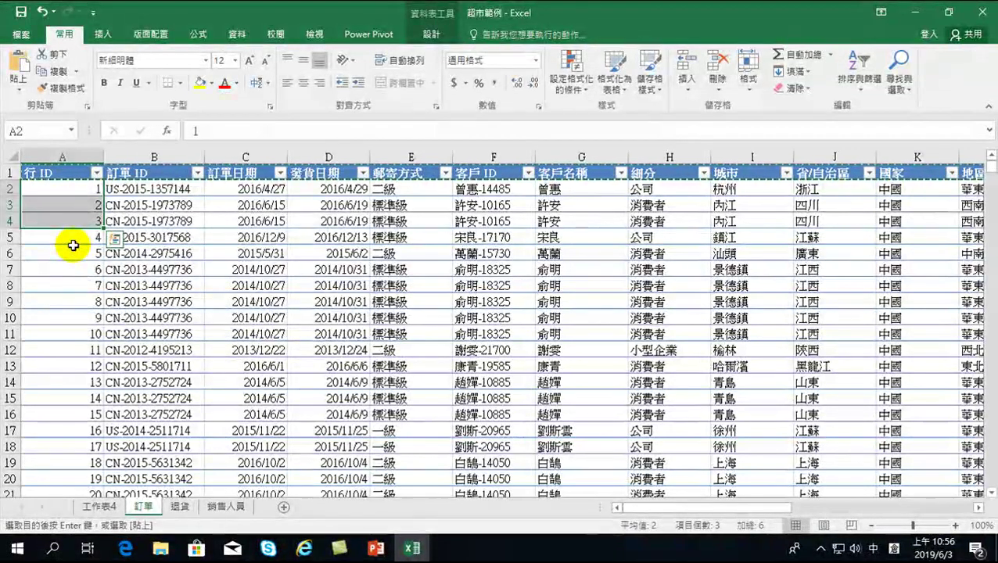
# - Switch to 工作表4 and scroll back to column A
pyautogui.click(100, 506)
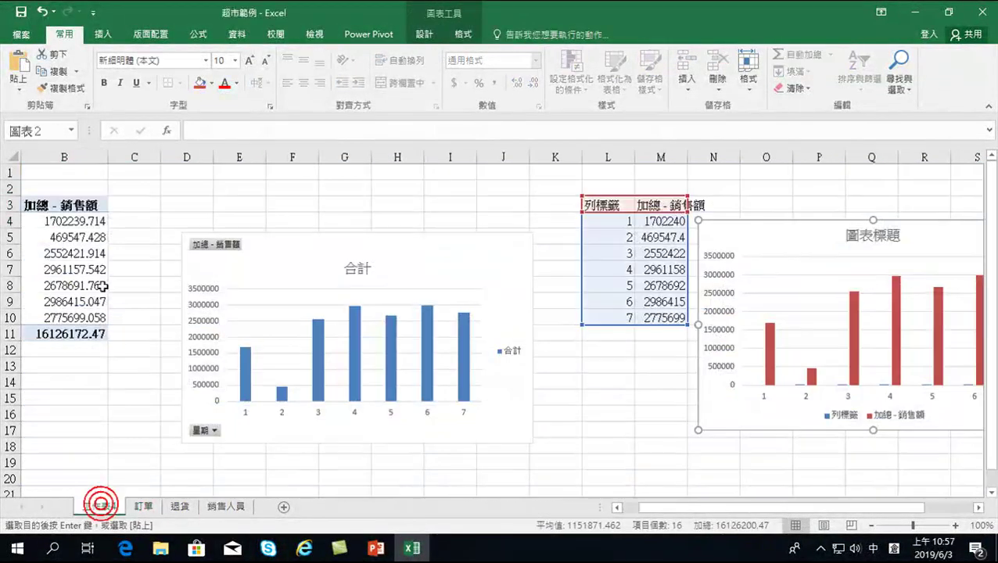
pyautogui.moveTo(679, 509); pyautogui.dragTo(602, 516)
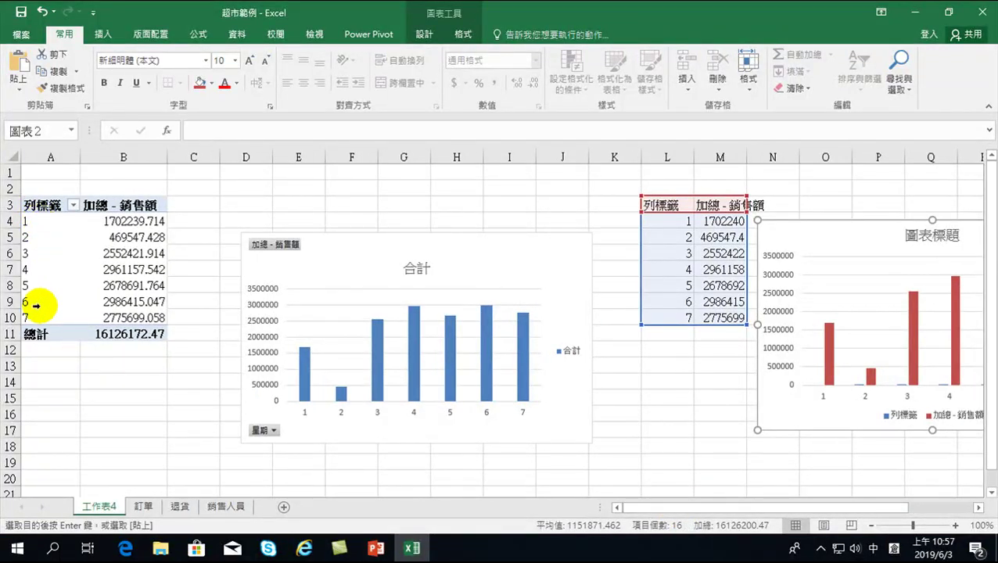
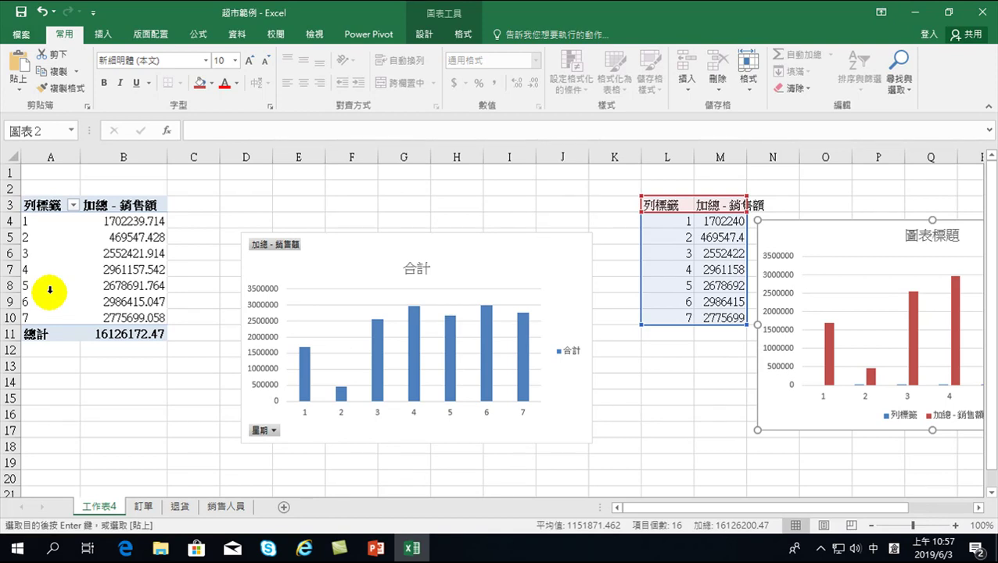
# - Go to the 訂單 sheet and select AF1, beside the field-name list in column AE
pyautogui.click(144, 506)
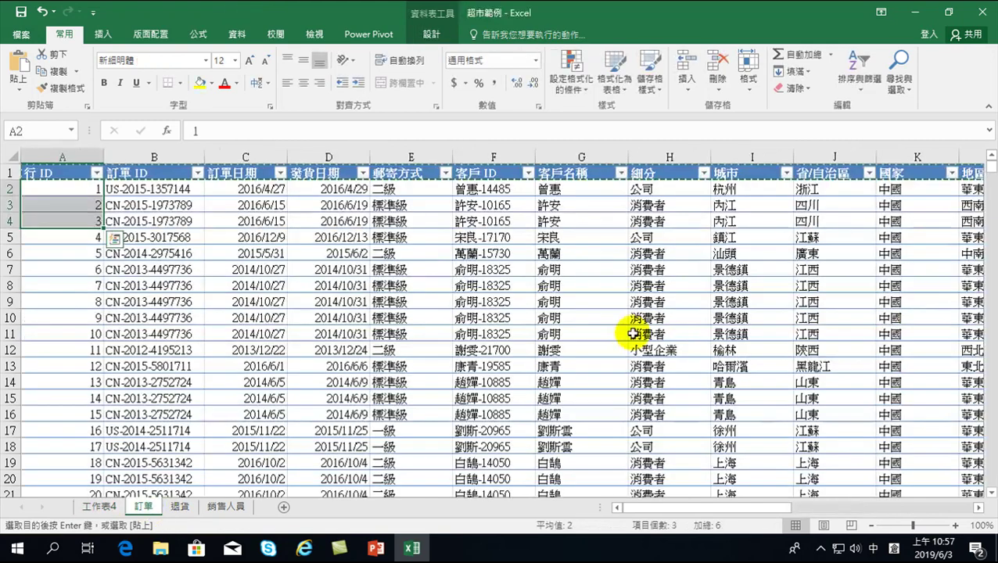
pyautogui.moveTo(710, 508); pyautogui.dragTo(876, 507)
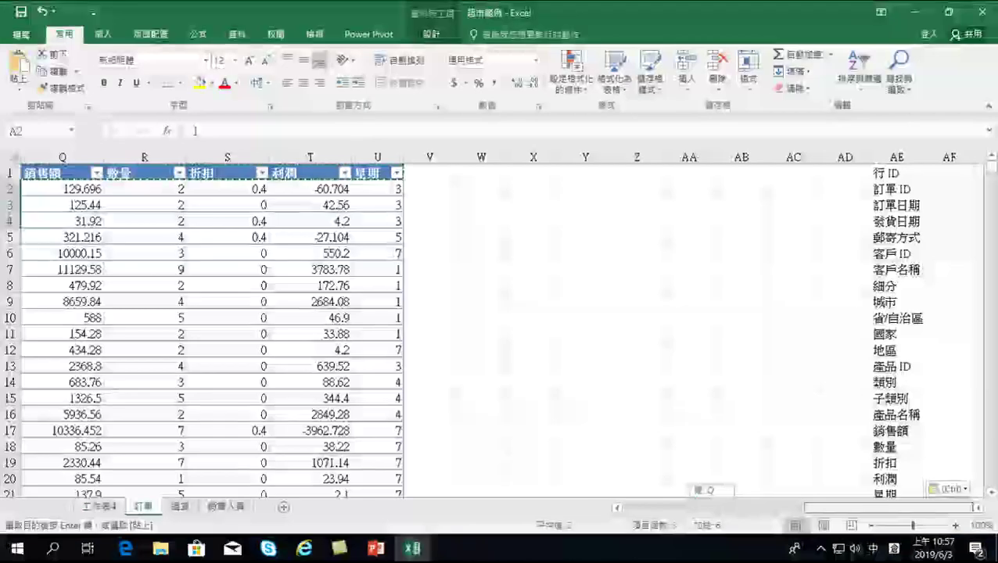
pyautogui.click(943, 172)
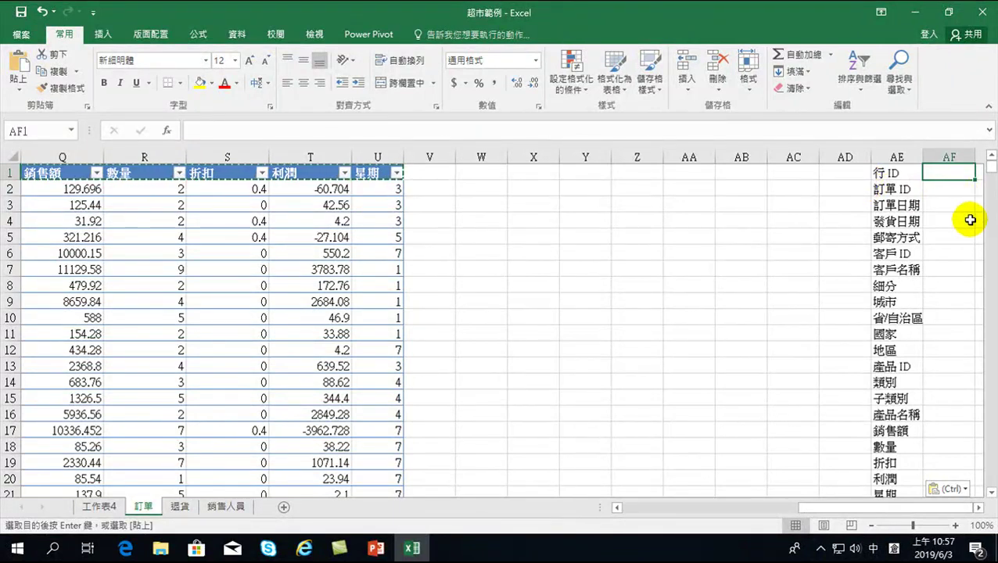
# - Enter the label 文字 in AF1
pyautogui.write('yk j')
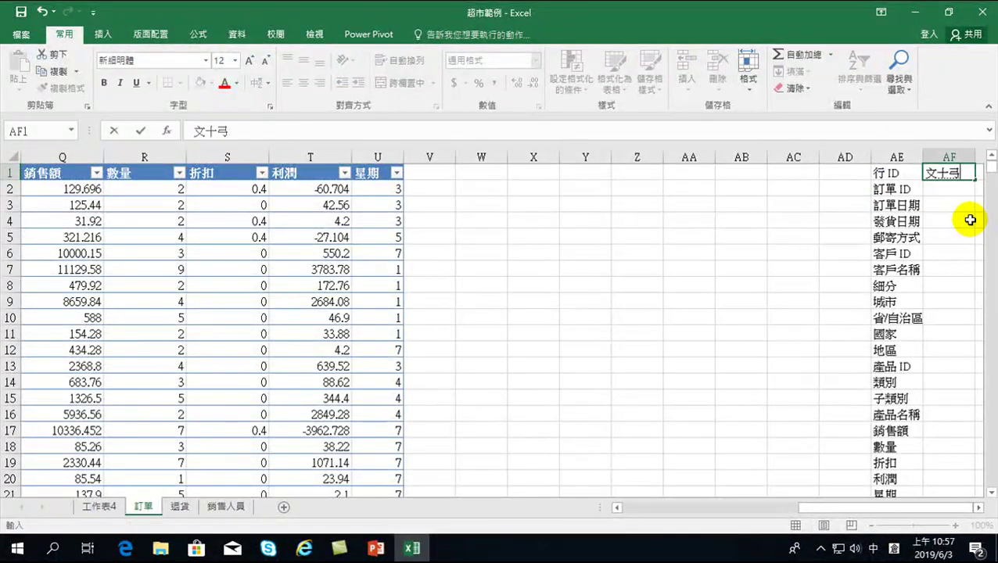
pyautogui.press('Return')
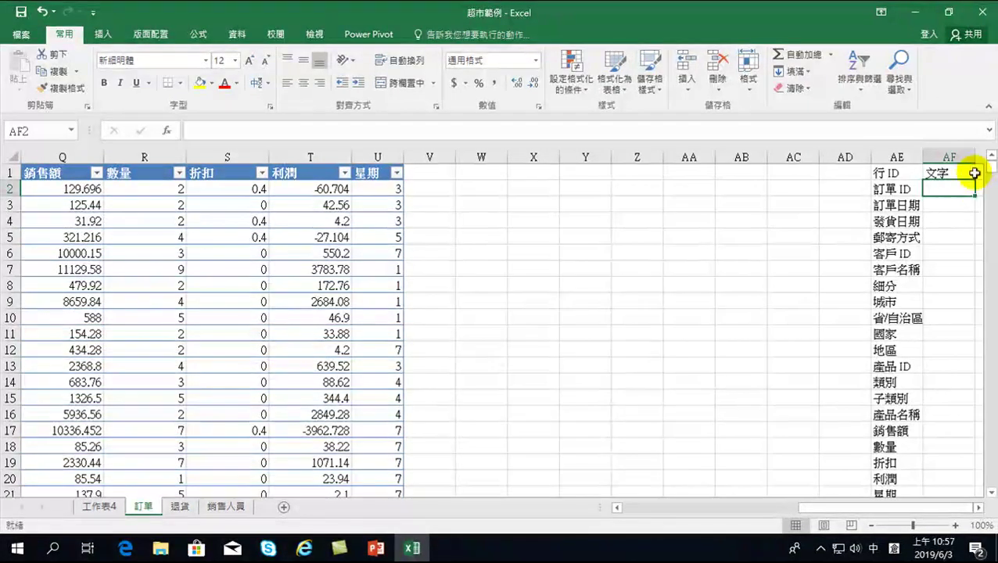
pyautogui.click(961, 174)
pyautogui.moveTo(875, 508); pyautogui.dragTo(700, 507)
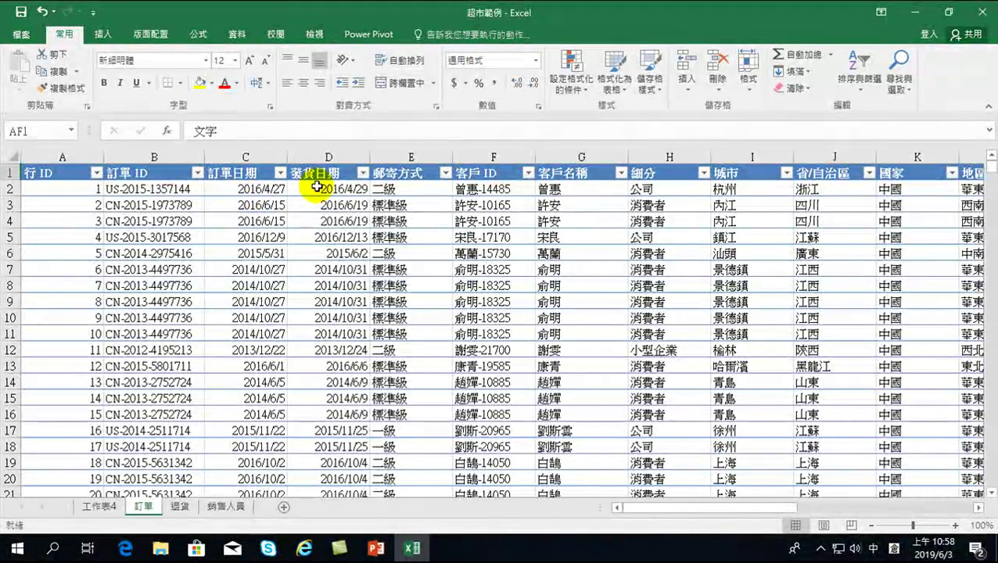
# - Review the first order's values across the table to judge each field's data type
pyautogui.click(490, 188)
pyautogui.click(568, 189)
pyautogui.click(652, 189)
pyautogui.click(743, 189)
pyautogui.click(824, 189)
pyautogui.click(907, 190)
pyautogui.moveTo(749, 506); pyautogui.dragTo(842, 507)
pyautogui.click(209, 190)
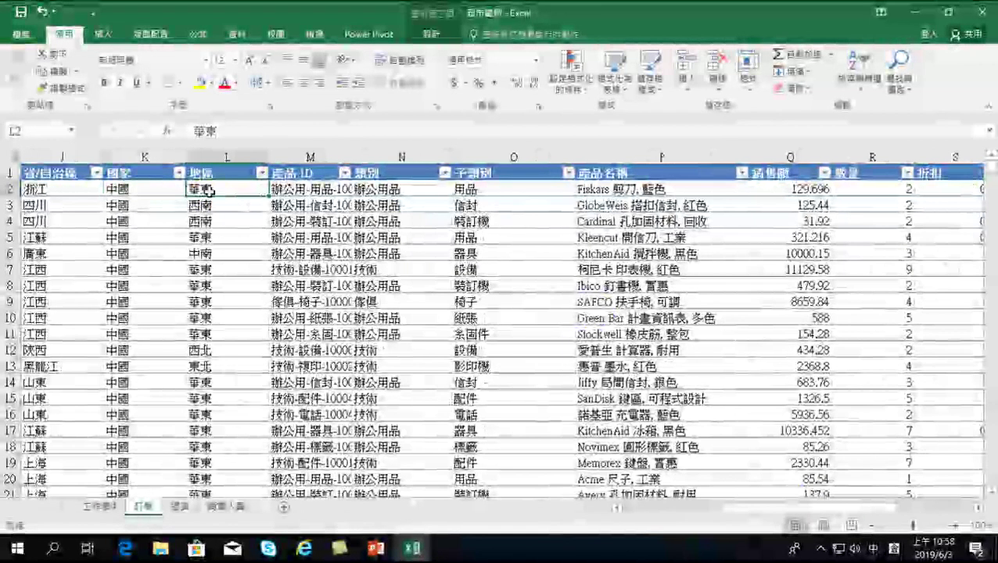
pyautogui.click(301, 190)
pyautogui.click(384, 189)
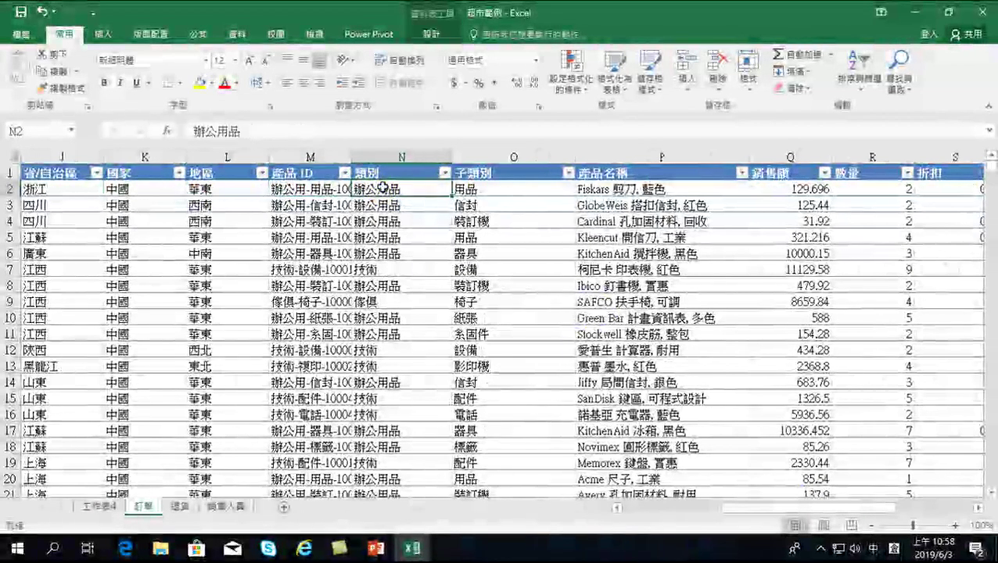
pyautogui.click(485, 190)
pyautogui.click(684, 193)
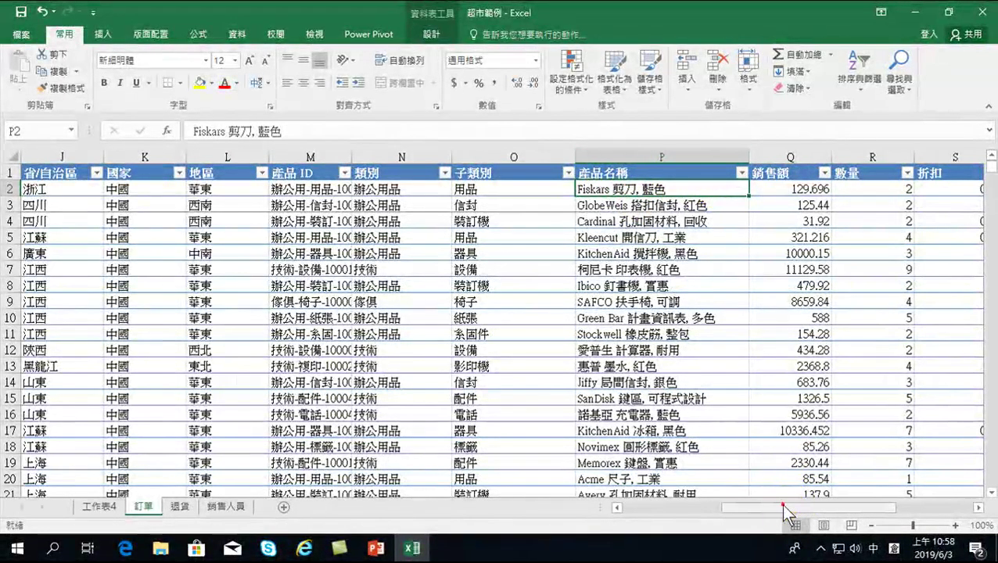
pyautogui.click(784, 507)
# - Fill 文字 down to AF16, then enter 數字 in AF17 and fill it through AF20
pyautogui.click(960, 172)
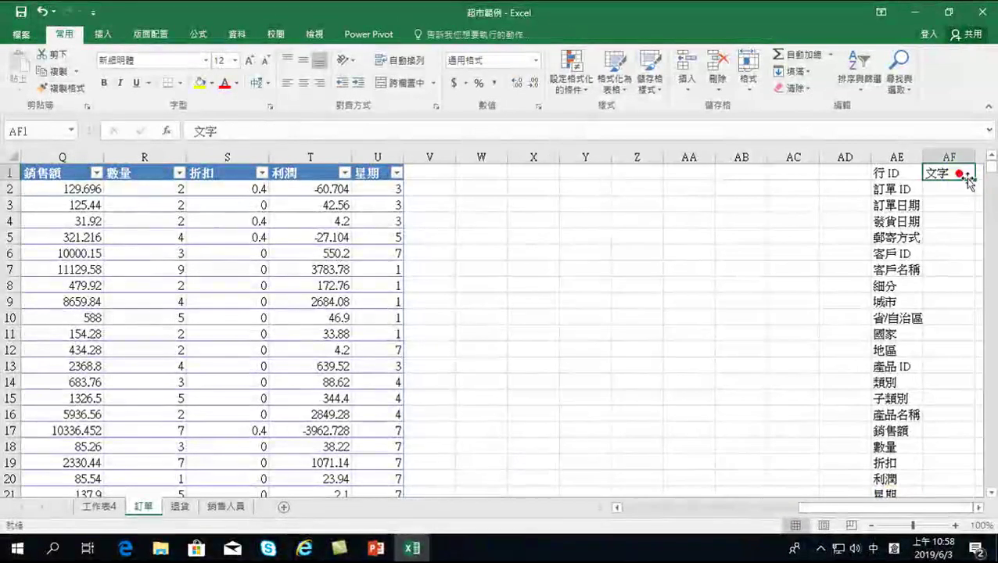
pyautogui.moveTo(974, 181)
pyautogui.mouseDown()
pyautogui.moveTo(964, 431)
pyautogui.moveTo(953, 418)
pyautogui.mouseUp()
pyautogui.click(934, 429)
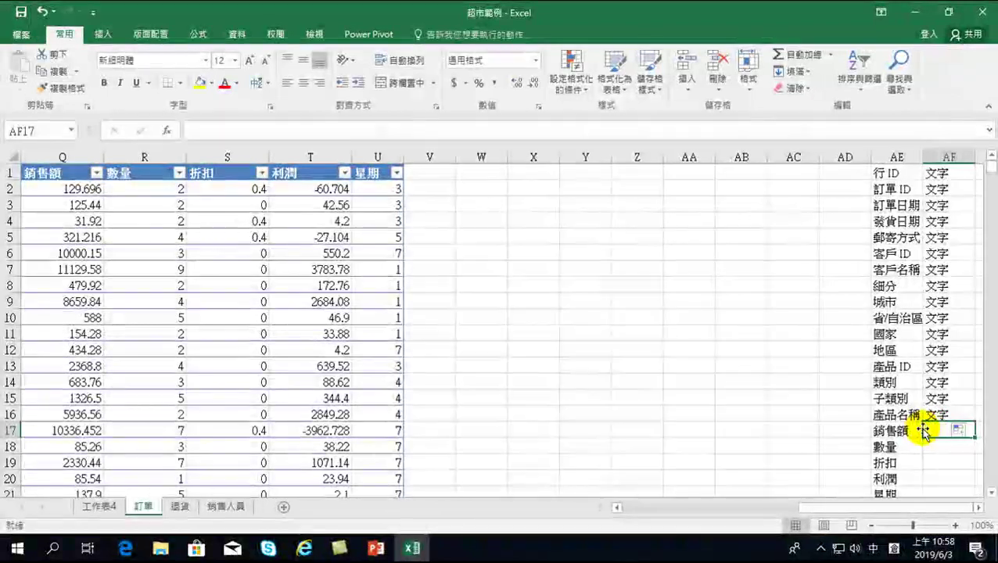
pyautogui.write('數字')
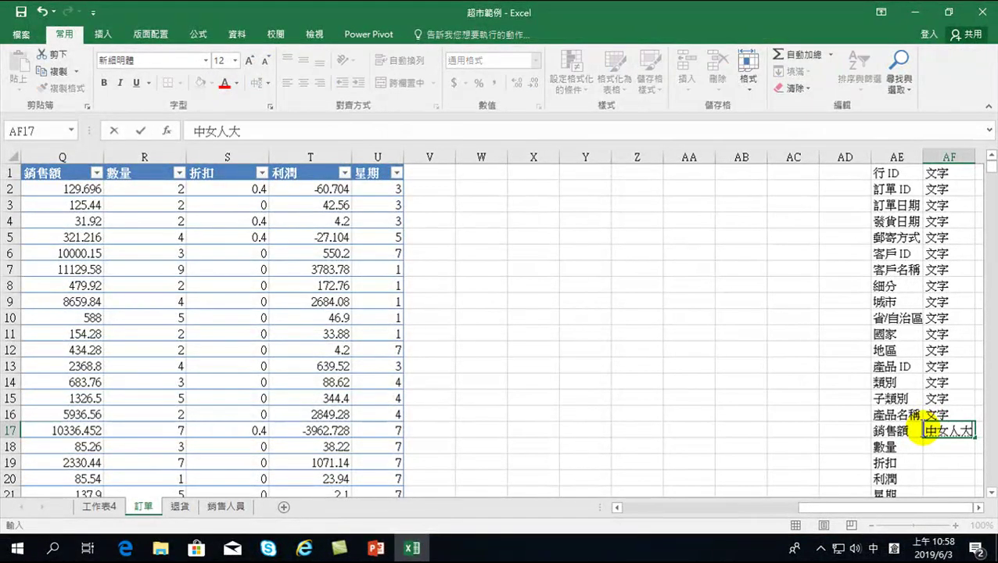
pyautogui.press('Return')
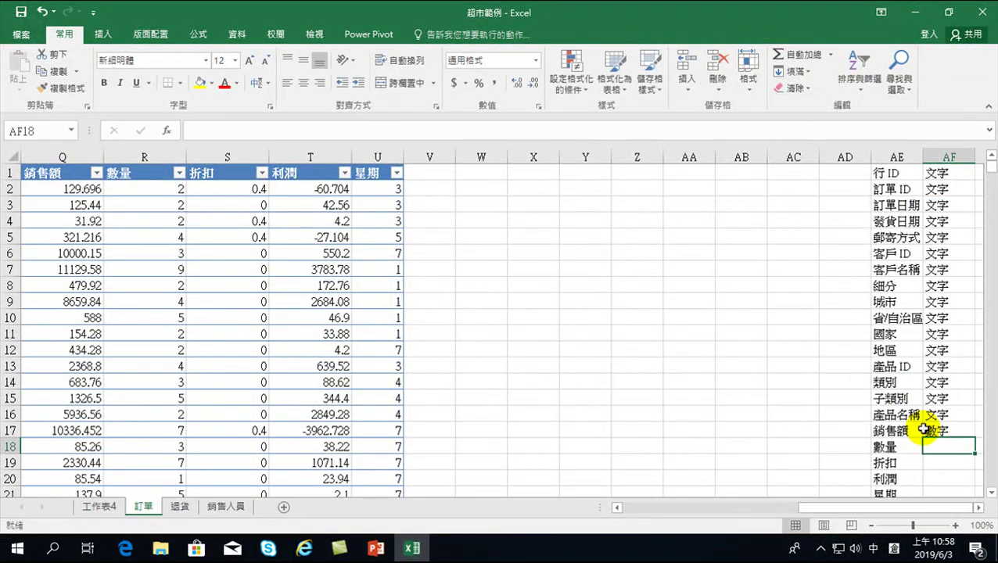
pyautogui.click(956, 431)
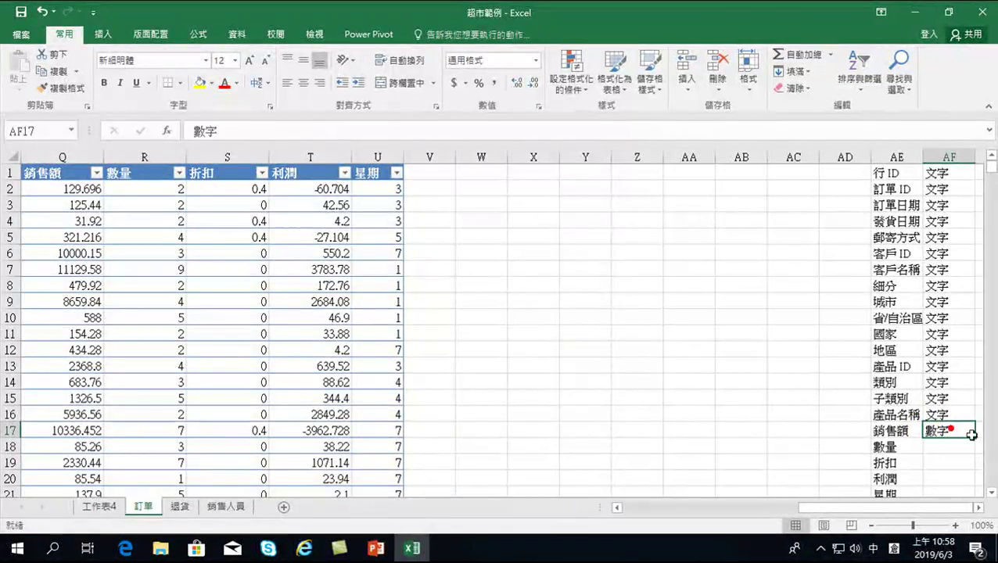
pyautogui.moveTo(974, 438); pyautogui.dragTo(969, 494)
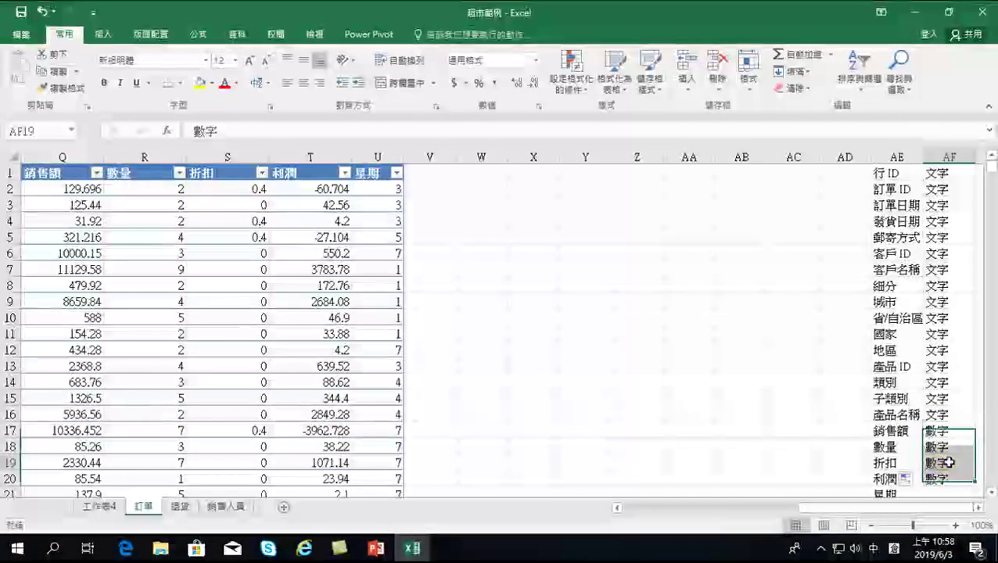
# - Label the 星期 field as 文字
pyautogui.click(948, 478)
pyautogui.scroll(-1, 947, 487)
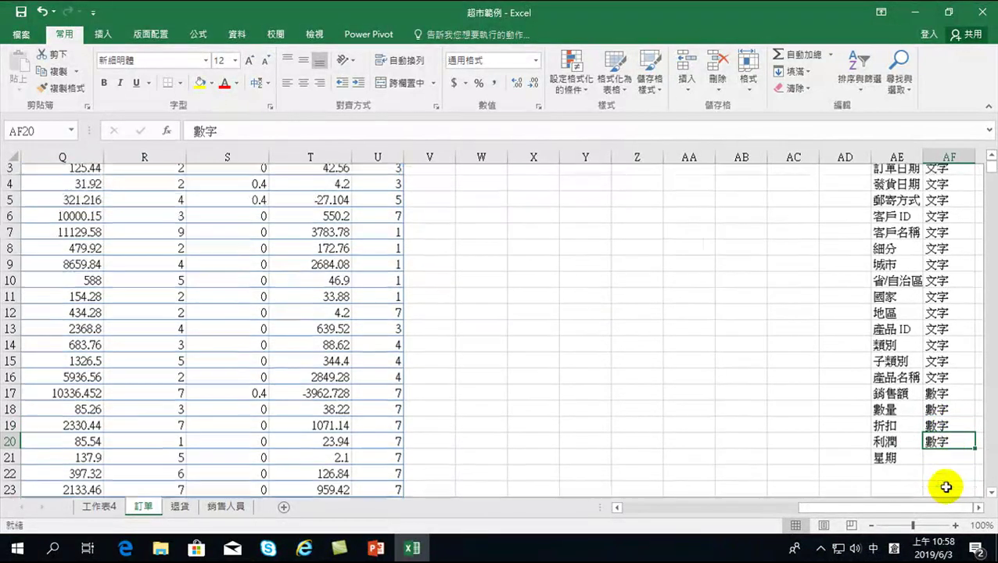
pyautogui.scroll(-1, 946, 487)
pyautogui.click(944, 447)
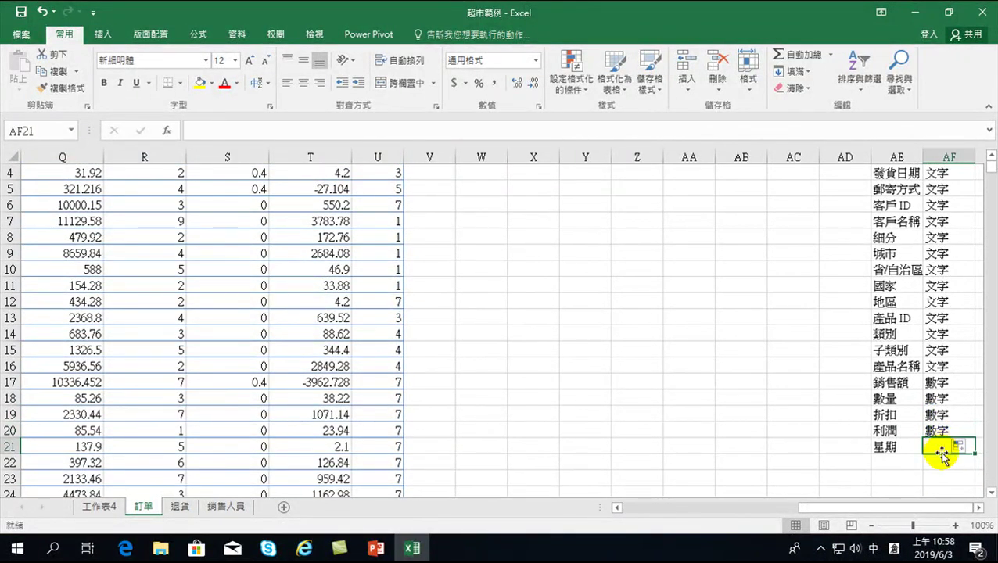
pyautogui.write('文字')
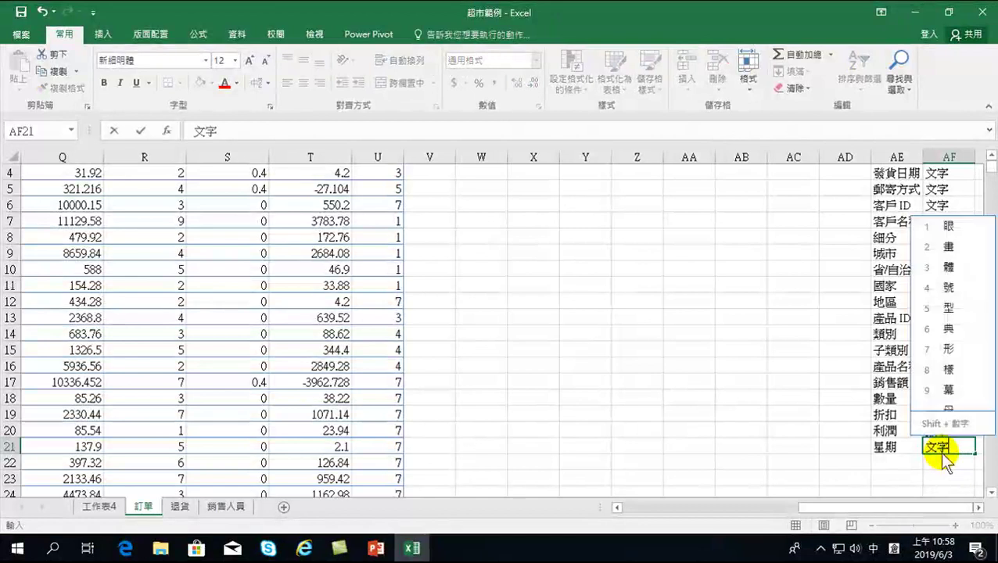
pyautogui.press('Return')
pyautogui.scroll(1, 925, 361)
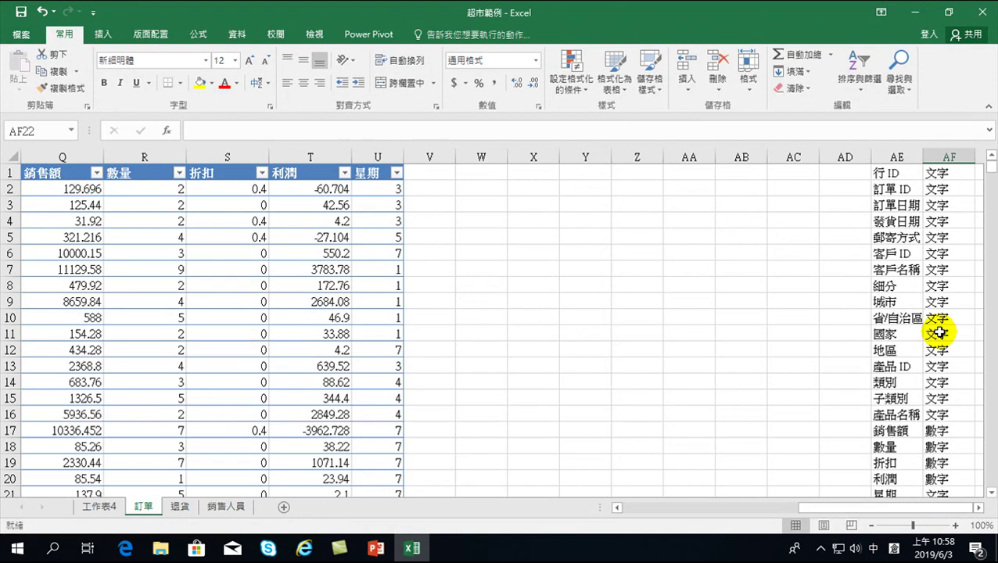
pyautogui.click(977, 508)
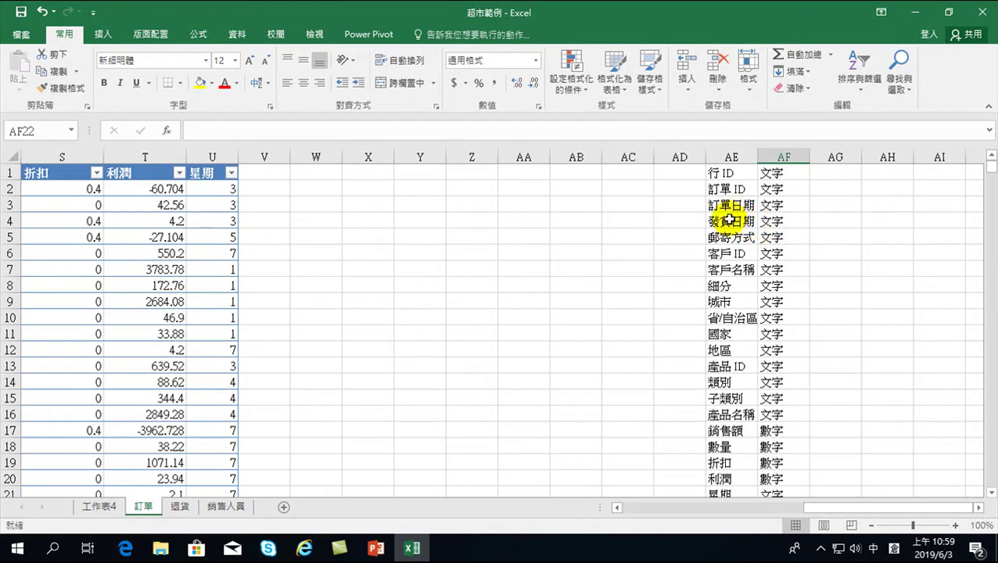
pyautogui.moveTo(768, 173); pyautogui.dragTo(778, 416)
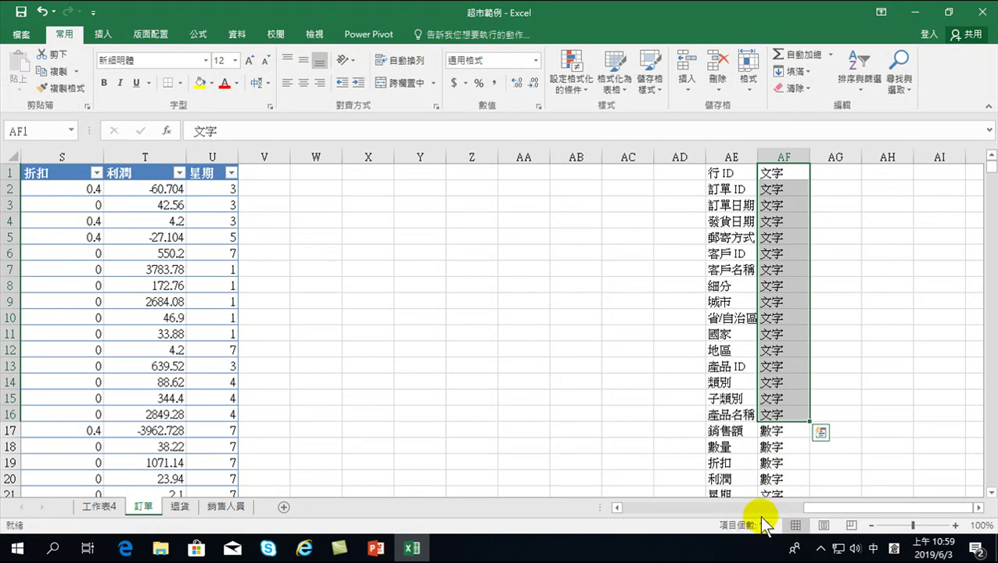
pyautogui.scroll(-2, 770, 430)
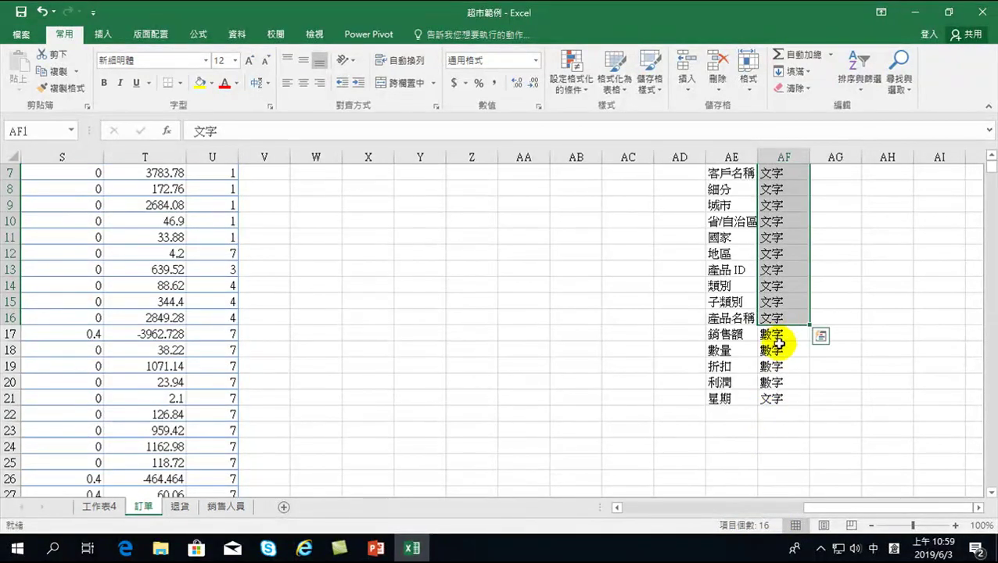
pyautogui.moveTo(771, 336); pyautogui.dragTo(774, 380)
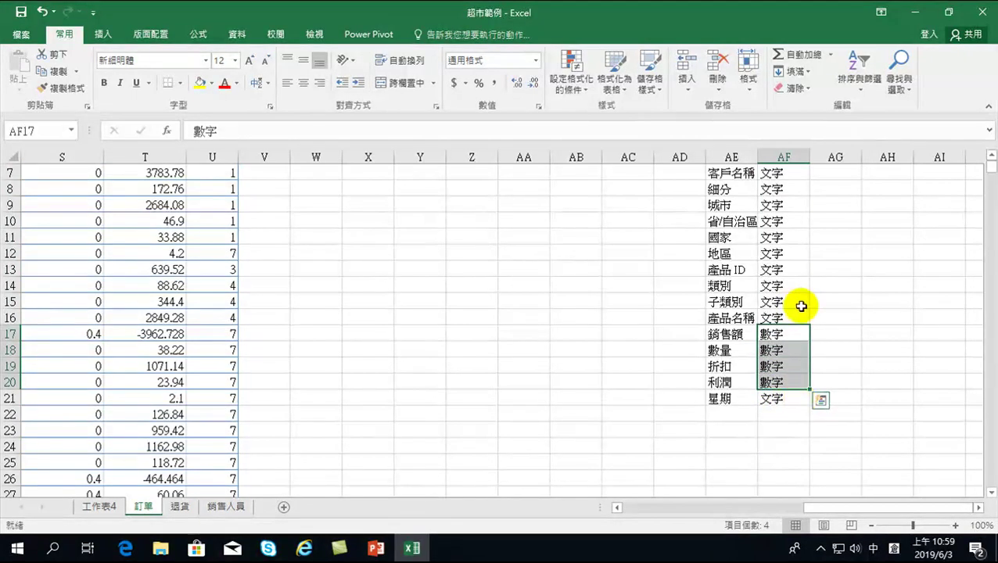
pyautogui.moveTo(787, 313); pyautogui.dragTo(785, 160)
pyautogui.scroll(-1, 787, 469)
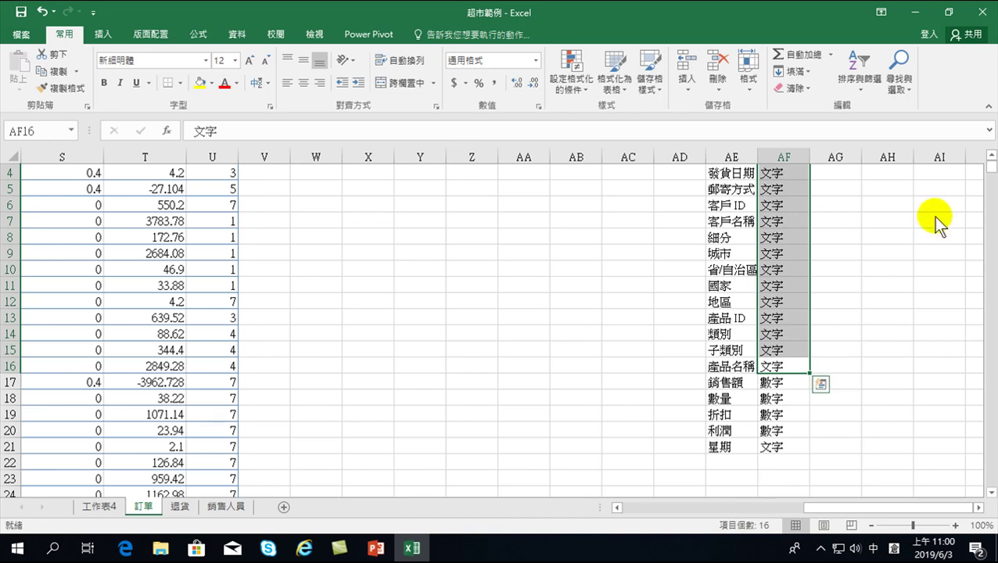
# - Point out the 省/自治區, 訂單日期 and 銷售額 fields in the listed field names
pyautogui.click(726, 269)
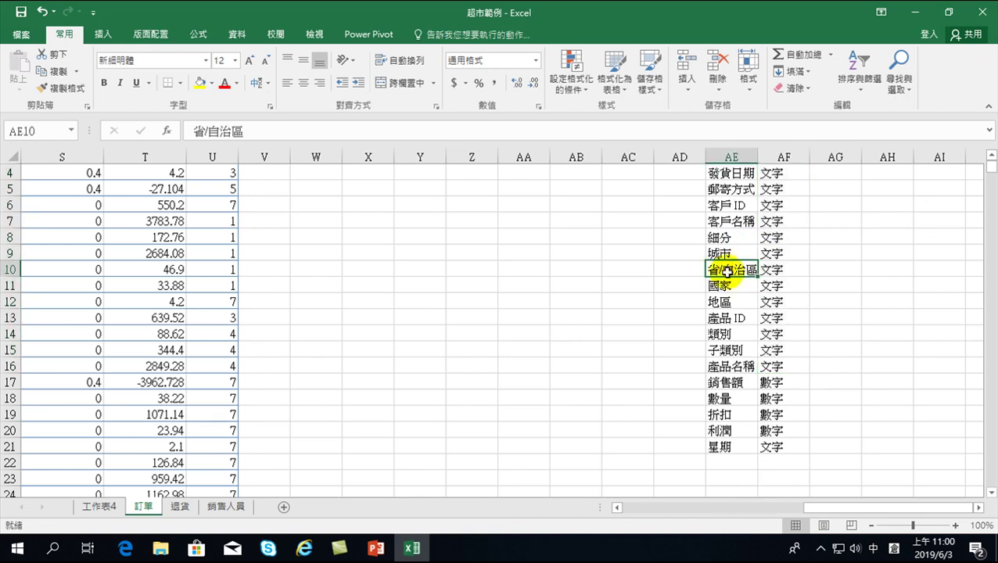
pyautogui.click(738, 383)
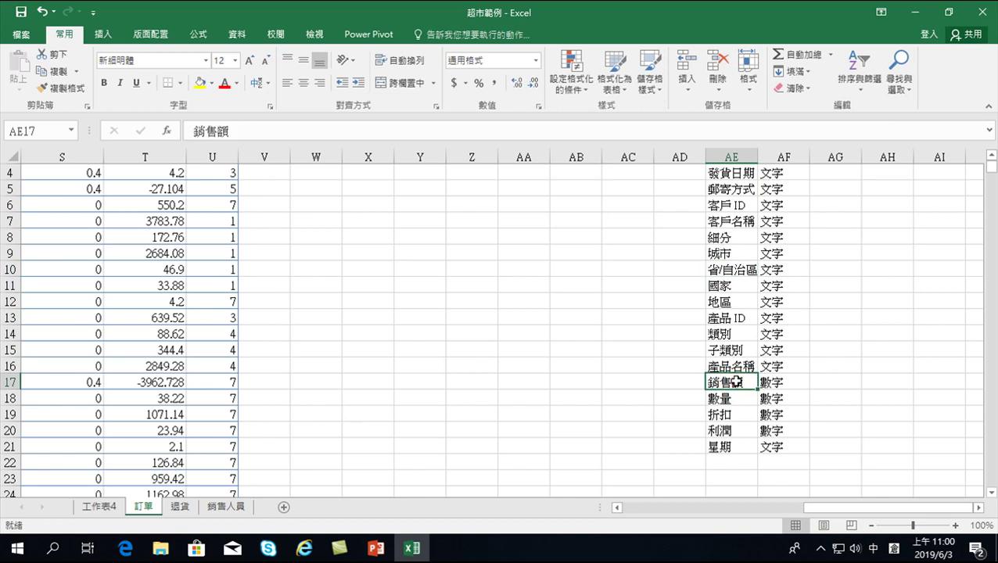
pyautogui.click(727, 269)
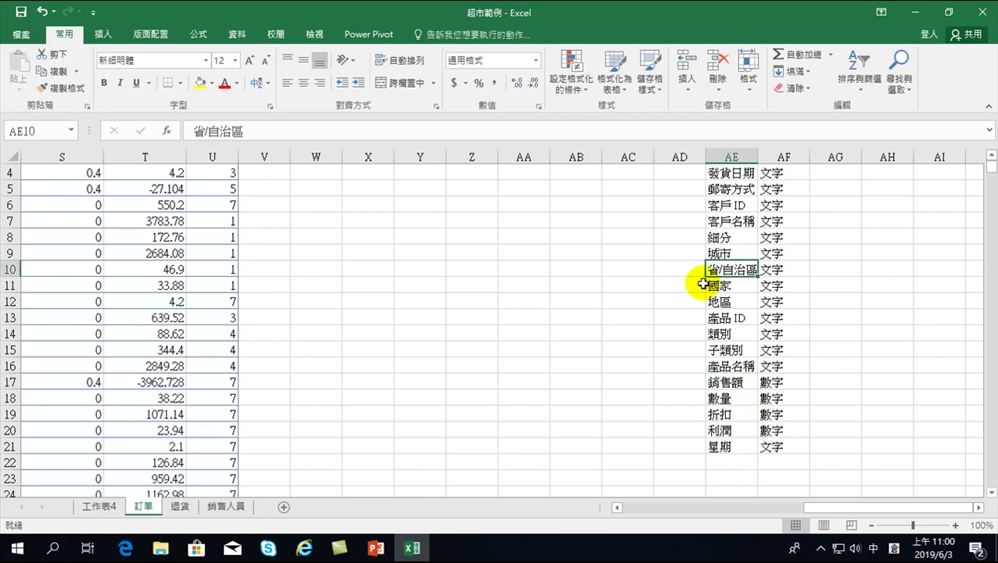
pyautogui.scroll(1, 704, 286)
pyautogui.click(727, 205)
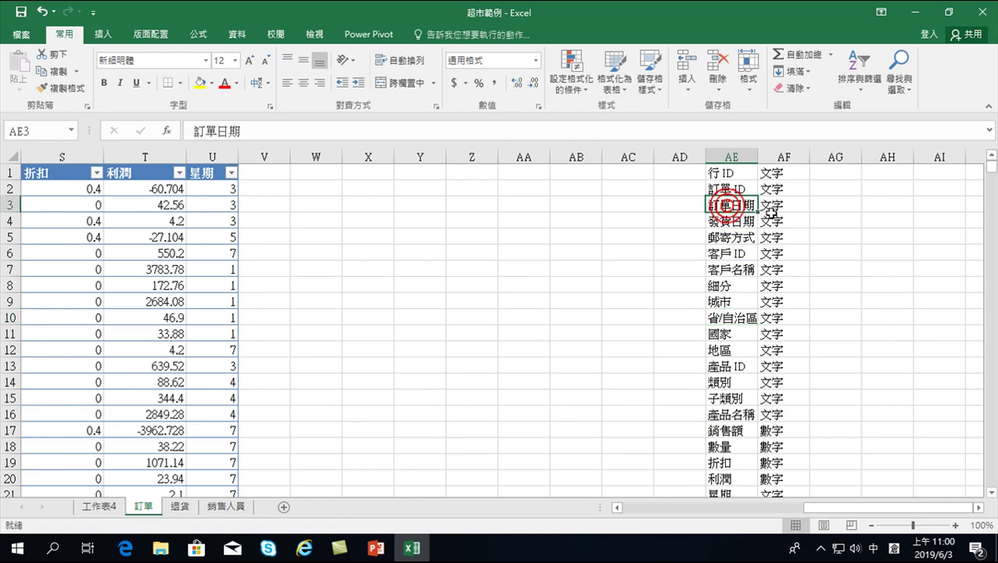
pyautogui.click(727, 431)
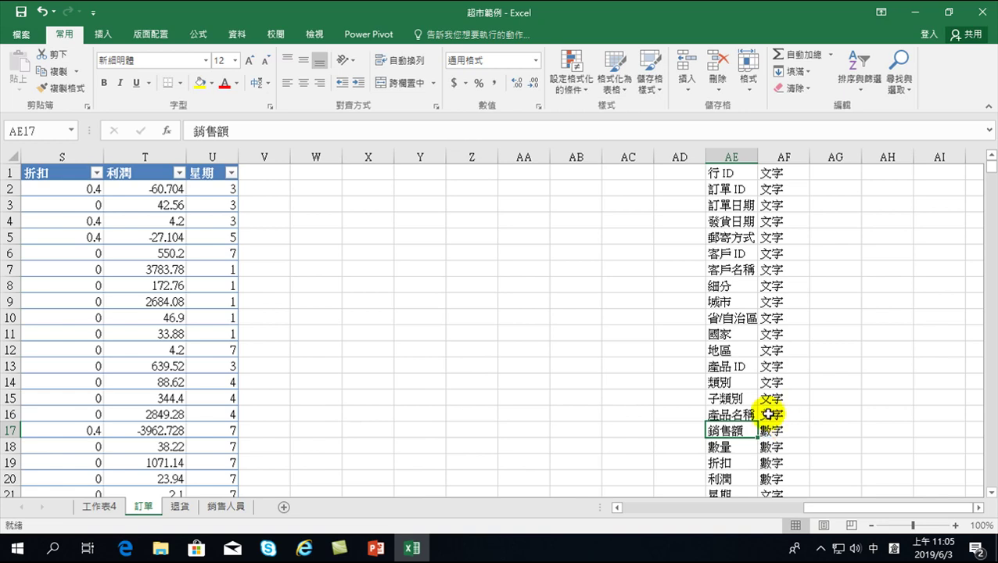
# - Scroll back to column A and select a cell inside the 訂單 order table
pyautogui.moveTo(818, 506); pyautogui.dragTo(513, 496)
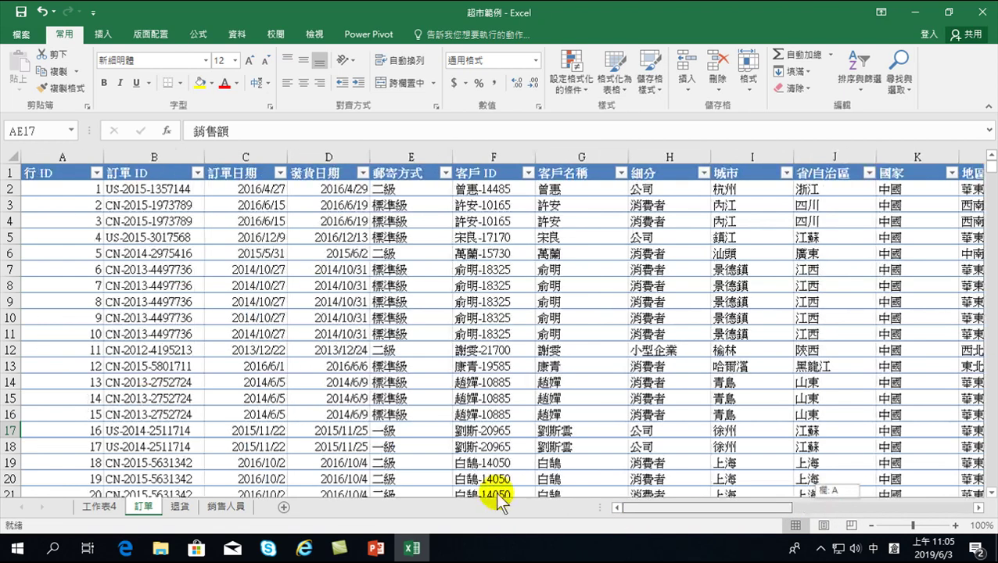
pyautogui.click(344, 205)
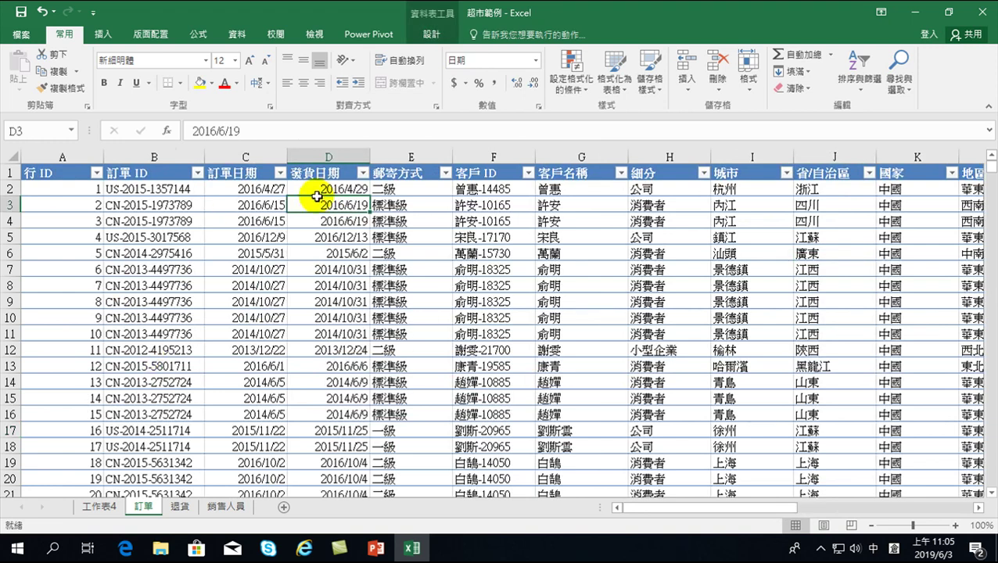
pyautogui.click(144, 506)
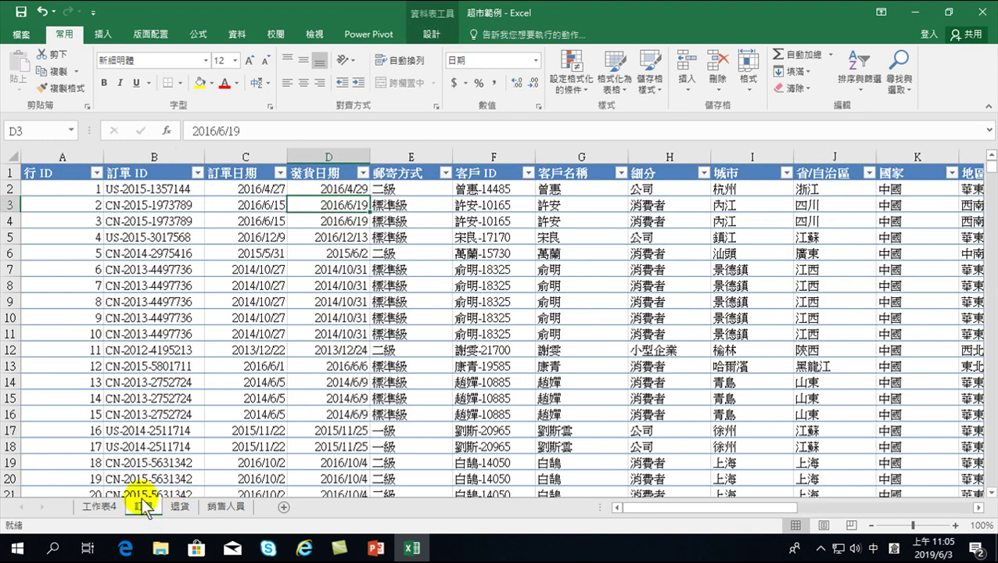
# - Insert a PivotTable from table 訂單 onto a new worksheet, keeping the default settings
pyautogui.click(109, 33)
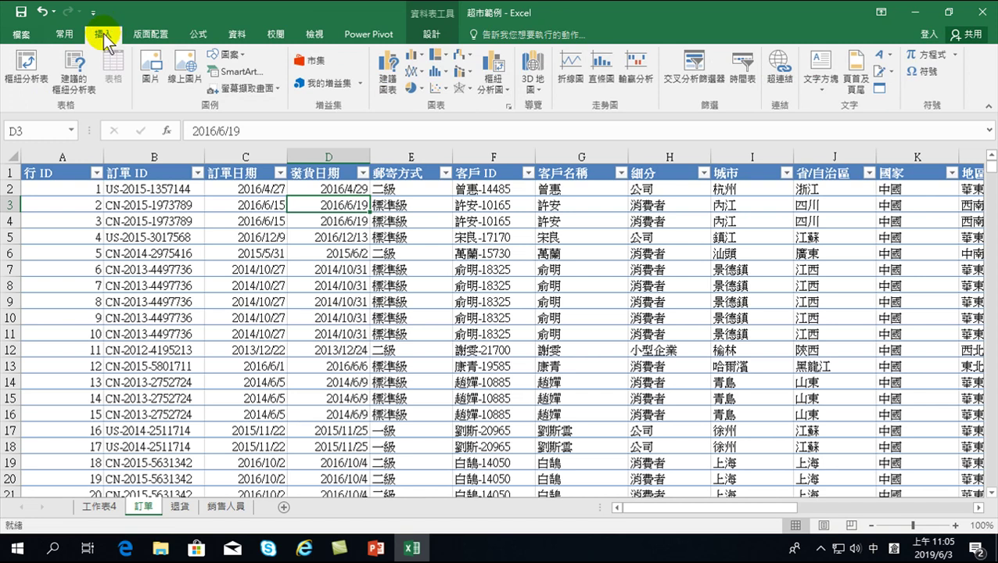
pyautogui.click(22, 63)
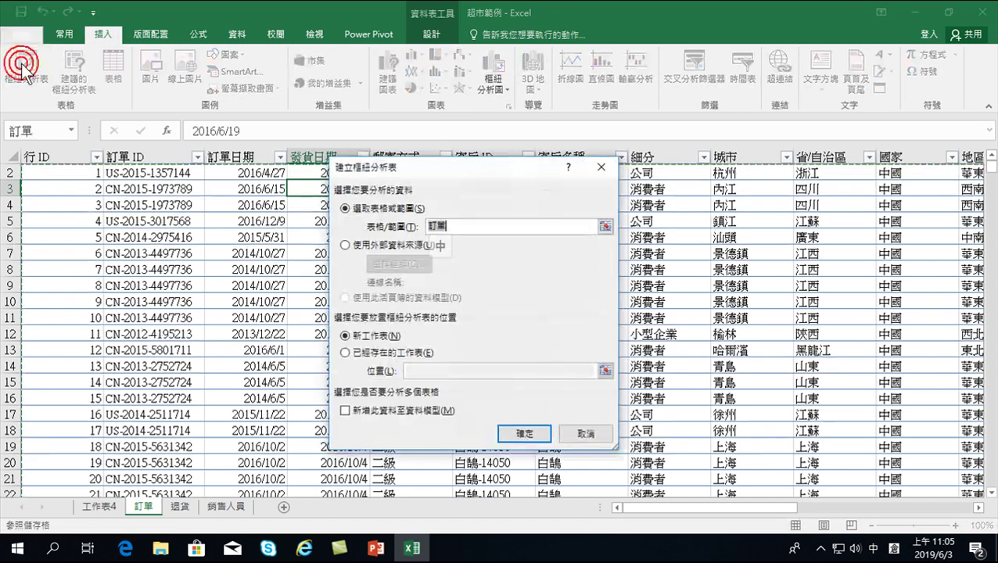
pyautogui.click(520, 434)
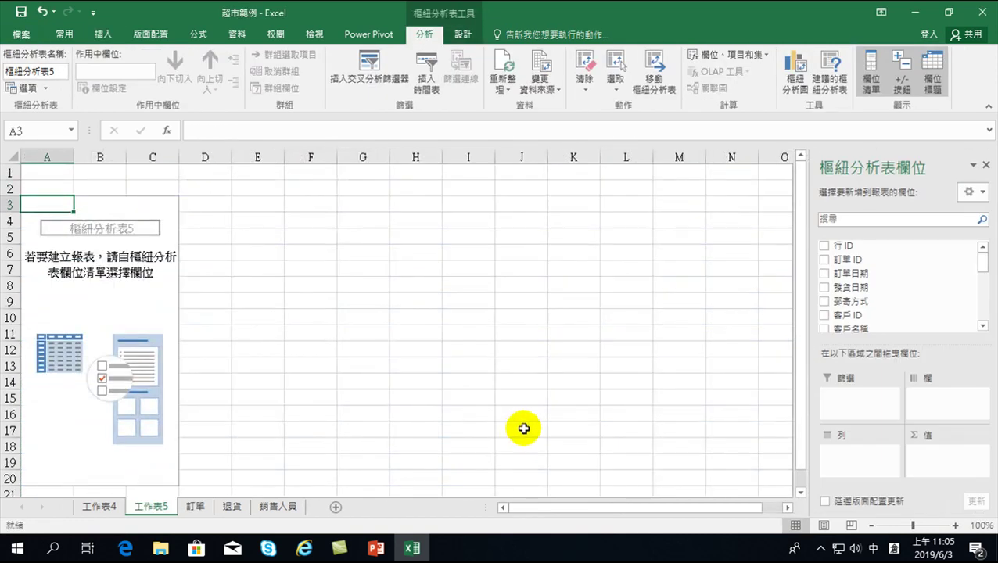
# - Add 訂單日期 as rows and 利潤 as summed values in the PivotTable Fields pane
pyautogui.click(823, 274)
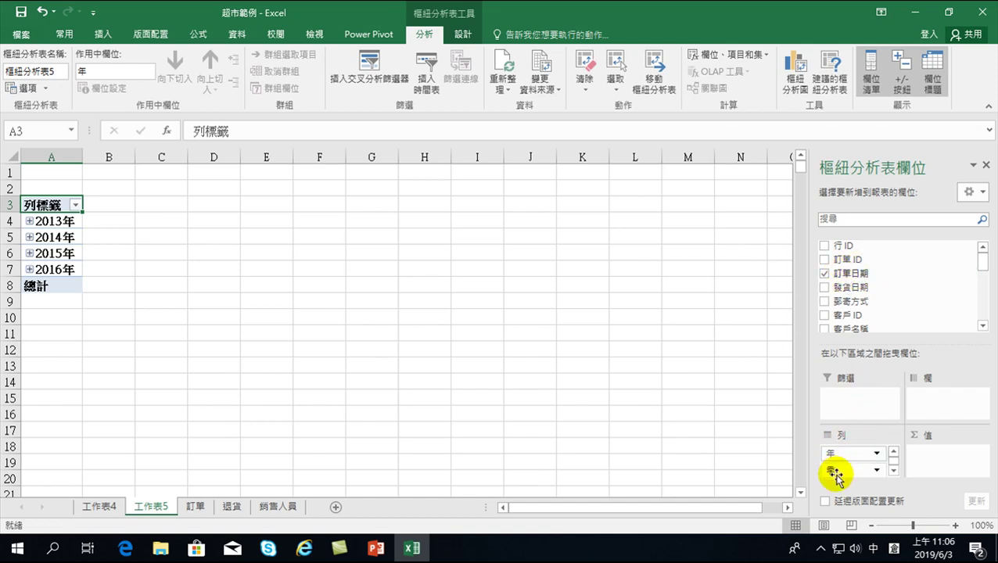
pyautogui.click(893, 470)
pyautogui.click(893, 470)
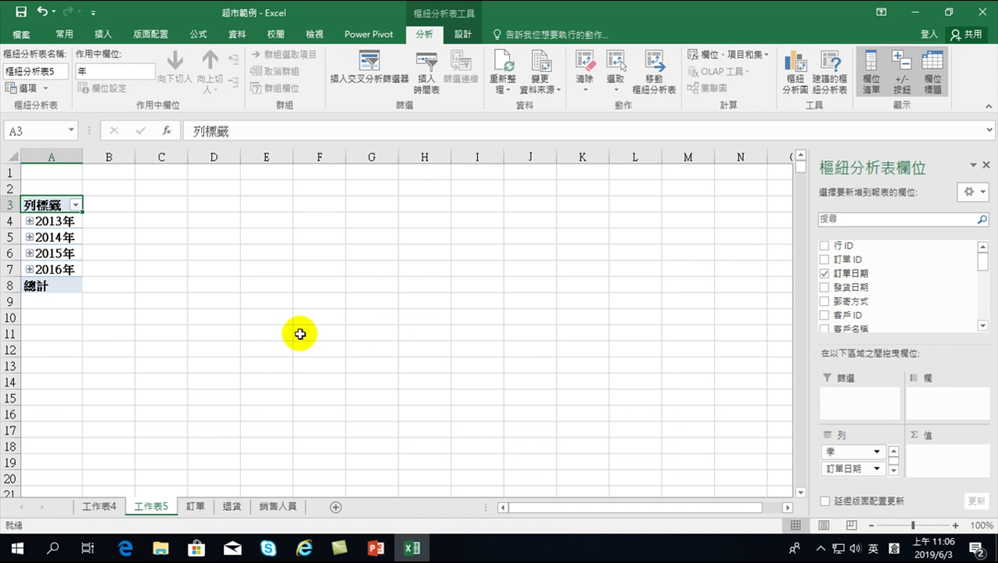
pyautogui.moveTo(980, 268); pyautogui.dragTo(979, 305)
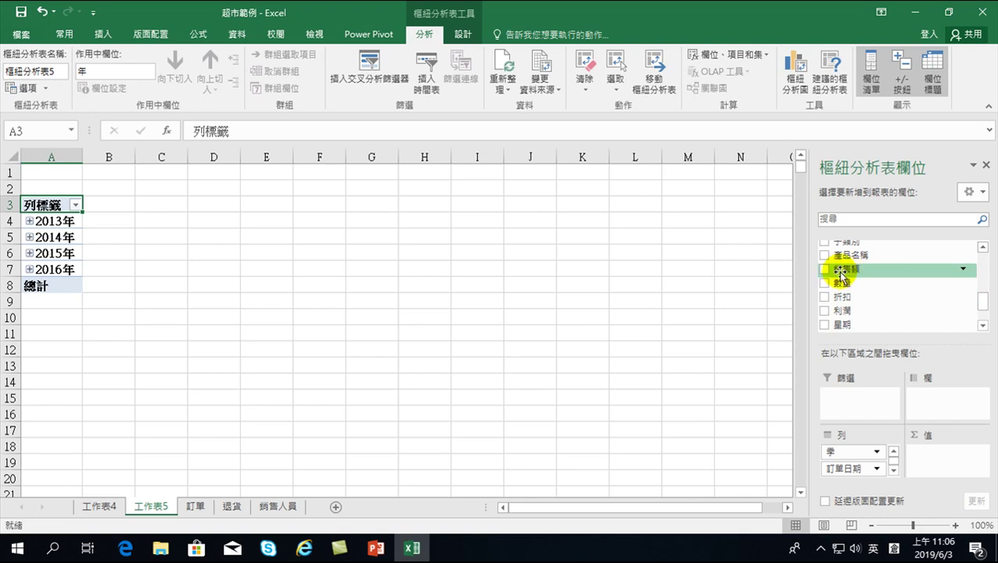
pyautogui.click(825, 312)
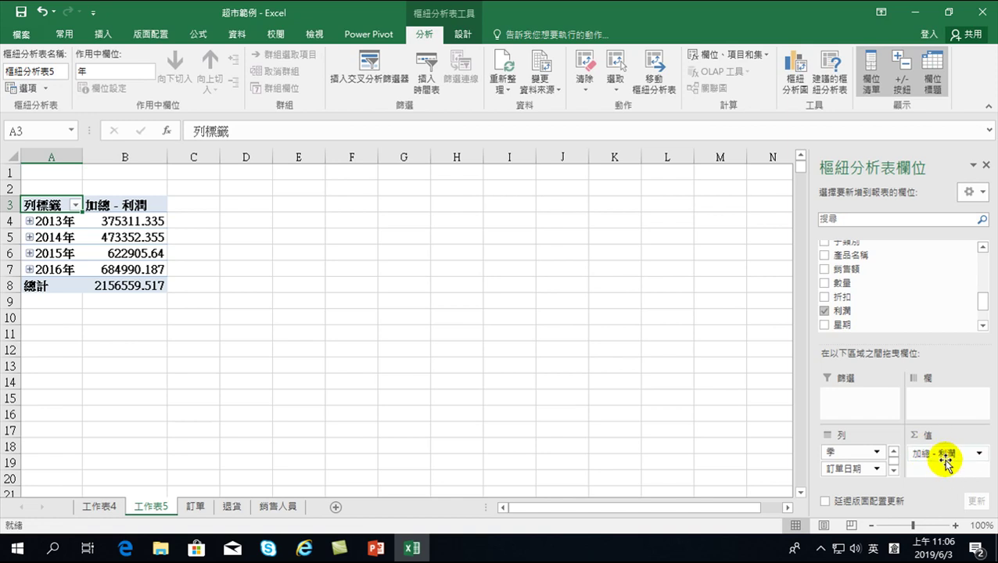
# - Insert a clustered column PivotChart of yearly 利潤 and drag it next to the table
pyautogui.click(796, 66)
pyautogui.click(637, 469)
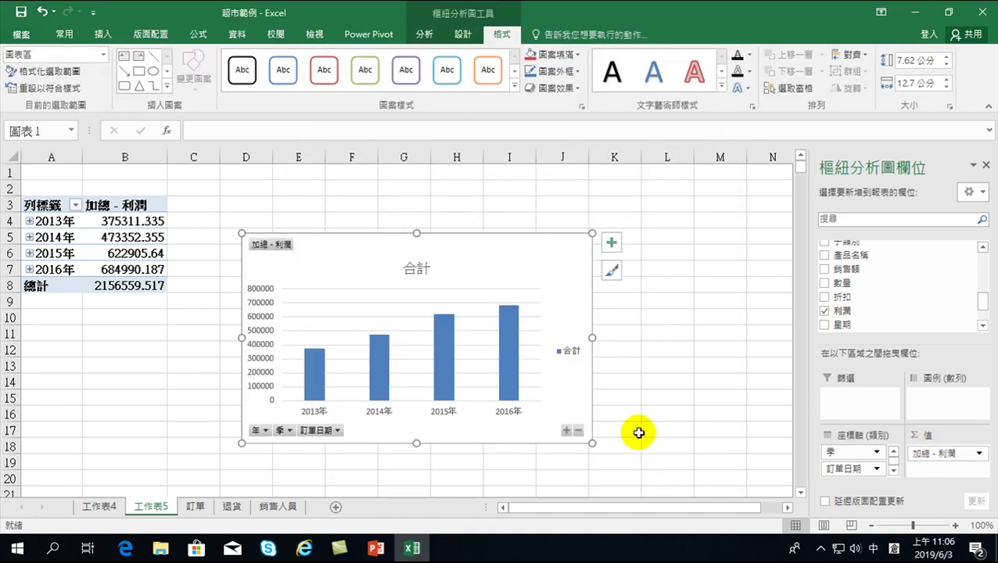
pyautogui.moveTo(334, 242); pyautogui.dragTo(298, 199)
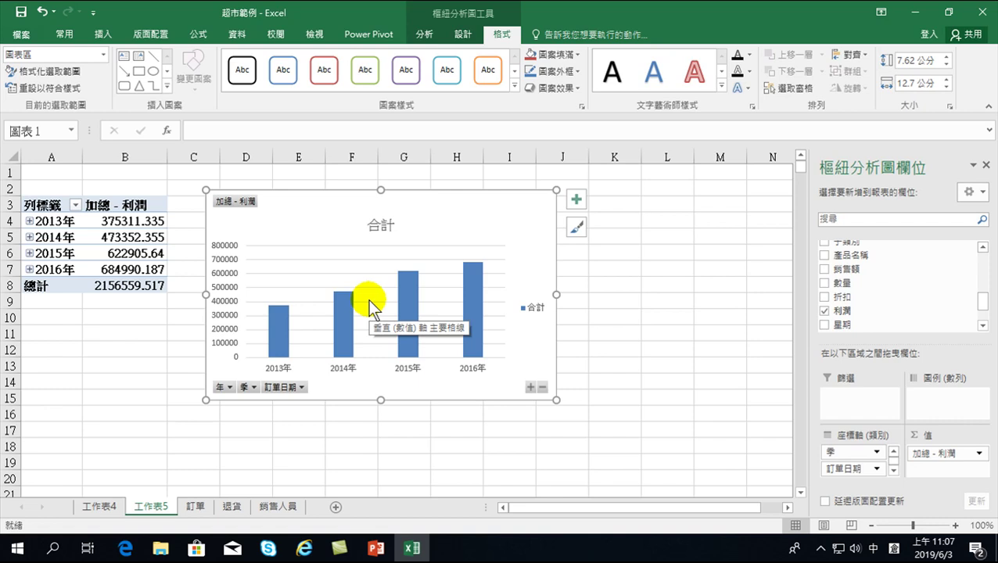
# - Start renaming the 工作表5 tab, entering 利潤 as the first part of the name
pyautogui.click(195, 506)
pyautogui.click(153, 506)
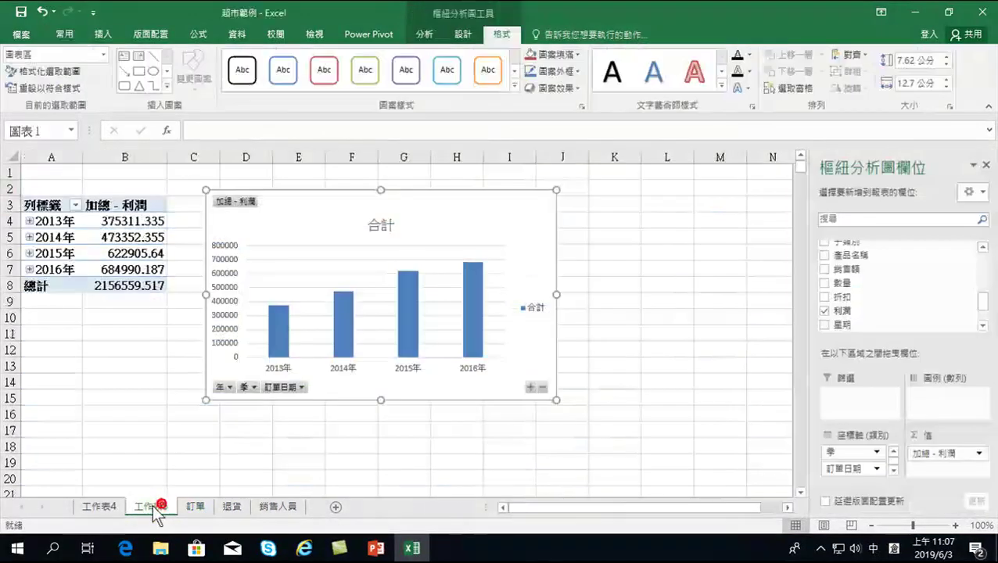
pyautogui.click(148, 509)
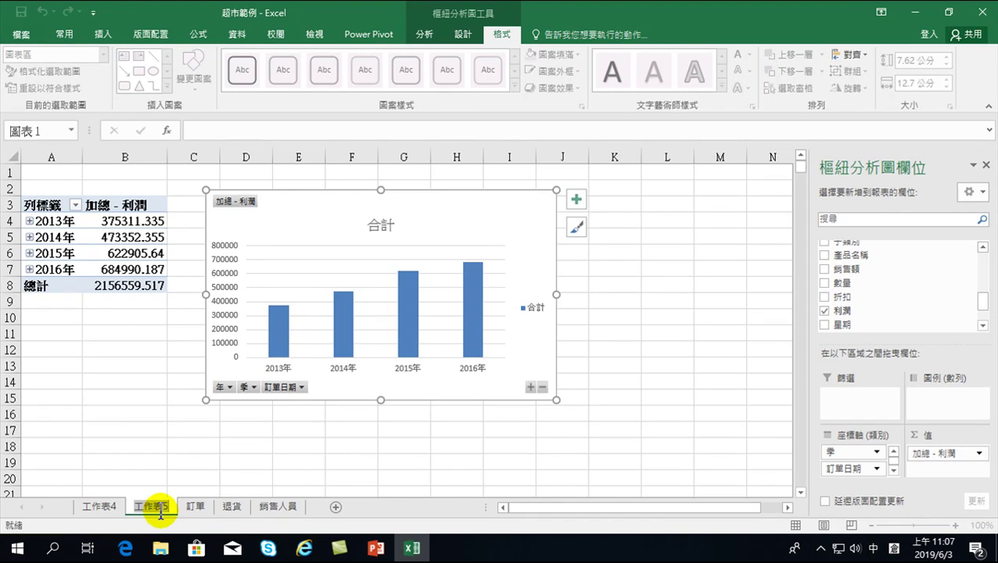
pyautogui.press('BackSpace')
pyautogui.press('BackSpace')
pyautogui.press('BackSpace')
pyautogui.press('BackSpace')
pyautogui.write('利潤日期')
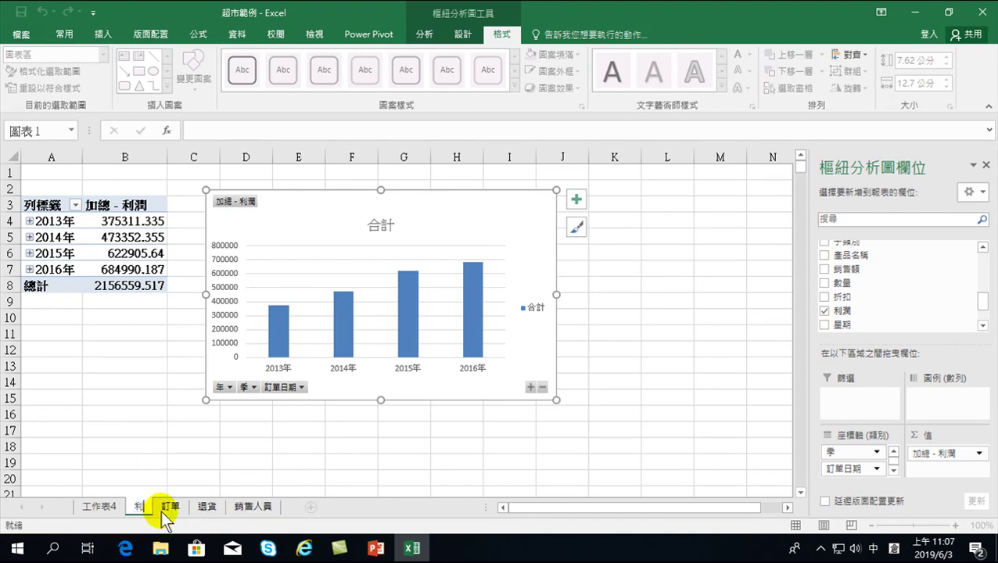
pyautogui.press('BackSpace')
pyautogui.press('BackSpace')
pyautogui.press('Return')
pyautogui.press('Return')
# - Complete the sheet name as 各年利潤統計
pyautogui.press('shift')
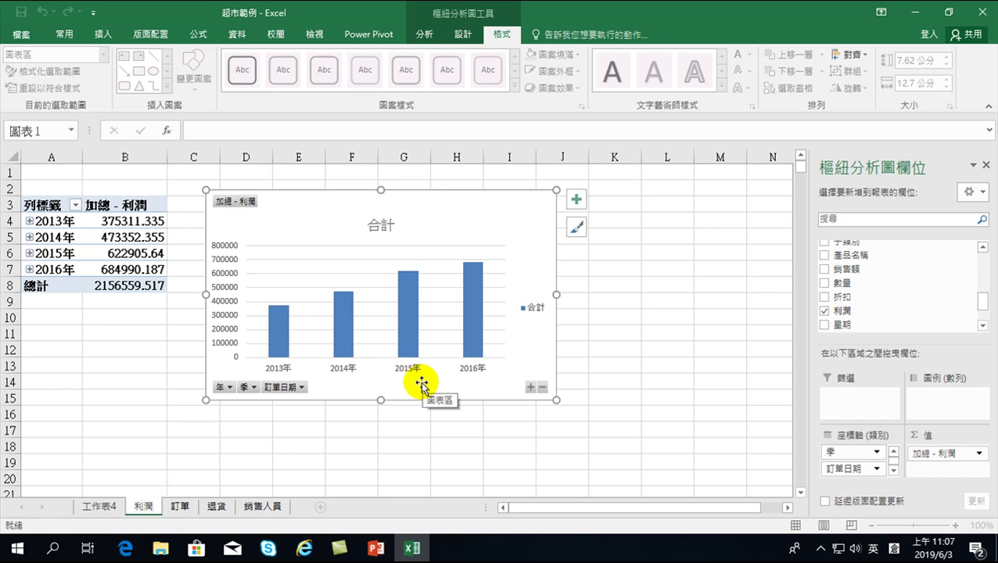
pyautogui.write('he')
pyautogui.press('BackSpace')
pyautogui.press('BackSpace')
pyautogui.press('shift')
pyautogui.write('各年')
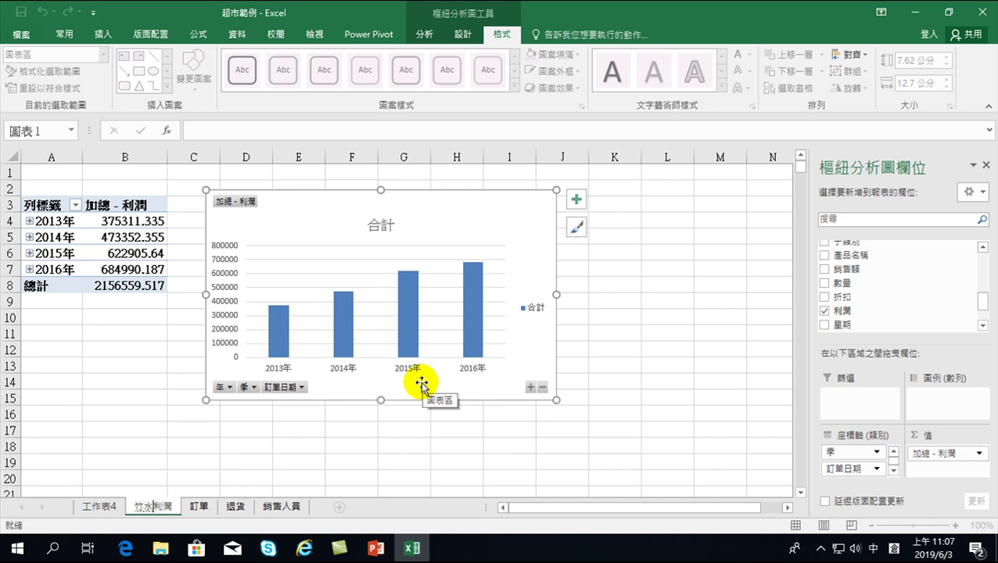
pyautogui.press('shift')
pyautogui.press('Return')
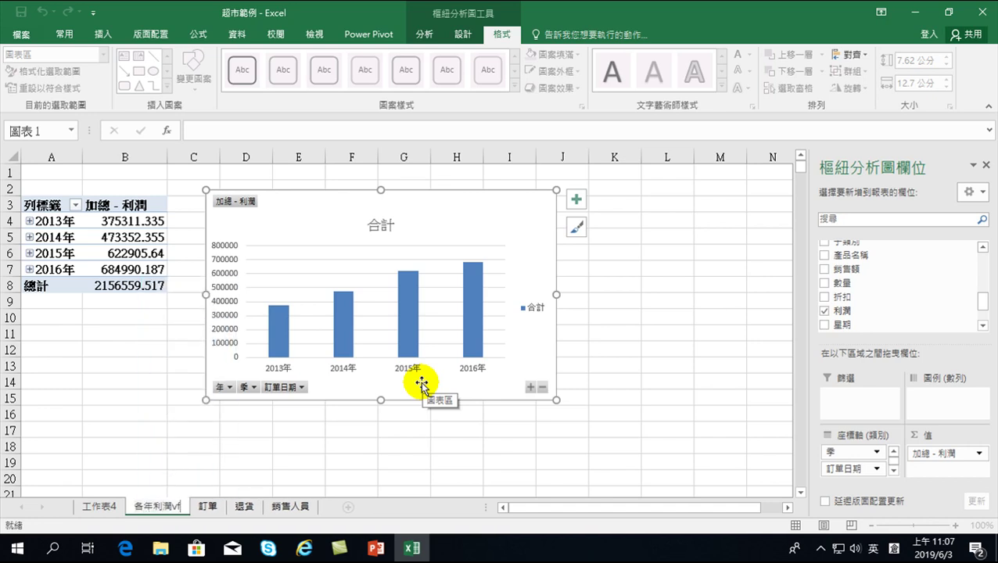
pyautogui.press('shift')
pyautogui.write('統計')
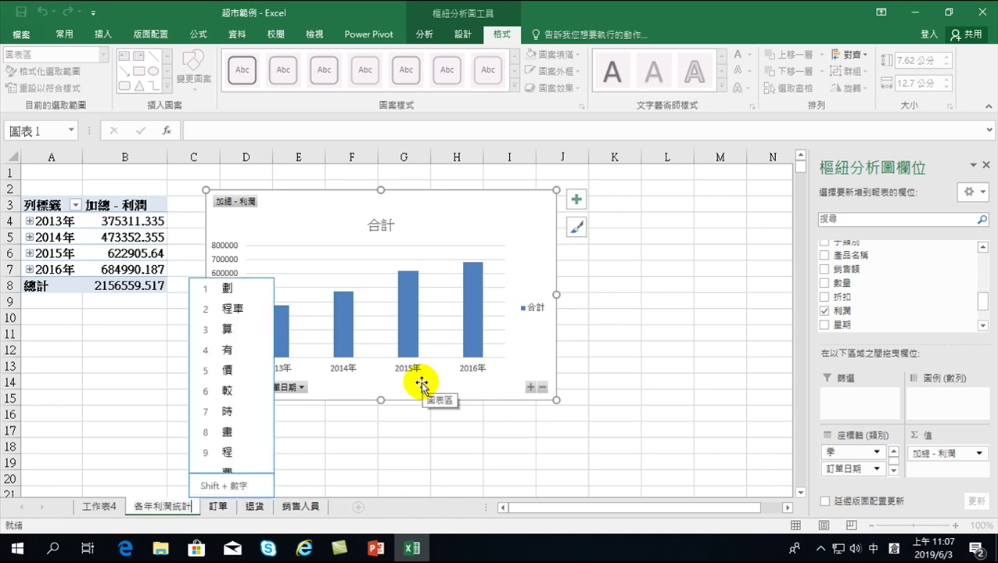
pyautogui.press('Return')
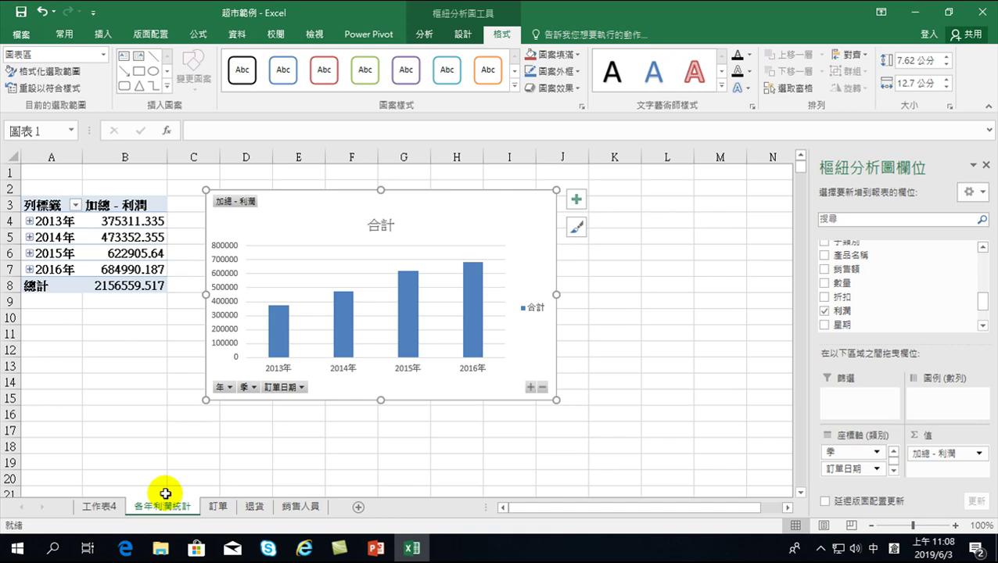
# - From a cell in the 訂單 order table, start a new PivotTable via Insert > PivotTable
pyautogui.click(218, 506)
pyautogui.click(400, 300)
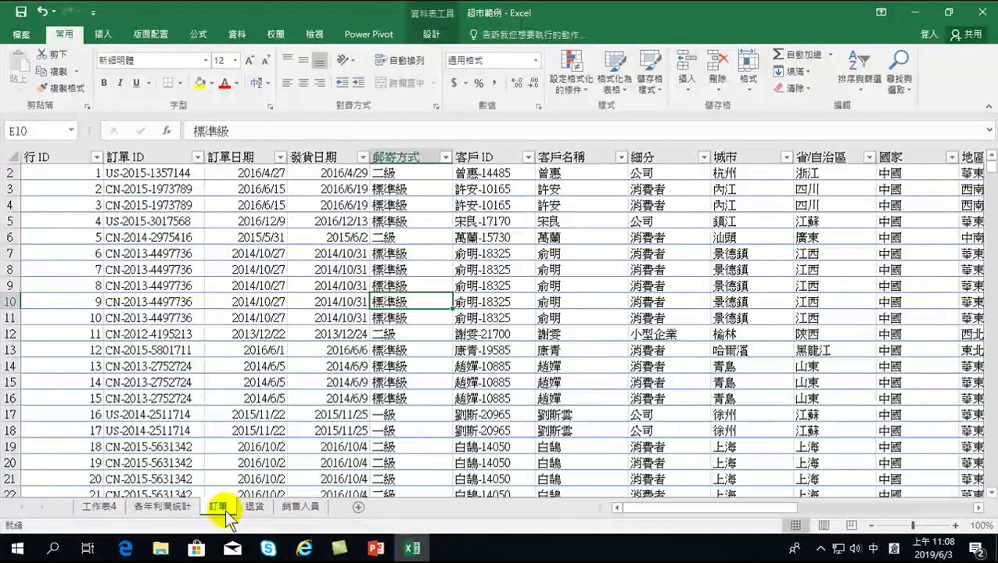
pyautogui.click(280, 319)
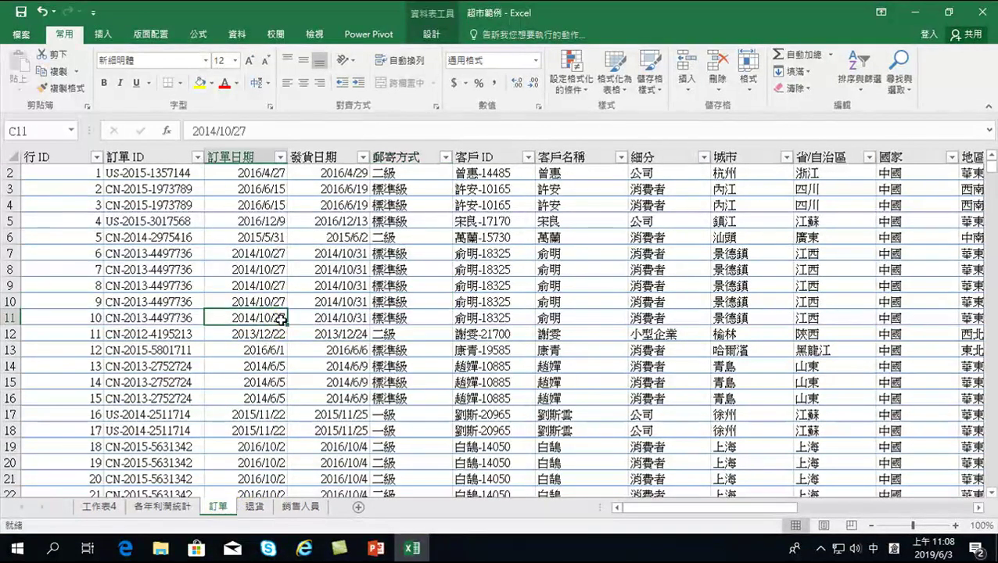
pyautogui.click(104, 33)
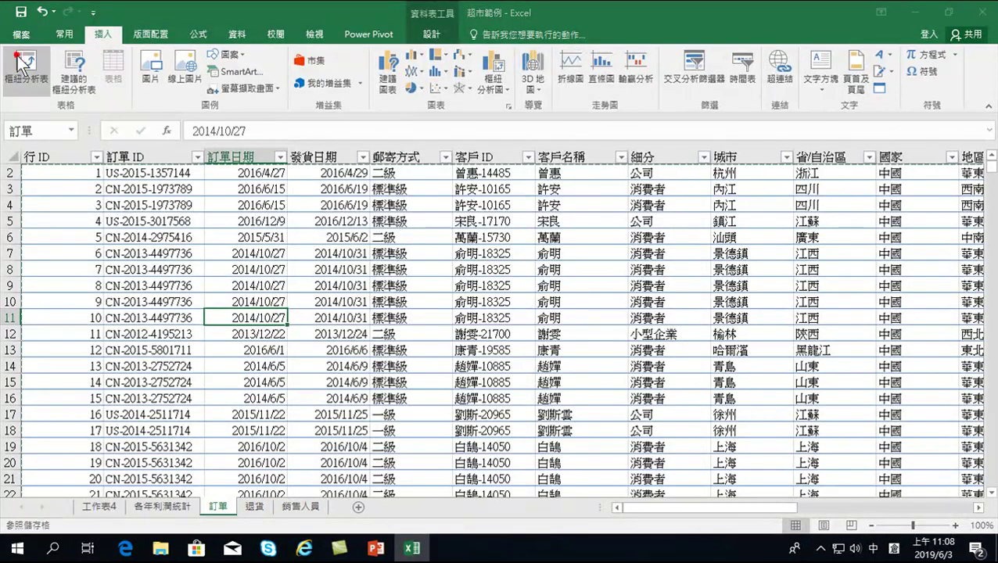
pyautogui.click(21, 63)
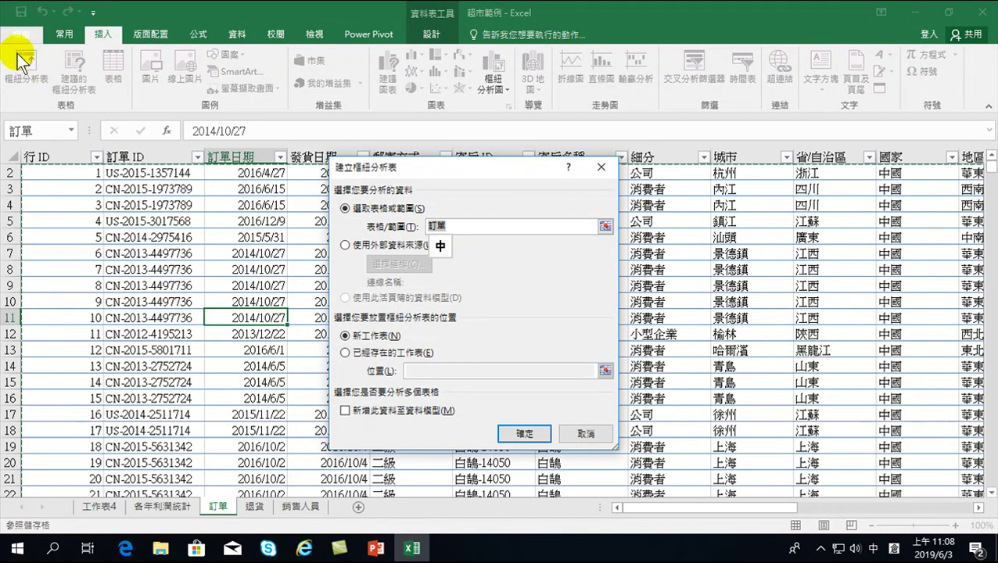
# - Place the PivotTable on new sheet 工作表6 with 訂單日期 rows and 銷售額, 利潤 values
pyautogui.click(534, 435)
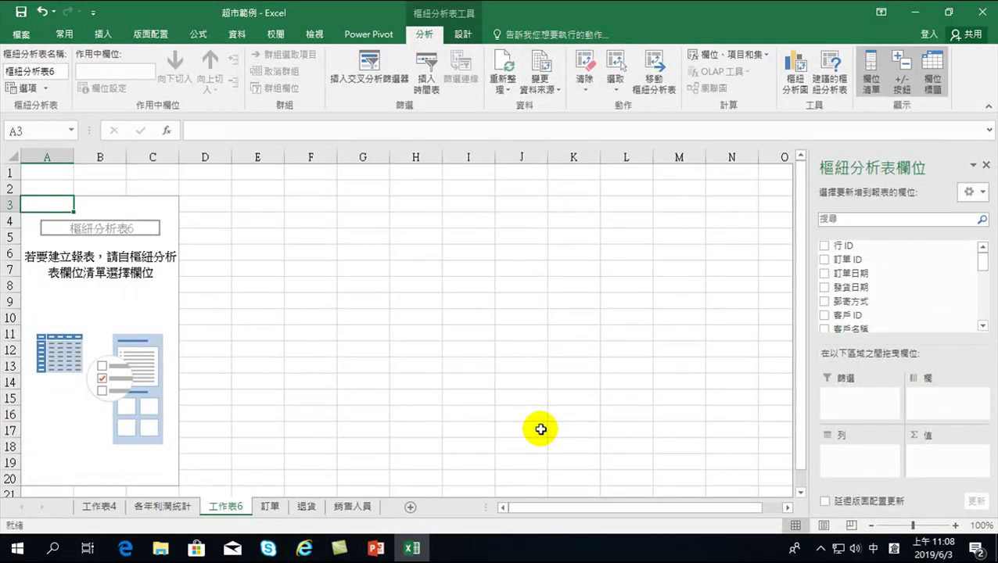
pyautogui.click(825, 274)
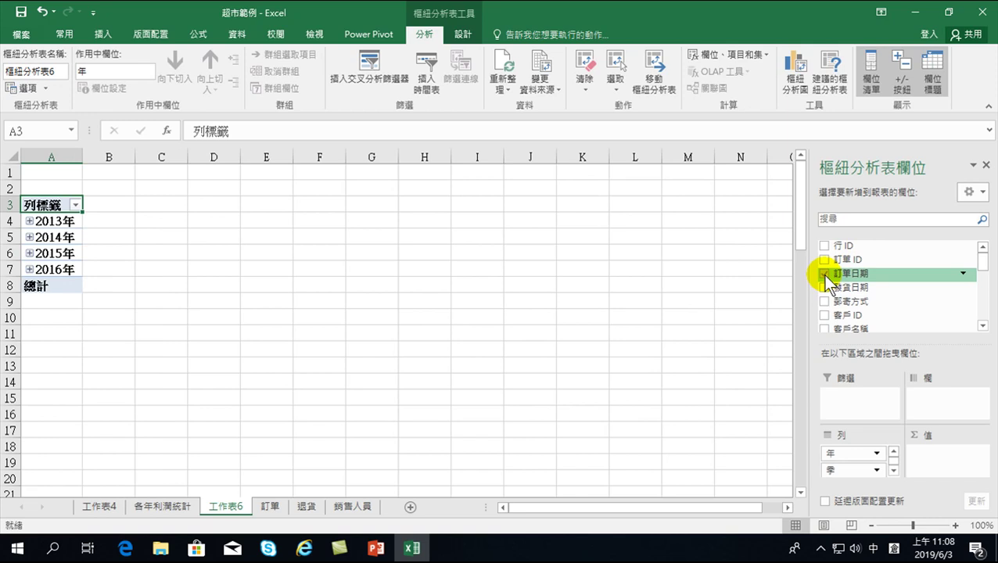
pyautogui.moveTo(983, 267); pyautogui.dragTo(982, 305)
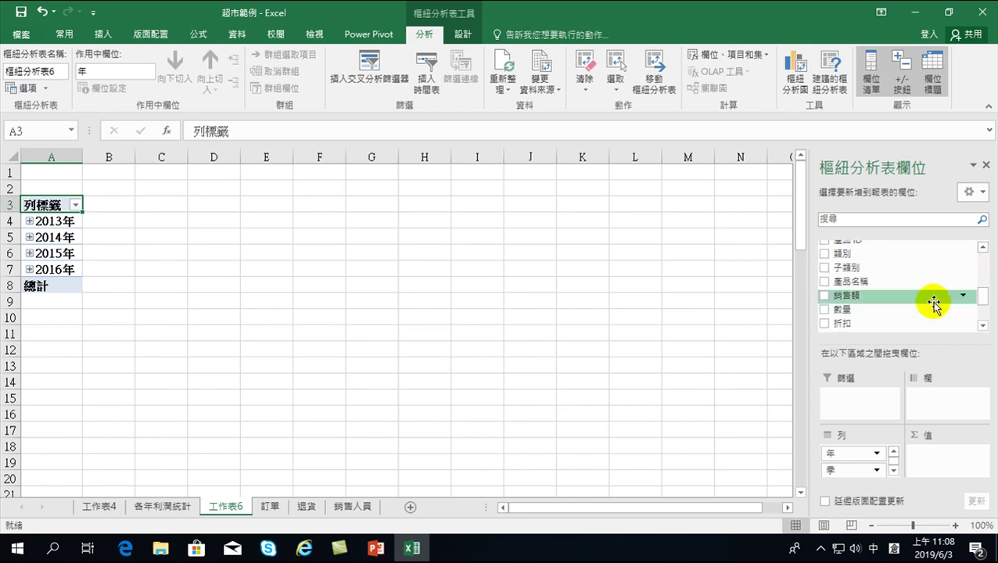
pyautogui.click(824, 295)
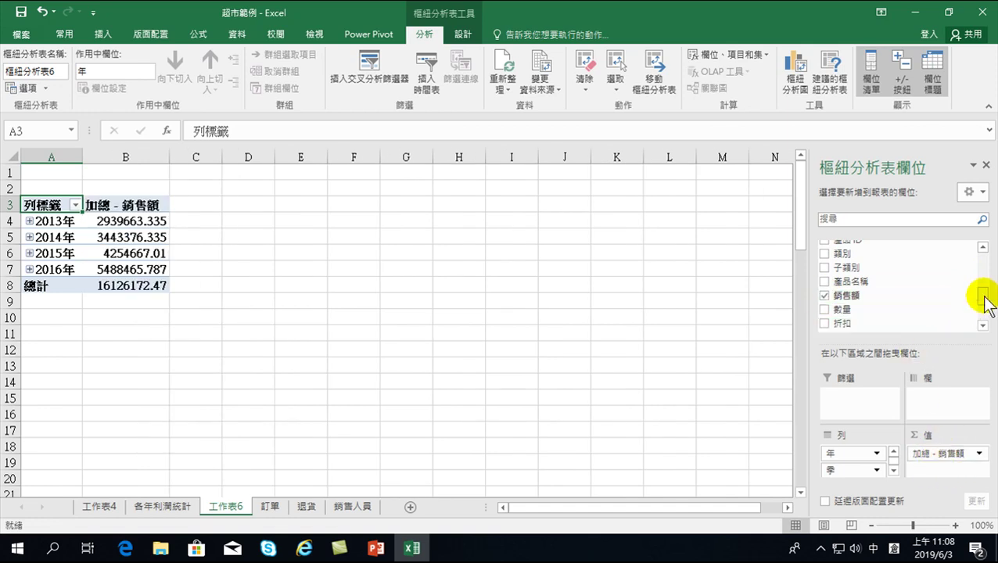
pyautogui.moveTo(982, 299)
pyautogui.mouseDown()
pyautogui.moveTo(982, 268)
pyautogui.moveTo(984, 313)
pyautogui.mouseUp()
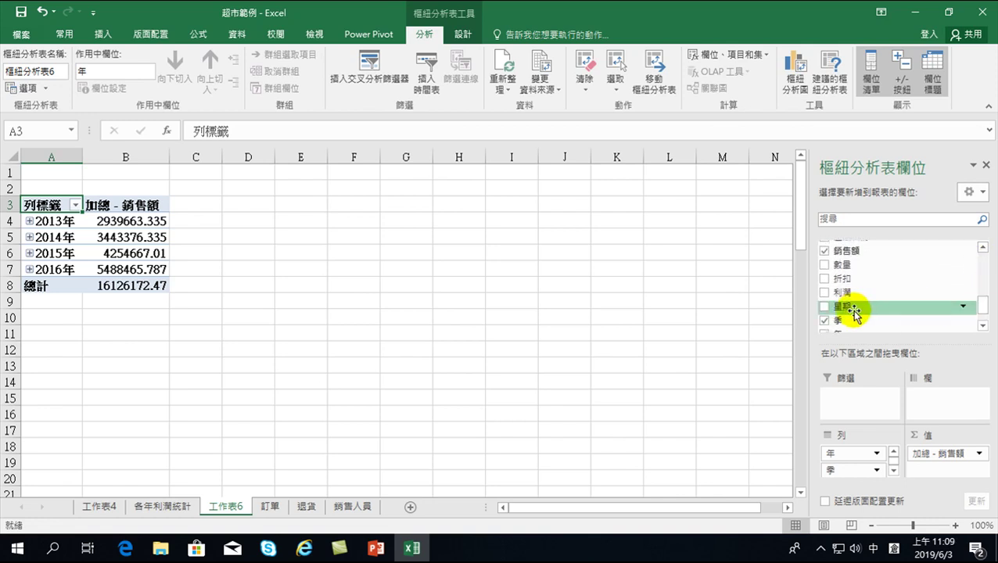
pyautogui.click(824, 292)
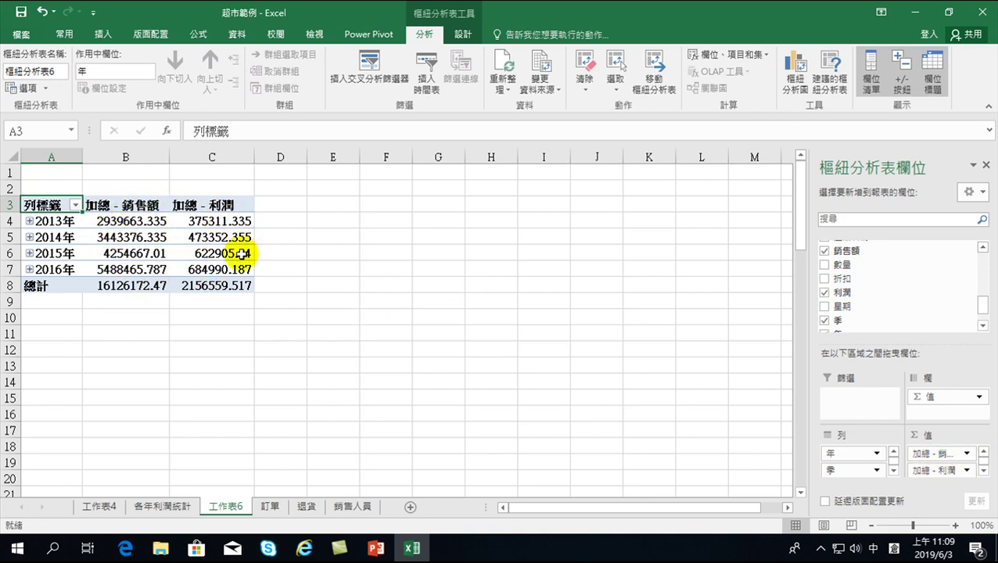
# - Start a PivotChart and preview the XY Scatter subtypes, then close the picker without inserting
pyautogui.click(794, 76)
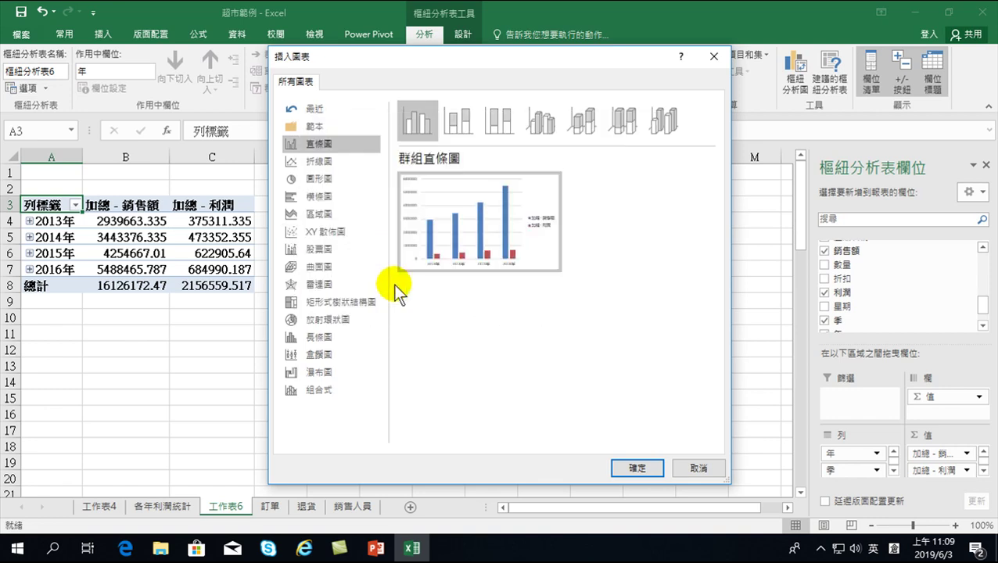
pyautogui.moveTo(433, 245)
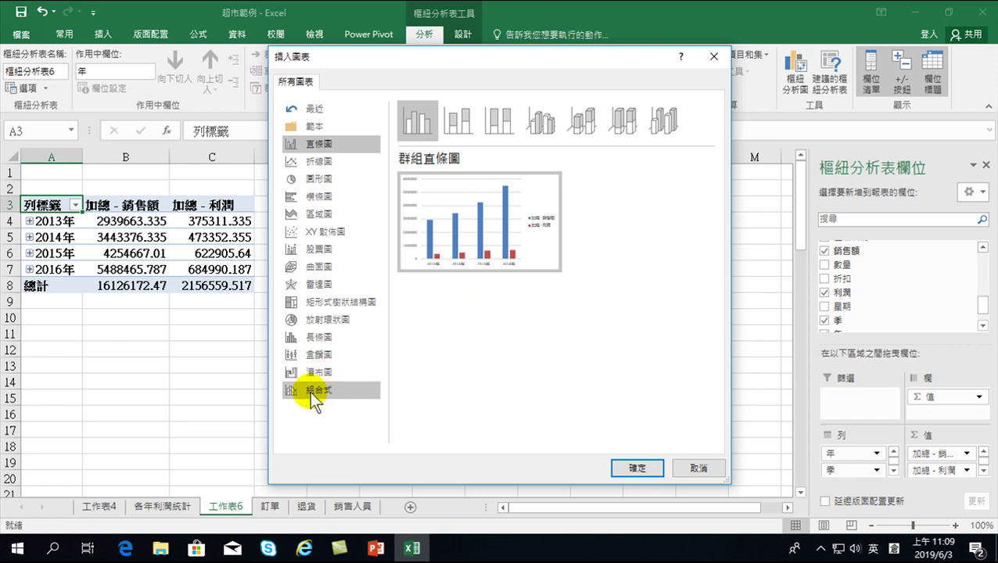
pyautogui.click(310, 230)
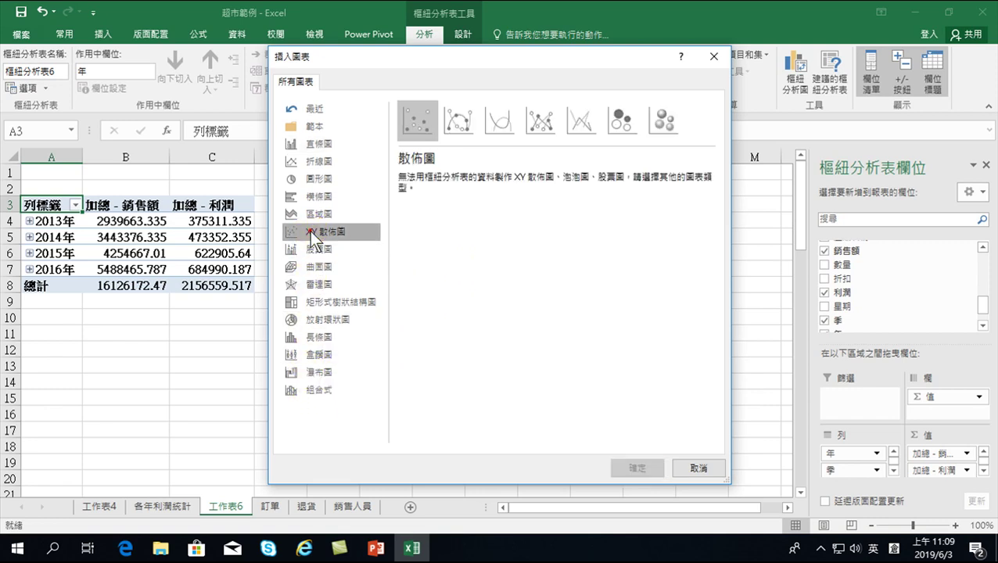
pyautogui.click(459, 114)
pyautogui.click(499, 113)
pyautogui.click(551, 116)
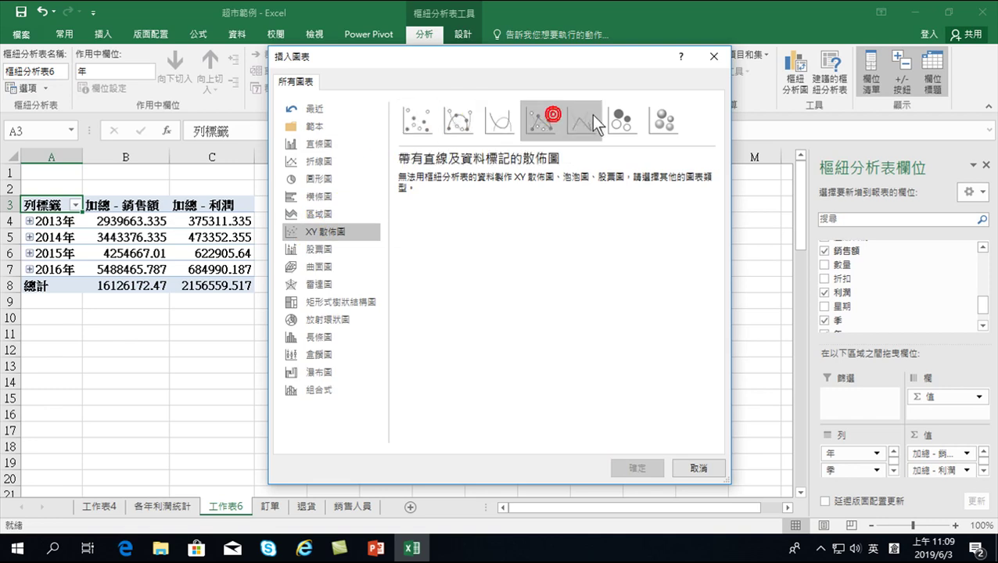
pyautogui.click(593, 122)
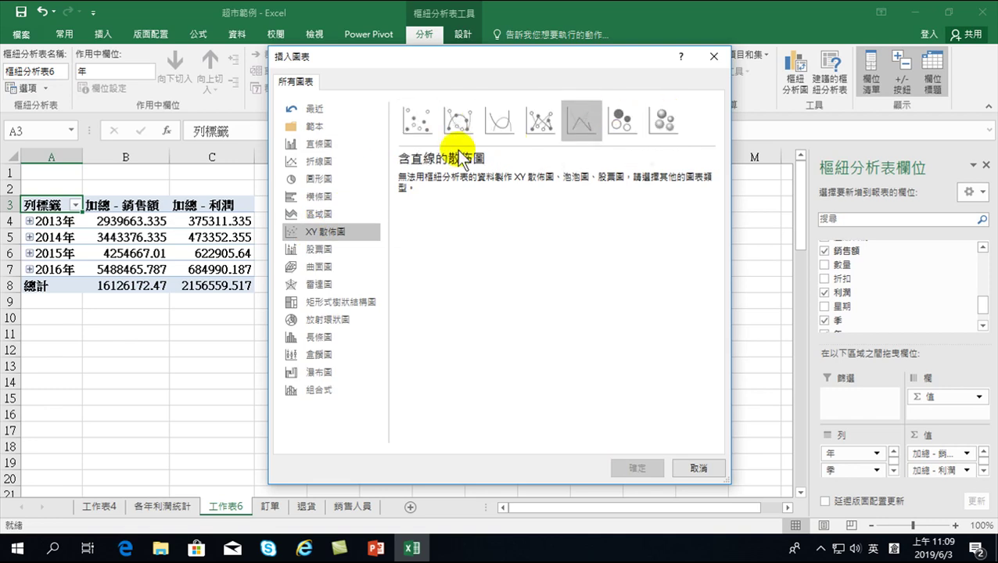
pyautogui.click(713, 56)
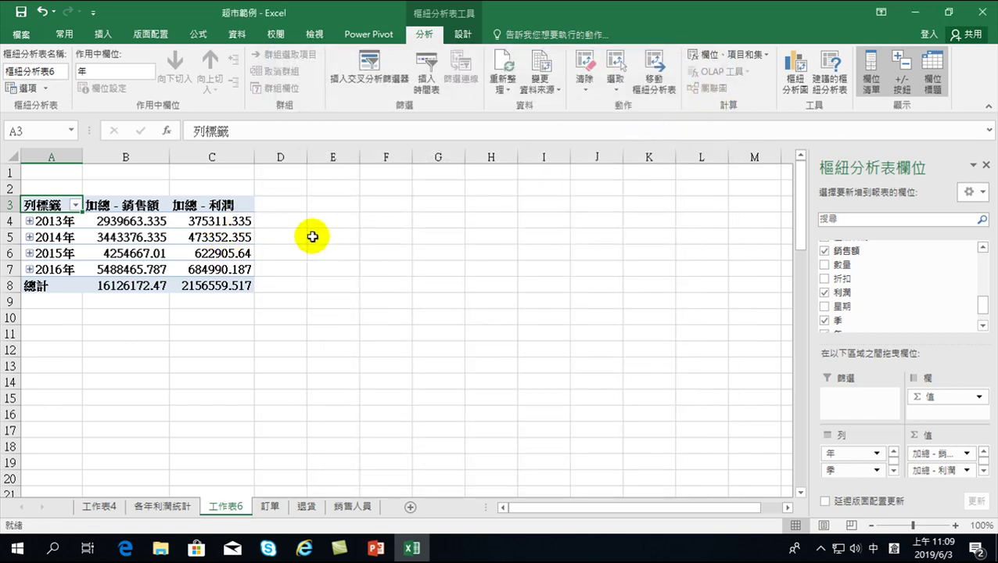
# - Open the Insert tab's Recommended Charts picker and browse templates, Column, Line and Pie types
pyautogui.click(101, 31)
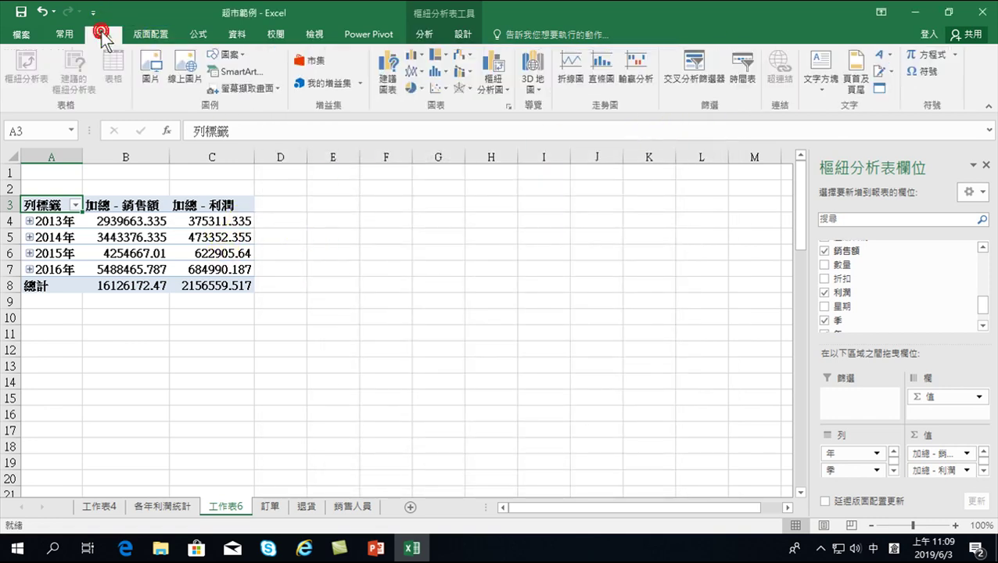
pyautogui.click(388, 69)
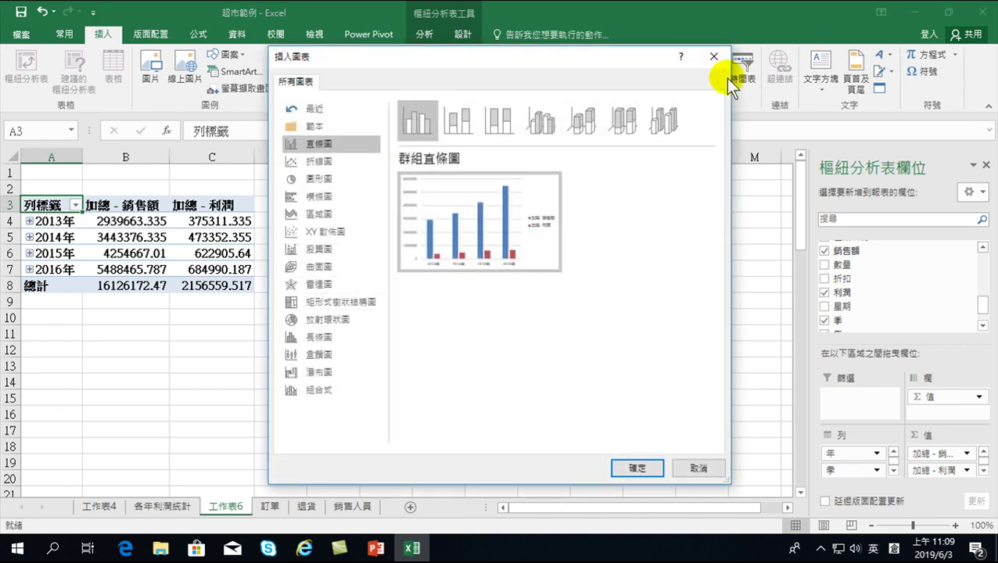
pyautogui.click(713, 57)
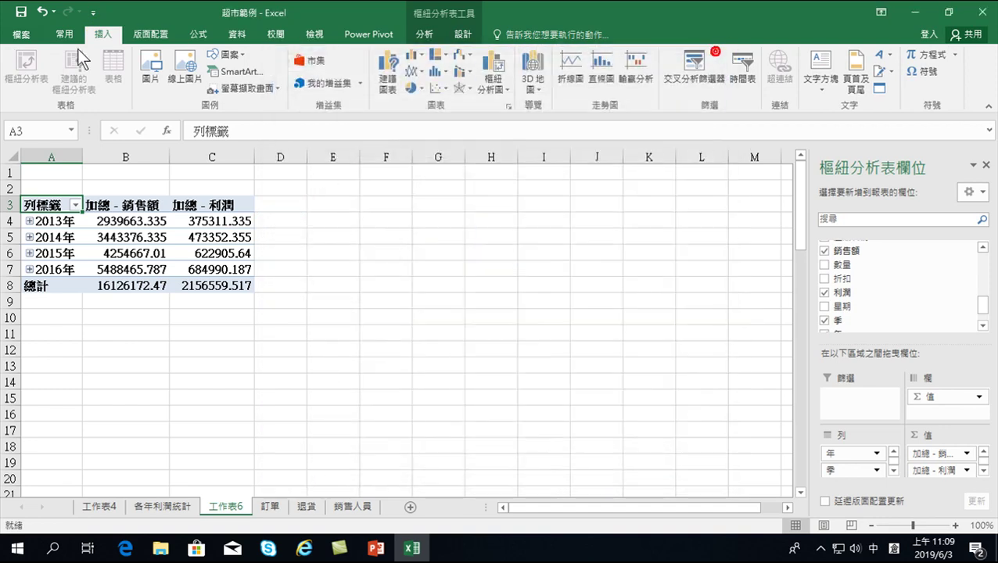
pyautogui.click(388, 69)
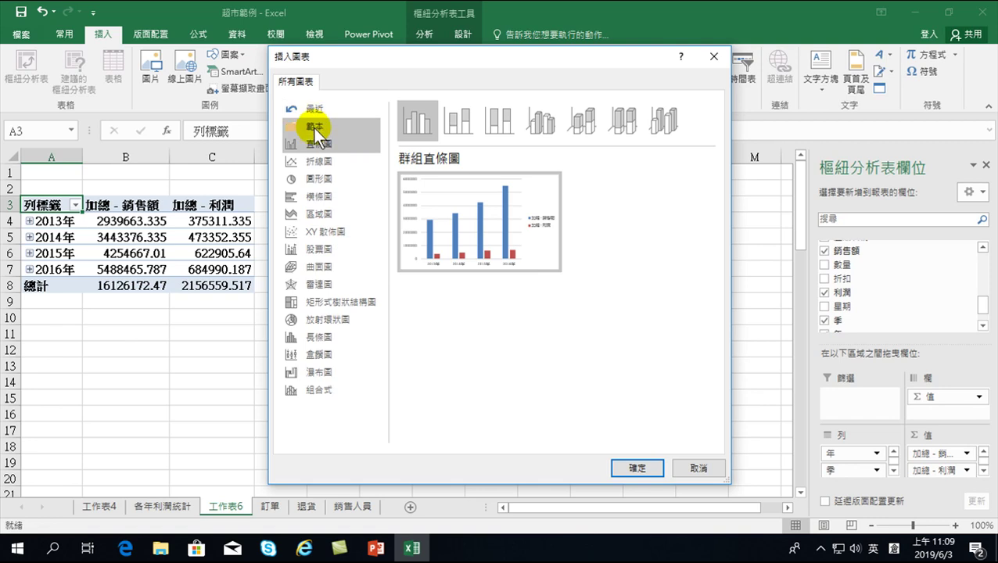
pyautogui.click(313, 126)
pyautogui.click(309, 145)
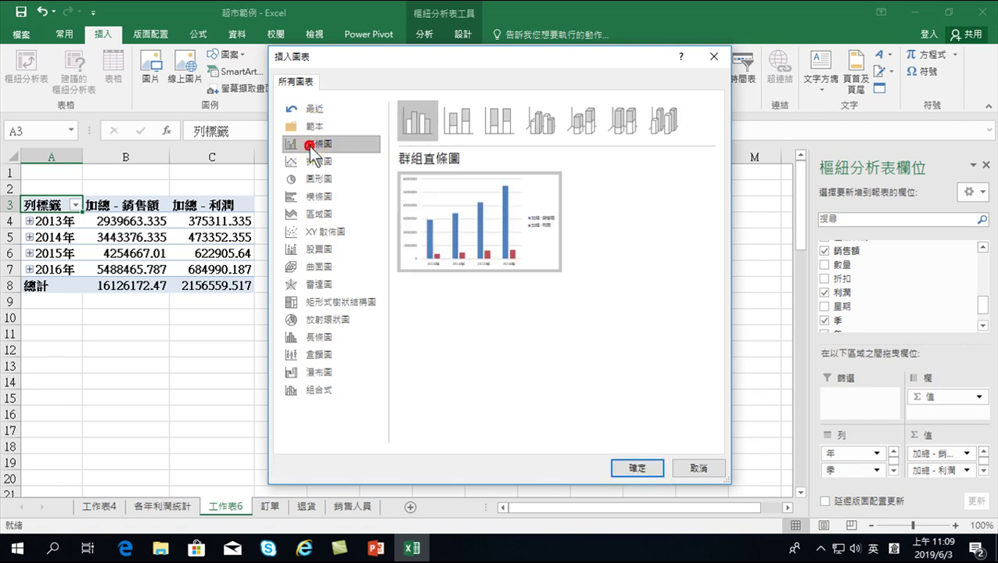
pyautogui.click(310, 159)
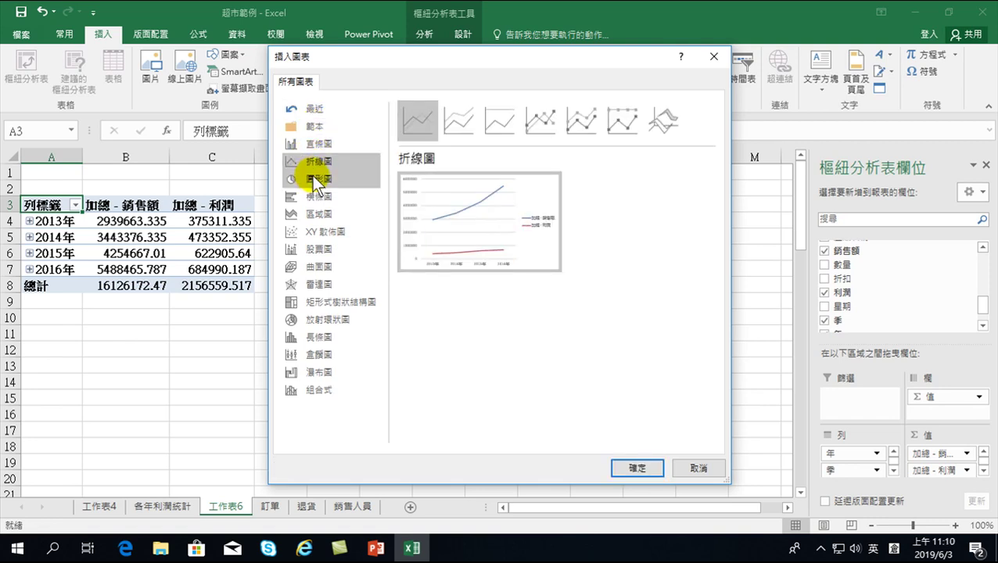
pyautogui.click(313, 178)
# - Browse the Bar, Area, XY Scatter, Stock, Surface and Radar chart types, then close the dialog
pyautogui.click(317, 195)
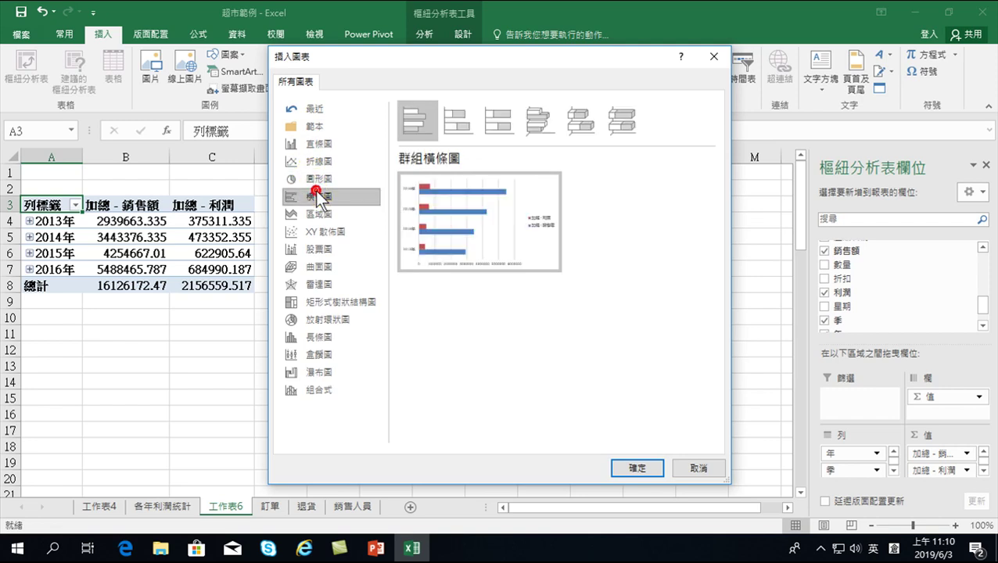
pyautogui.click(317, 213)
pyautogui.click(322, 231)
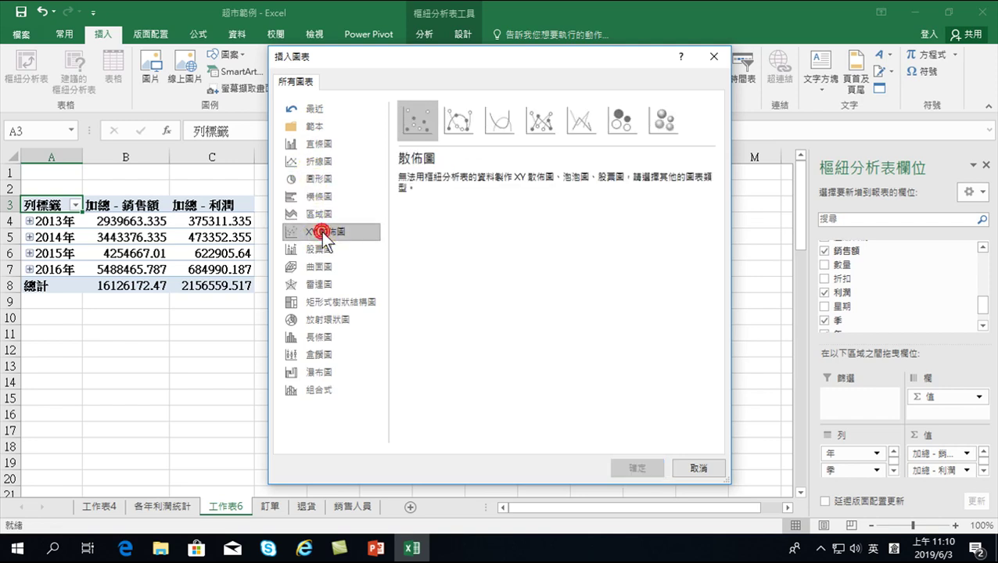
pyautogui.click(545, 122)
pyautogui.click(575, 117)
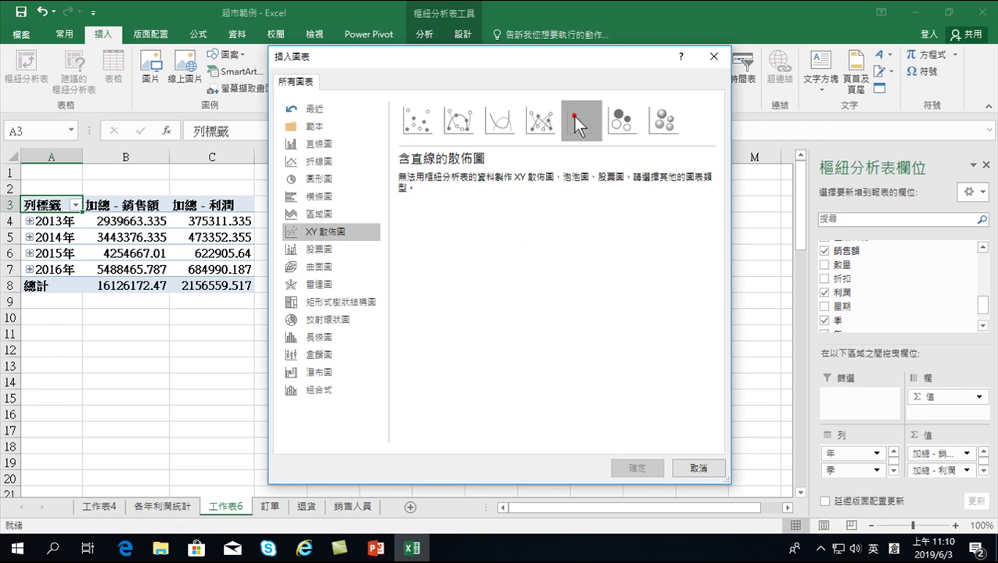
pyautogui.click(327, 251)
pyautogui.click(325, 266)
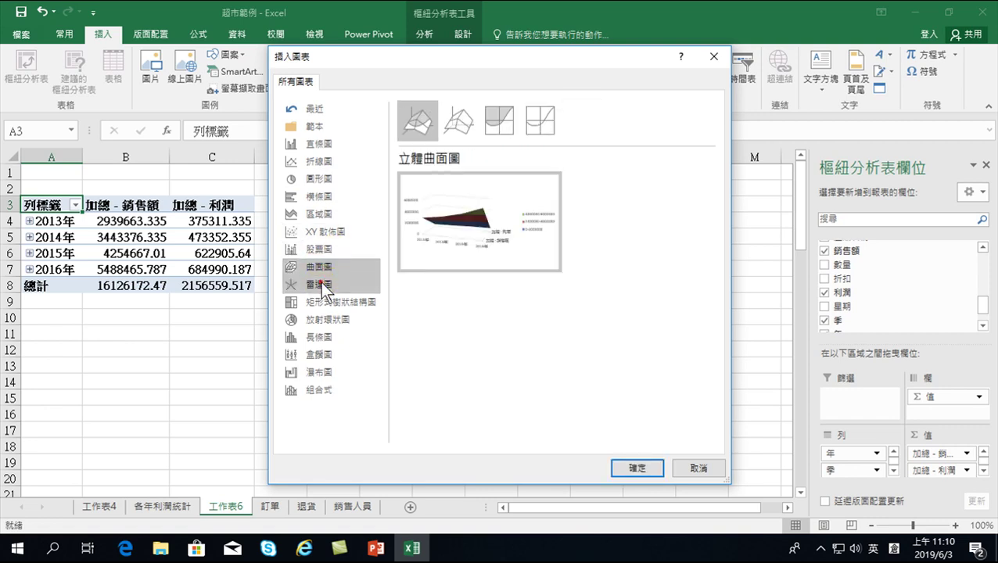
pyautogui.click(321, 283)
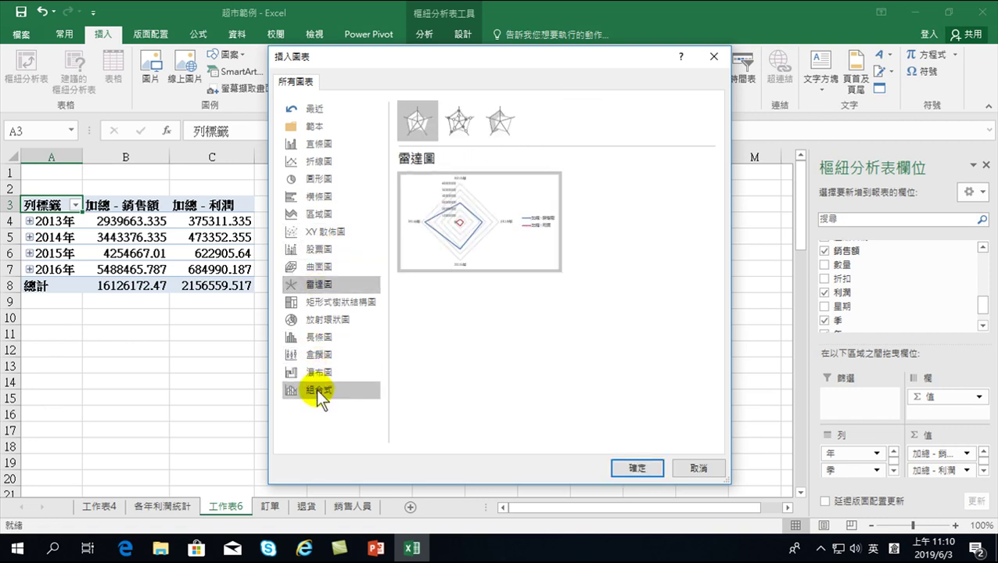
pyautogui.click(713, 57)
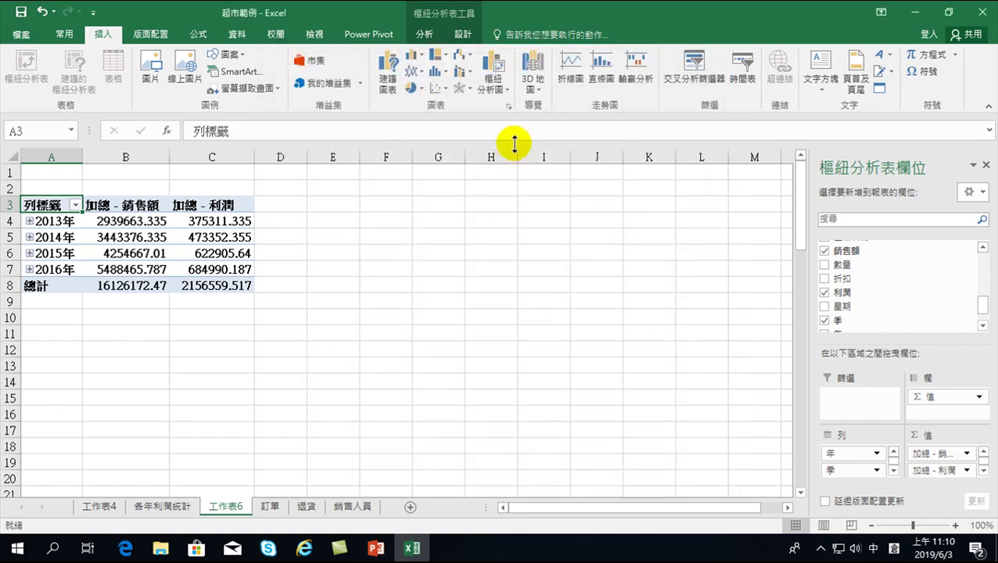
# - Check the Scatter chart list on the Insert tab, then start a PivotChart from PivotTable Analyze
pyautogui.click(434, 89)
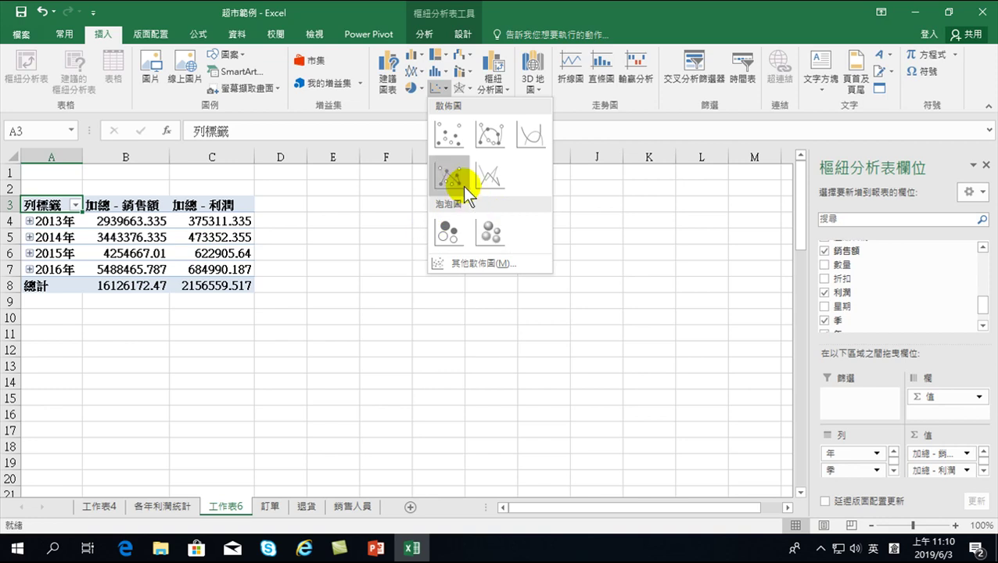
pyautogui.click(154, 222)
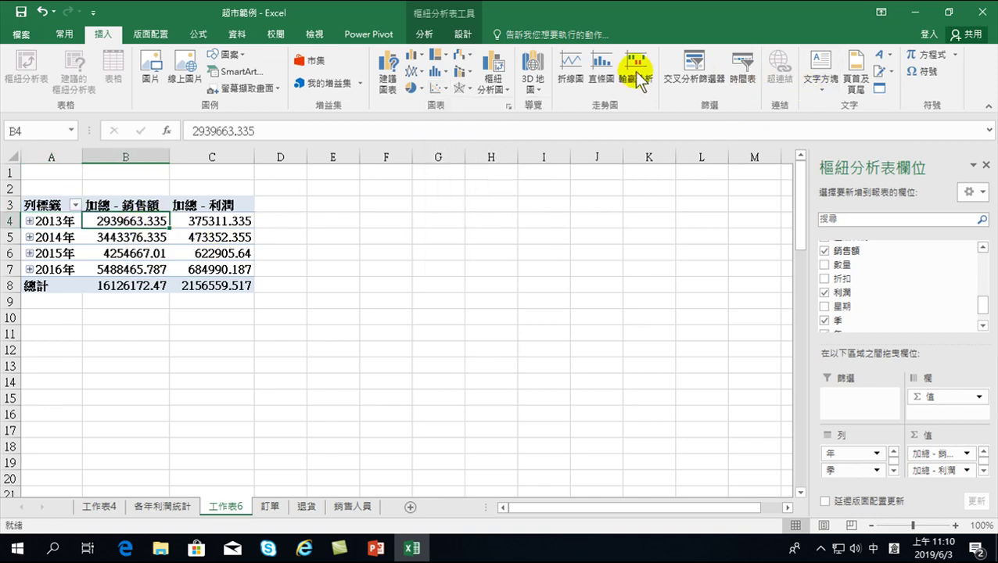
pyautogui.click(423, 34)
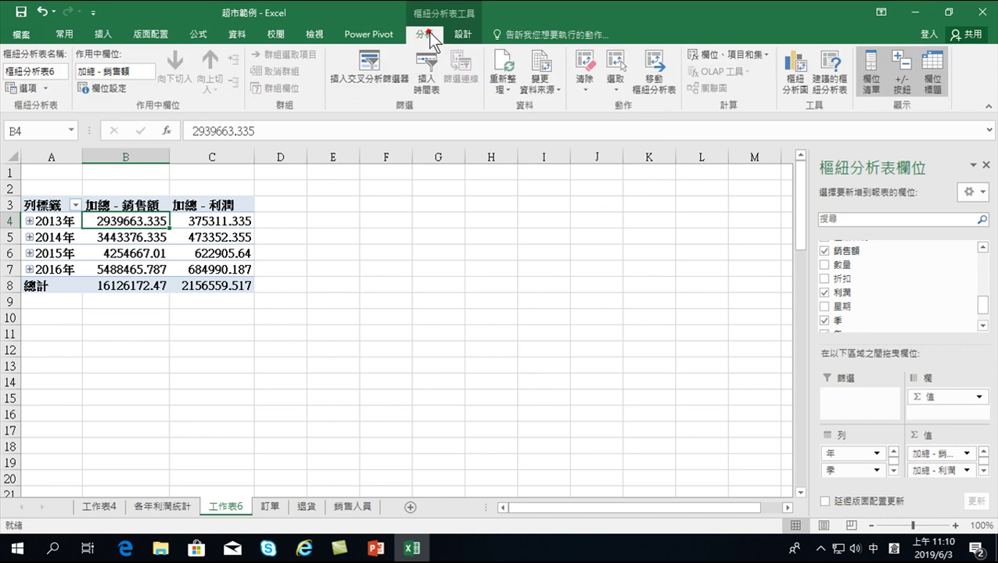
pyautogui.click(797, 64)
# - Insert a Clustered Column PivotChart, place it beside the pivot table, and select values B4:C8
pyautogui.click(637, 467)
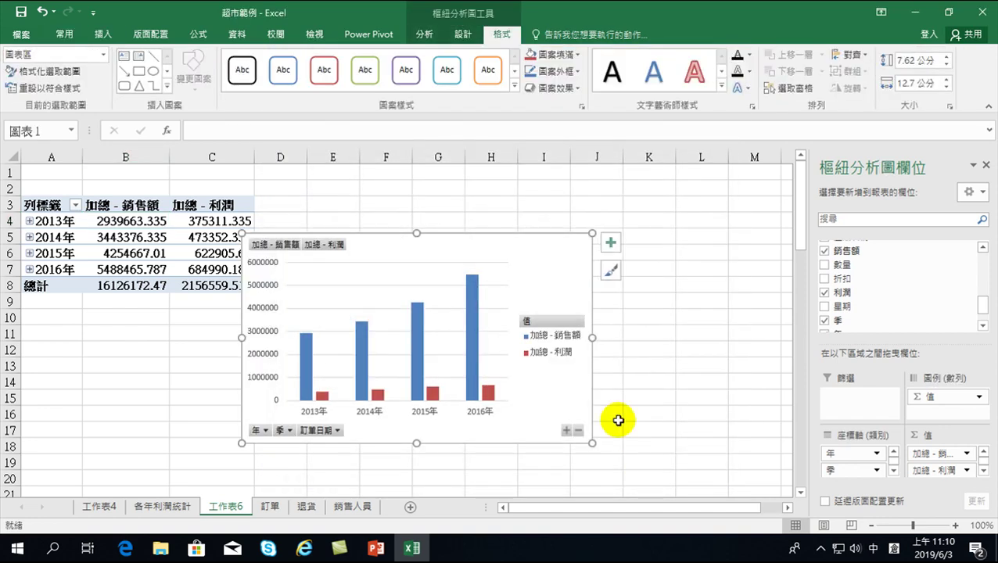
pyautogui.moveTo(449, 237); pyautogui.dragTo(501, 198)
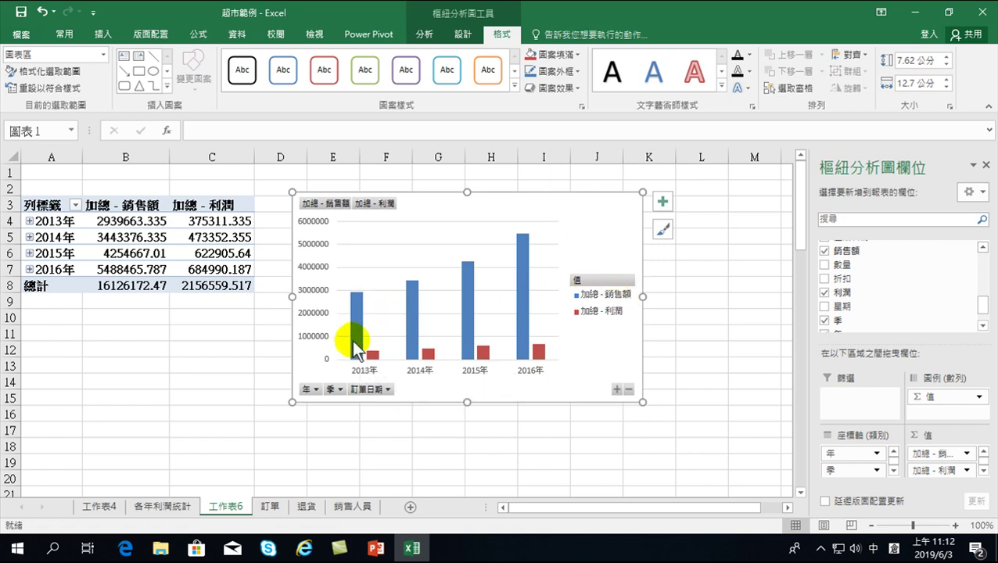
pyautogui.moveTo(112, 221); pyautogui.dragTo(196, 285)
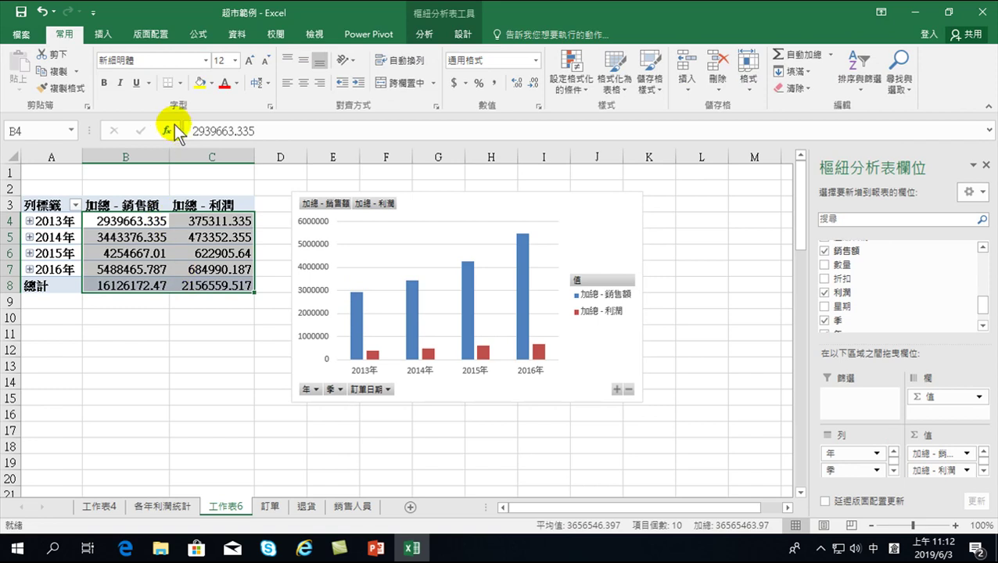
# - Format the 銷售額 and 利潤 values with Comma Style and zero decimal places
pyautogui.click(495, 83)
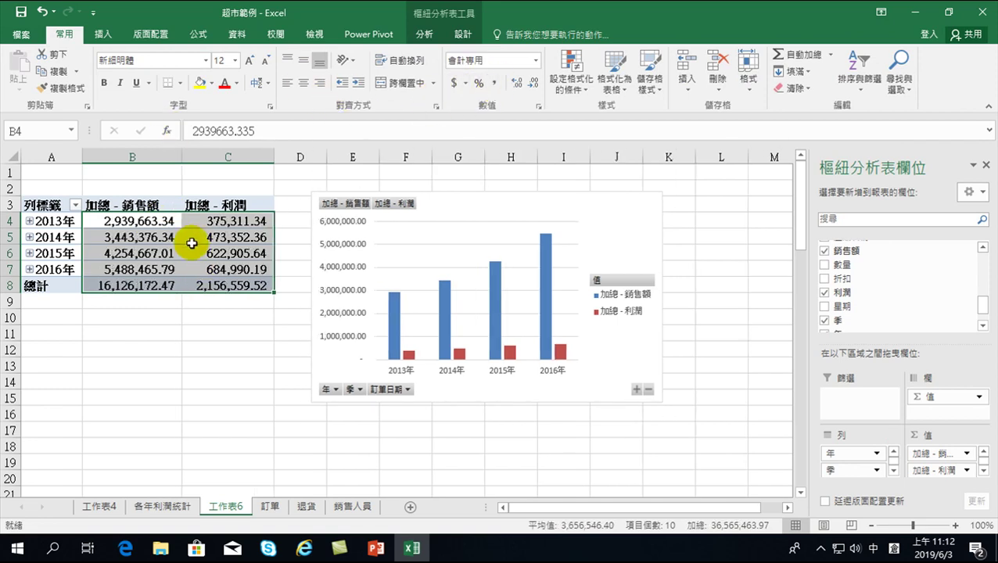
pyautogui.click(533, 80)
pyautogui.click(532, 80)
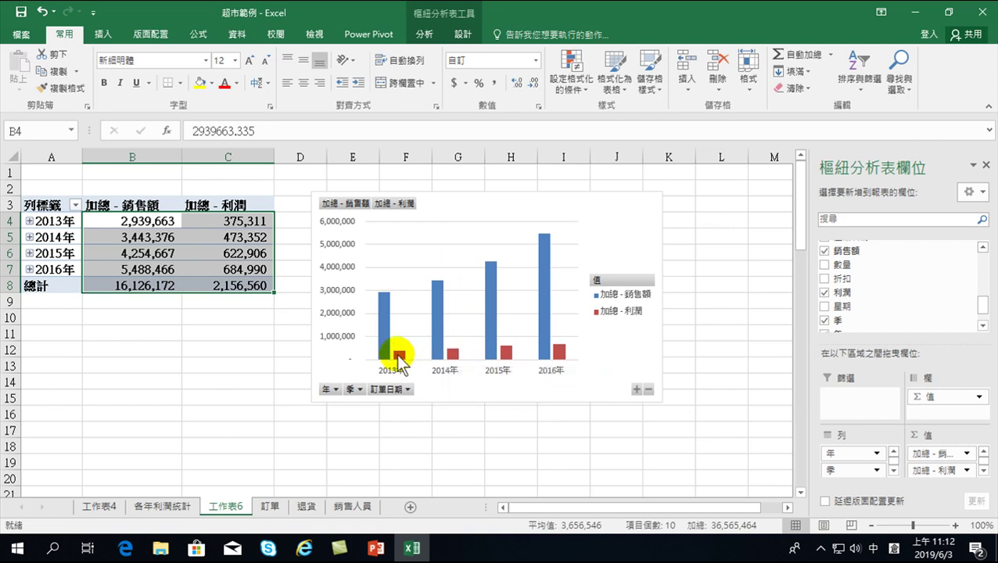
pyautogui.moveTo(399, 356)
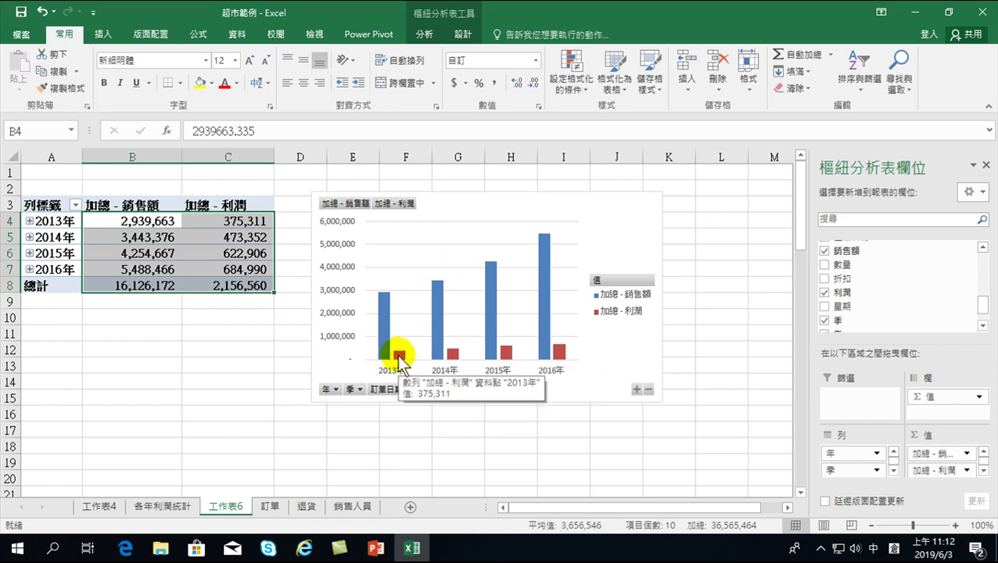
# - Move the 利潤 series onto the secondary axis through Format Data Series
pyautogui.click(614, 351)
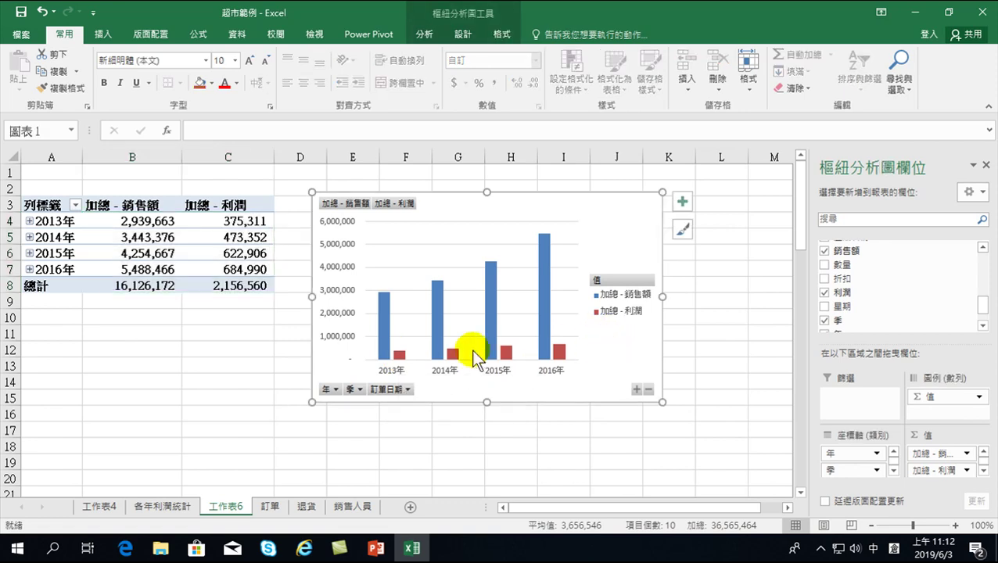
pyautogui.click(399, 357)
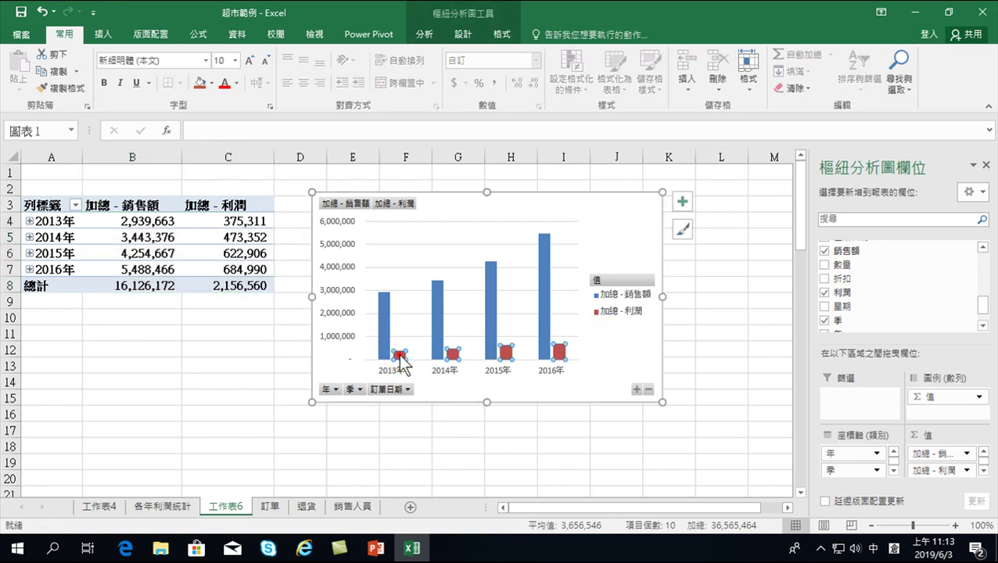
pyautogui.rightClick(400, 358)
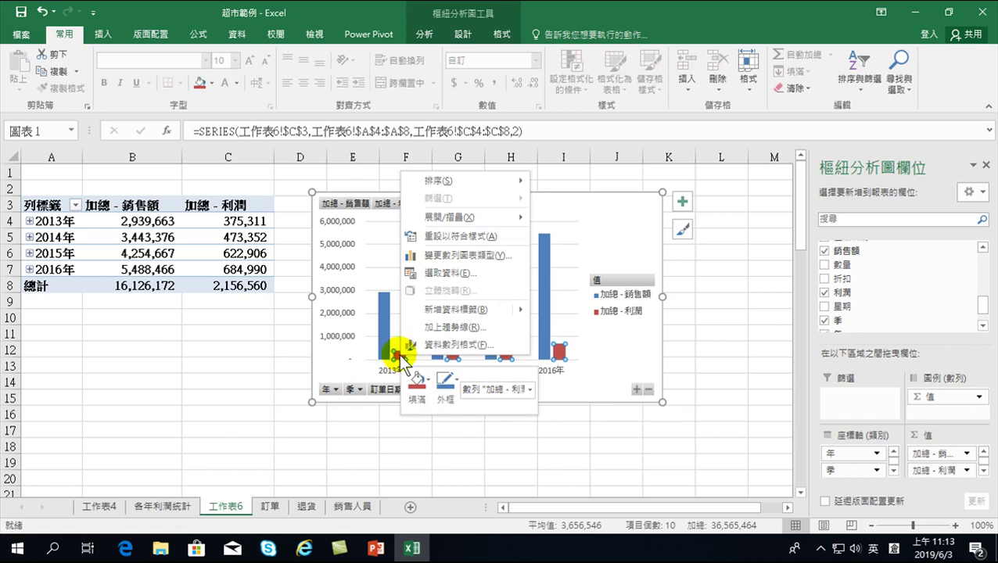
pyautogui.press('Escape')
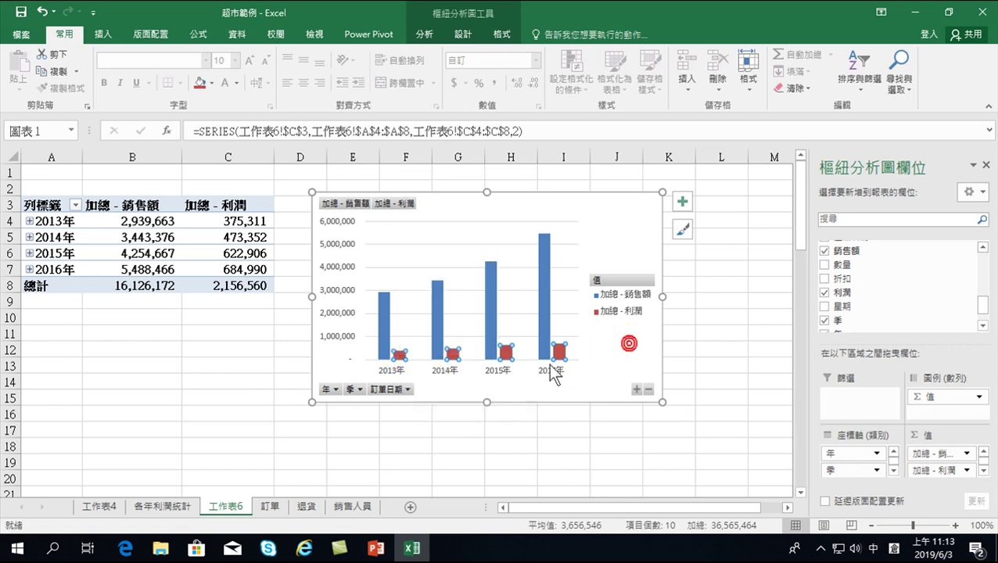
pyautogui.rightClick(401, 361)
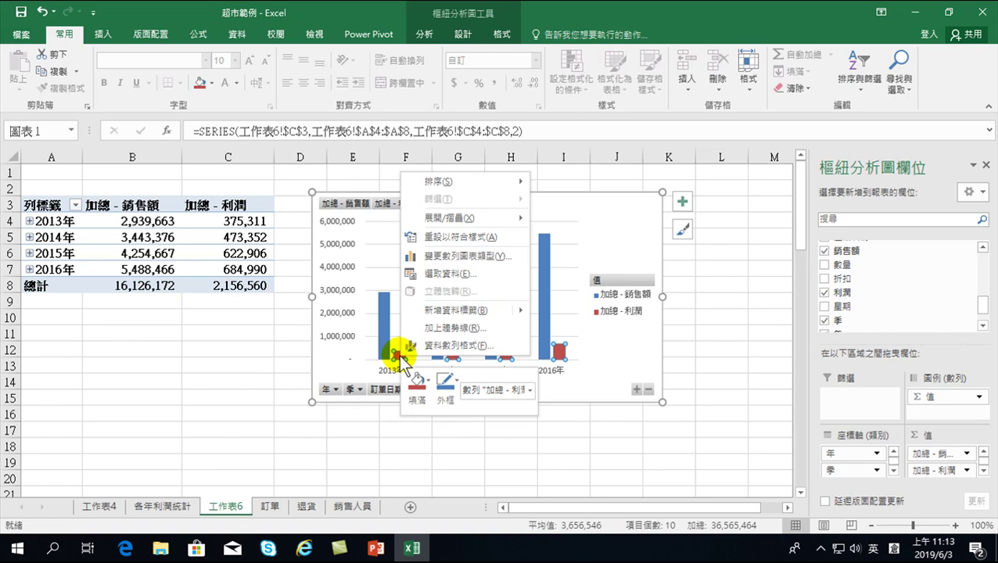
pyautogui.moveTo(465, 310)
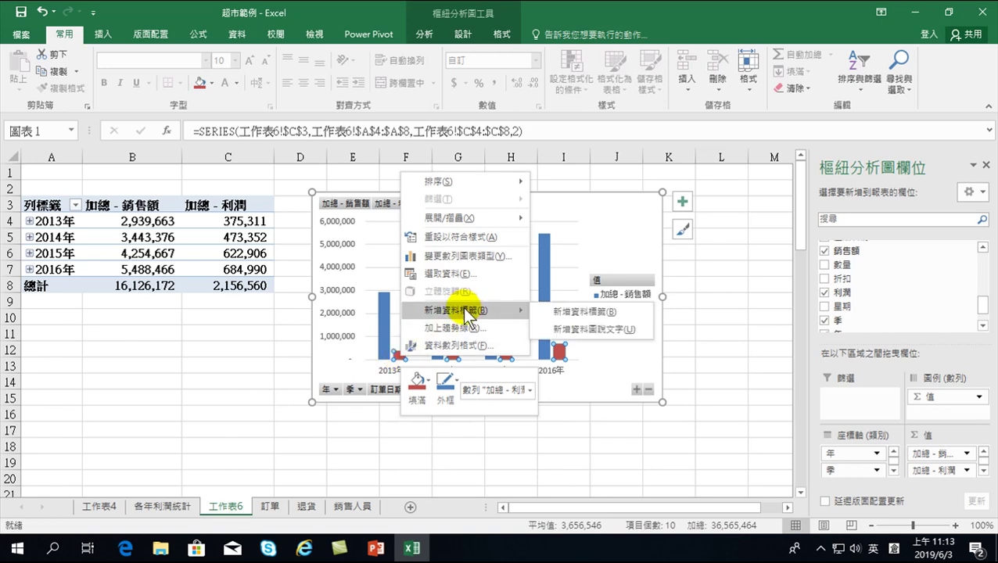
pyautogui.click(466, 348)
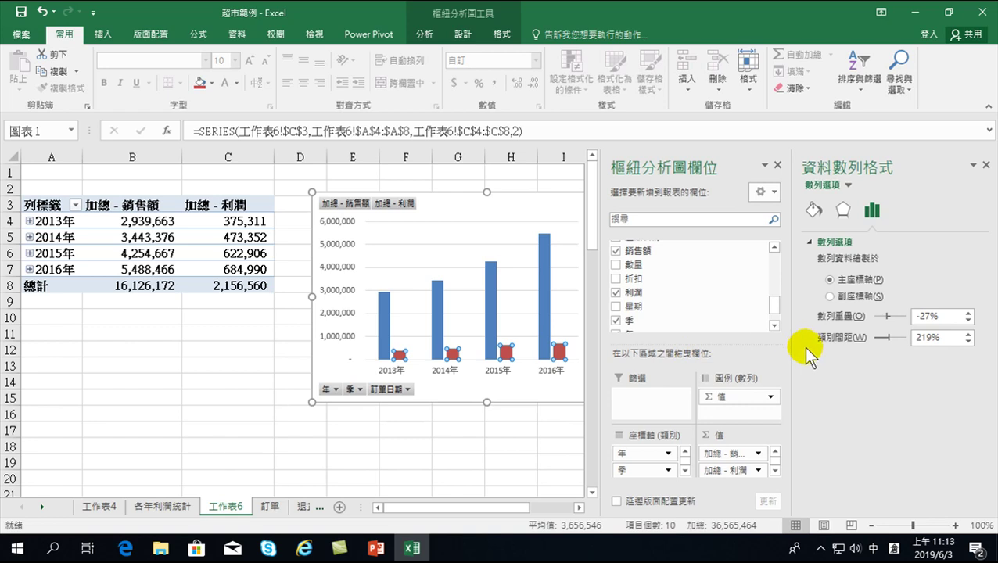
pyautogui.click(830, 296)
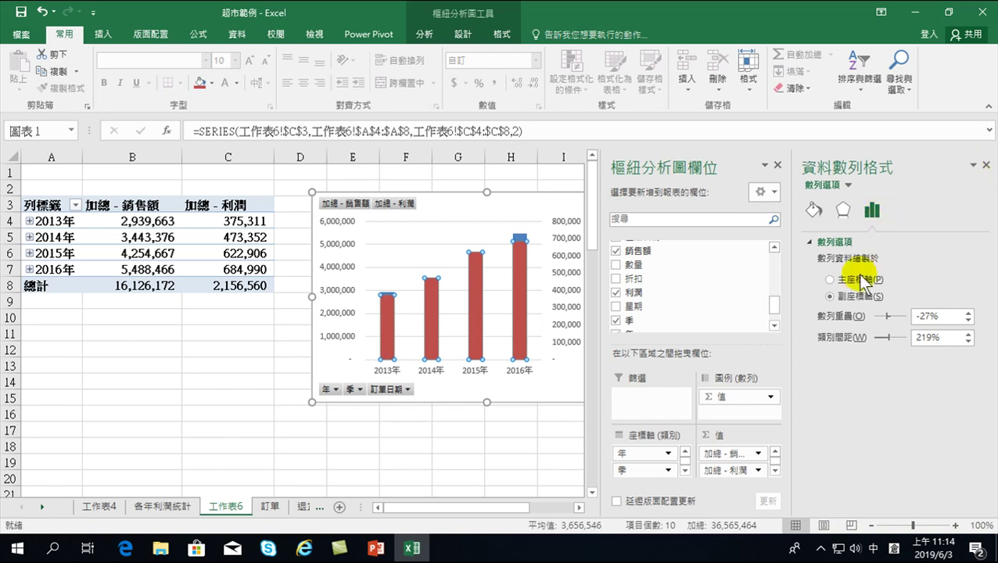
# - Change the 加總 - 利潤 series chart type to Line, keeping 銷售額 as columns
pyautogui.rightClick(518, 263)
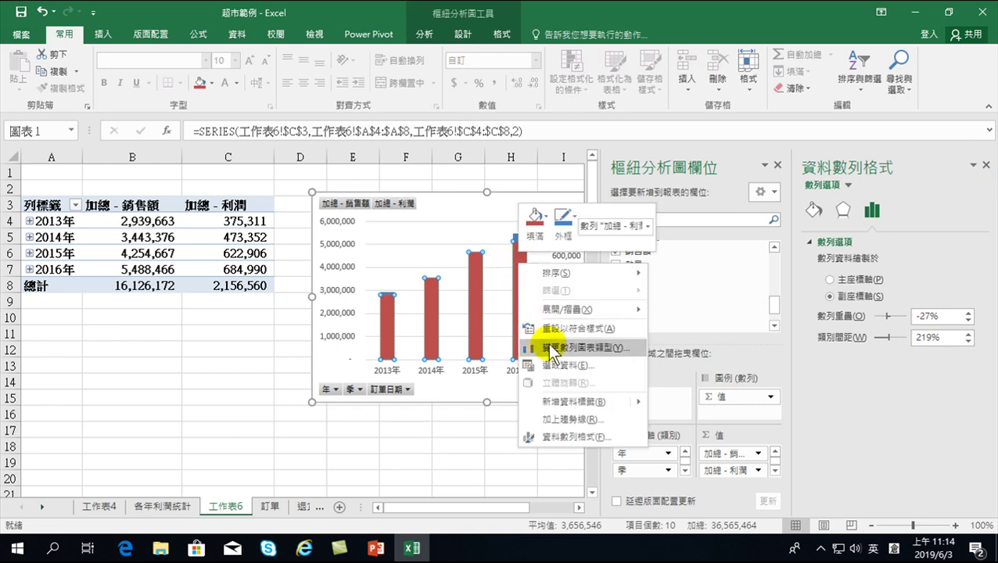
pyautogui.click(580, 347)
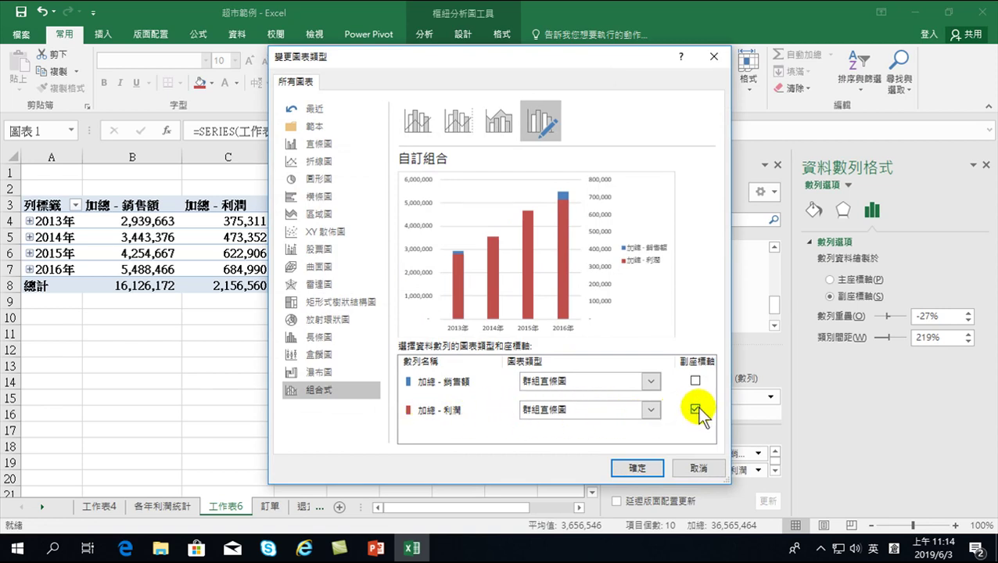
pyautogui.click(650, 409)
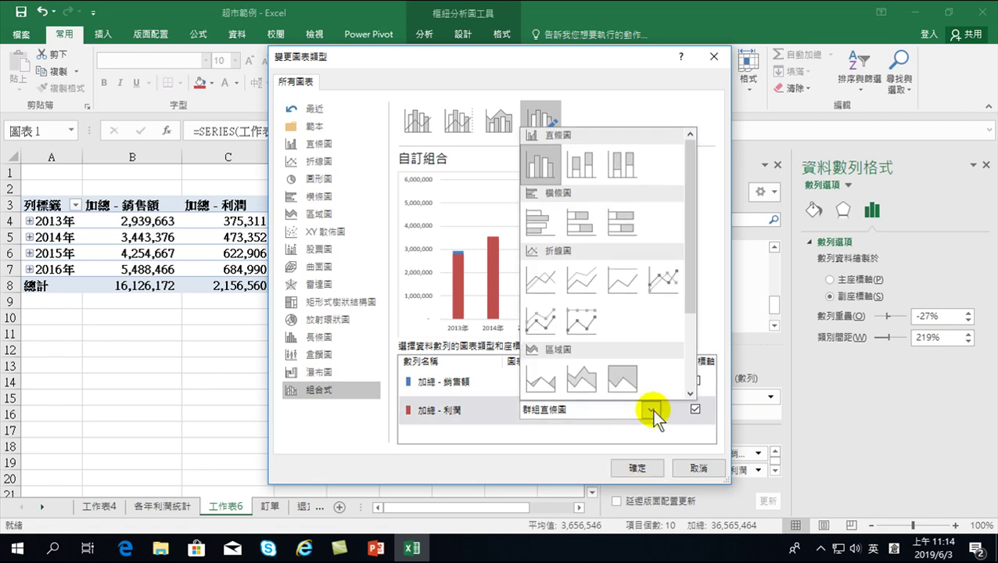
pyautogui.click(542, 278)
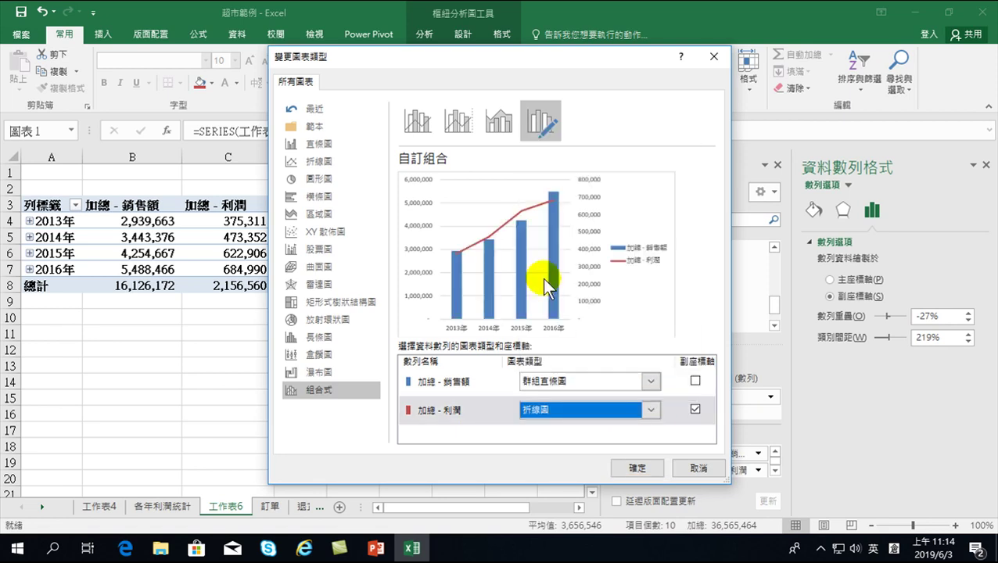
pyautogui.click(631, 469)
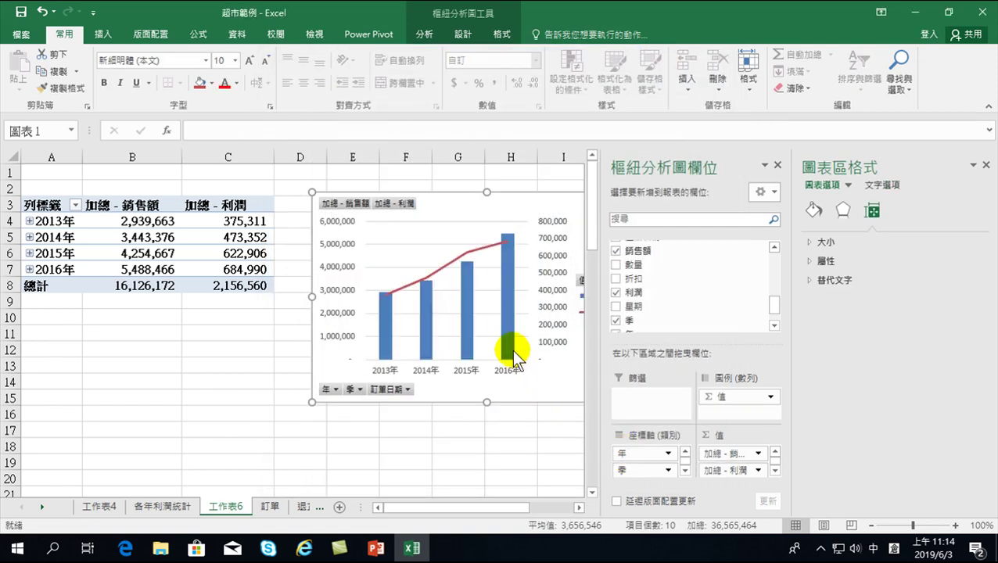
# - Shift the combo chart slightly left so the legend shows, and review the column and line values
pyautogui.moveTo(504, 337)
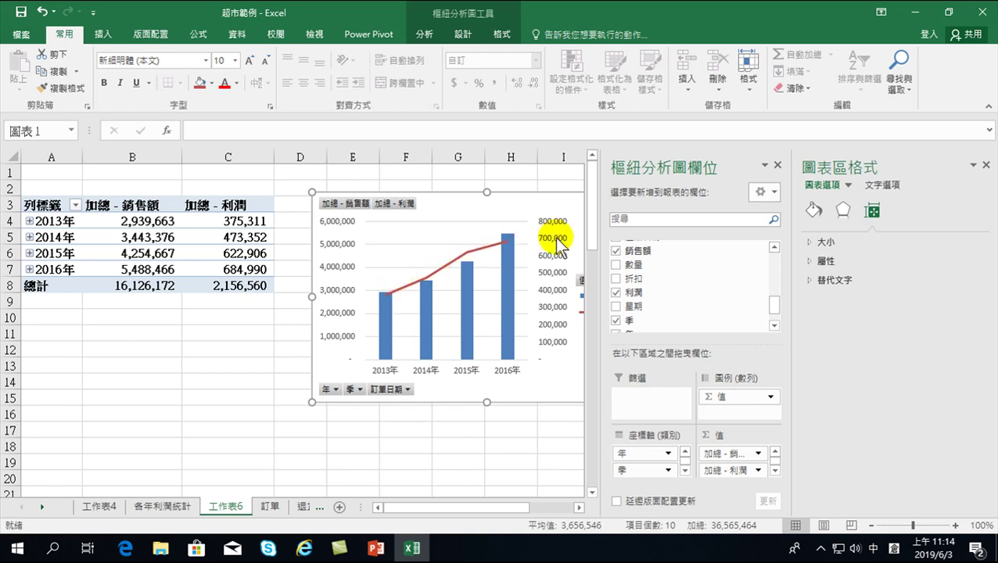
pyautogui.moveTo(518, 206); pyautogui.dragTo(493, 205)
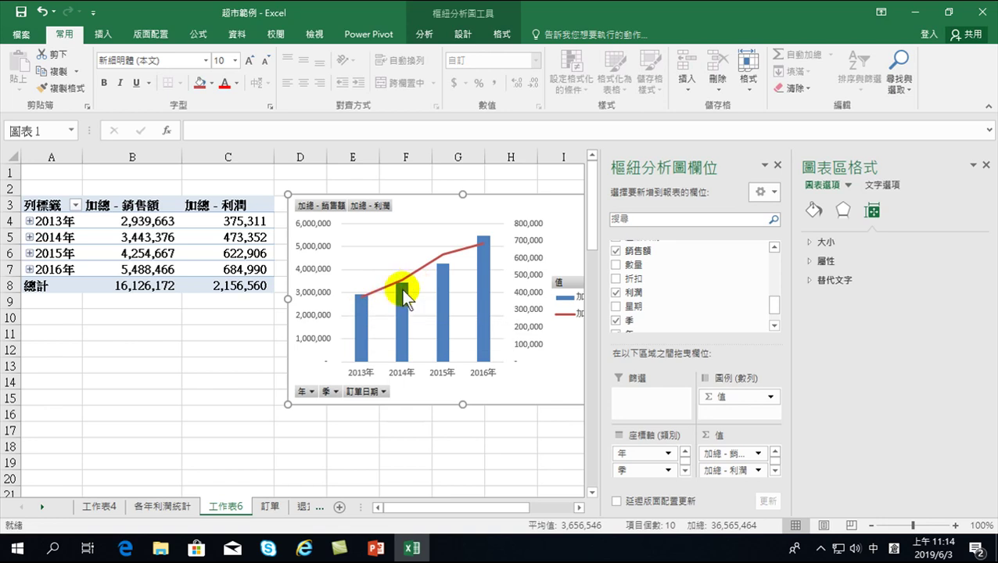
pyautogui.moveTo(487, 240)
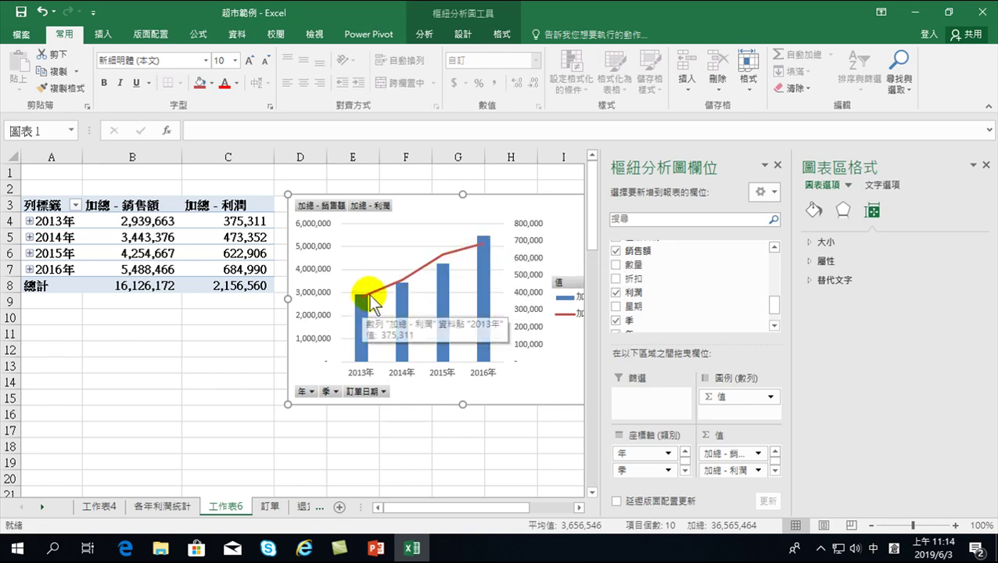
pyautogui.moveTo(360, 297)
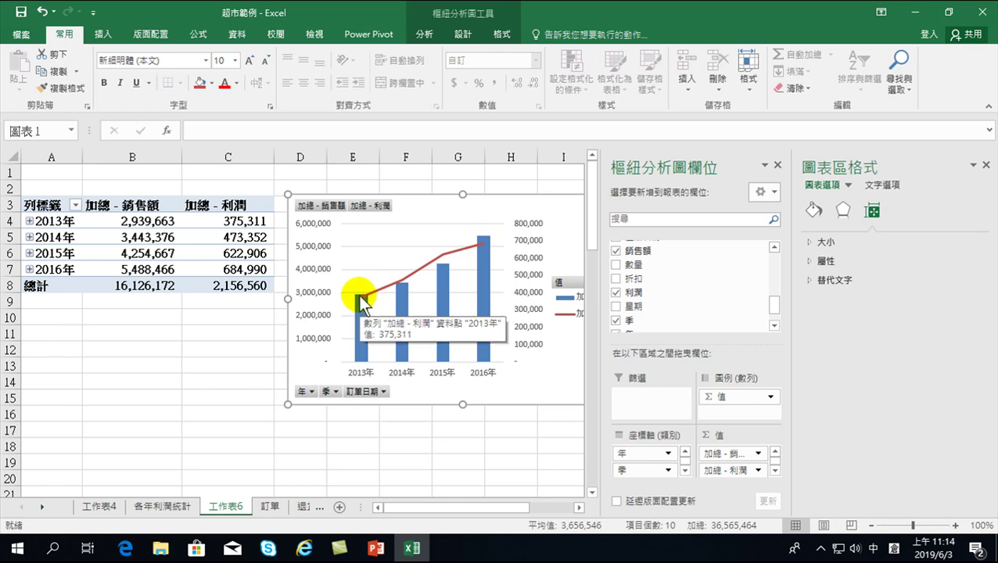
pyautogui.moveTo(439, 259)
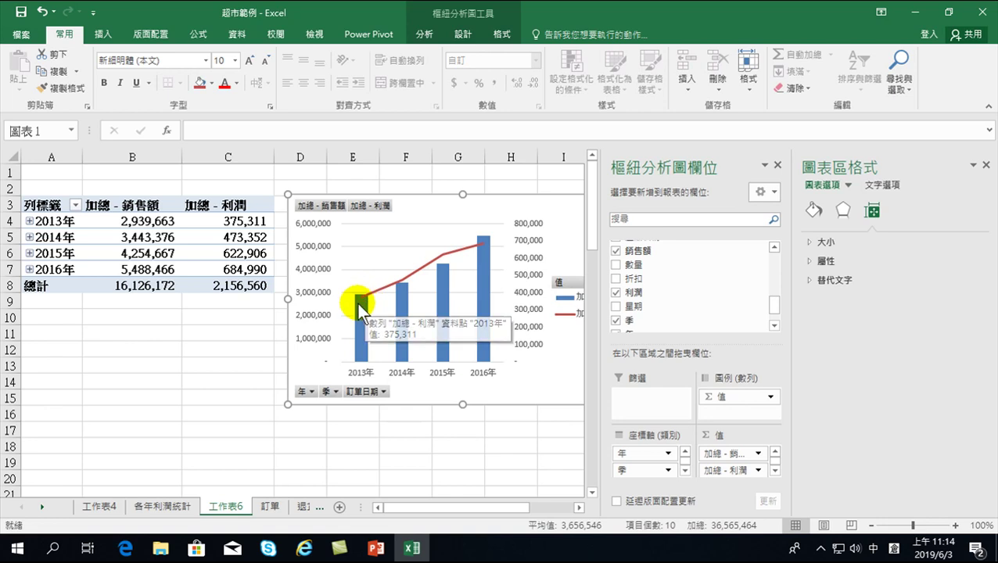
pyautogui.moveTo(359, 307)
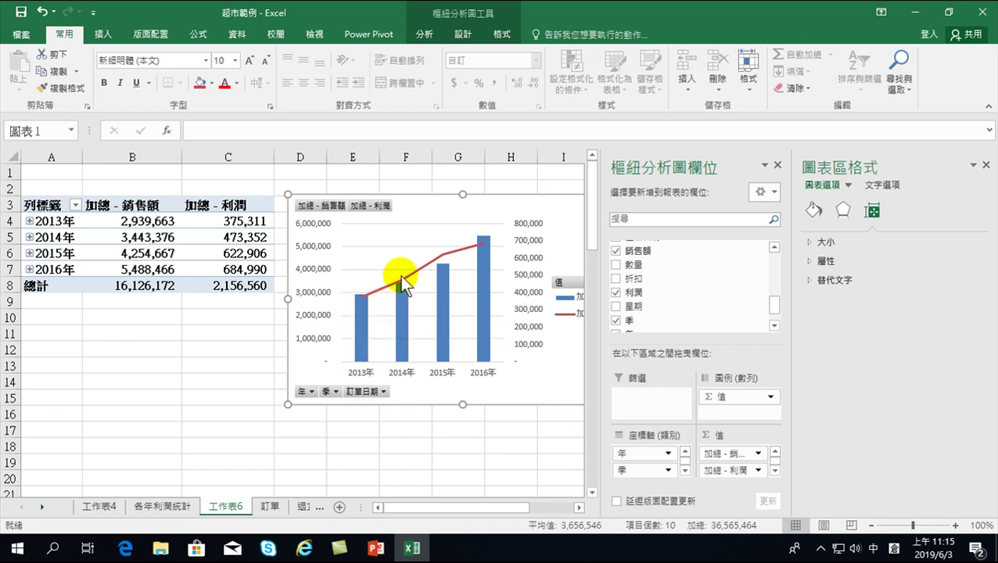
pyautogui.moveTo(403, 364)
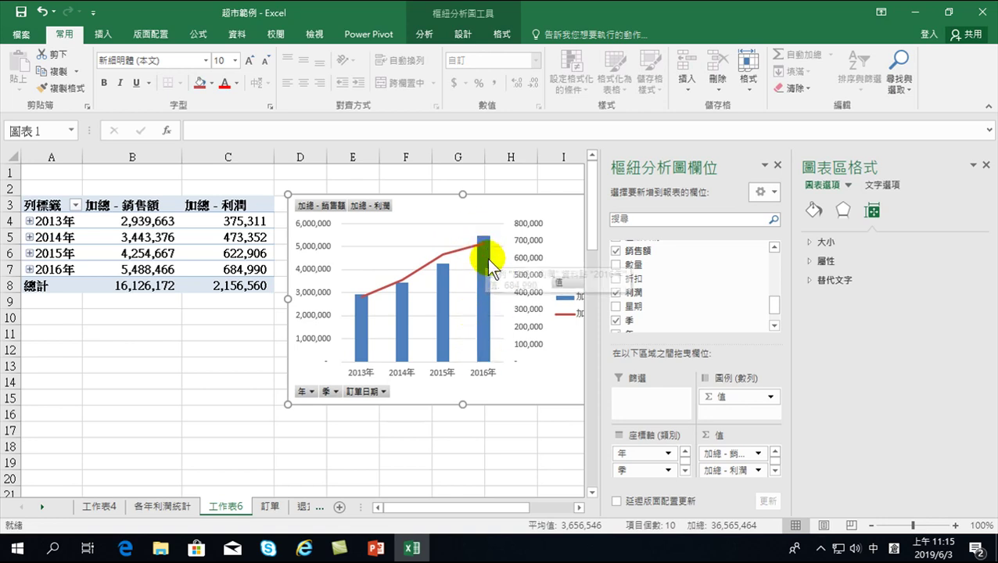
pyautogui.moveTo(486, 266)
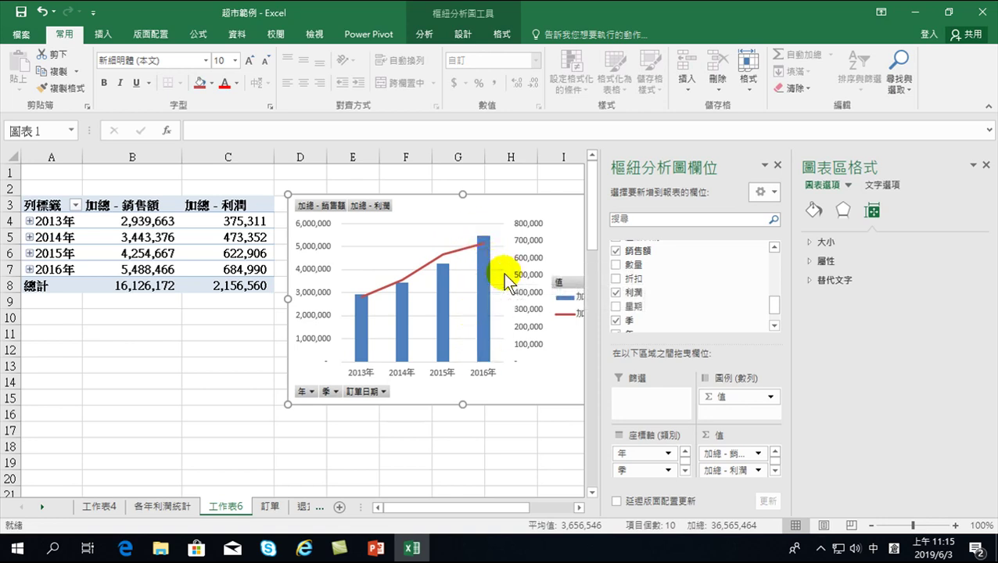
pyautogui.moveTo(481, 243)
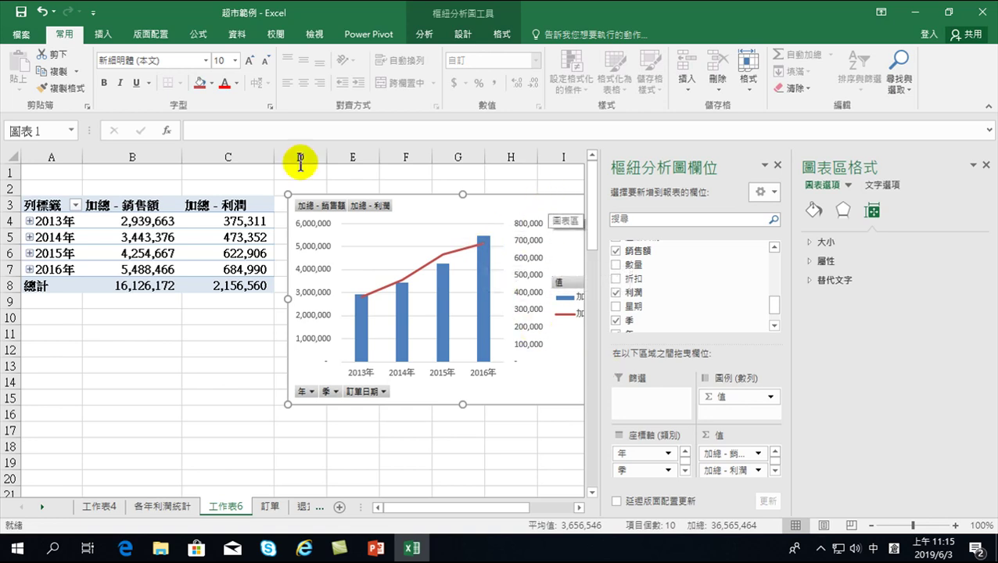
# - Undo the last three chart changes, close the Format Data Series pane, and call up the profit series menu
pyautogui.click(44, 10)
pyautogui.click(45, 10)
pyautogui.click(45, 11)
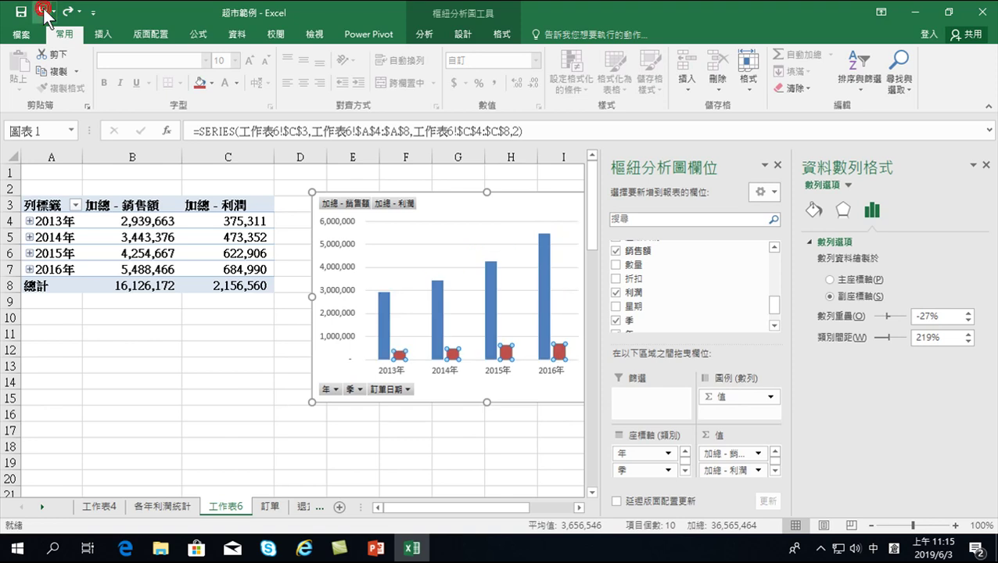
pyautogui.click(984, 165)
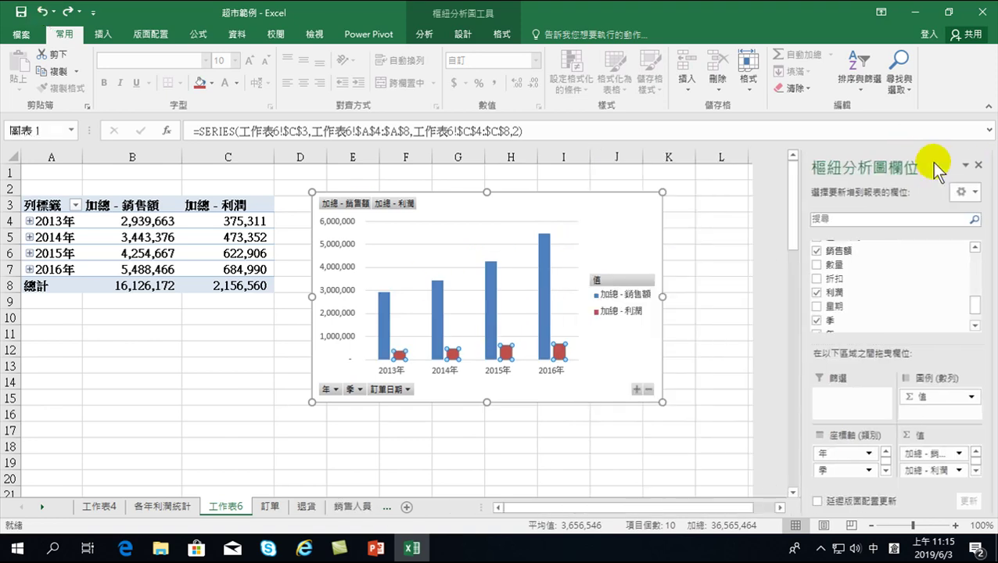
pyautogui.click(674, 349)
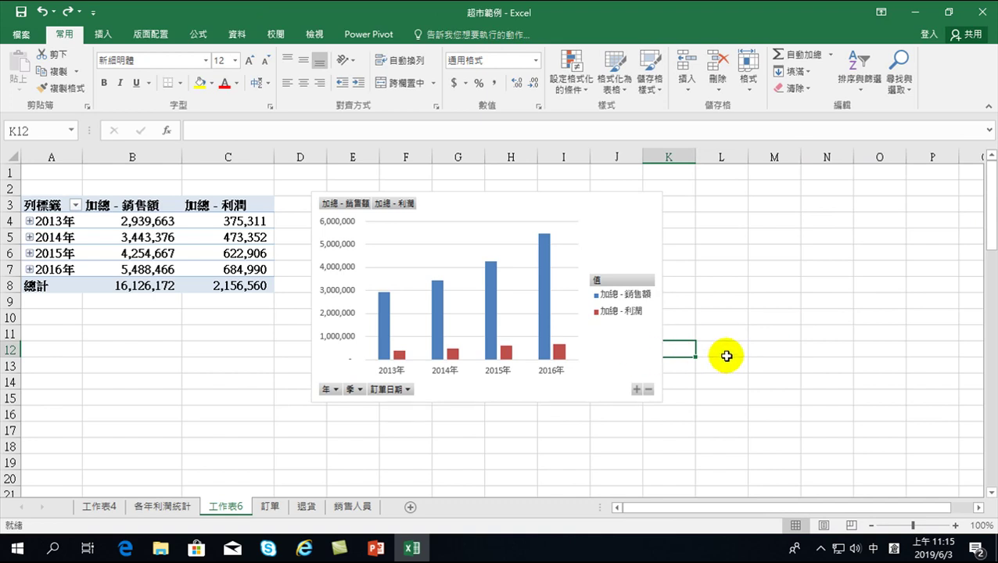
pyautogui.rightClick(559, 358)
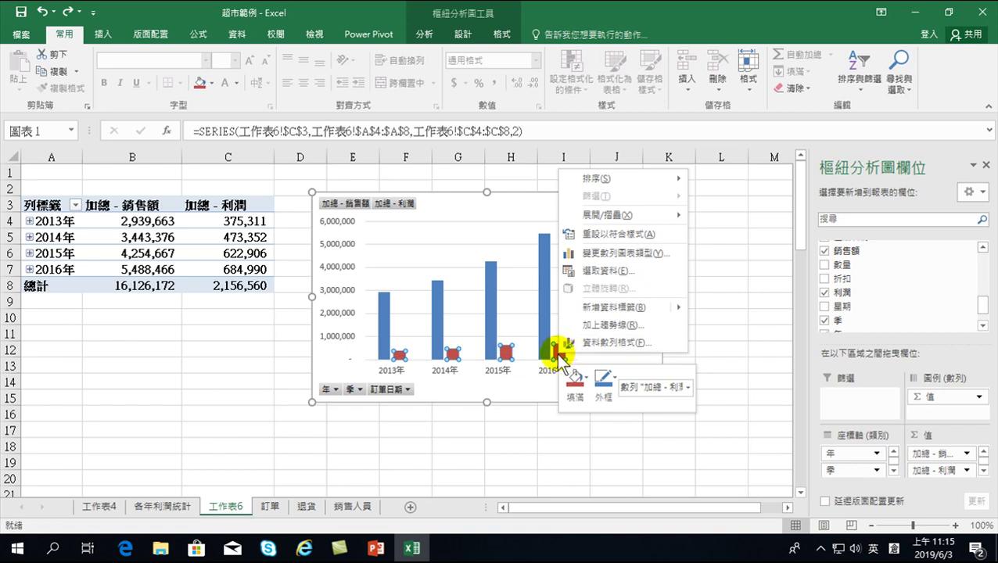
# - Make 加總 - 利潤 a Line on the secondary axis in Change Series Chart Type
pyautogui.click(589, 252)
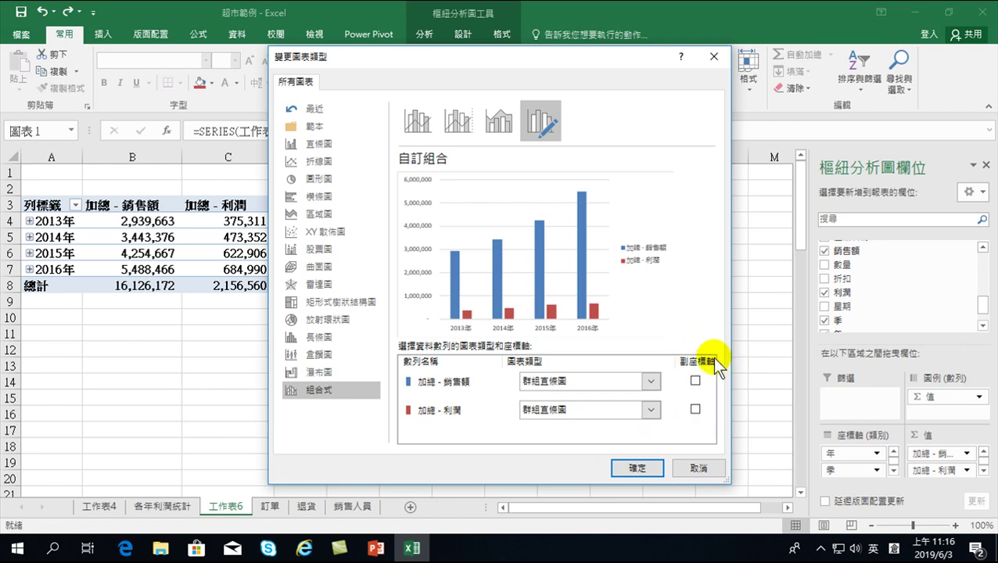
pyautogui.click(695, 409)
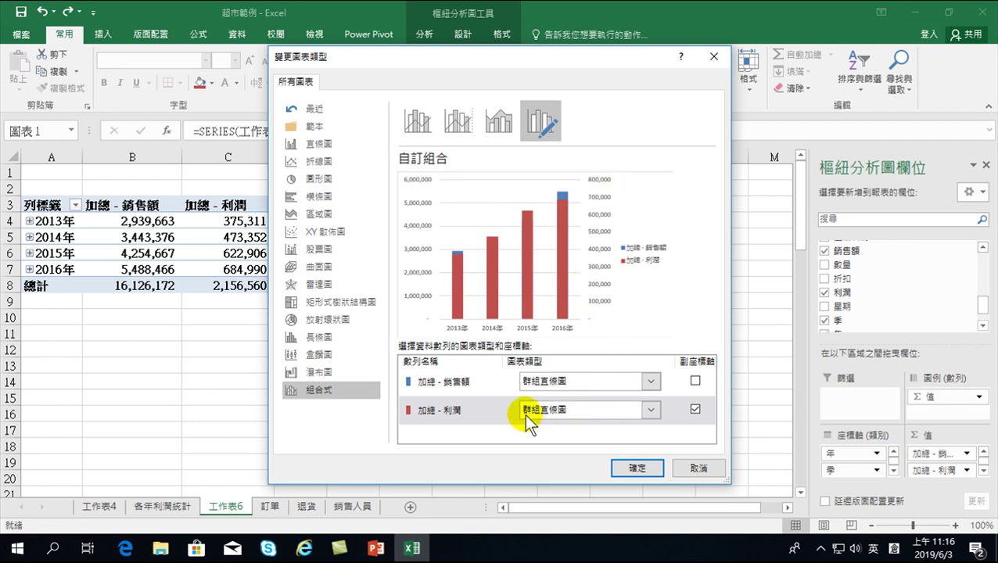
pyautogui.click(650, 410)
pyautogui.click(543, 282)
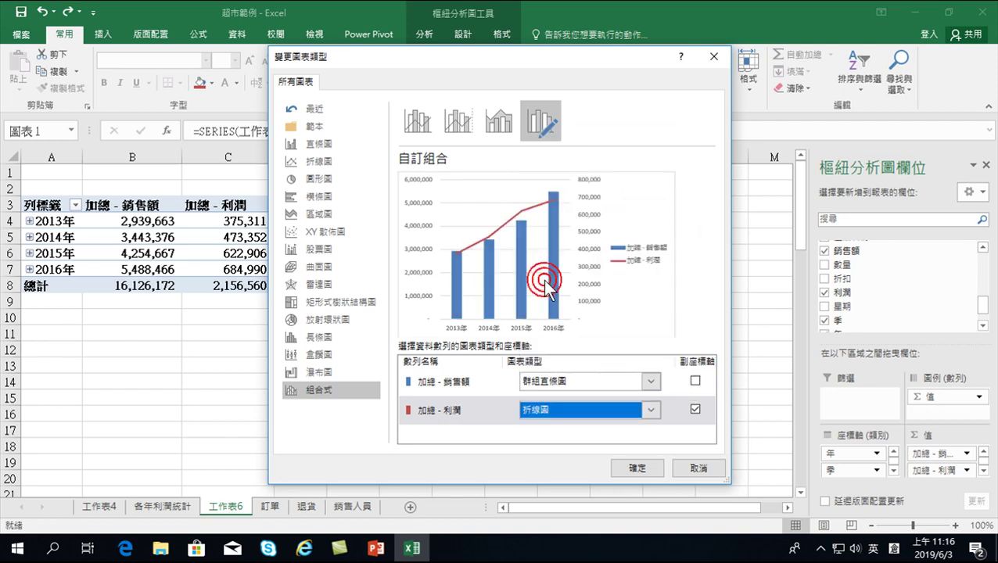
pyautogui.click(630, 466)
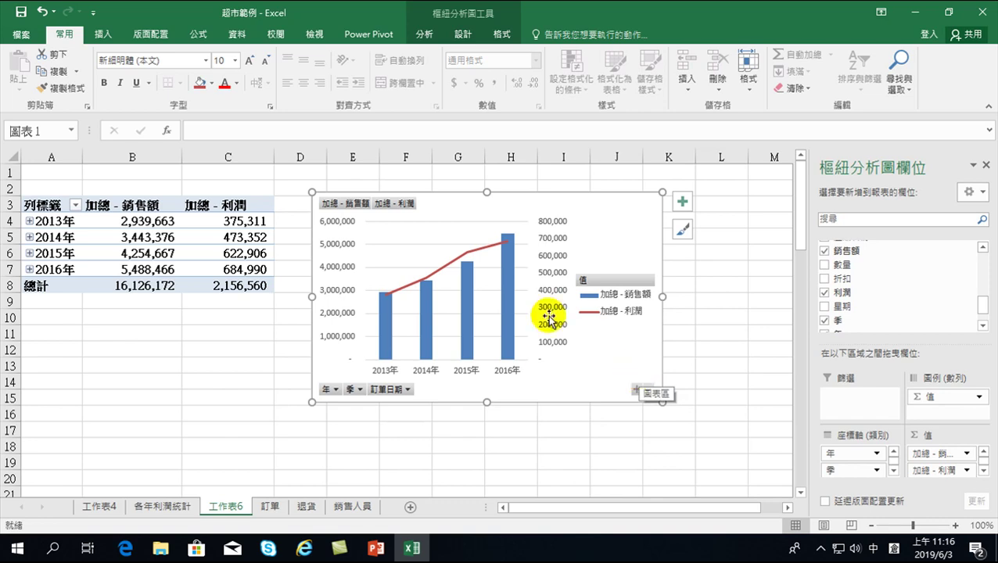
pyautogui.rightClick(497, 242)
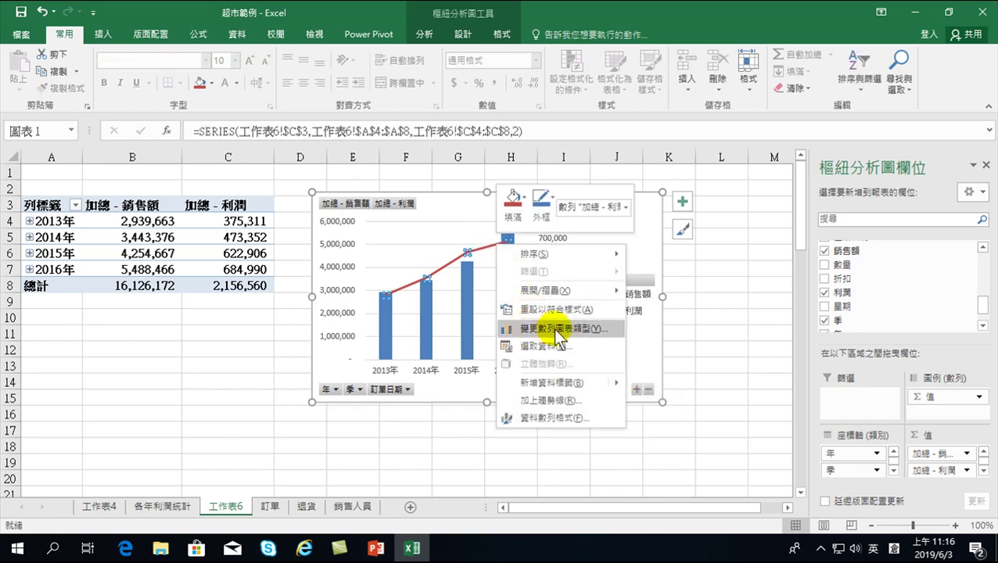
pyautogui.click(556, 329)
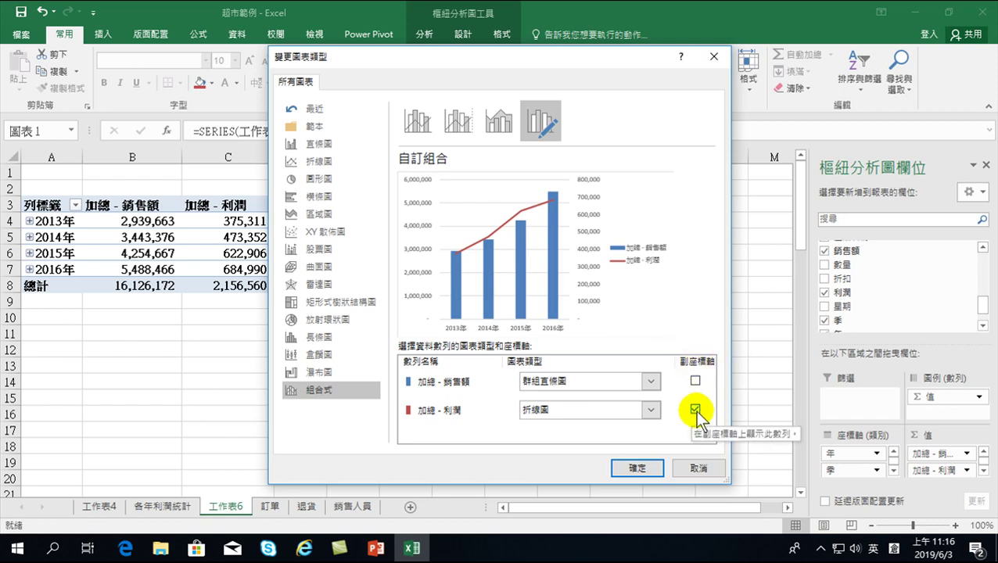
pyautogui.click(697, 472)
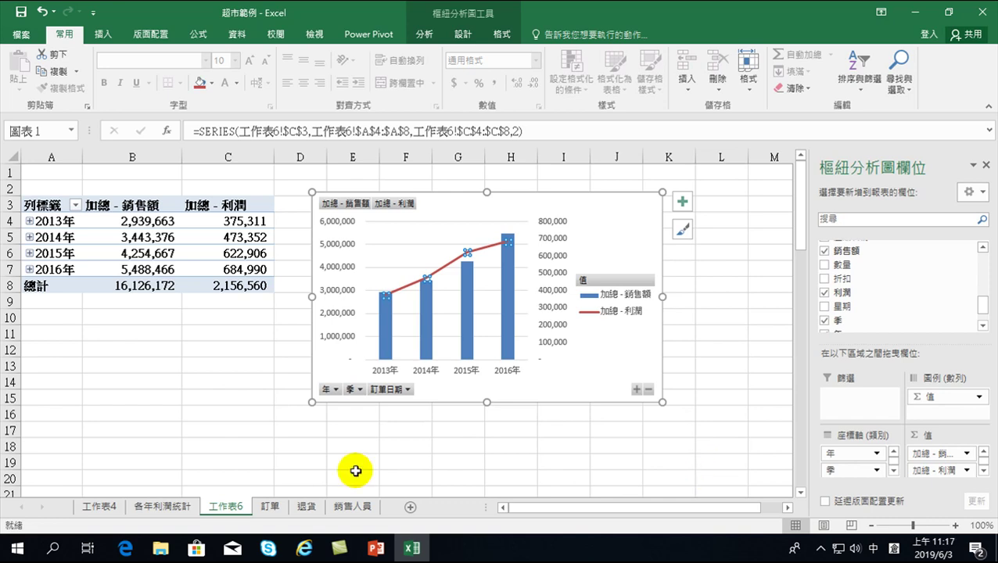
# - Rename the 工作表6 sheet tab to 銷售利潤組合分析圖
pyautogui.moveTo(225, 507); pyautogui.dragTo(227, 517)
pyautogui.write('銷售利')
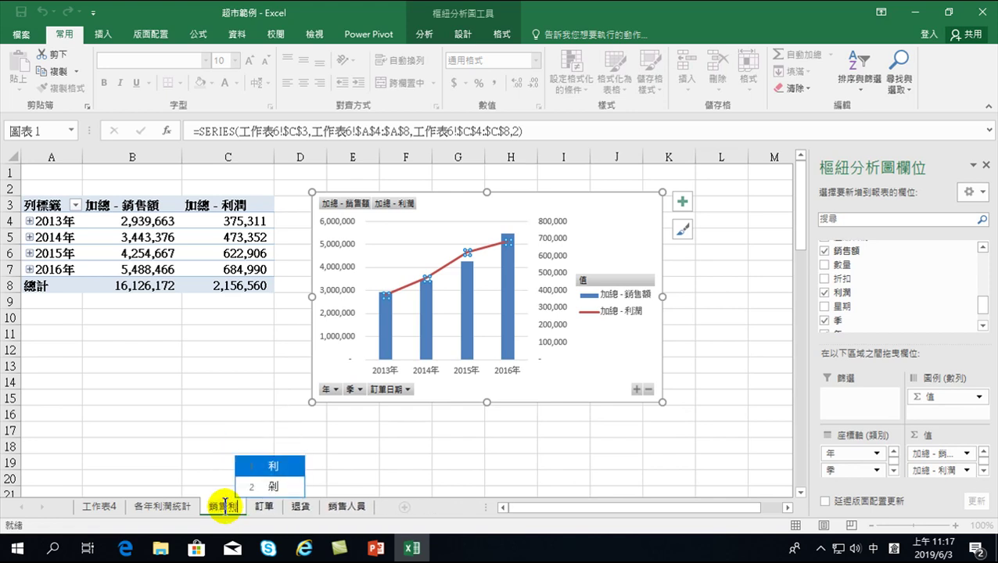
pyautogui.write('水日潤組')
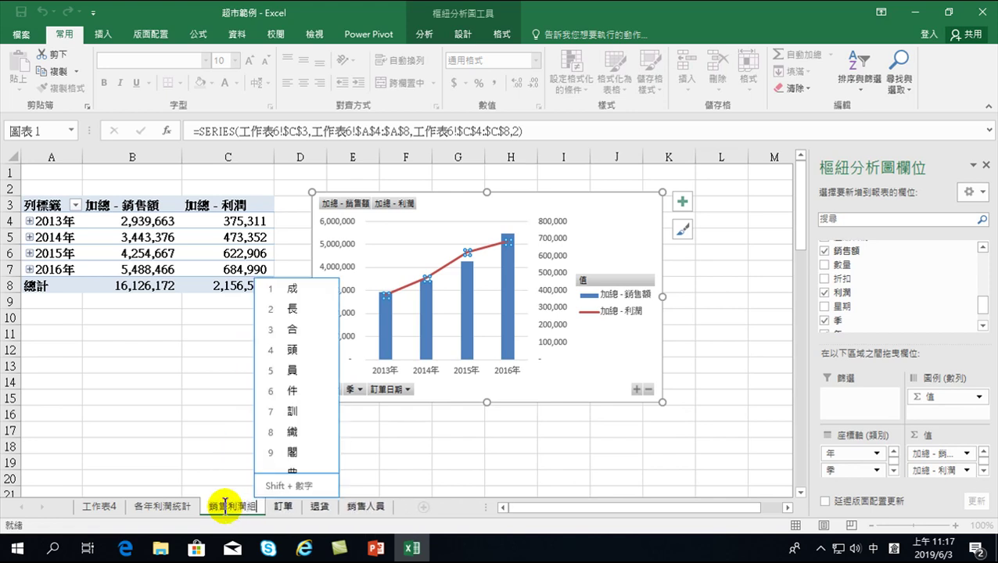
pyautogui.write('人一合分析')
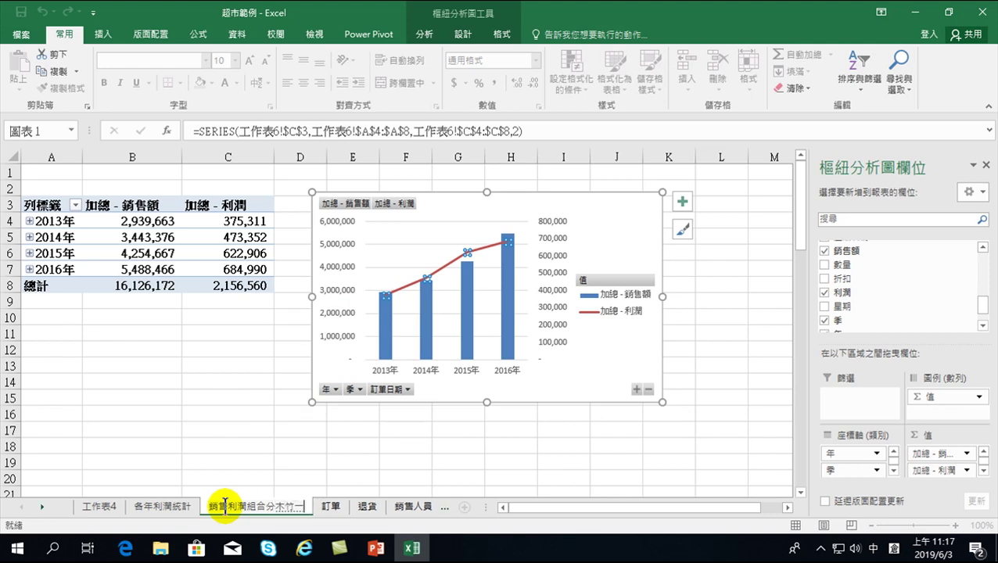
pyautogui.write('圖')
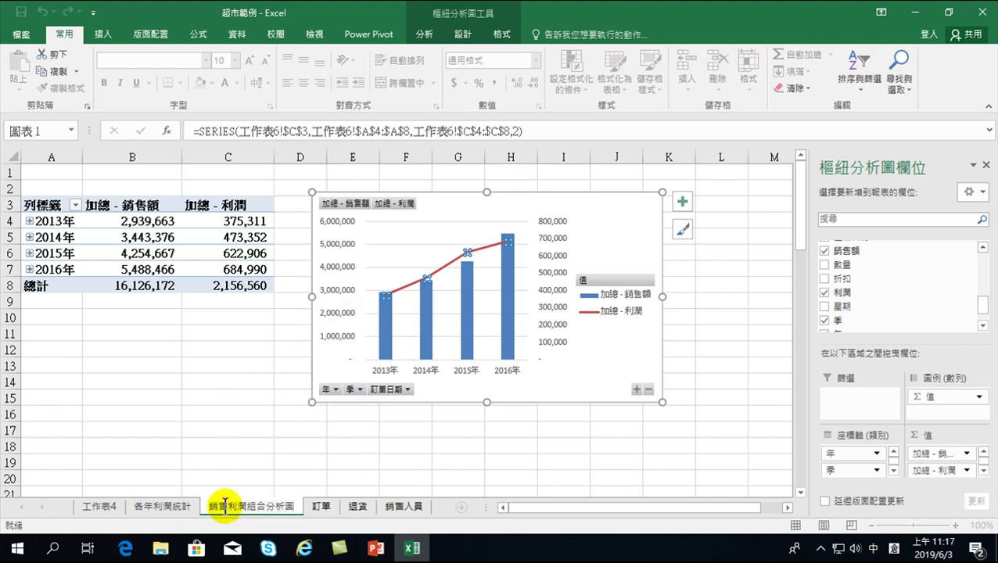